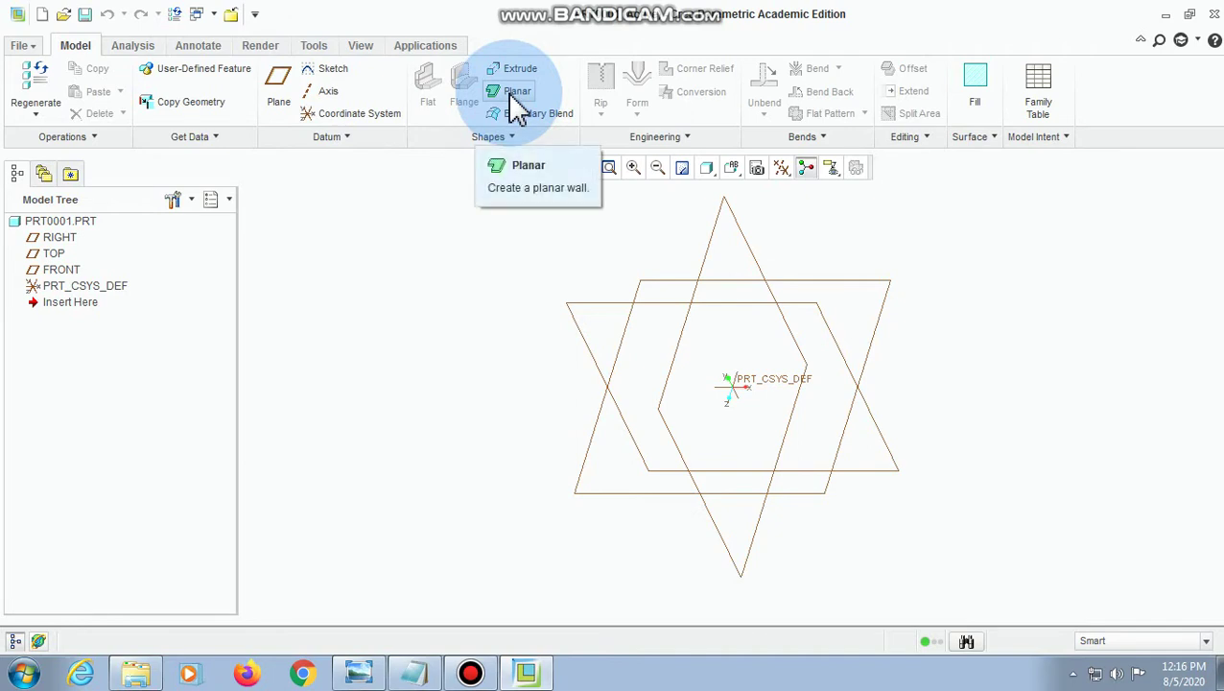
- Start a planar wall and open its sketch on the FRONT datum plane
click(511, 94)
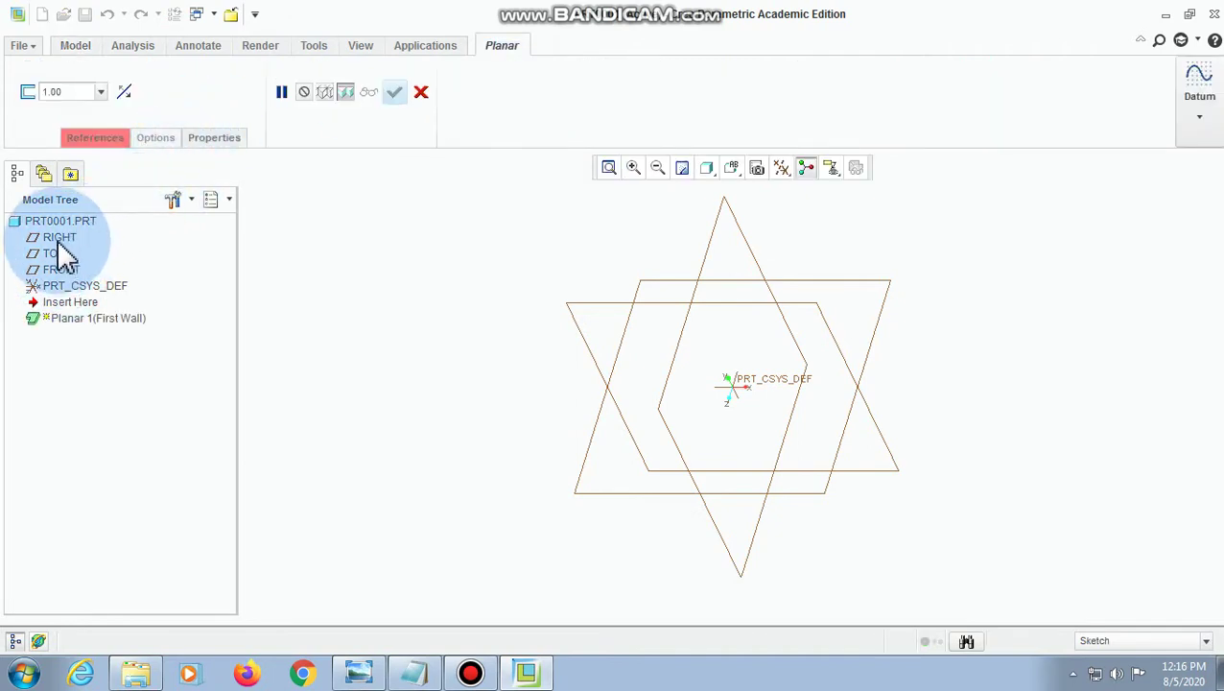
click(59, 269)
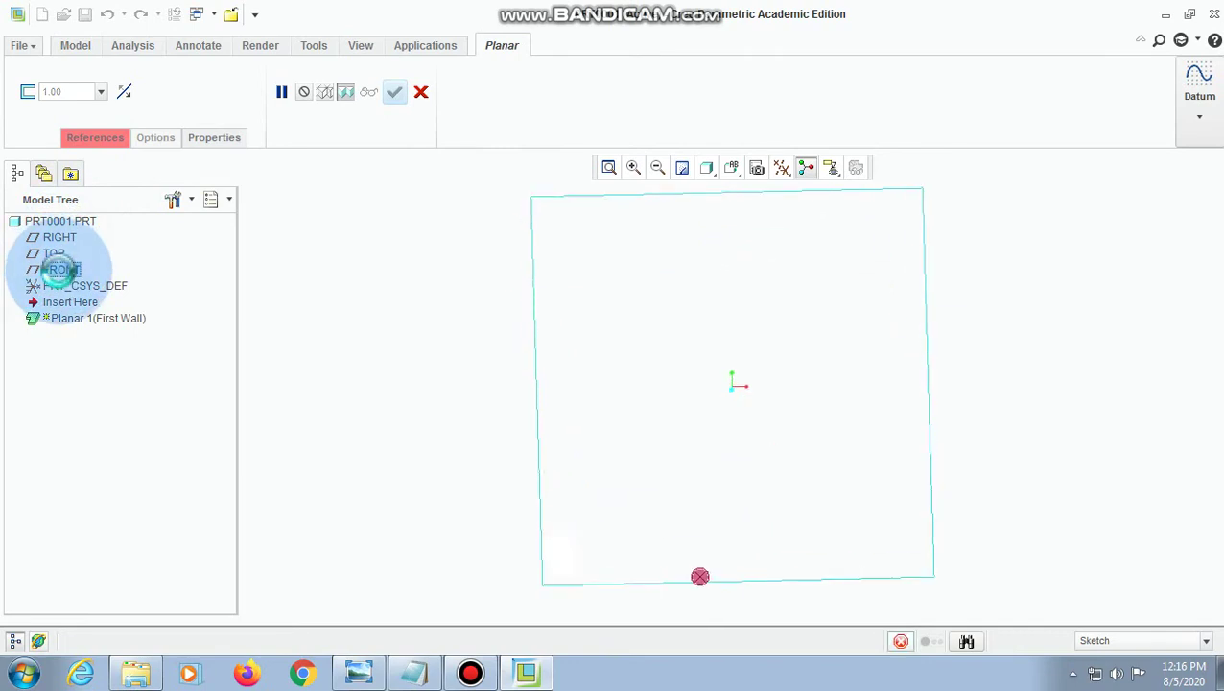
click(594, 367)
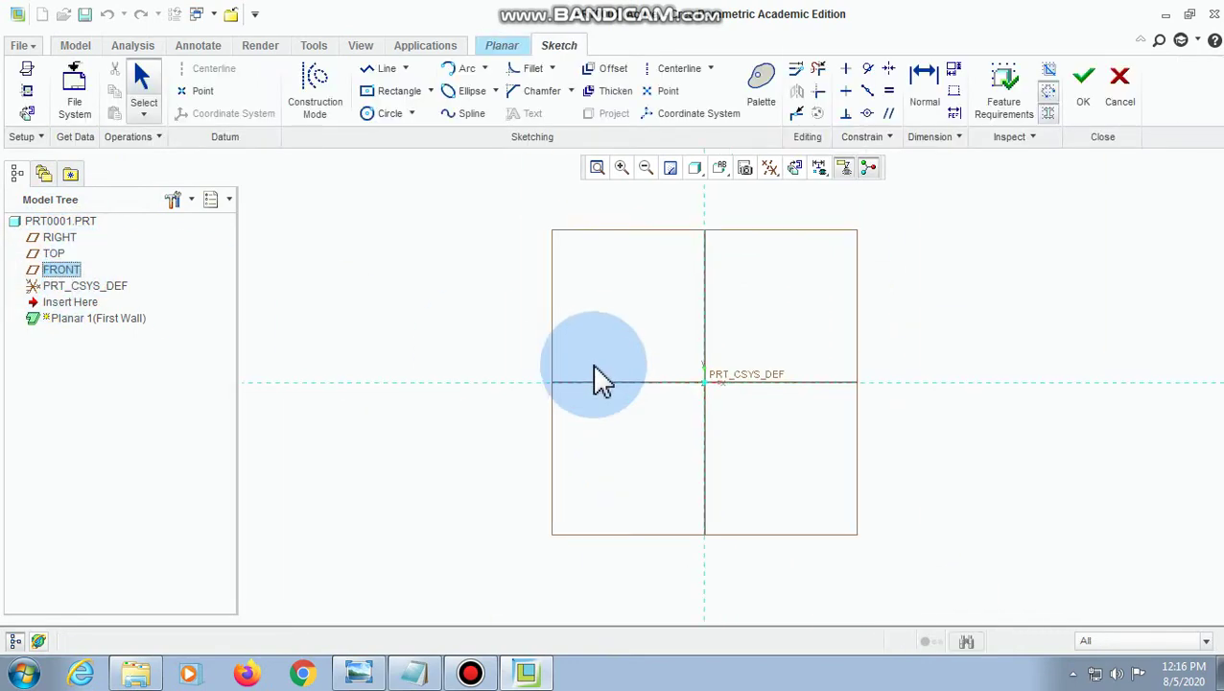
- Add a vertical and a horizontal construction centerline through the sketch origin along the reference axes
click(662, 71)
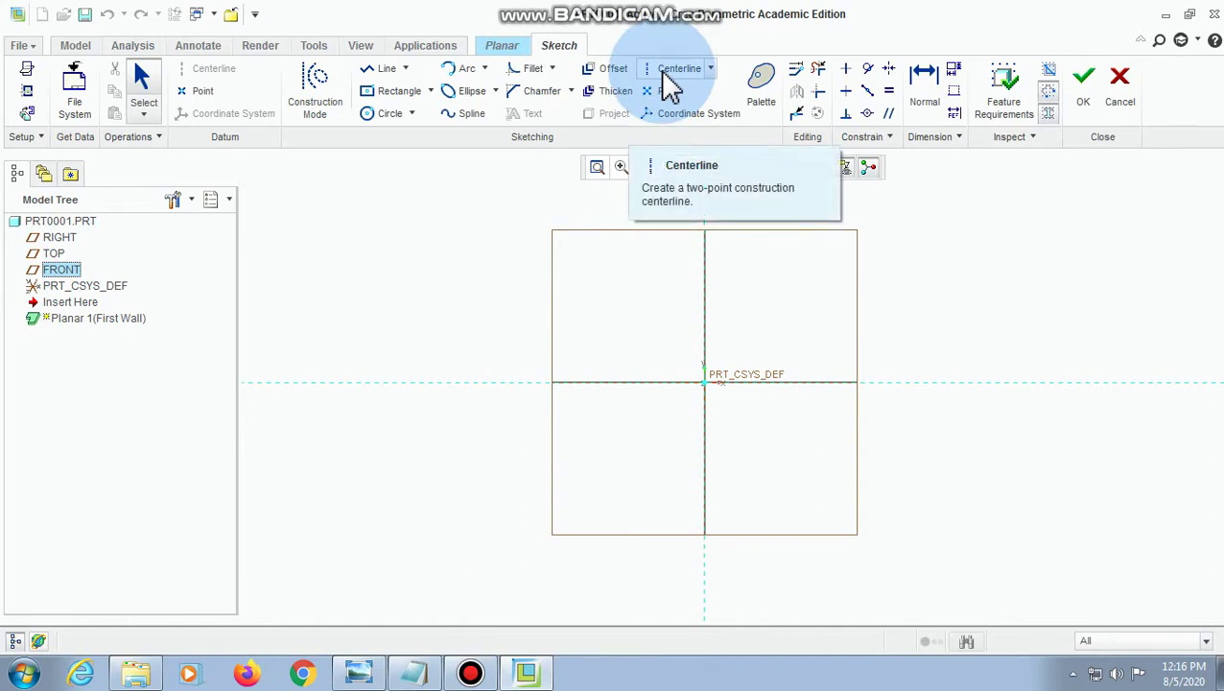
click(663, 72)
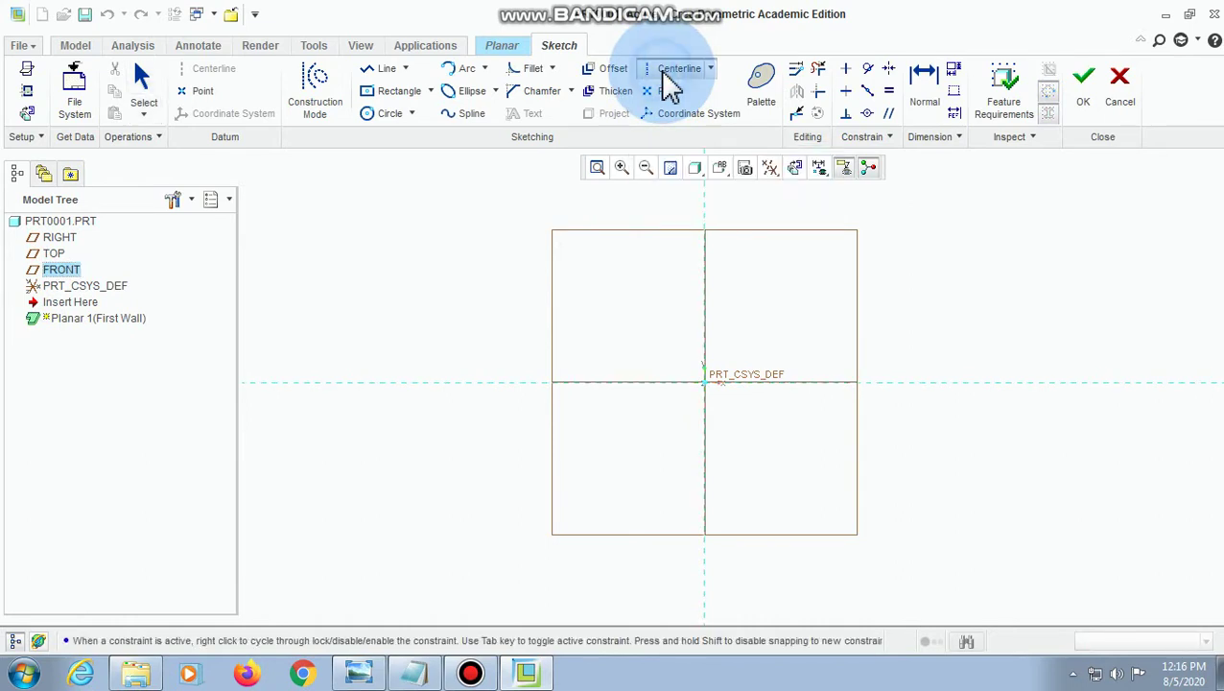
click(706, 235)
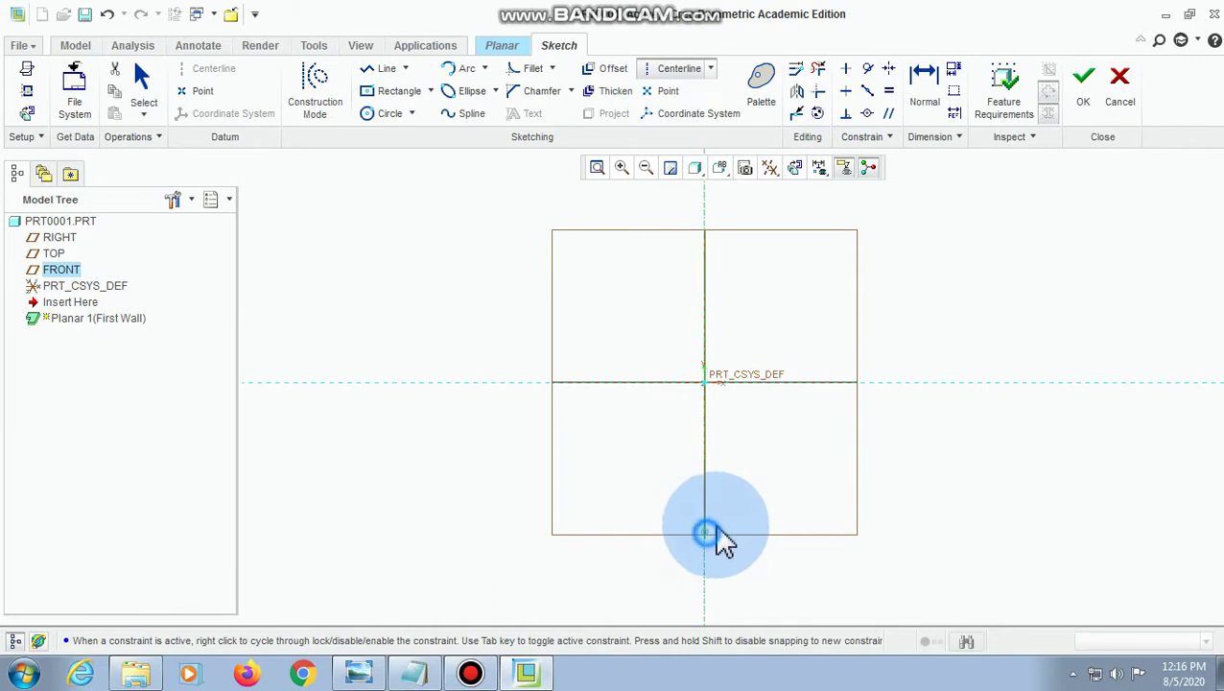
click(389, 384)
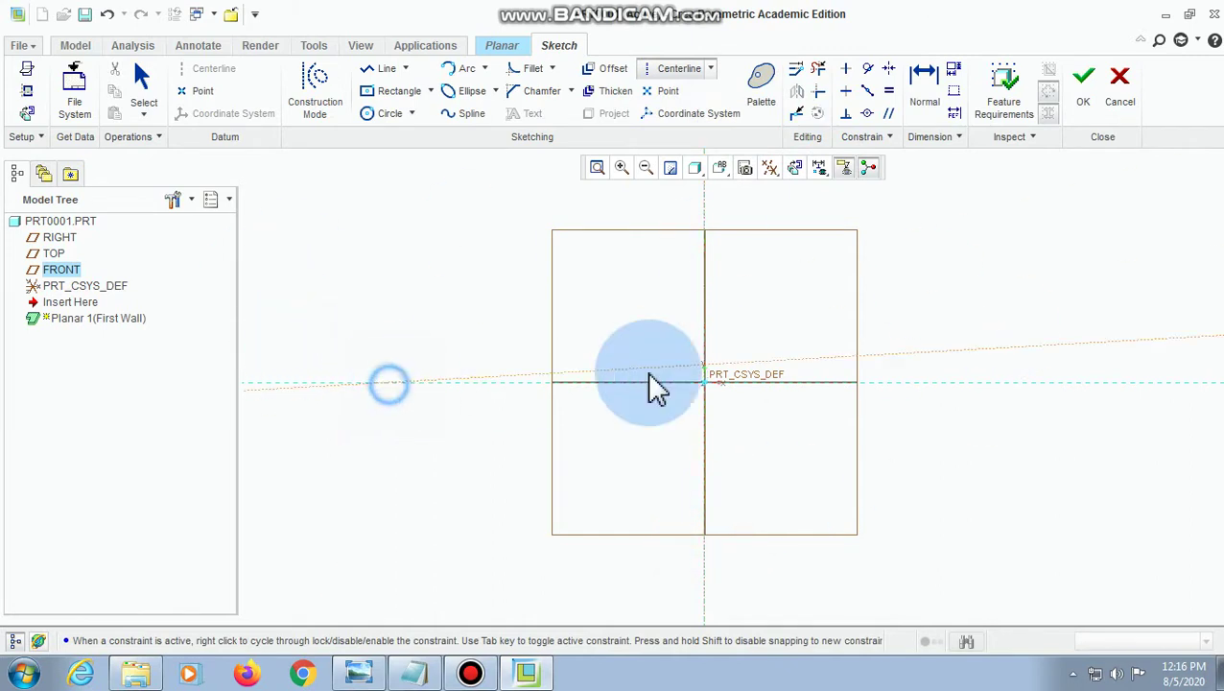
click(936, 384)
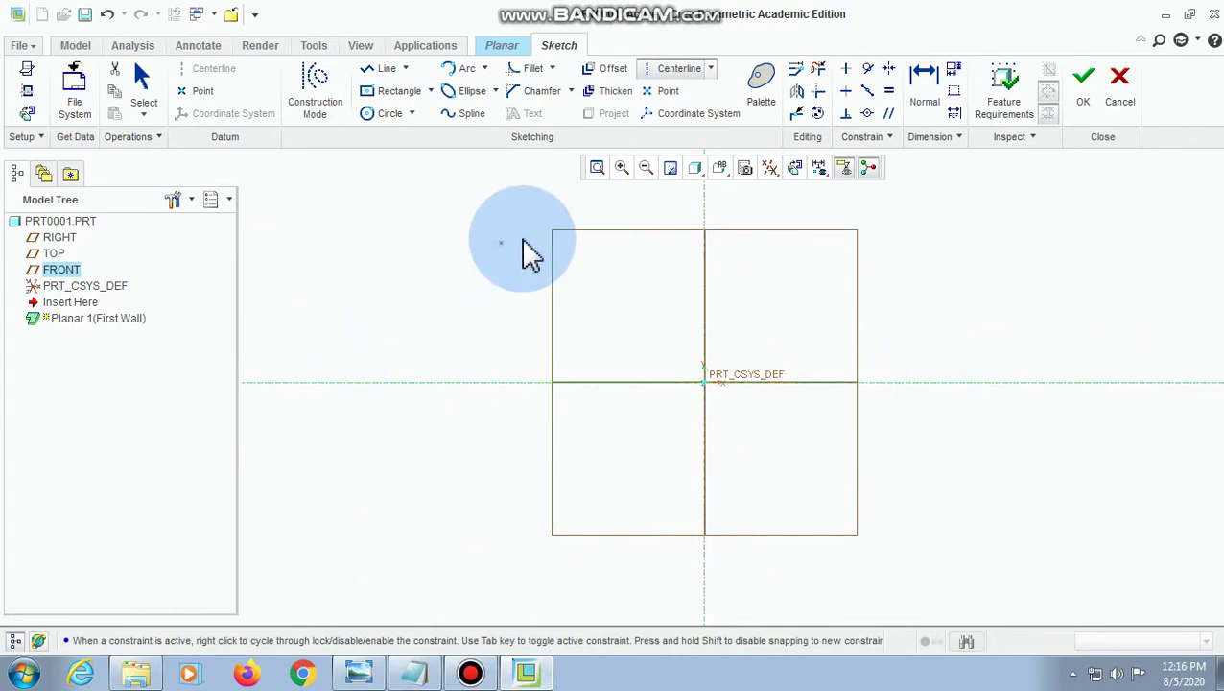
middle_click(470, 238)
- Sketch a center rectangle from the origin, about 832 wide and 365 high
scroll(502, 278, down, 2)
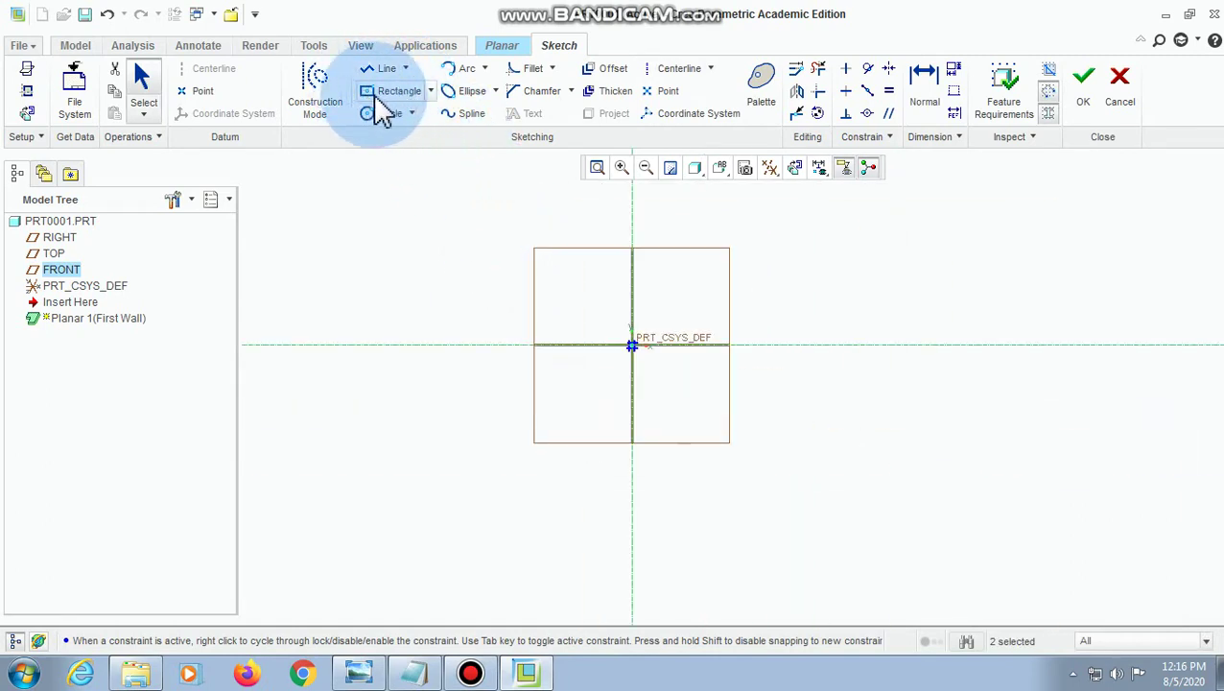
click(431, 90)
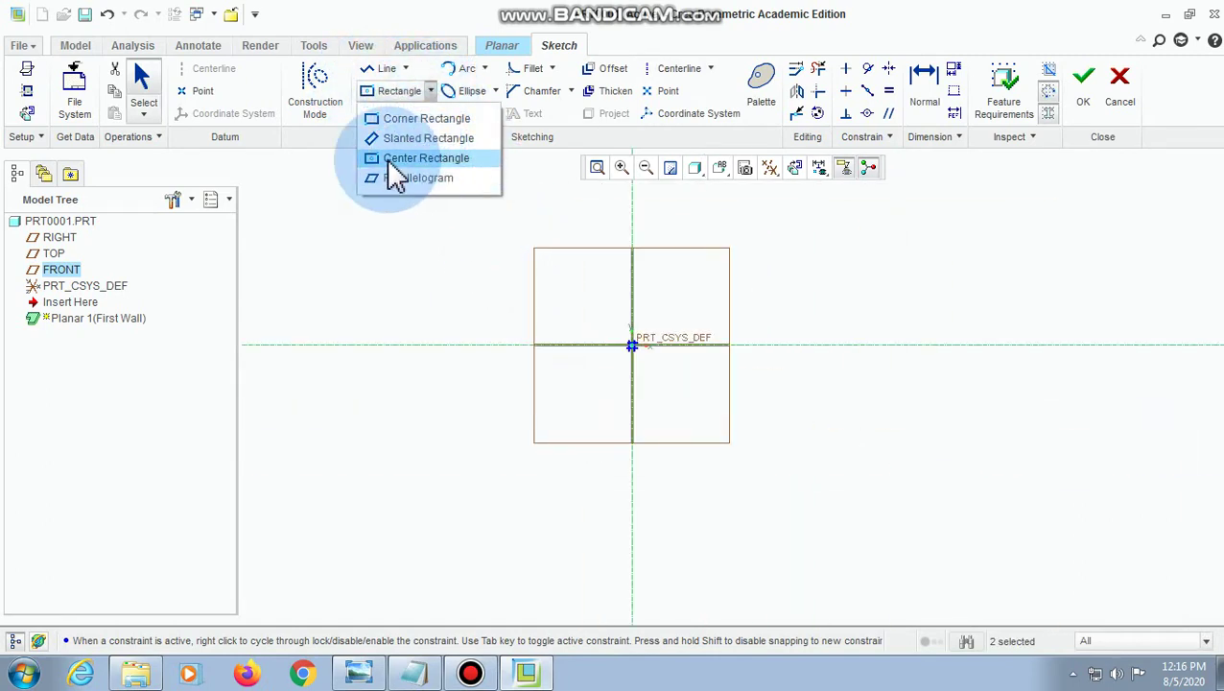
click(394, 158)
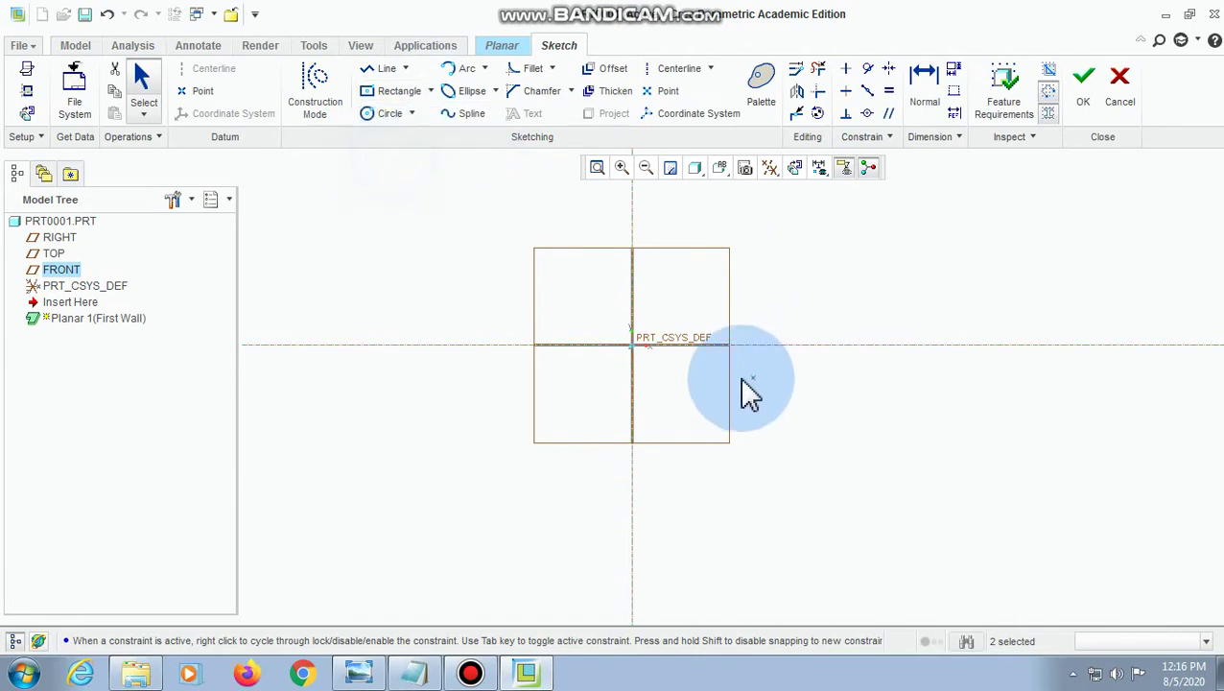
click(632, 345)
click(792, 277)
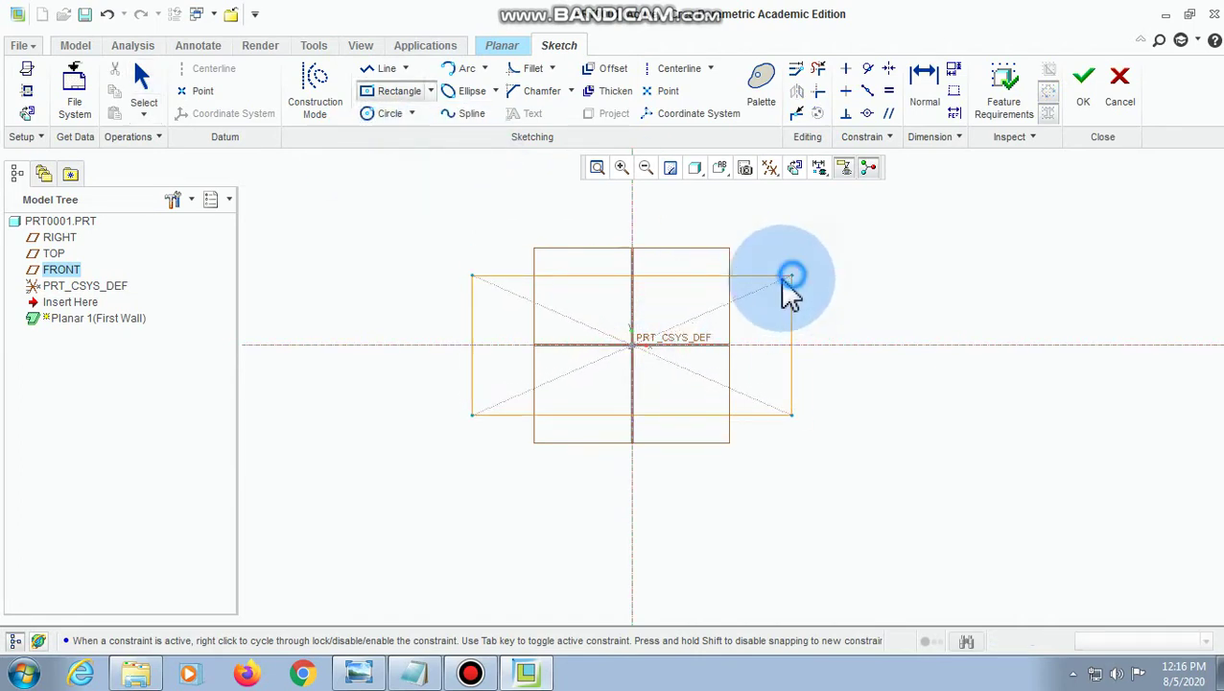
- Move the rectangle's width and height dimensions farther away from the profile
click(924, 85)
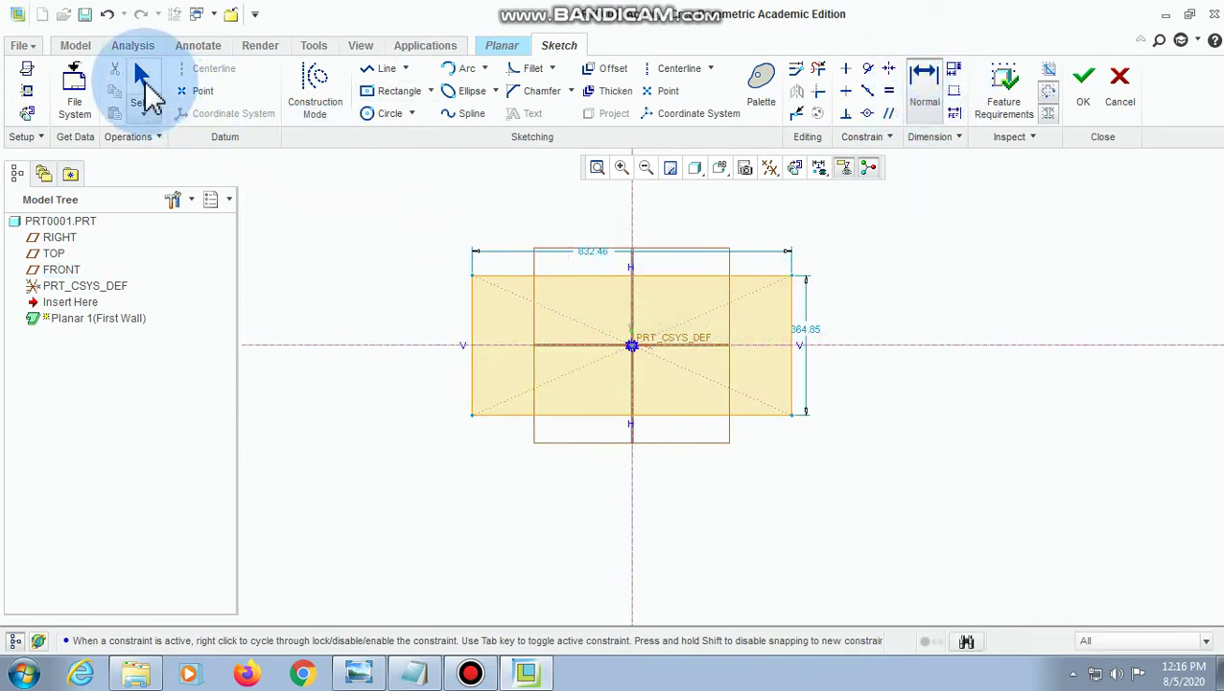
drag(595, 251, 607, 218)
drag(814, 345, 907, 347)
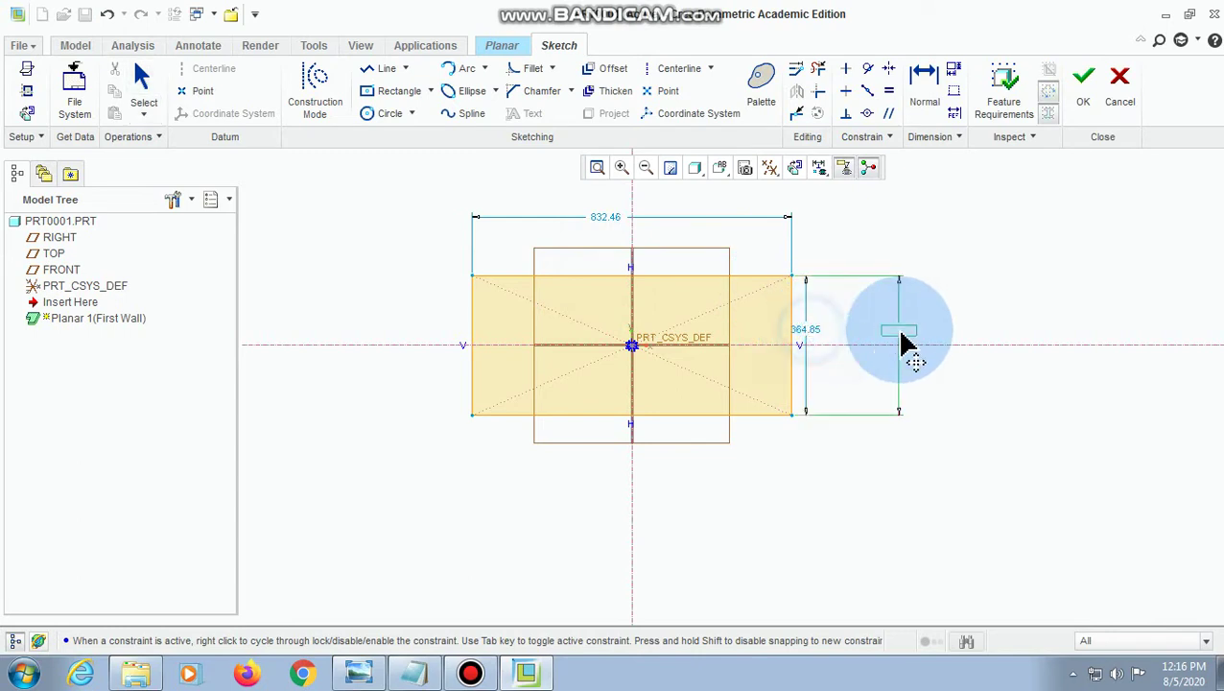
- Set the rectangle's width to 100 and its height to 60
double_click(604, 220)
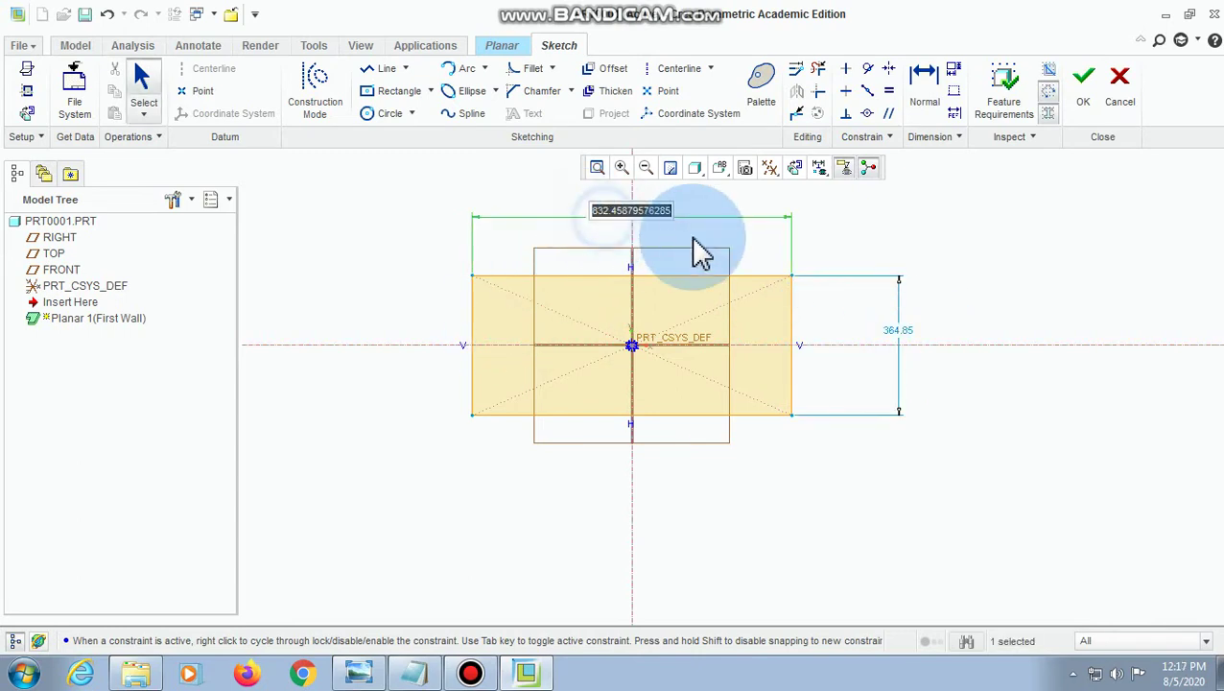
text(100)
key(Return)
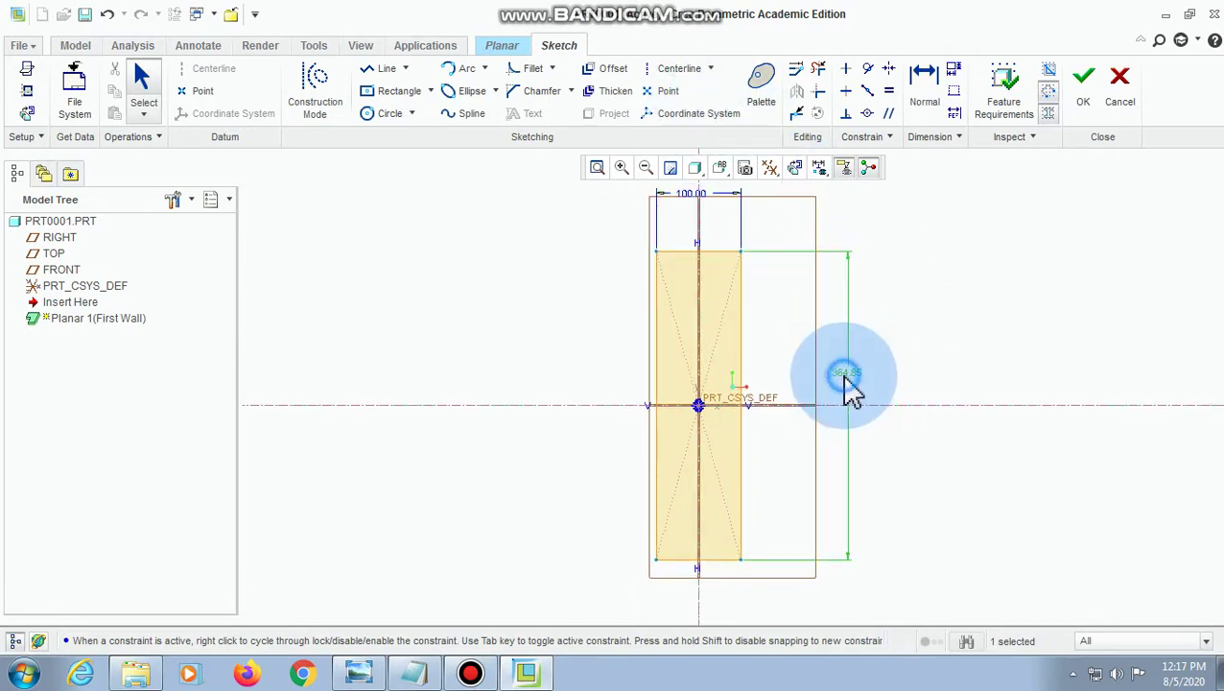
double_click(846, 374)
text(60)
key(Return)
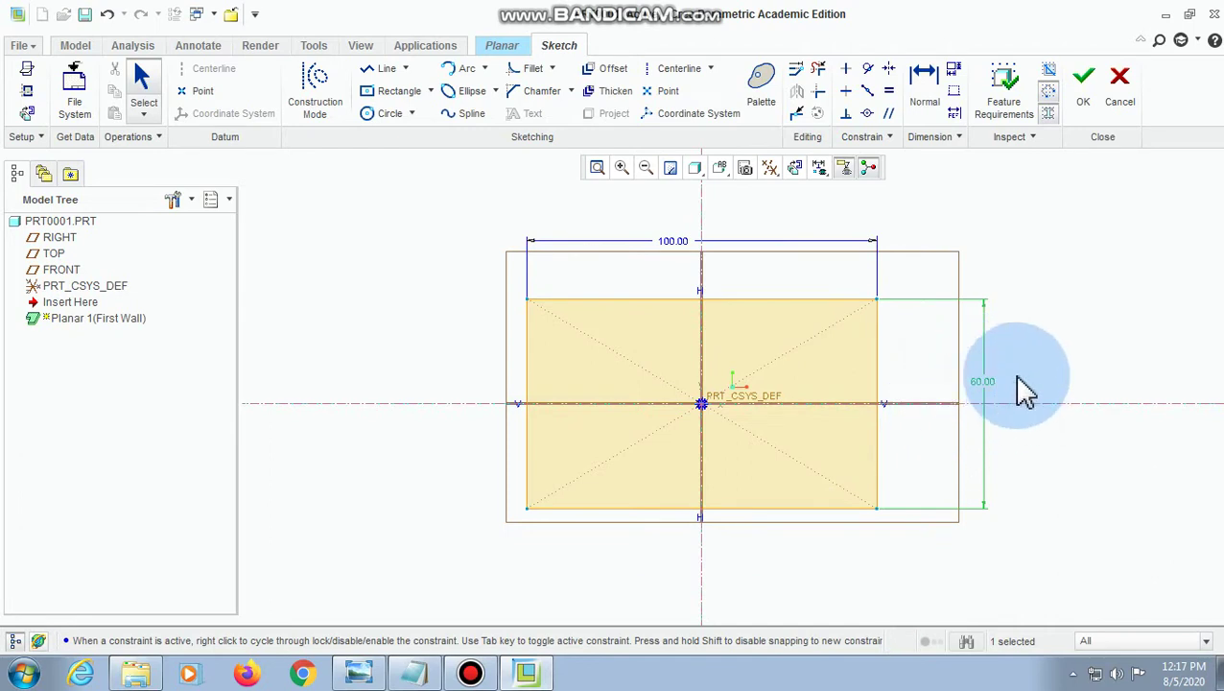
- Consult the angle bracket drawing in Windows Photo Viewer and sketch a downward arc of about 31 radius on the rectangle's upper edge, centred on the vertical centerline
click(414, 673)
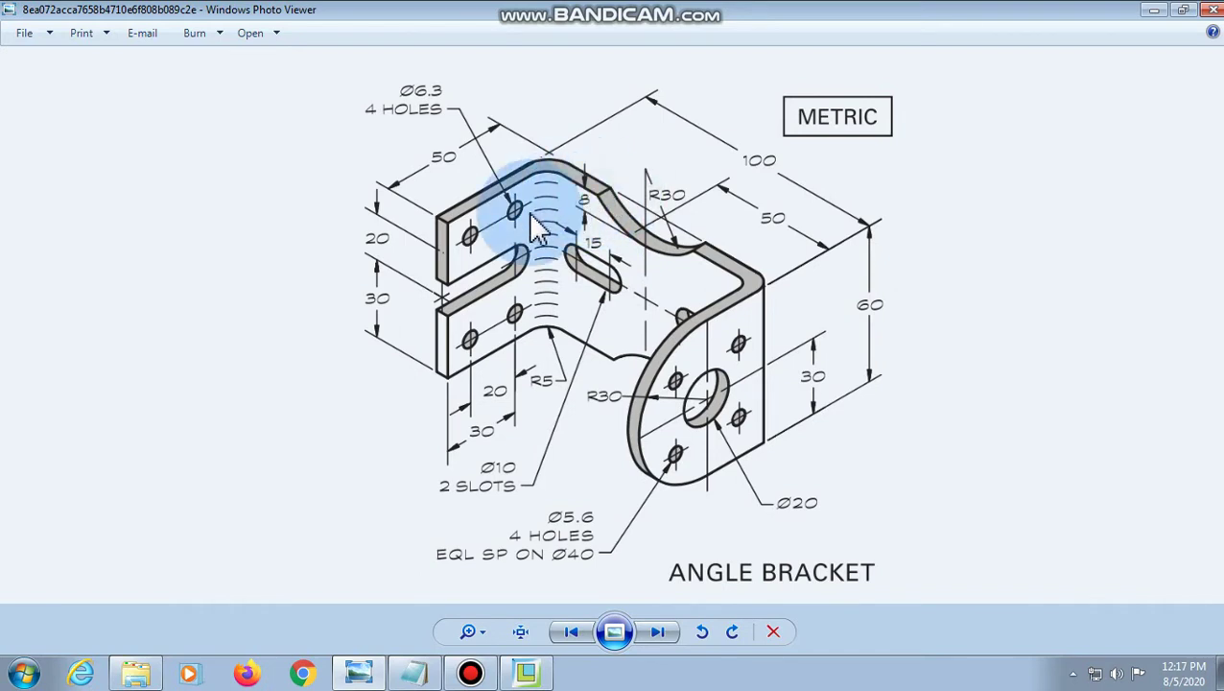
click(526, 672)
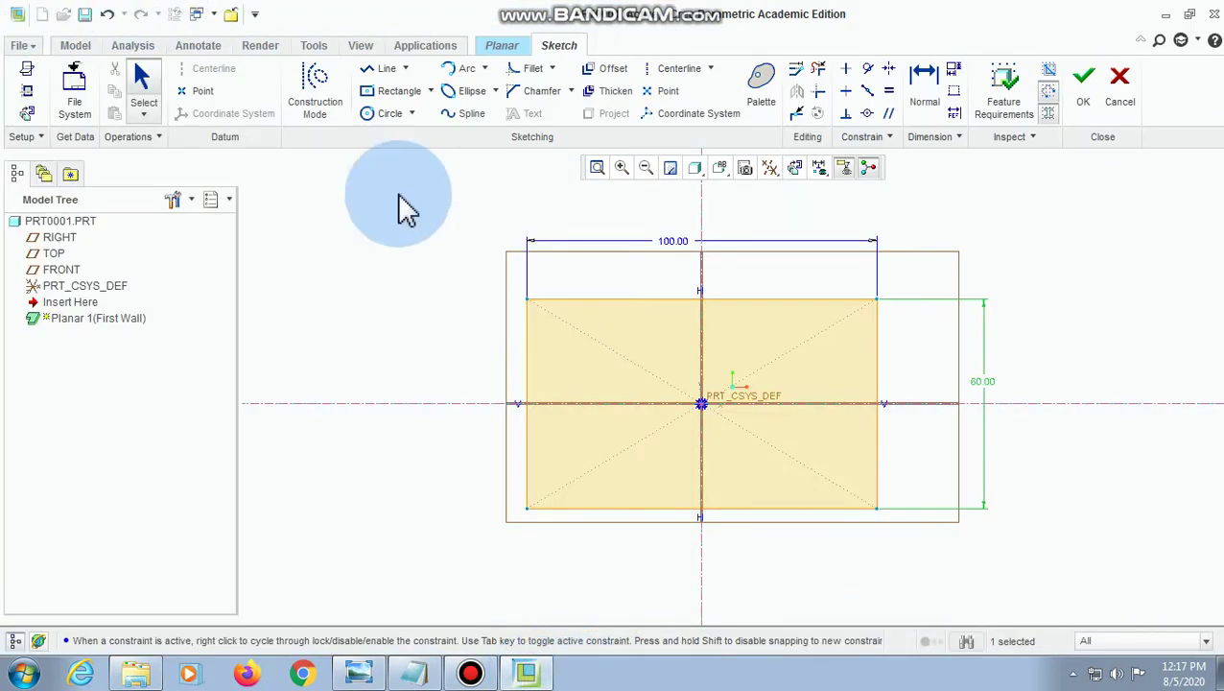
click(460, 76)
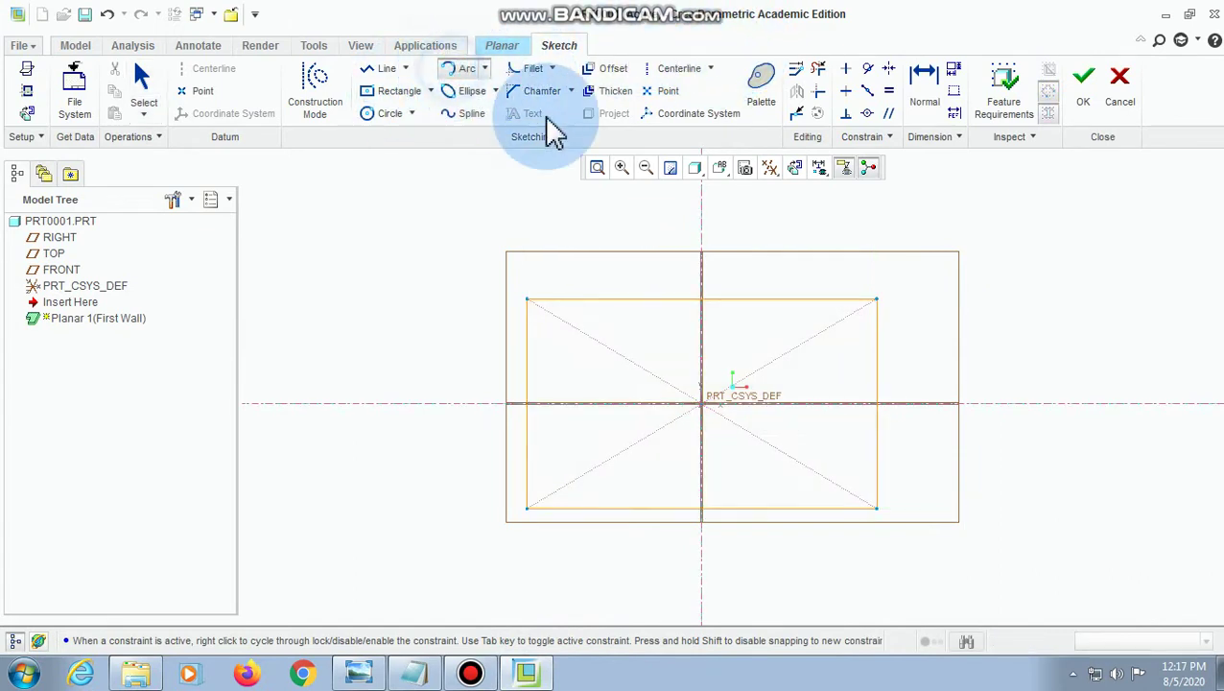
click(631, 300)
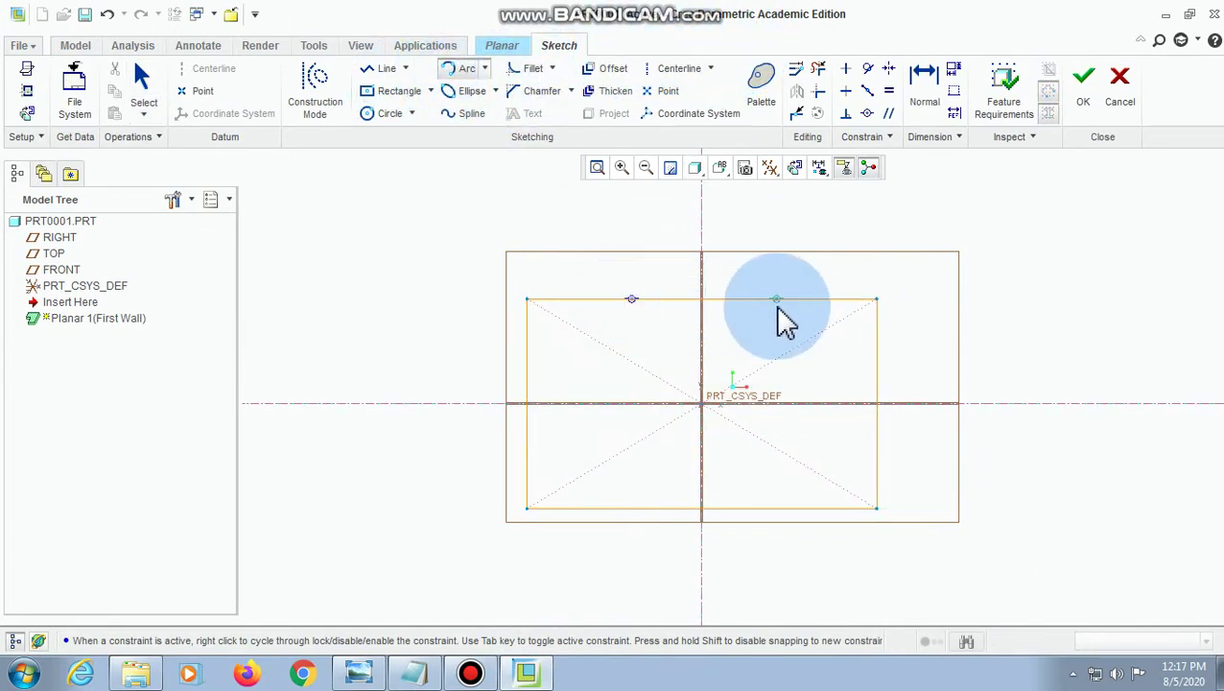
click(776, 300)
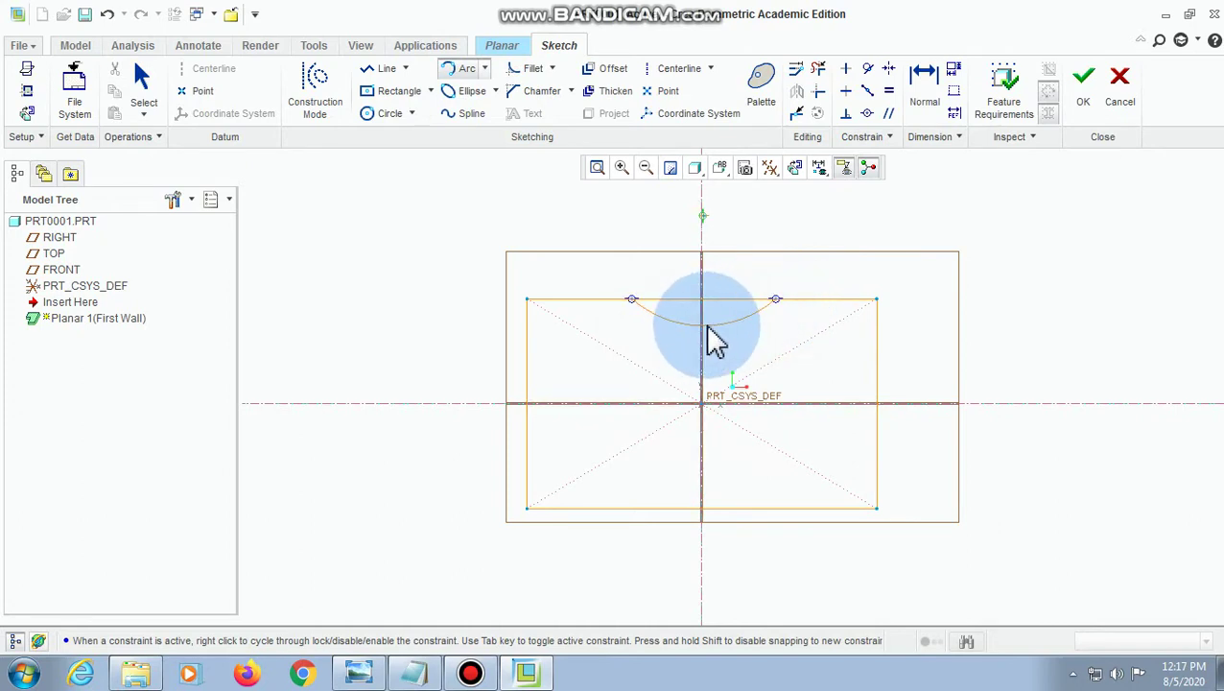
click(715, 341)
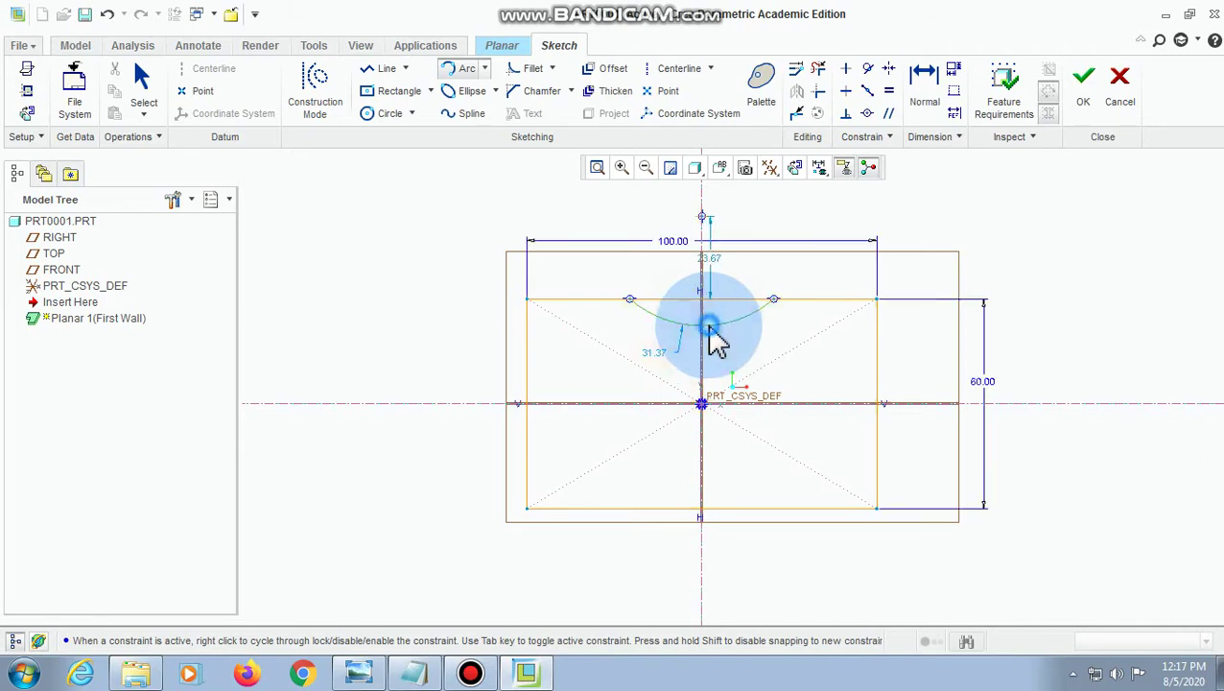
- Check the cutout radius on the reference drawing in Windows Photo Viewer and set the arc's radius to 30
scroll(715, 235, up, 1)
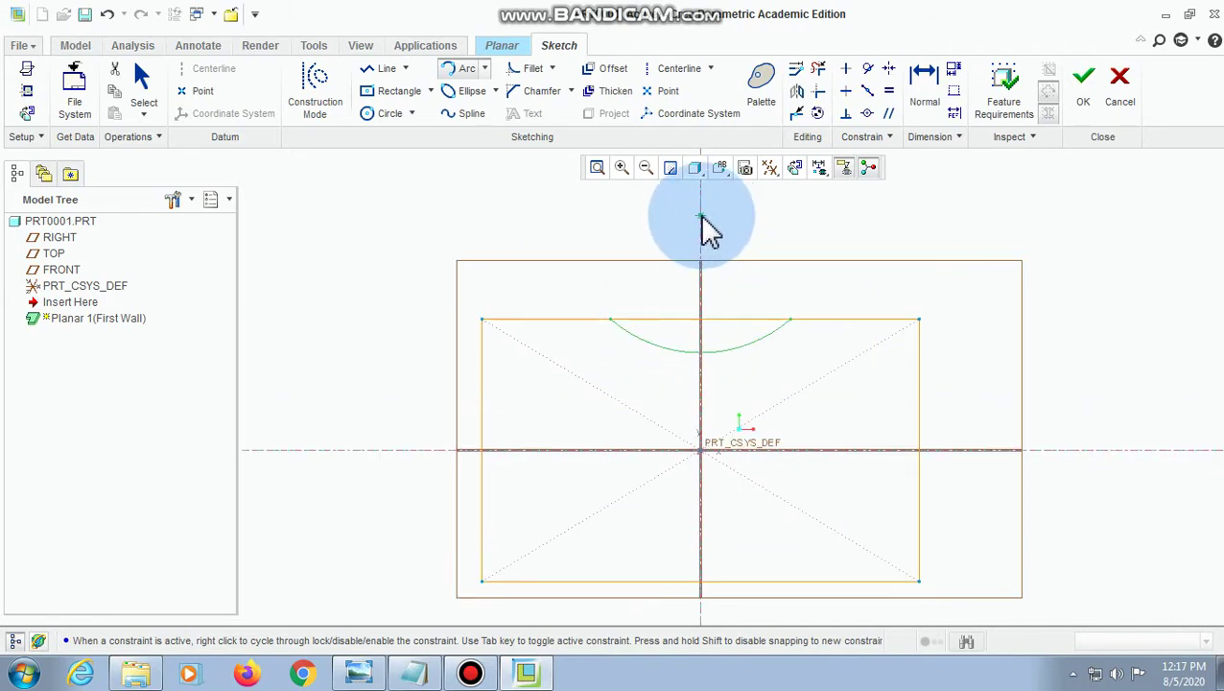
scroll(710, 225, up, 2)
scroll(720, 235, down, 1)
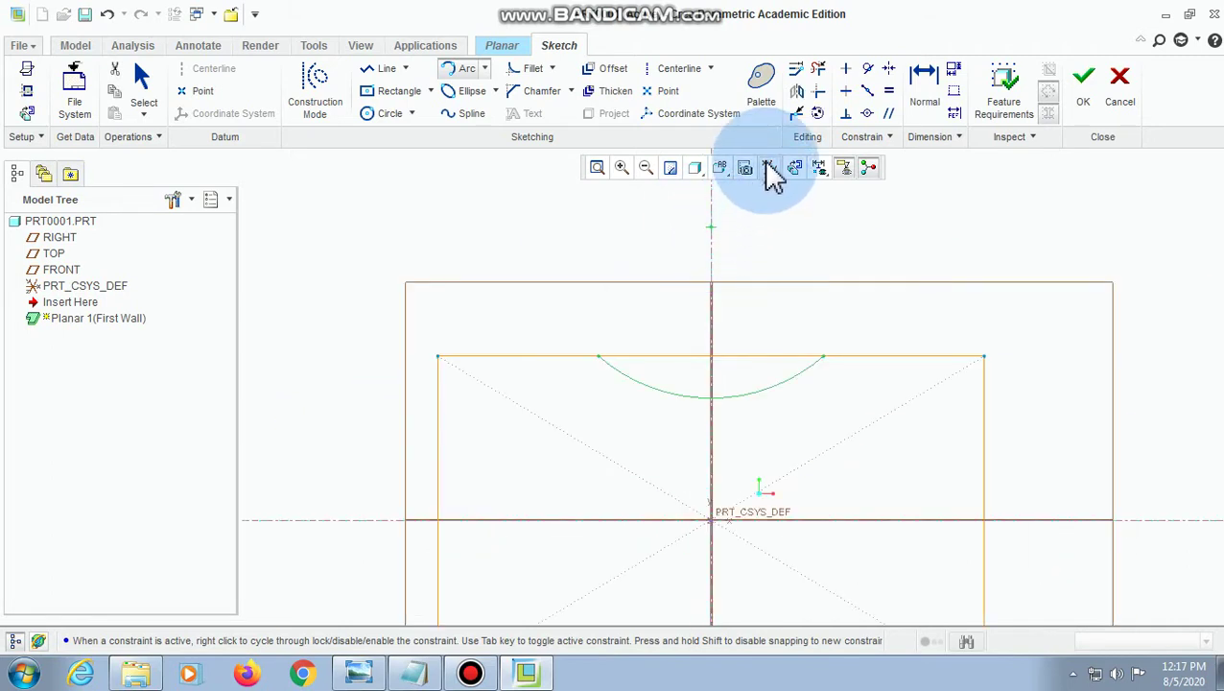
click(926, 91)
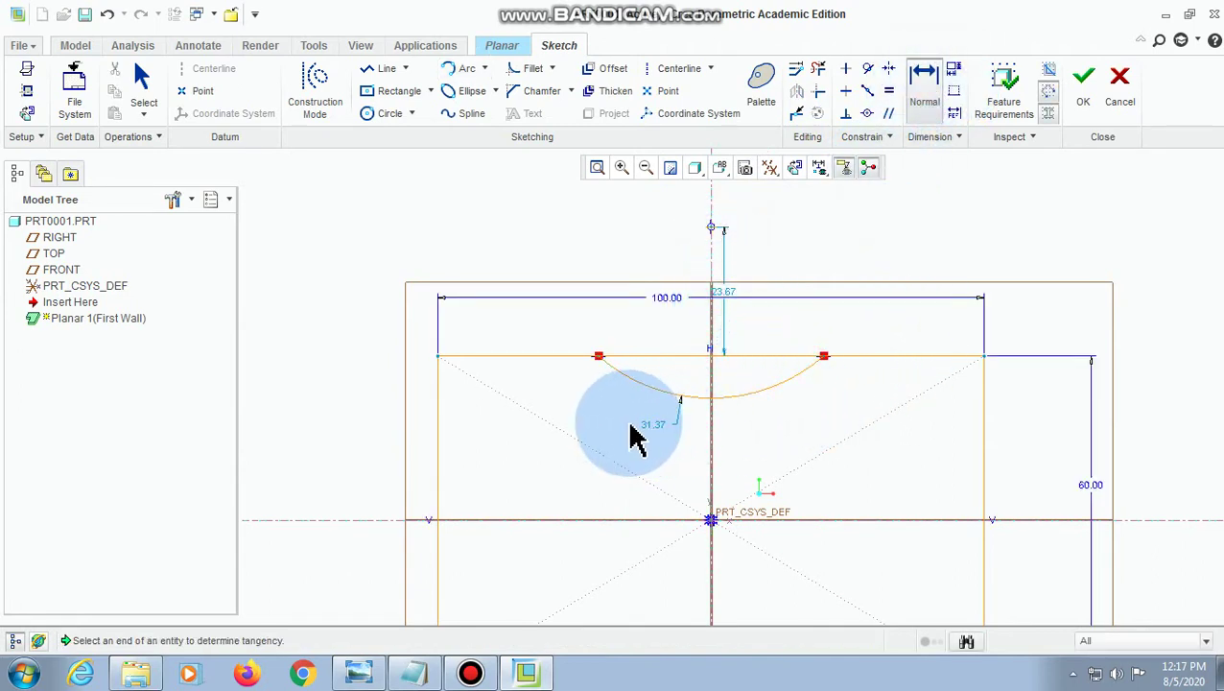
click(380, 675)
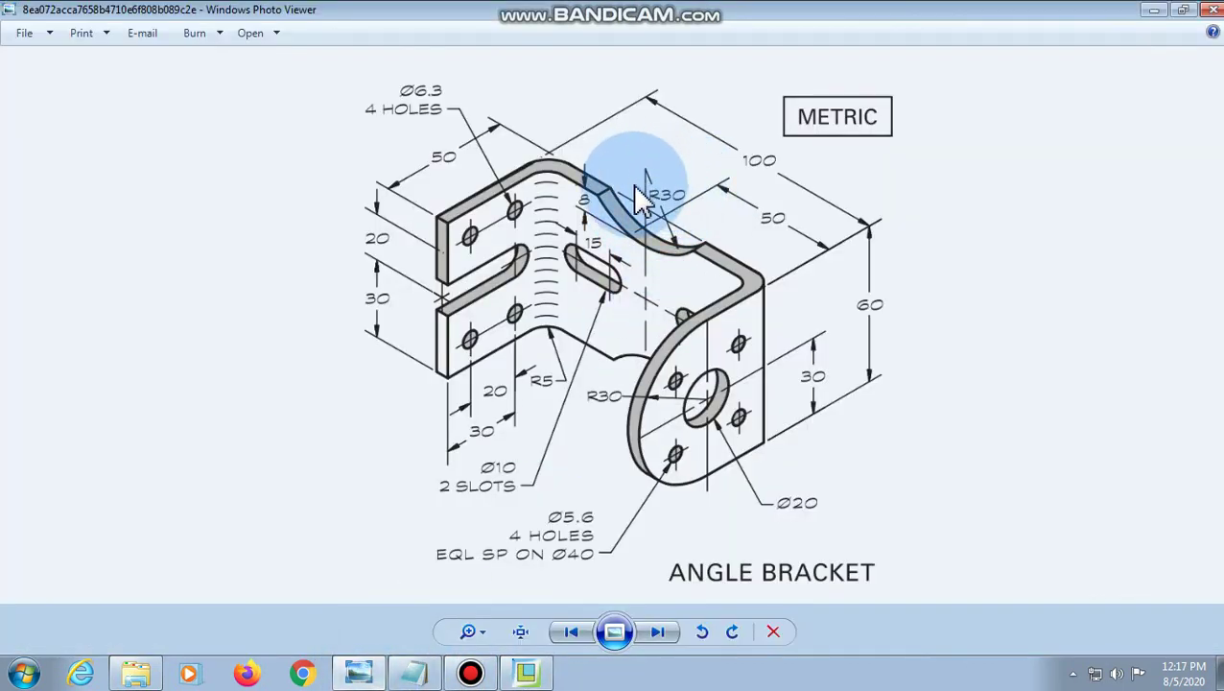
click(527, 674)
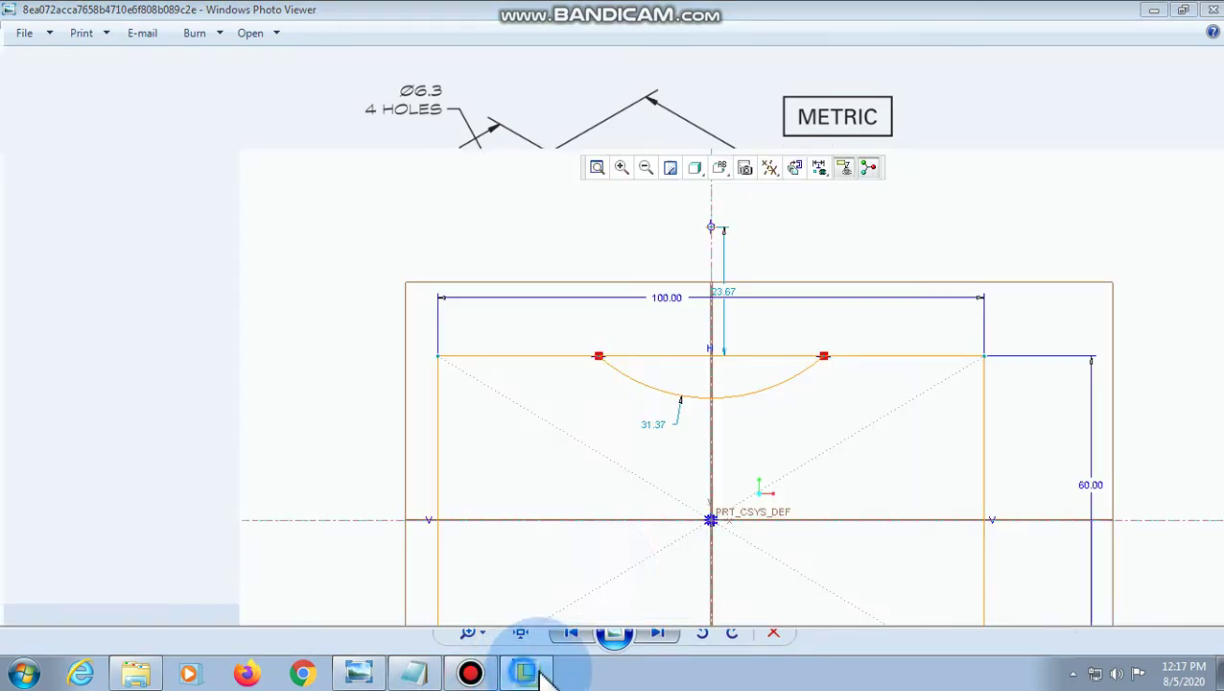
click(682, 425)
click(710, 434)
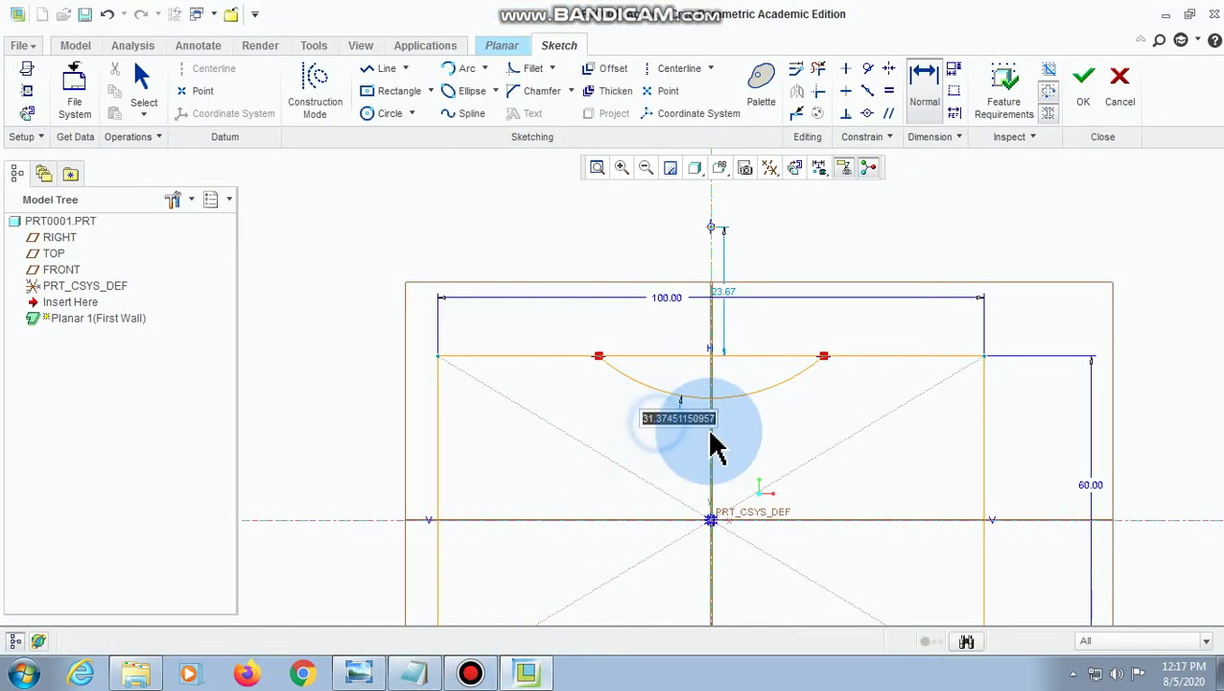
text(30)
click(715, 446)
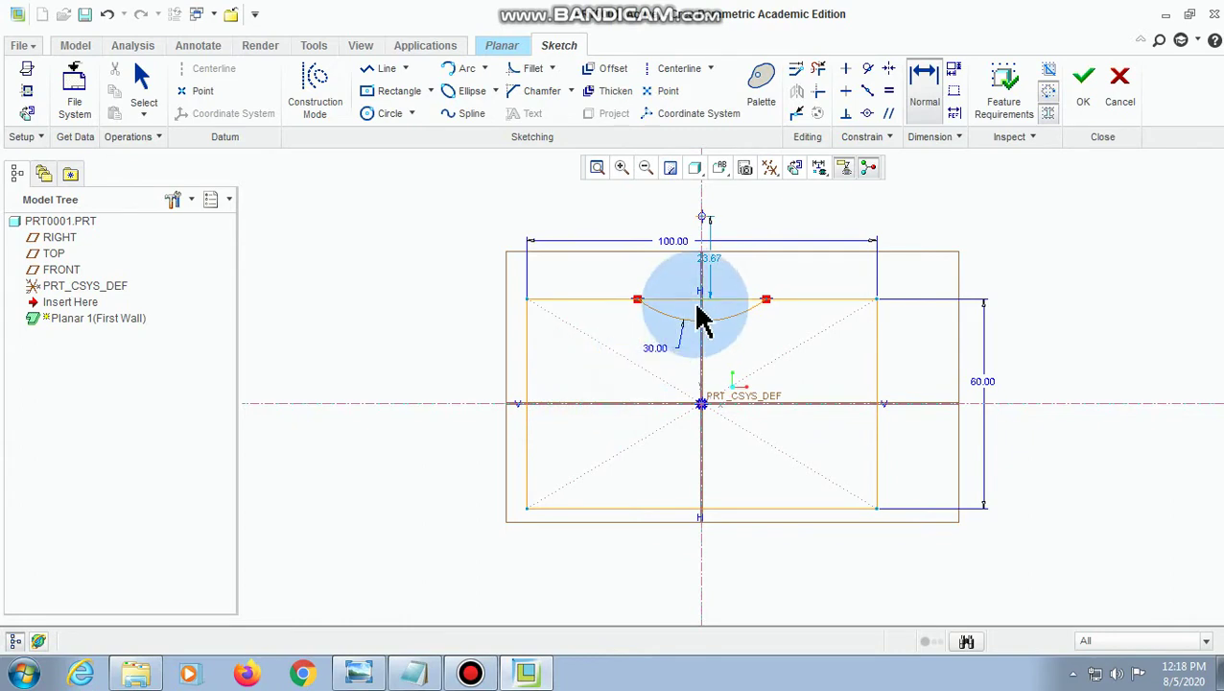
- Dimension the arc's depth from the rectangle's upper edge and set it to 8, as given on the reference drawing in Windows Photo Viewer
click(927, 86)
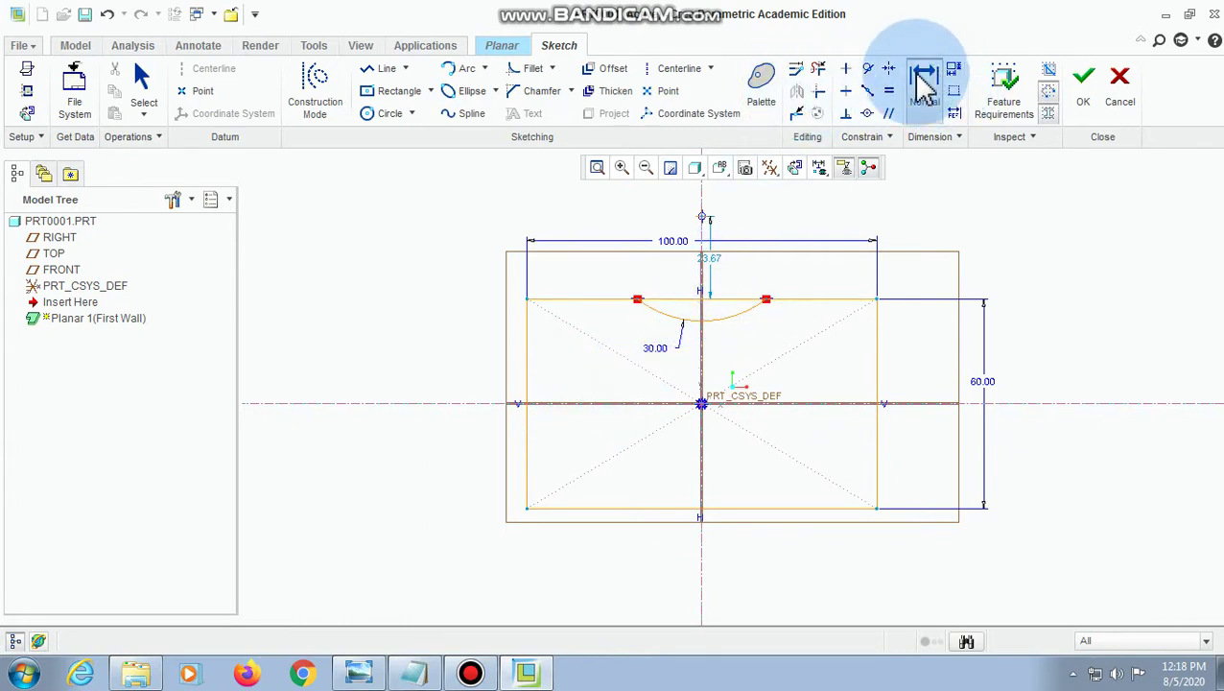
scroll(725, 322, up, 3)
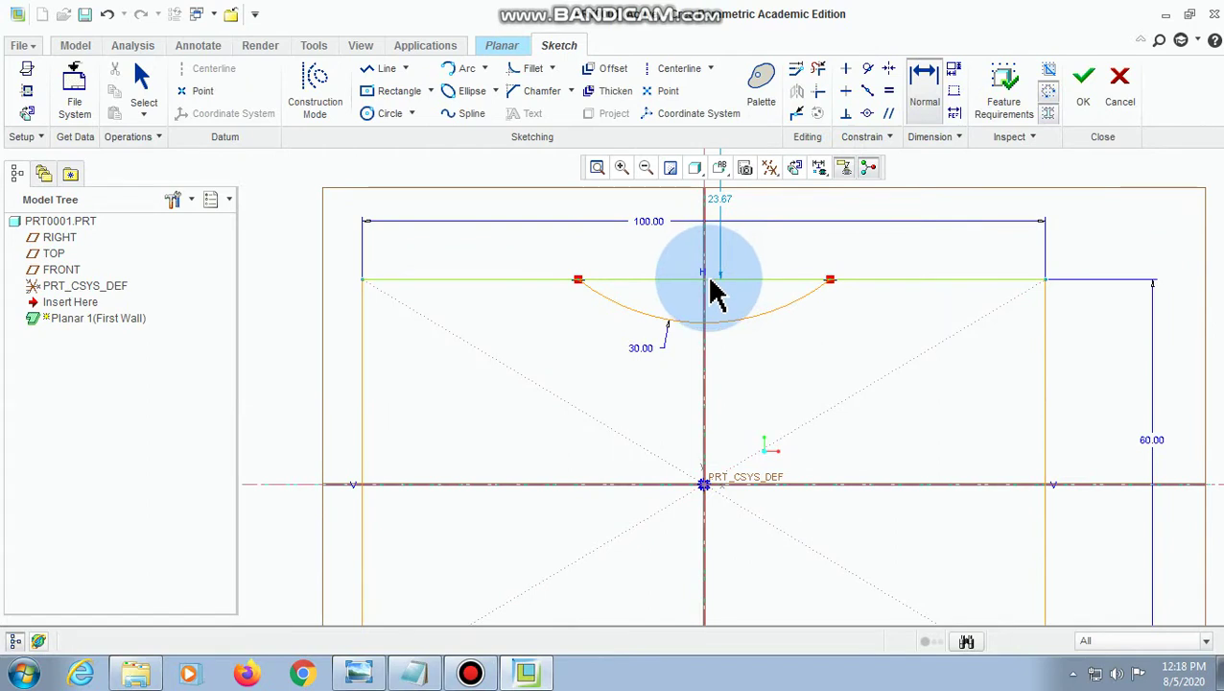
click(710, 280)
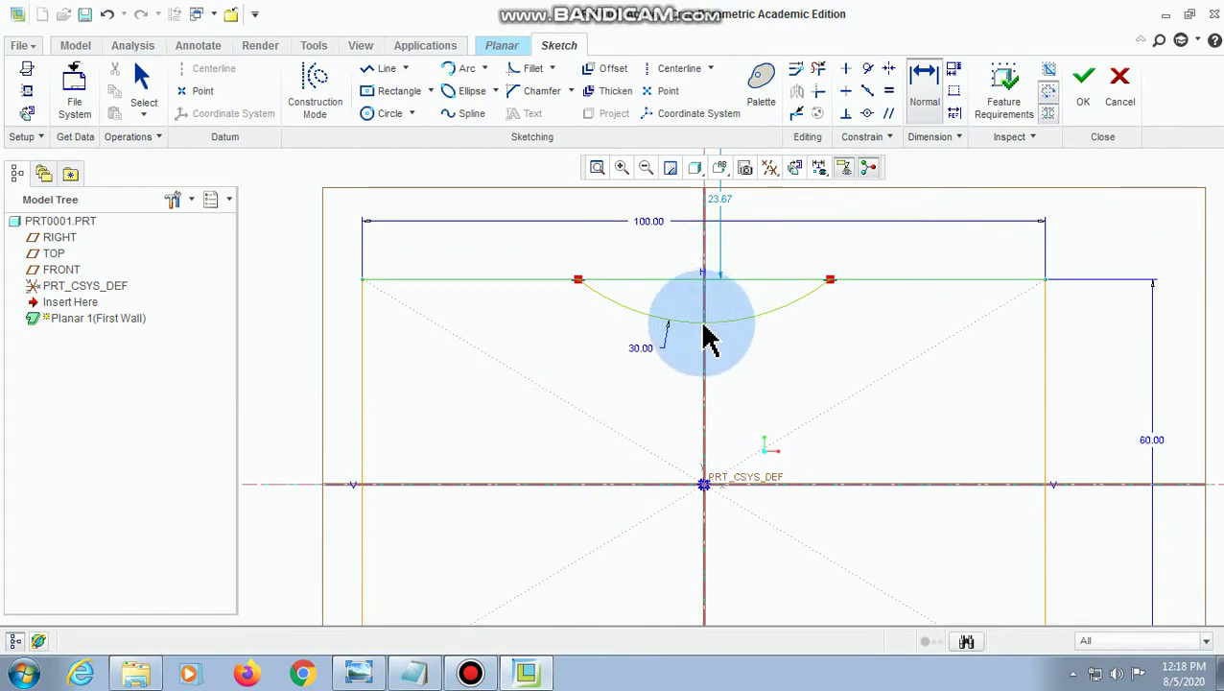
click(726, 309)
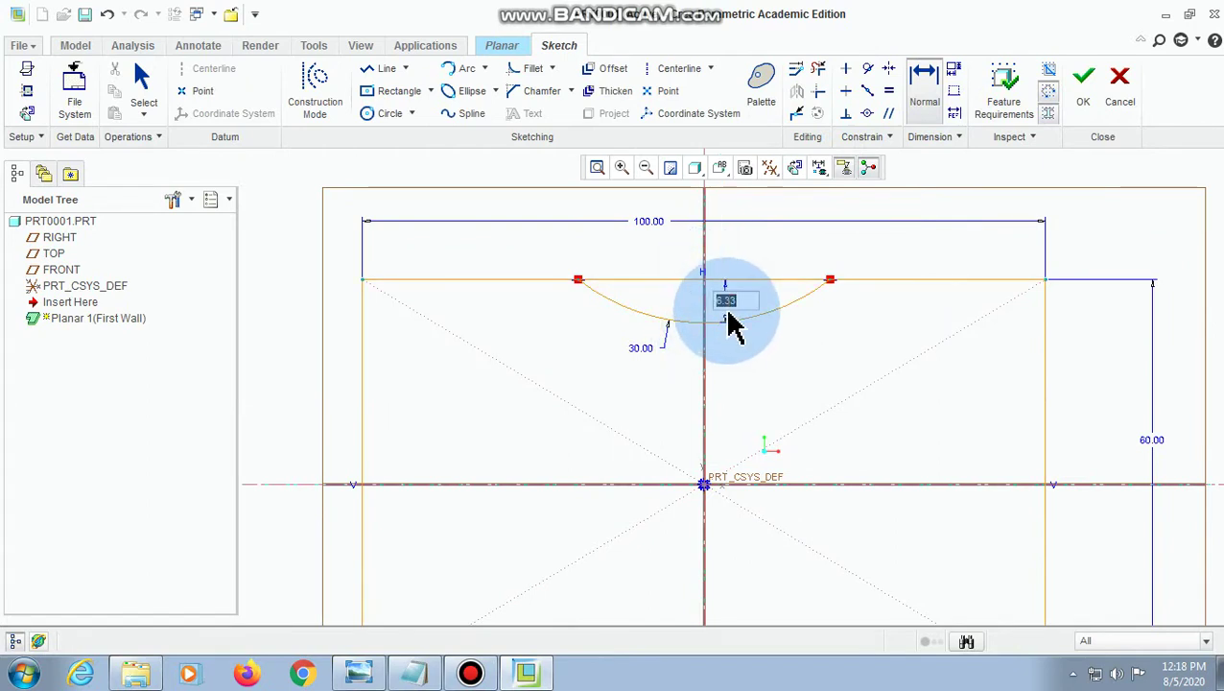
click(365, 673)
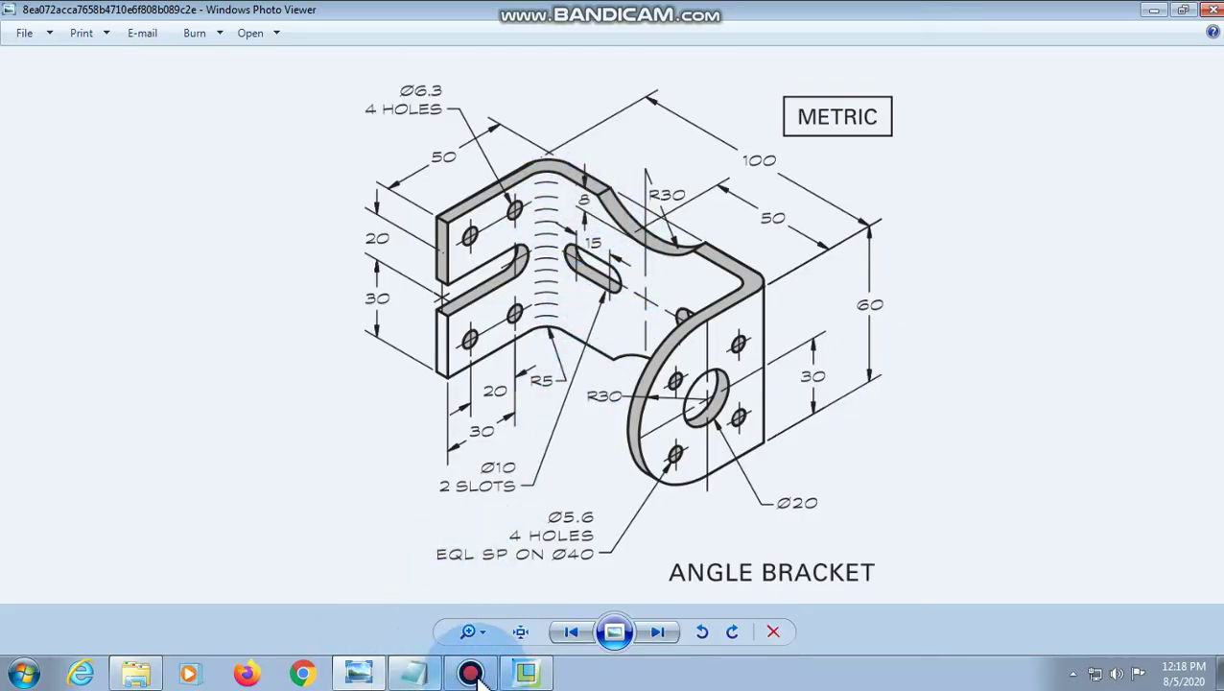
click(526, 673)
middle_click(729, 308)
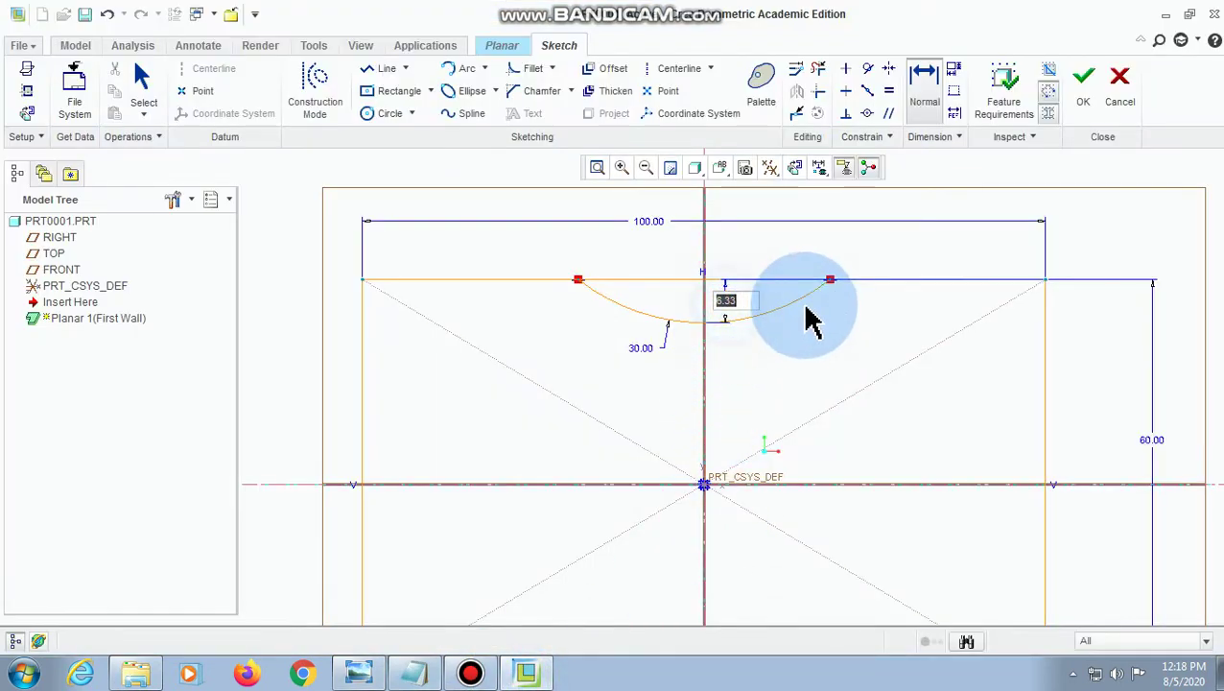
text(8)
key(Return)
scroll(806, 317, up, 4)
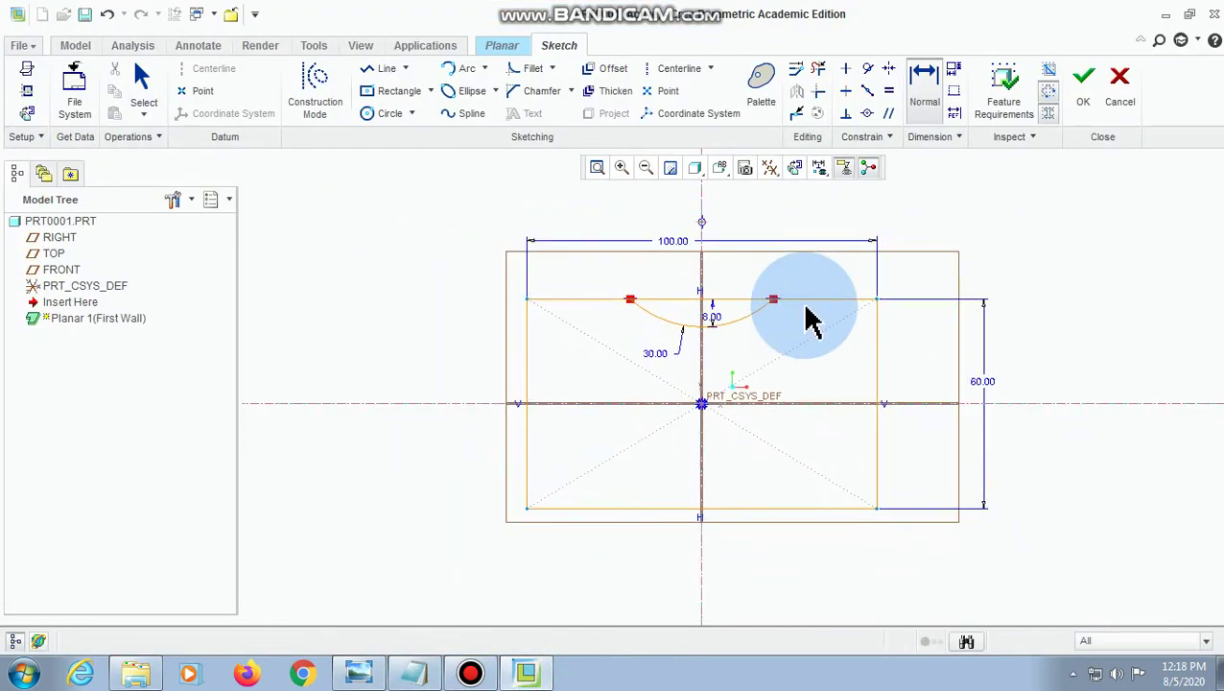
- Mirror the R30 arc about the horizontal centerline onto the rectangle's lower edge
click(142, 94)
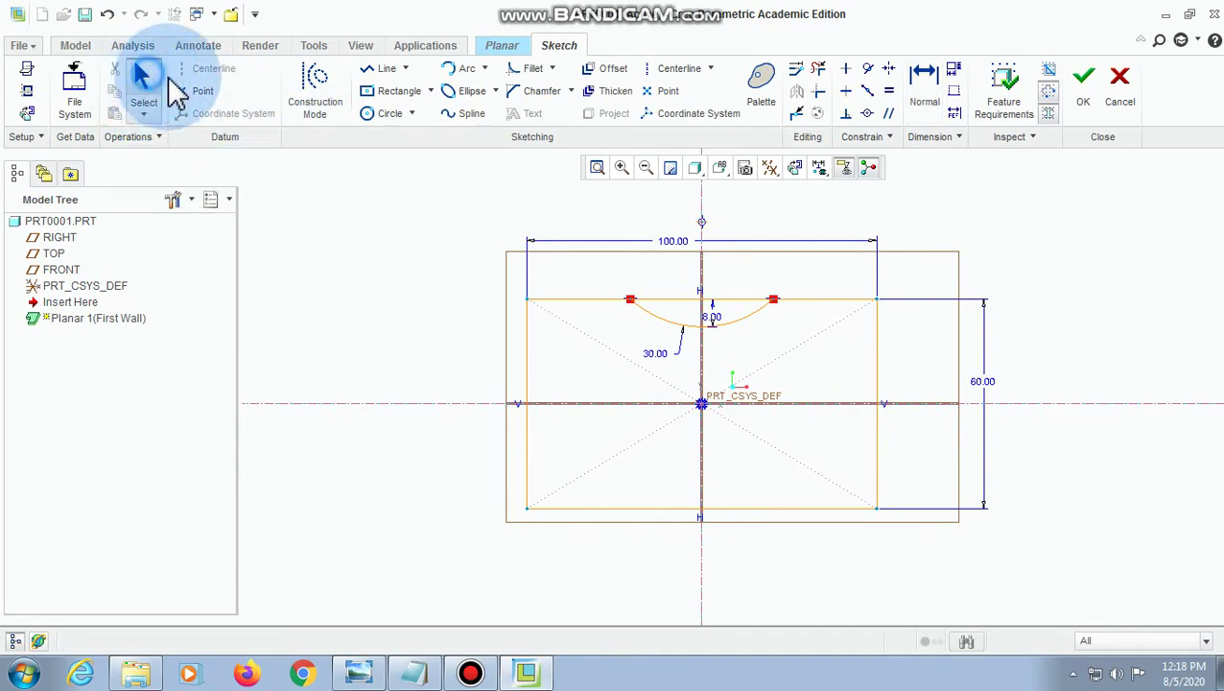
click(662, 327)
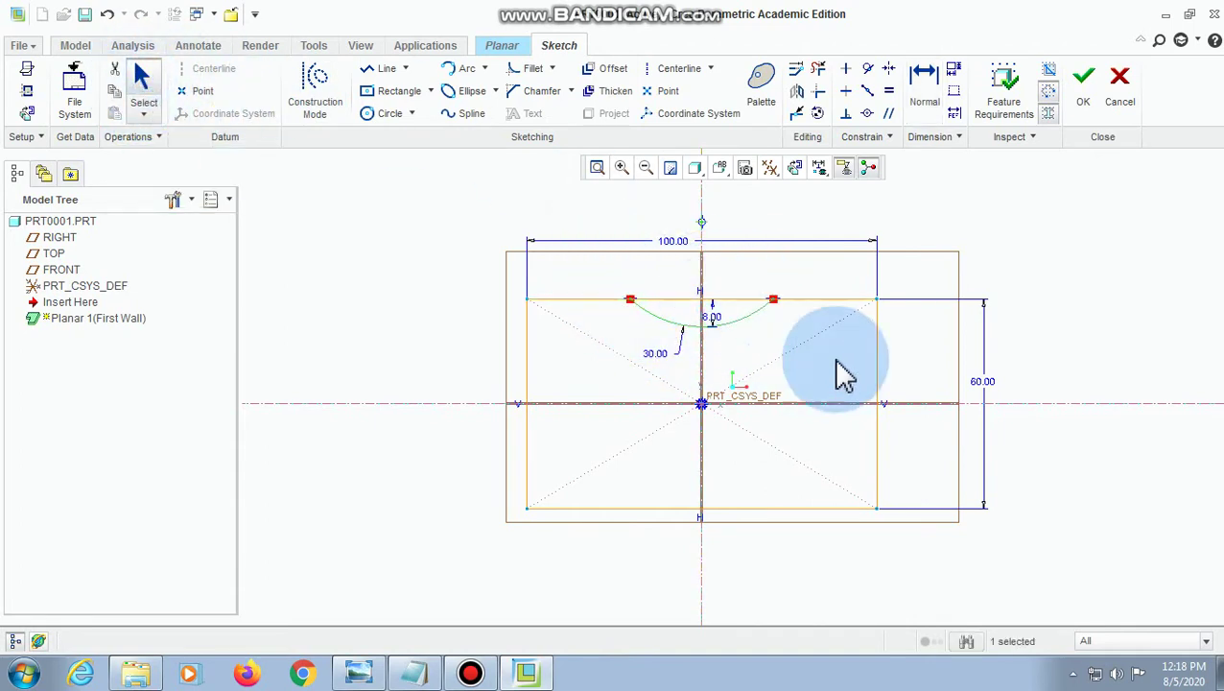
click(802, 97)
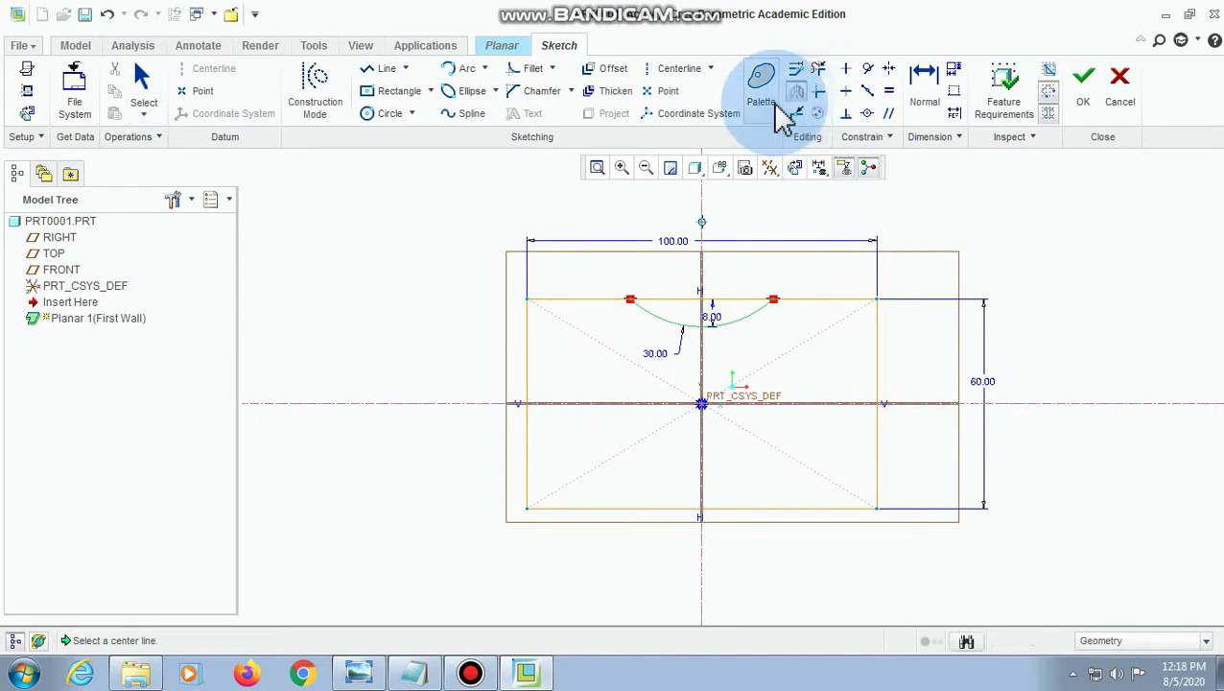
click(1128, 404)
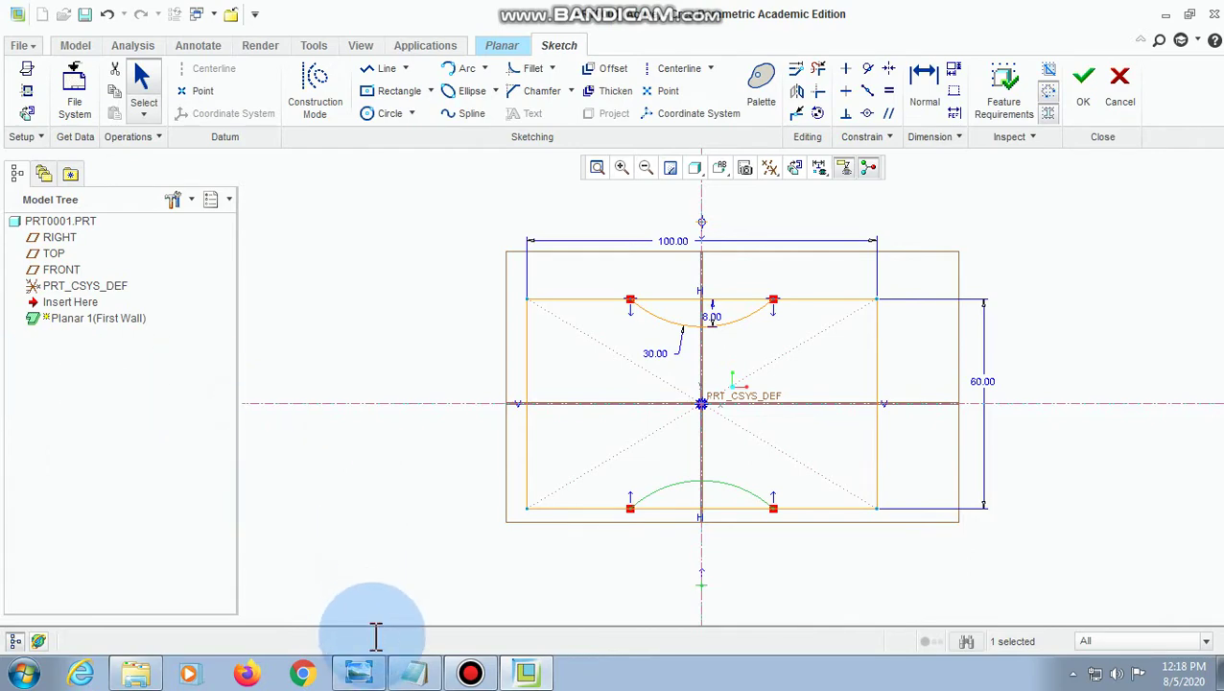
click(486, 680)
click(506, 628)
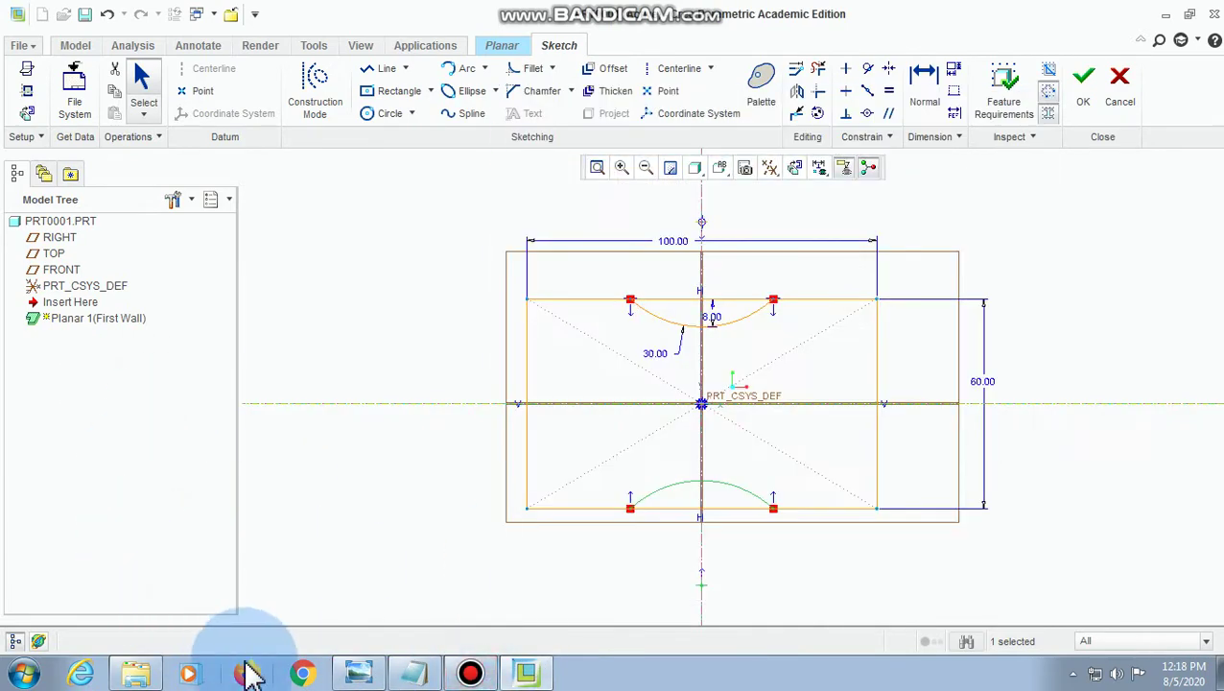
- Check the slots on the Windows Photo Viewer drawing and sketch a circle about 10 in diameter on the horizontal centerline, about 14 from the rectangle's left edge
click(358, 676)
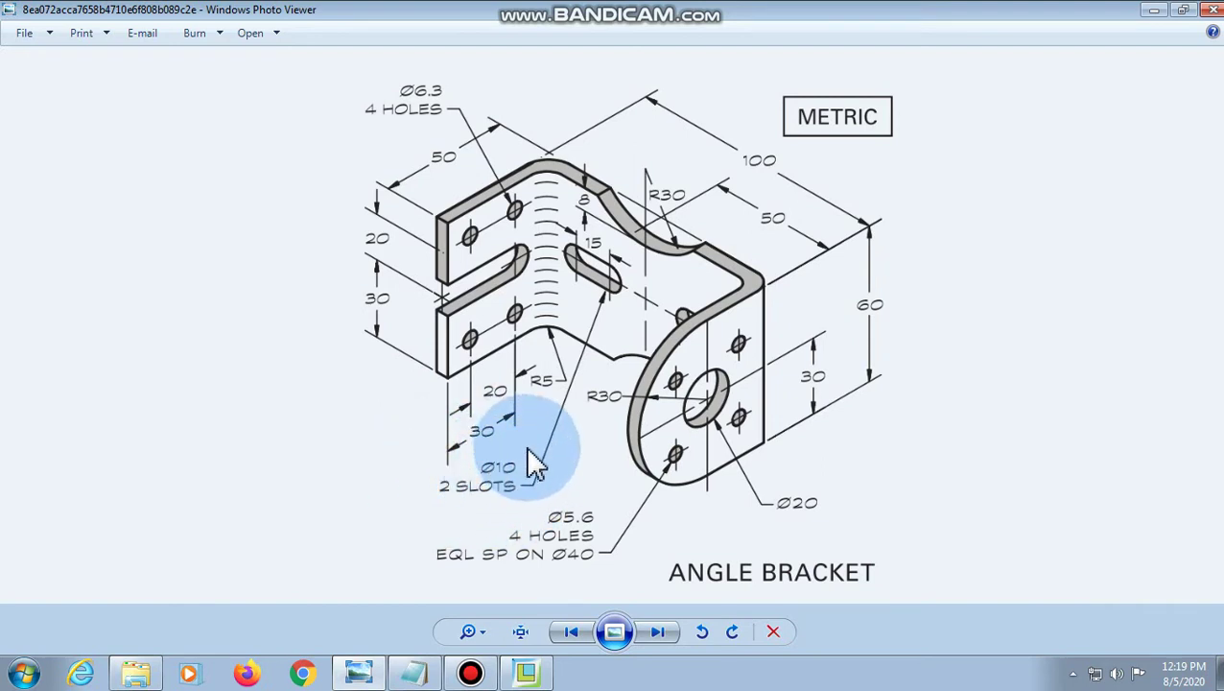
click(529, 675)
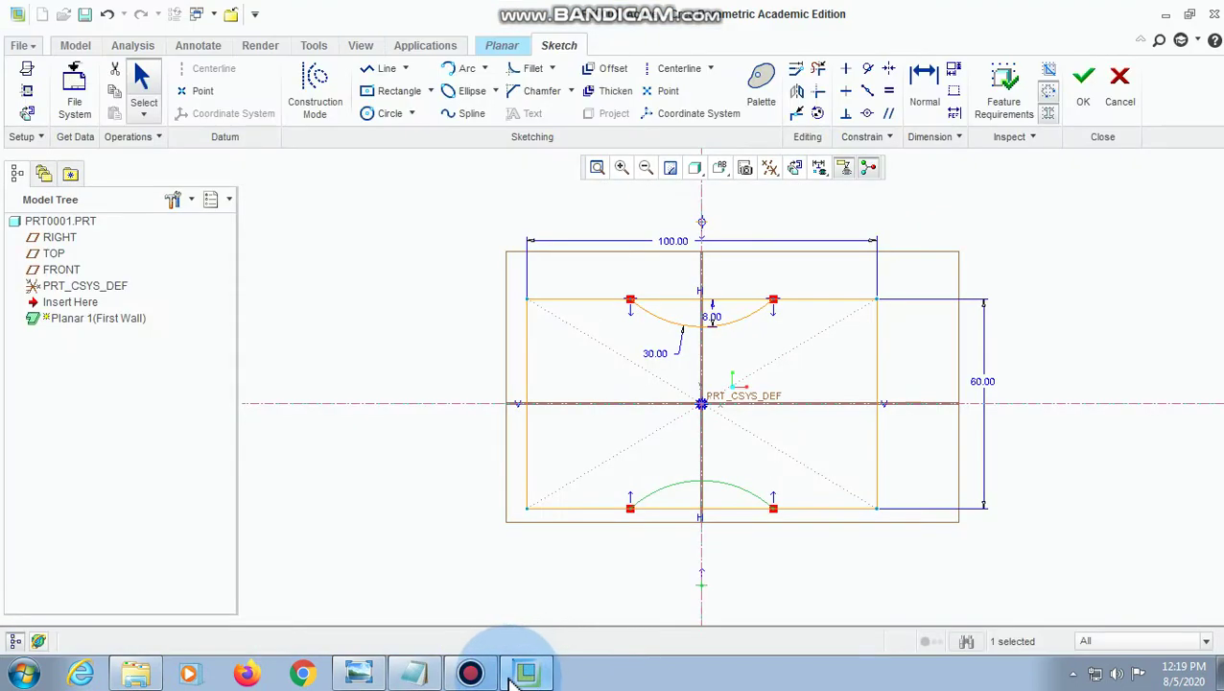
click(380, 115)
click(575, 404)
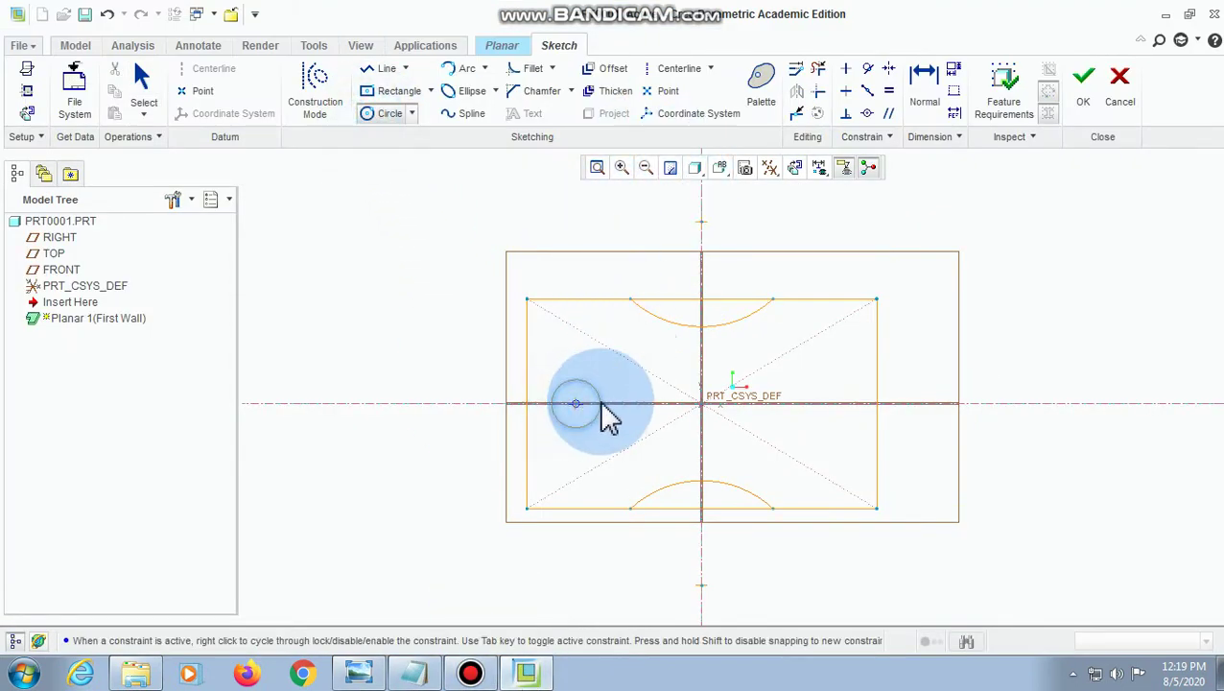
click(597, 407)
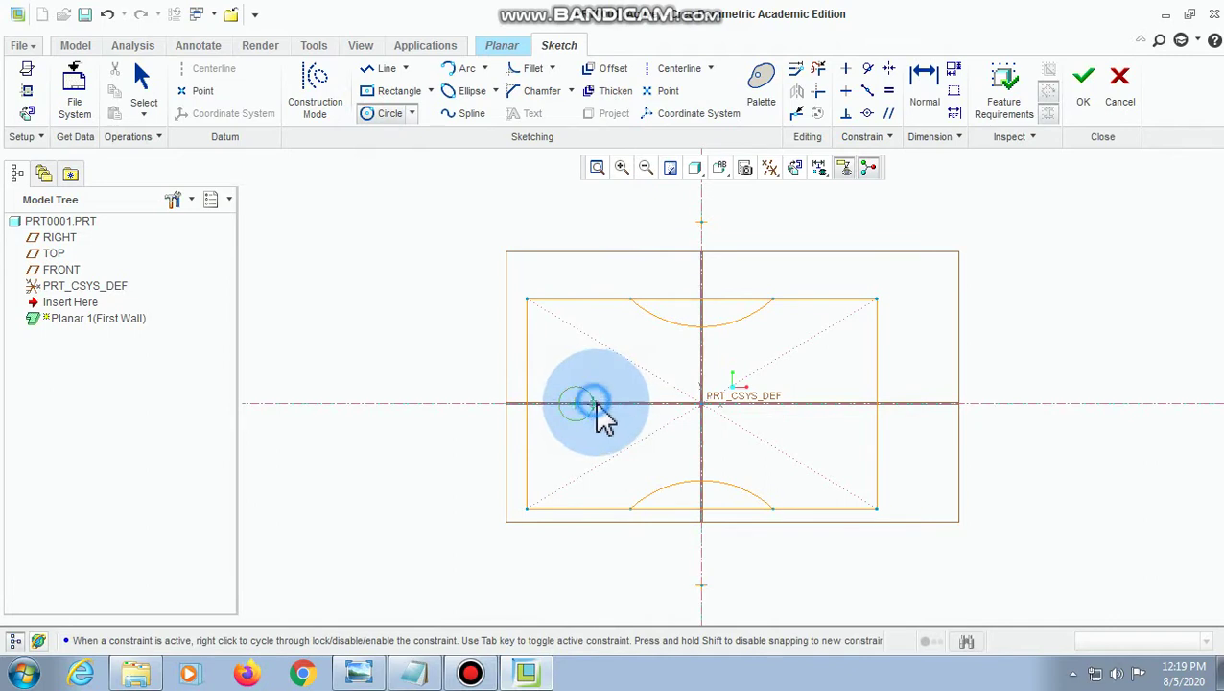
- Set the circle's diameter to 10
click(929, 96)
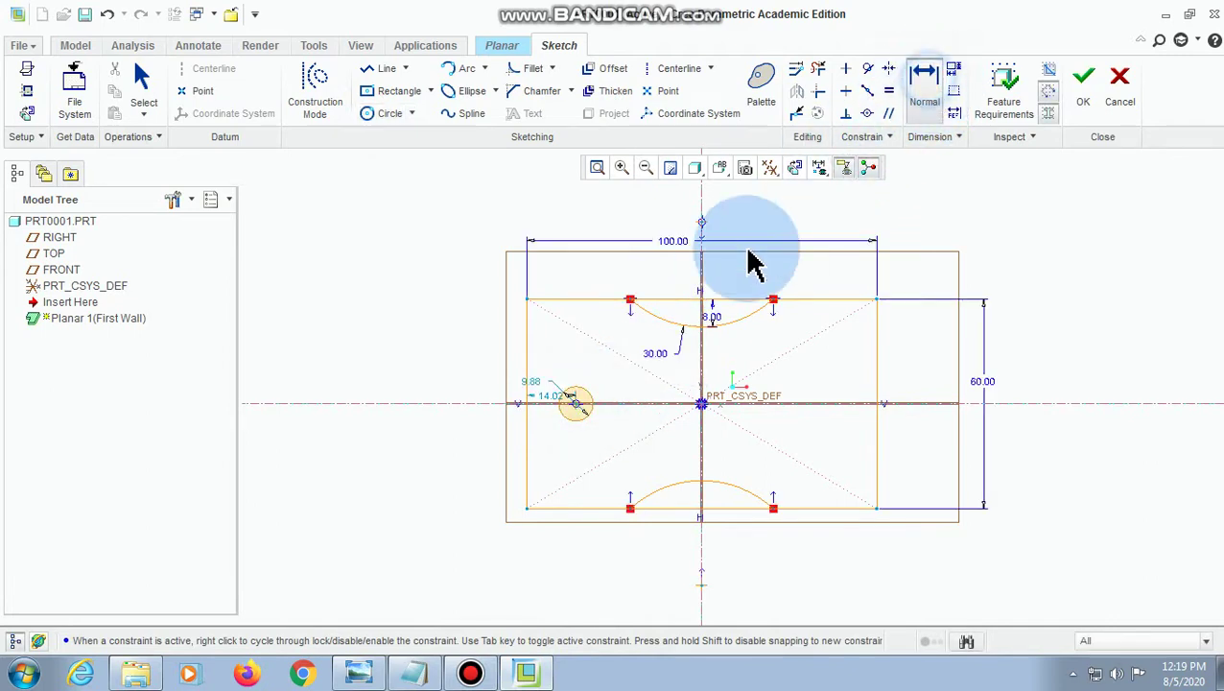
double_click(535, 382)
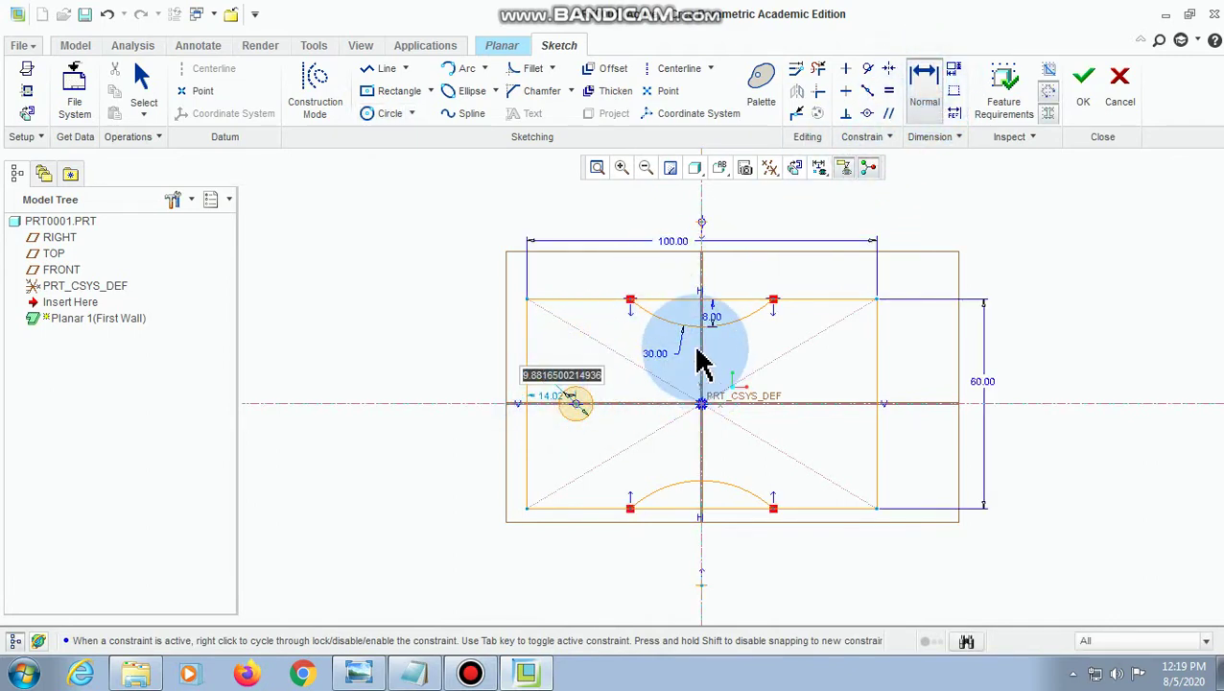
text(10)
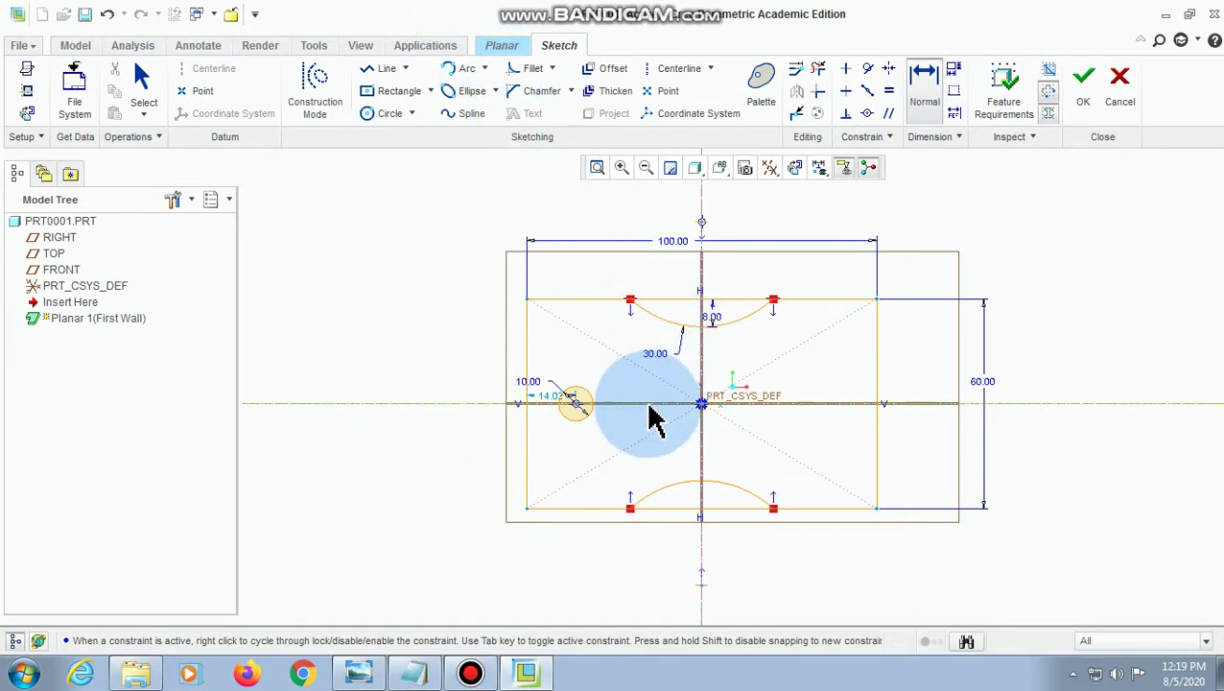
- Sketch a second circle of equal radius on the horizontal centerline, about 21 to the left of the vertical centerline
scroll(613, 416, up, 3)
scroll(575, 391, down, 2)
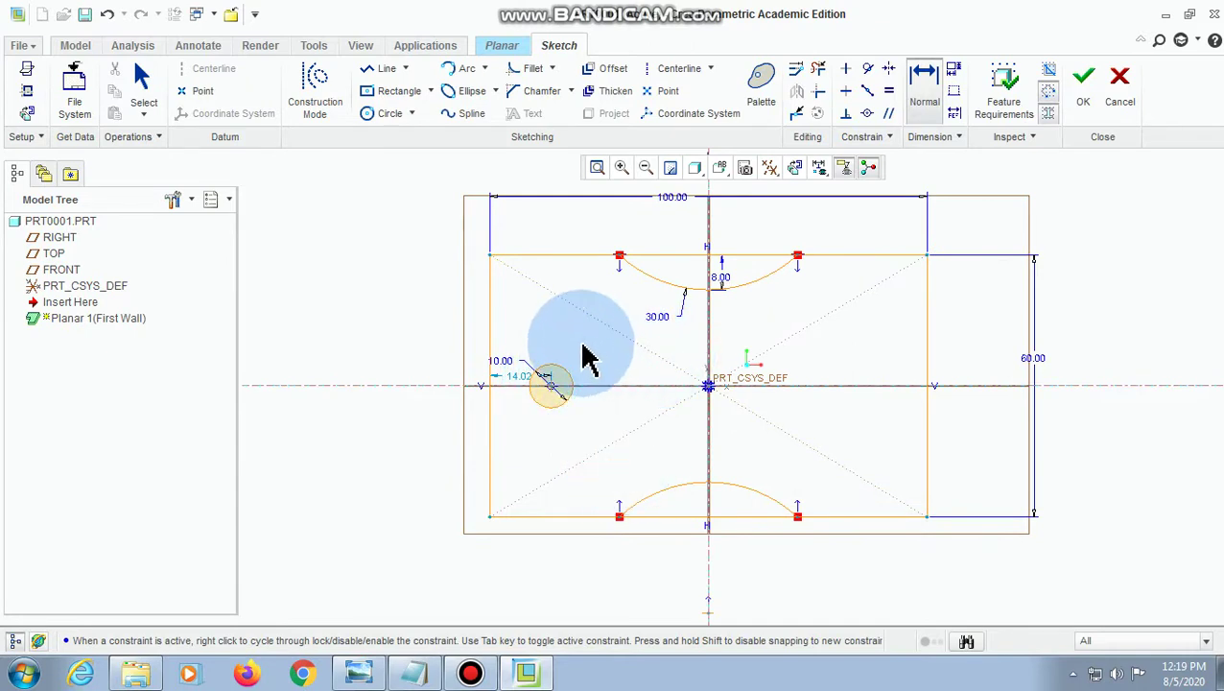
click(384, 117)
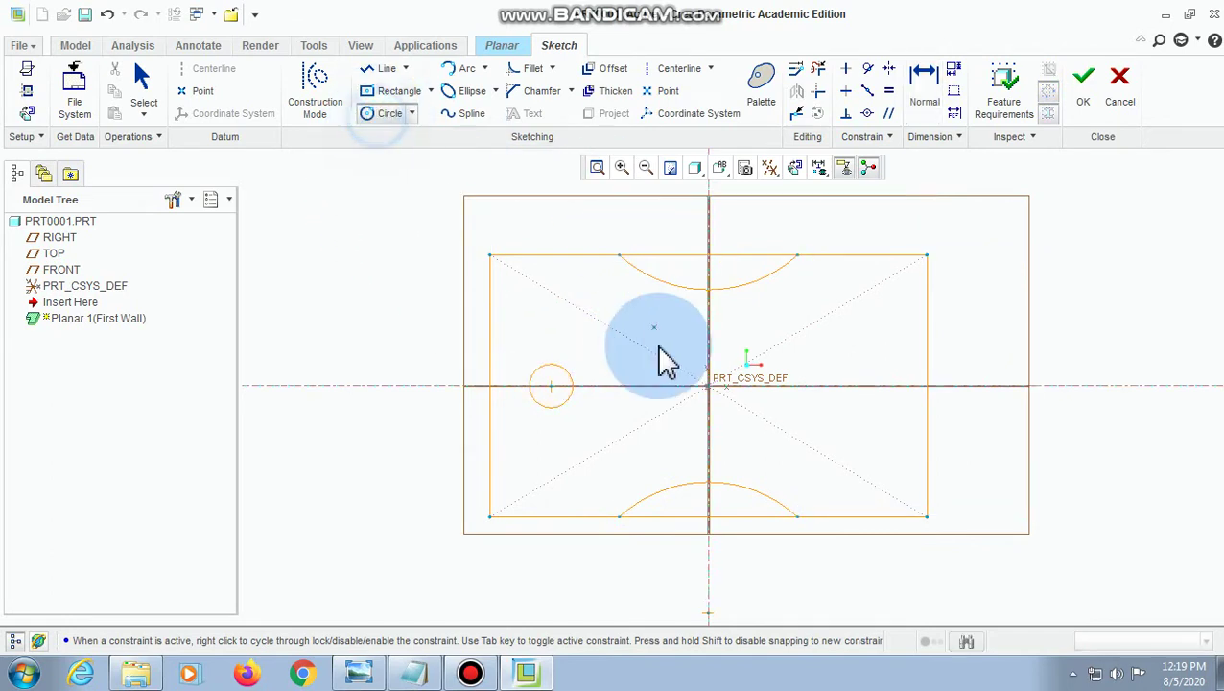
click(615, 387)
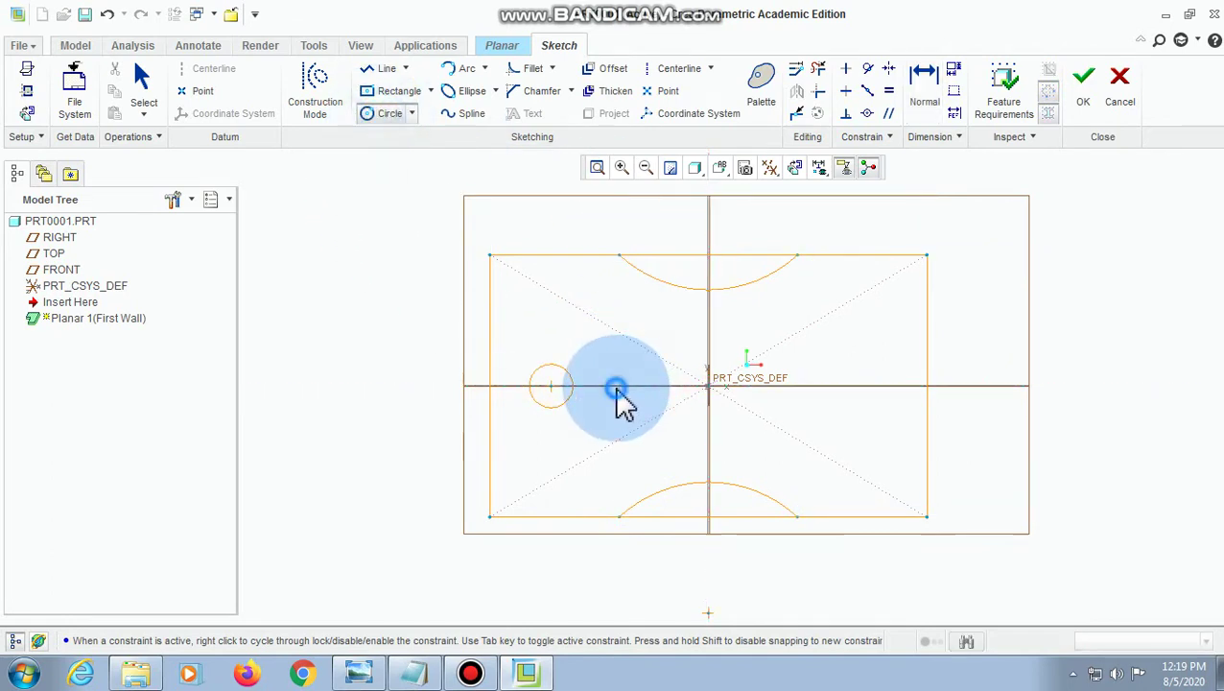
click(638, 388)
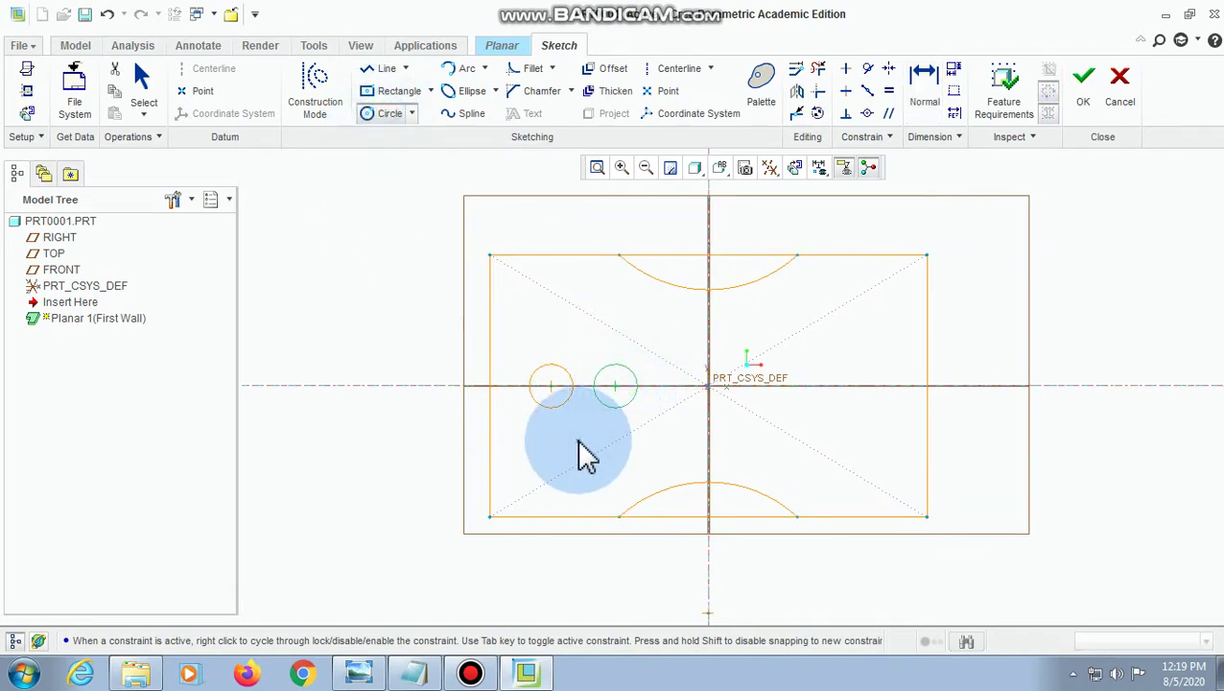
- Dimension the distance between the two circle centres and set it to 15, checking the slot length on the drawing in Windows Photo Viewer
click(924, 88)
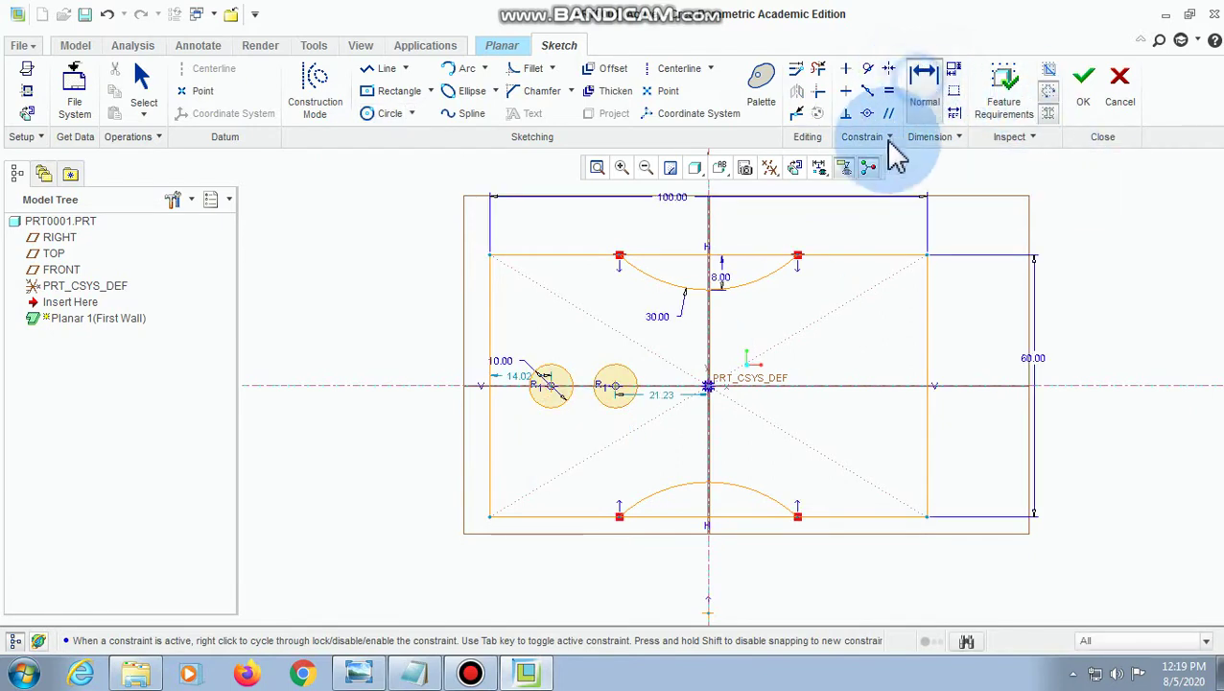
scroll(582, 432, up, 2)
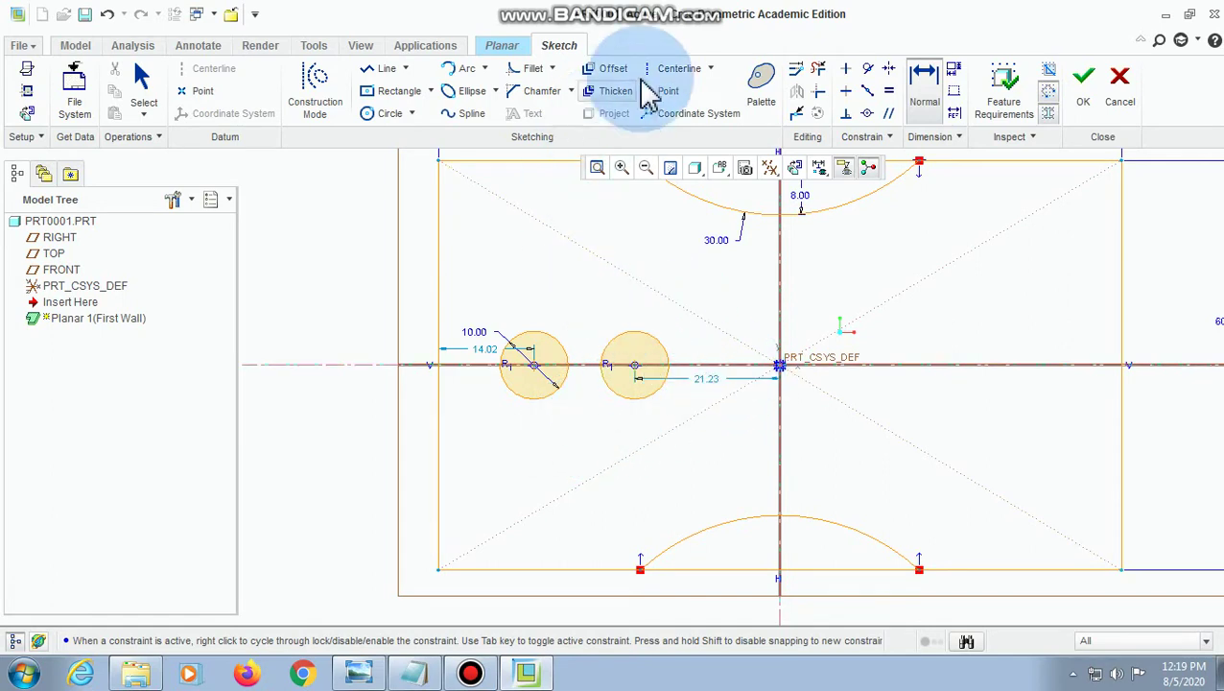
click(924, 86)
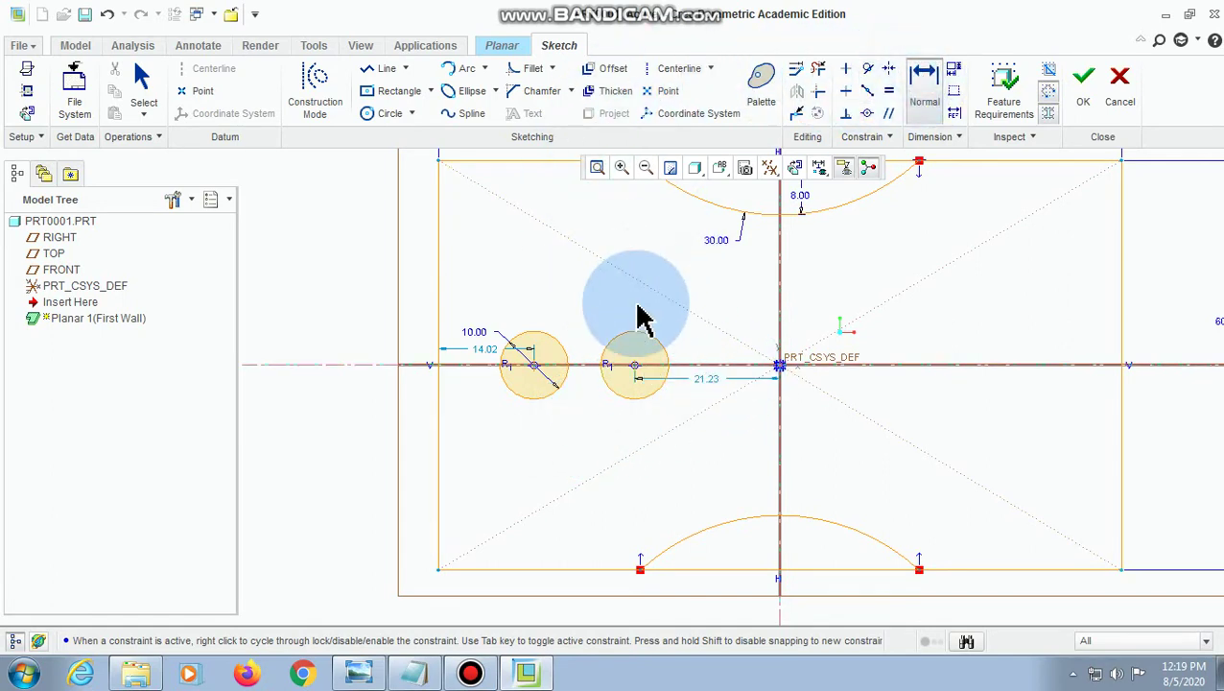
click(541, 376)
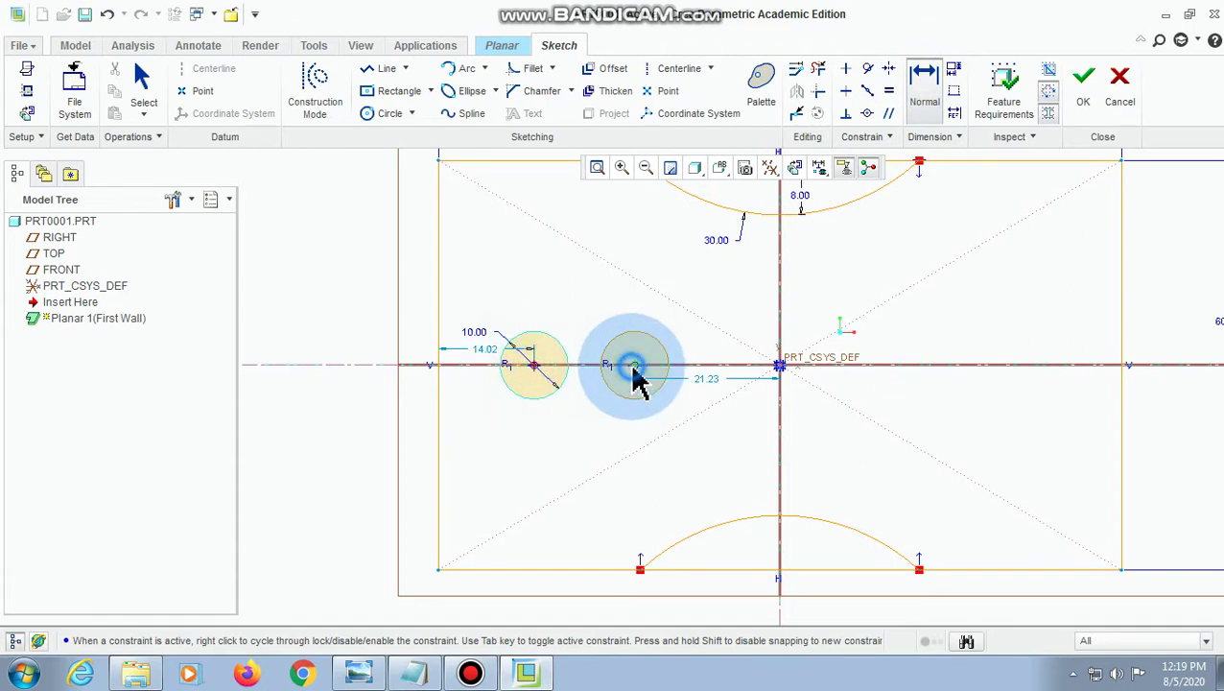
middle_click(583, 411)
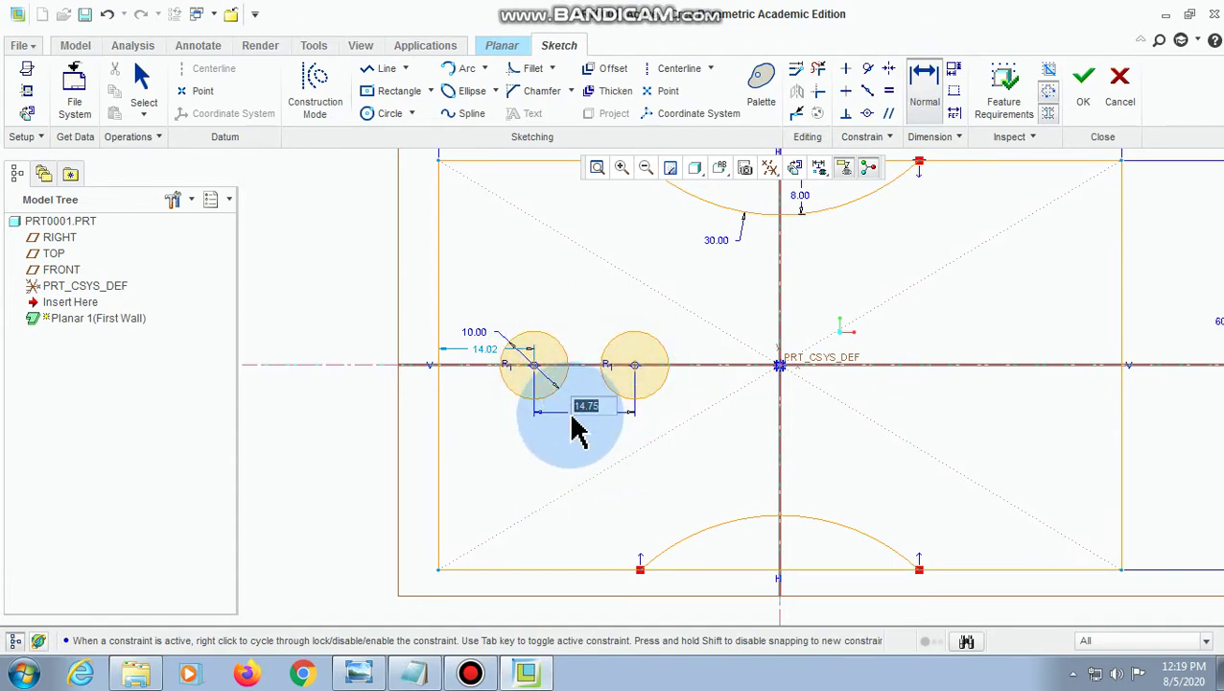
click(359, 673)
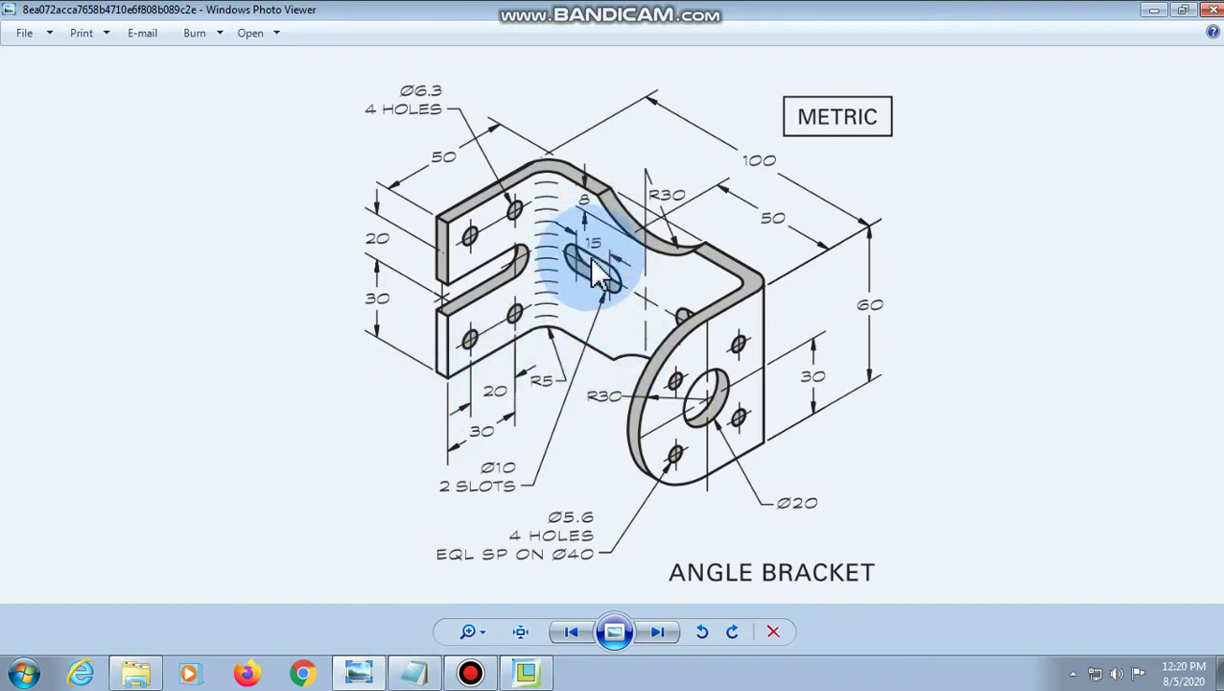
click(526, 673)
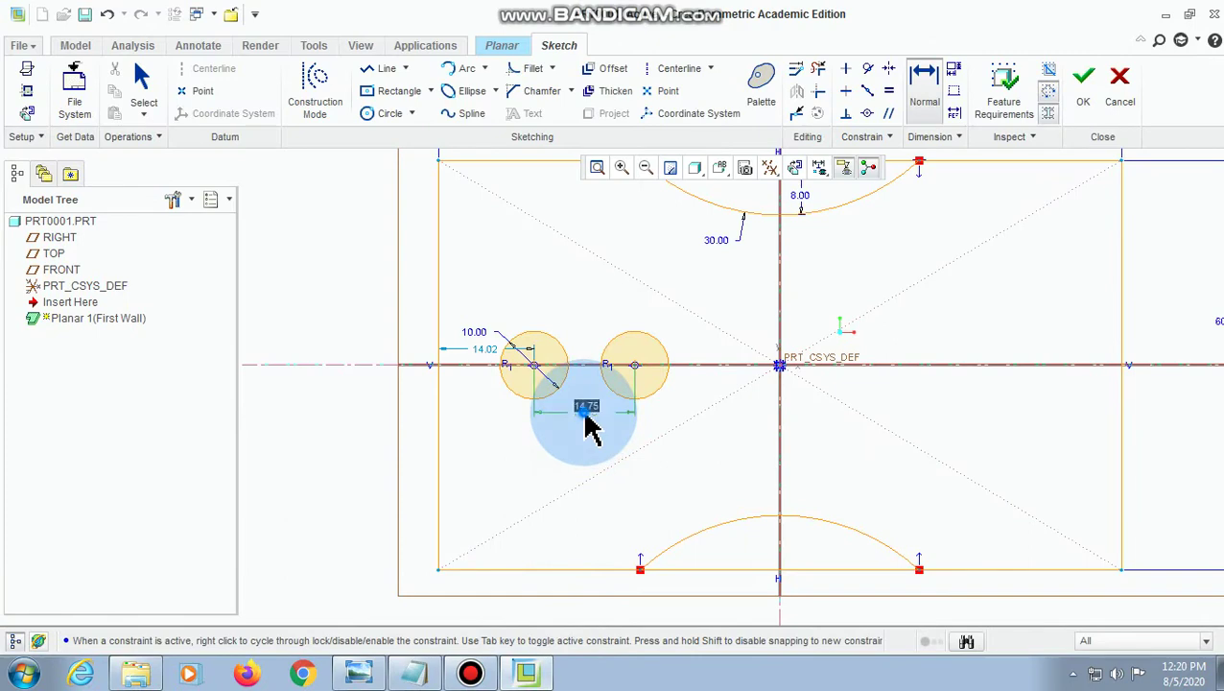
text(1)
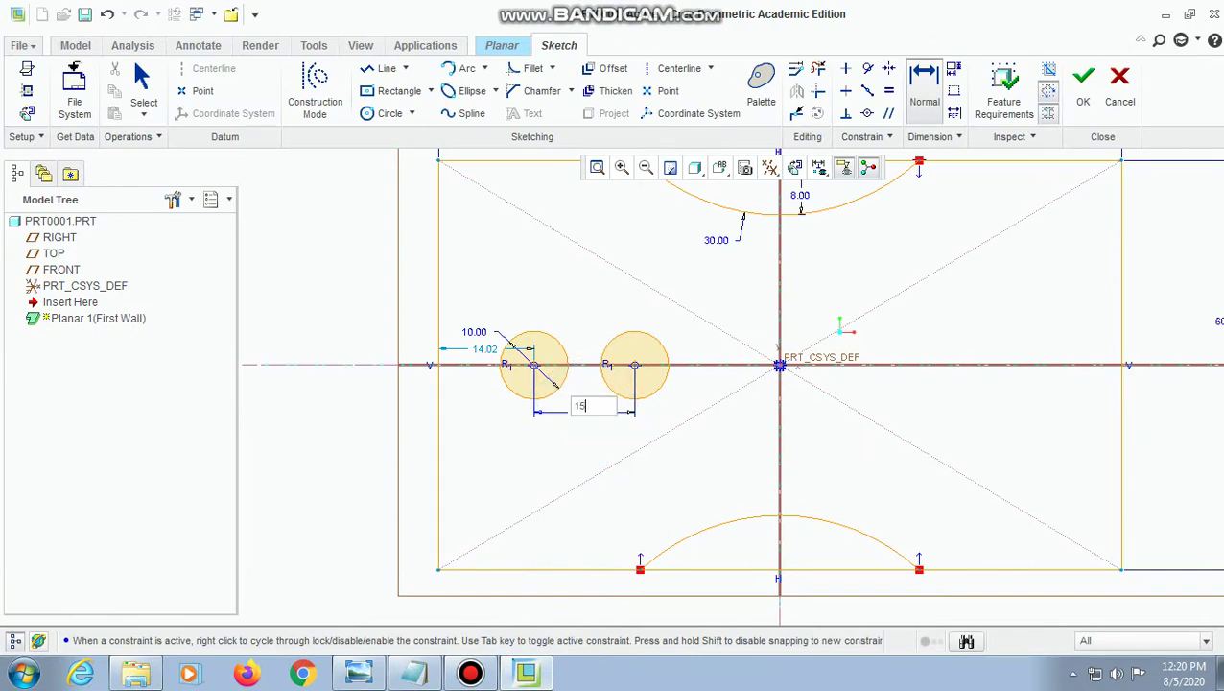
text(5)
key(Return)
scroll(574, 410, down, 4)
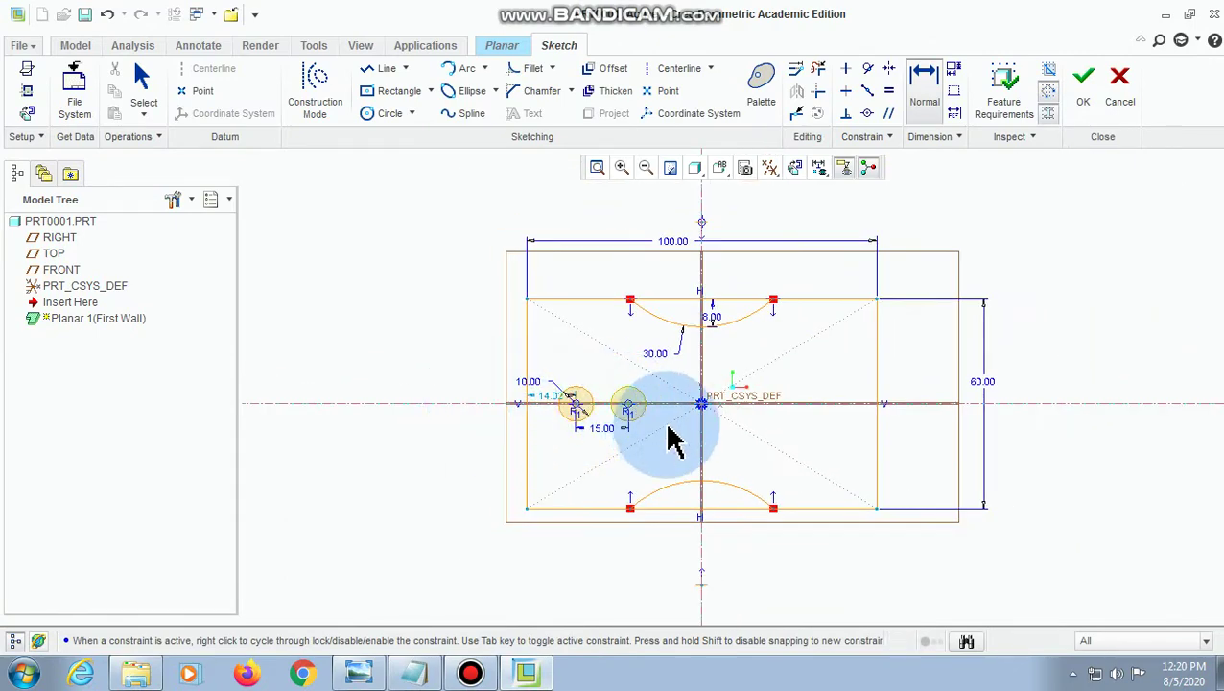
scroll(672, 441, up, 1)
click(470, 672)
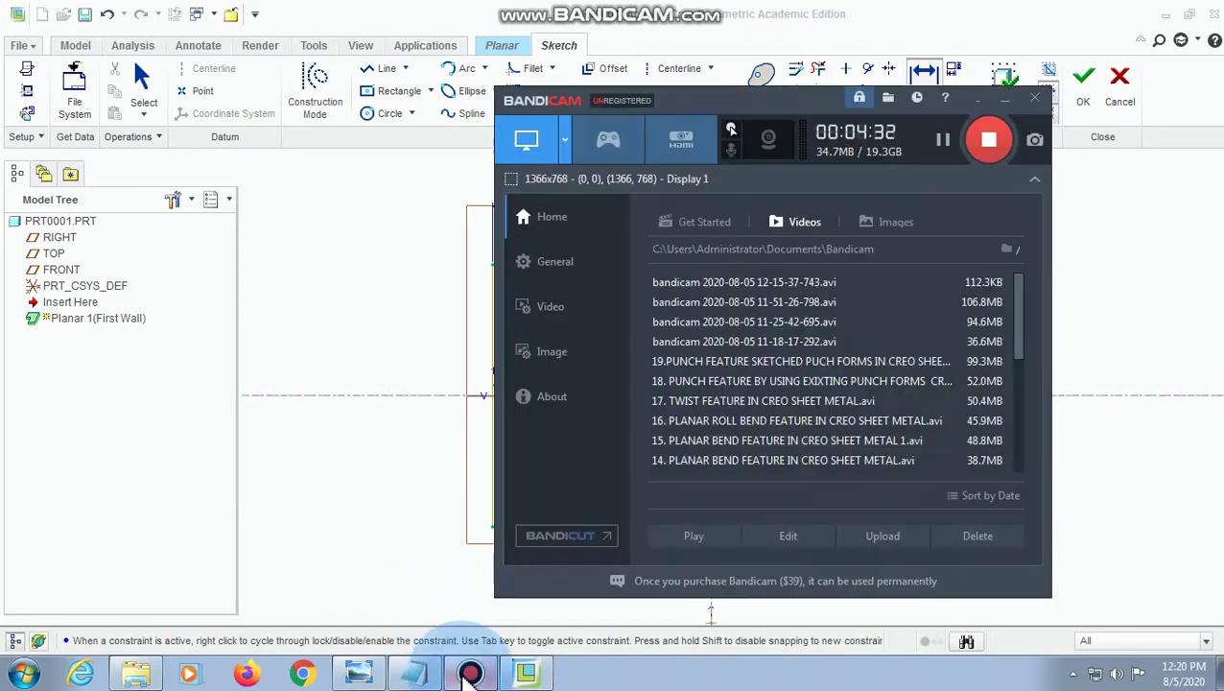
click(485, 312)
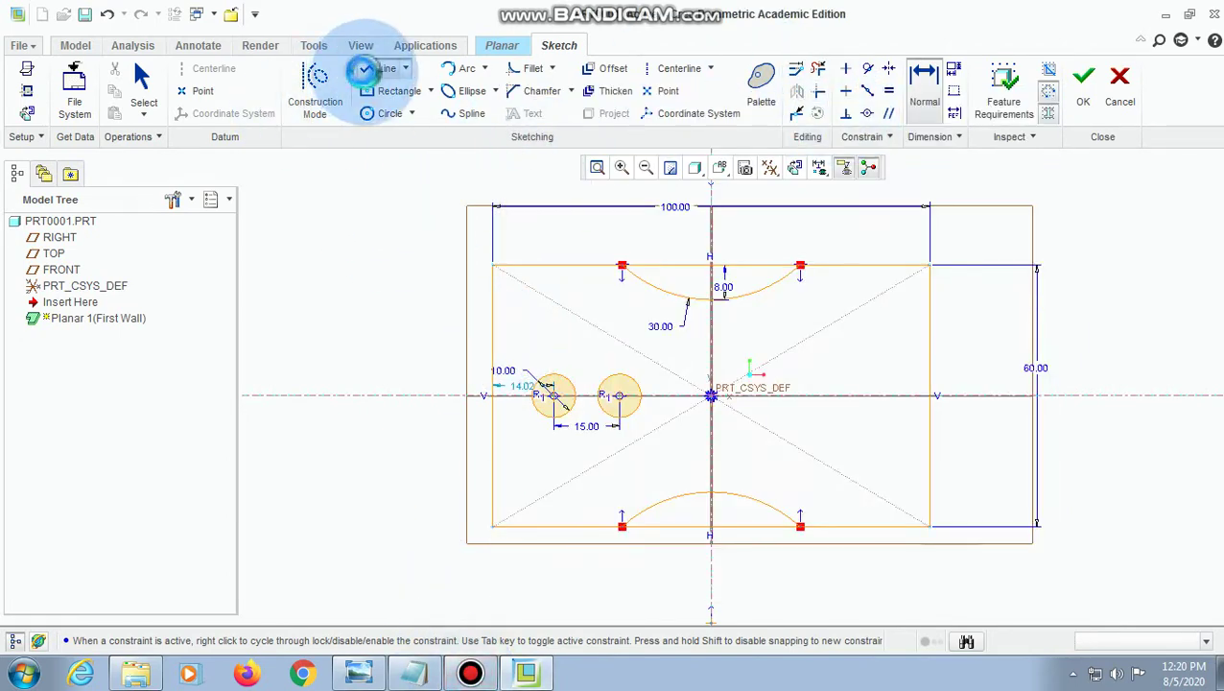
- Sketch two horizontal lines joining the tops and bottoms of the two slot circles
click(364, 69)
scroll(583, 390, up, 2)
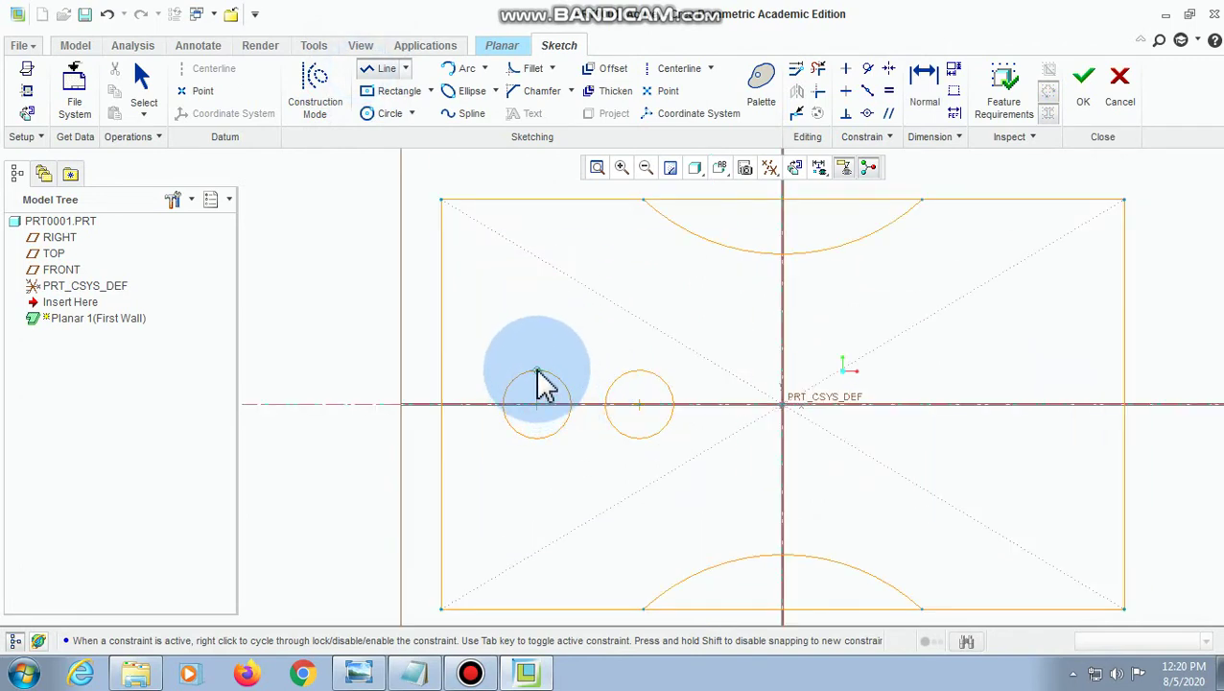
click(537, 371)
click(640, 371)
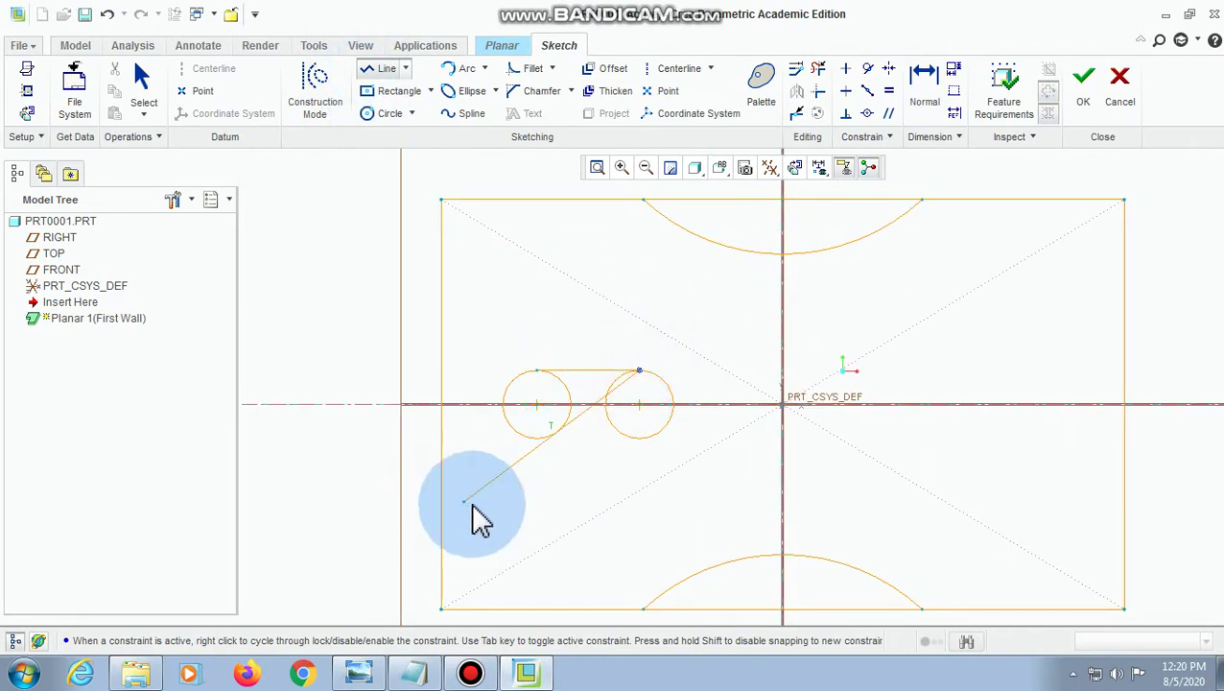
middle_click(474, 506)
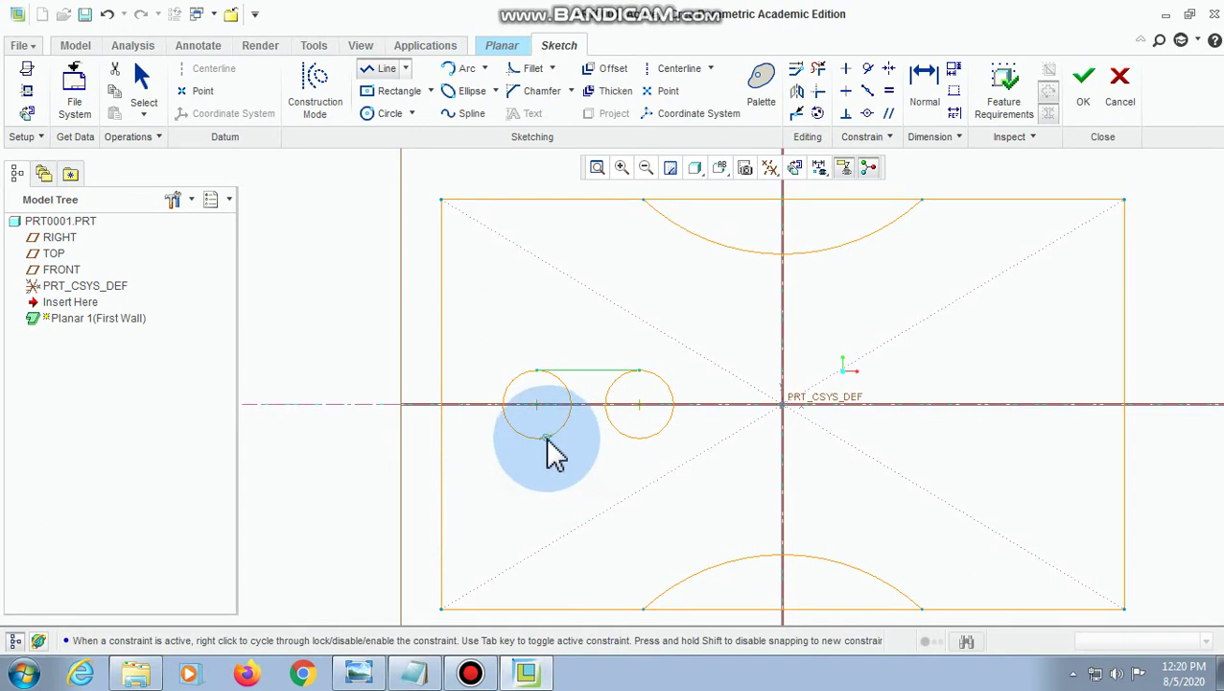
click(641, 439)
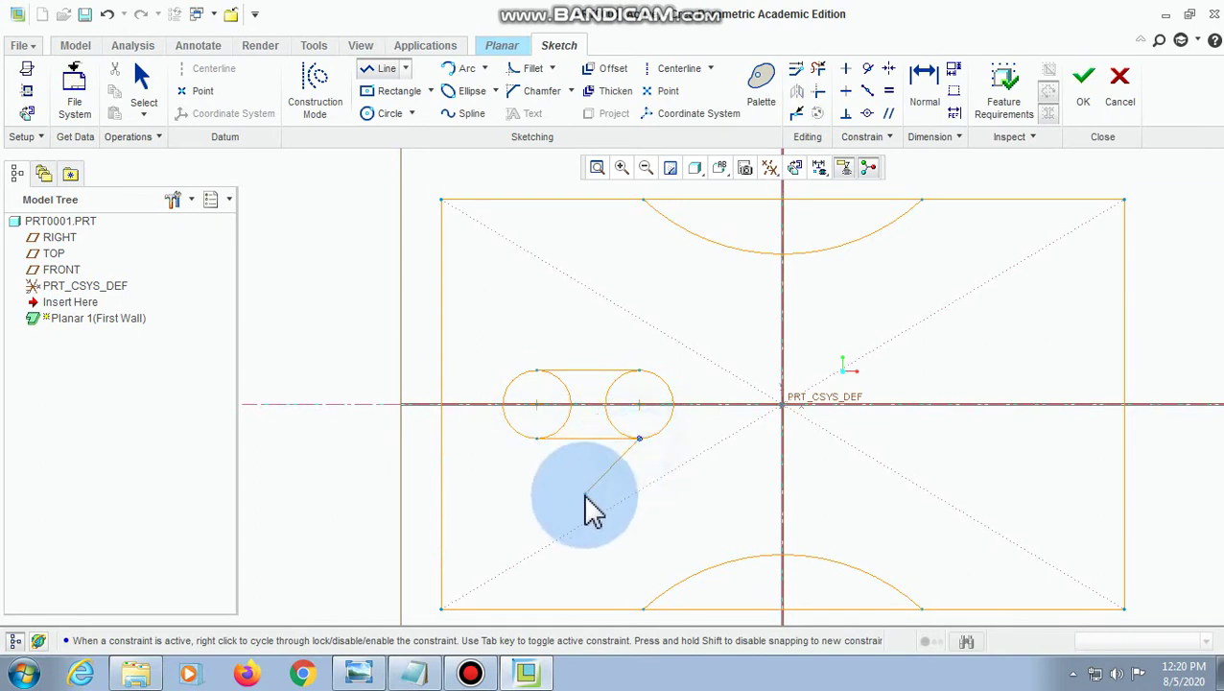
- Trim away the inner halves of both circles to leave a closed slot outline
scroll(553, 442, up, 2)
scroll(576, 480, down, 4)
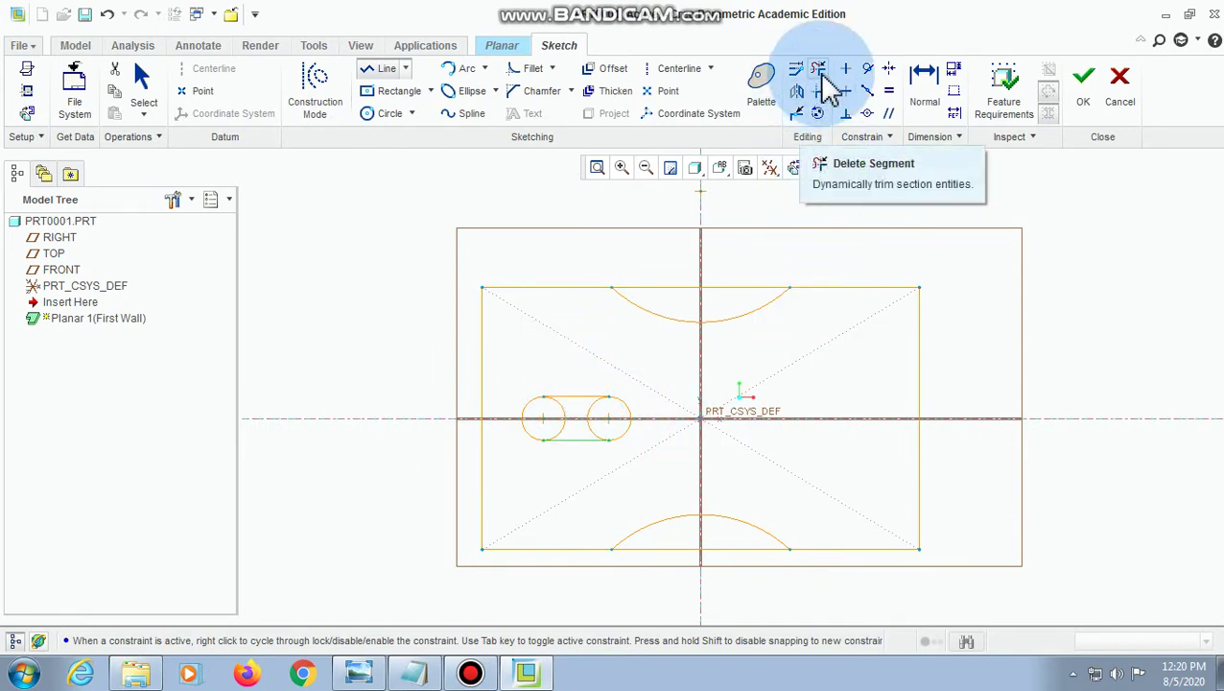
scroll(580, 495, up, 2)
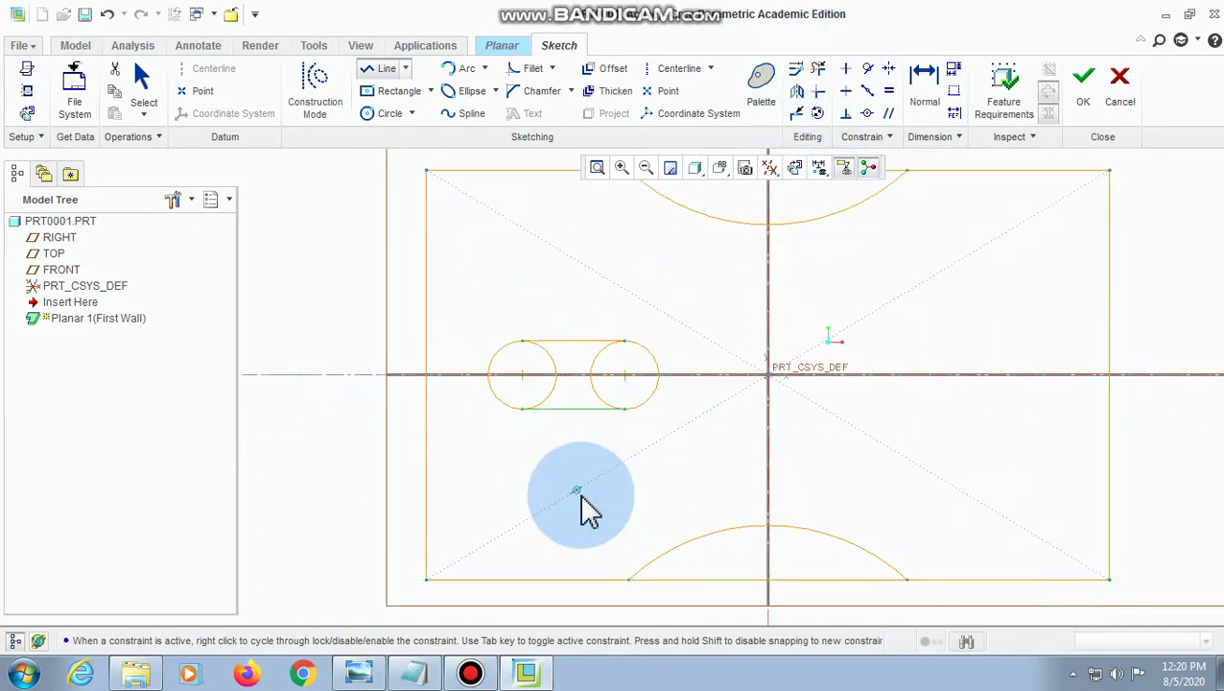
click(818, 68)
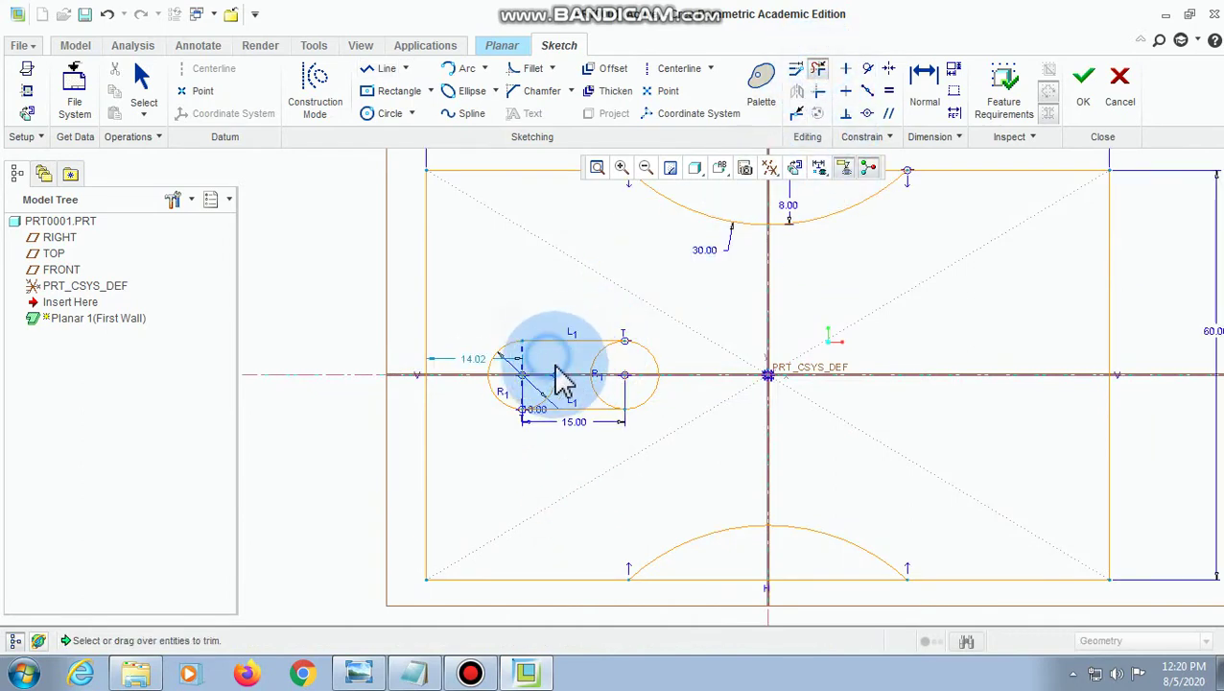
click(593, 395)
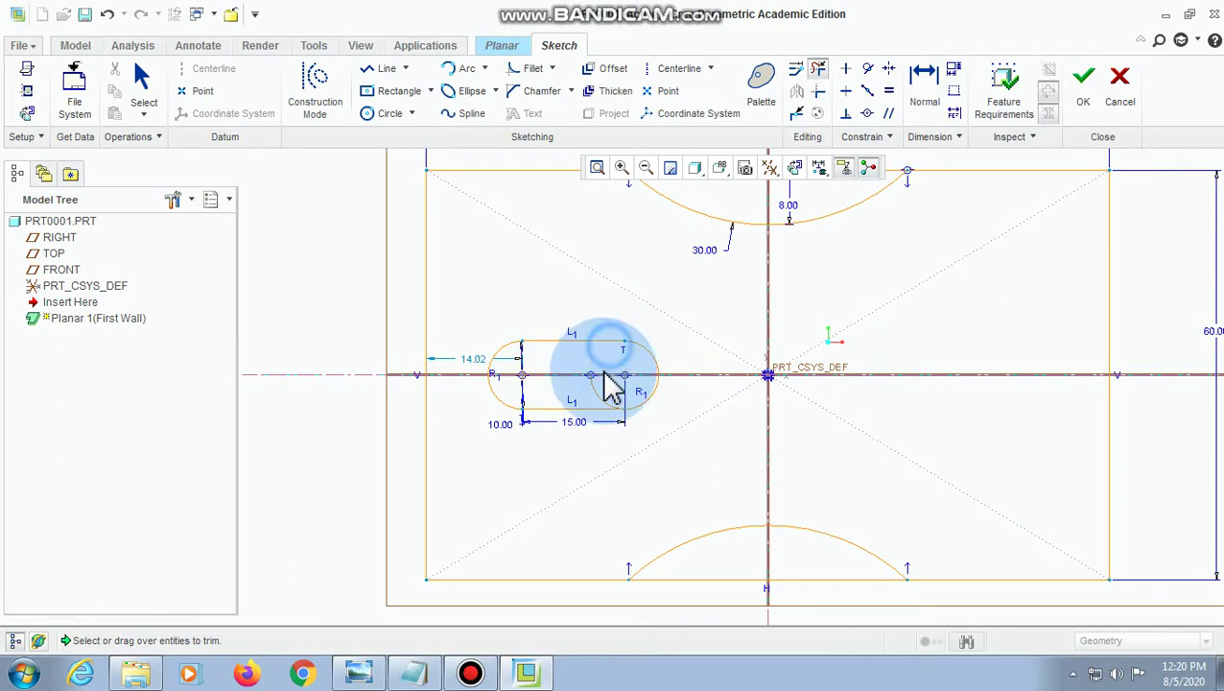
- Mirror the whole slot outline about the vertical centerline
scroll(573, 456, down, 2)
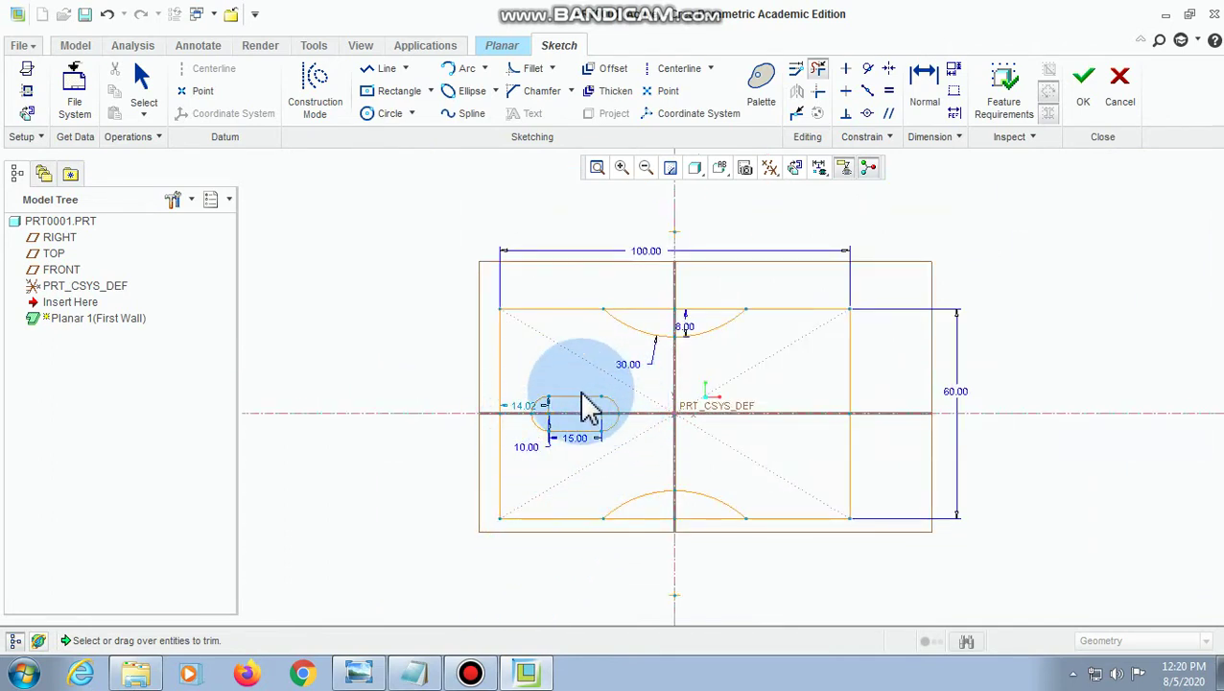
click(144, 114)
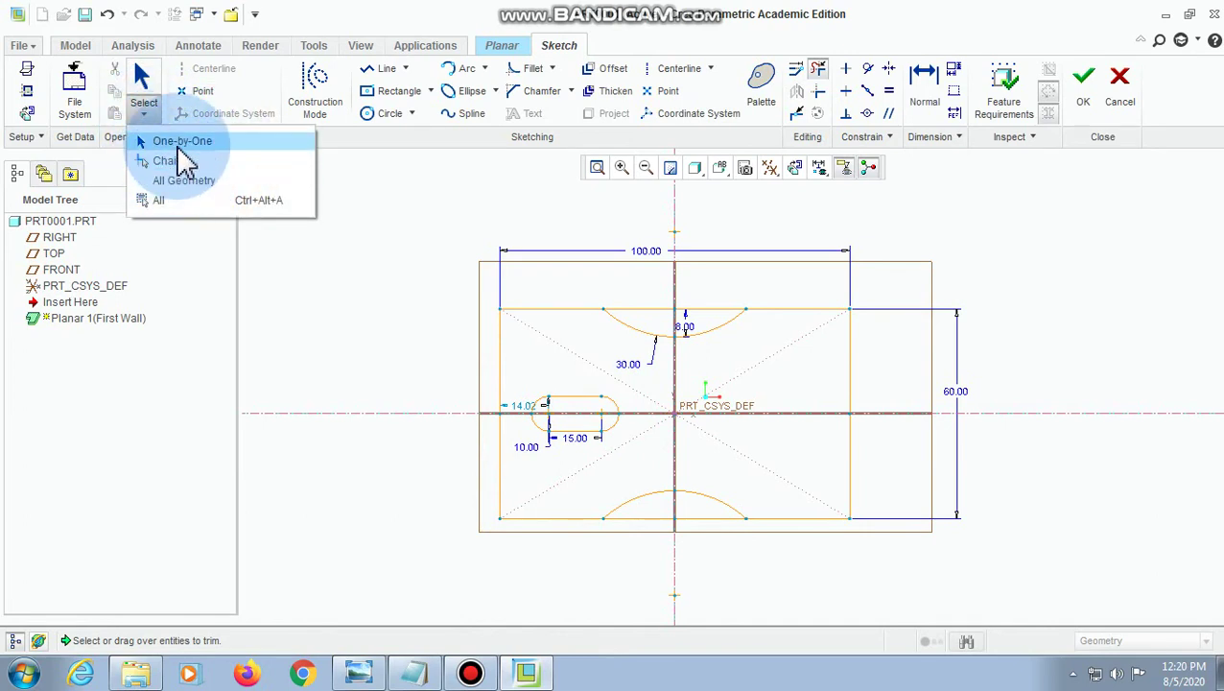
click(181, 152)
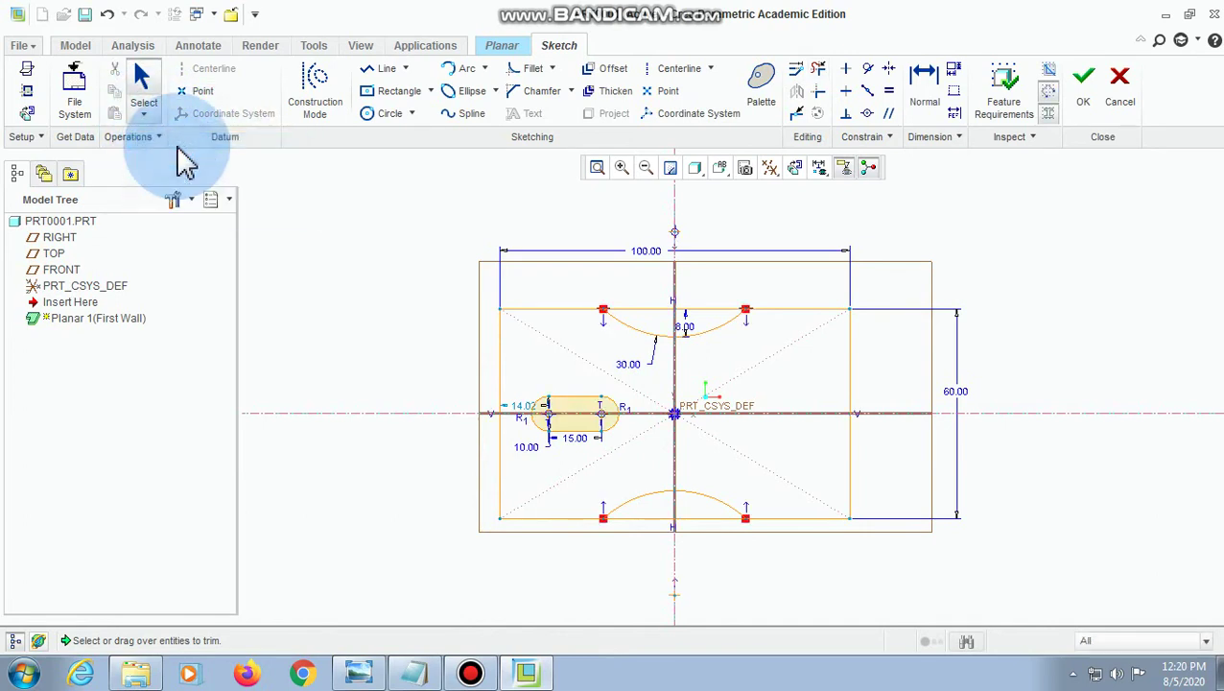
mouse_move(518, 376)
mouse_down()
mouse_move(635, 444)
mouse_move(572, 476)
mouse_up()
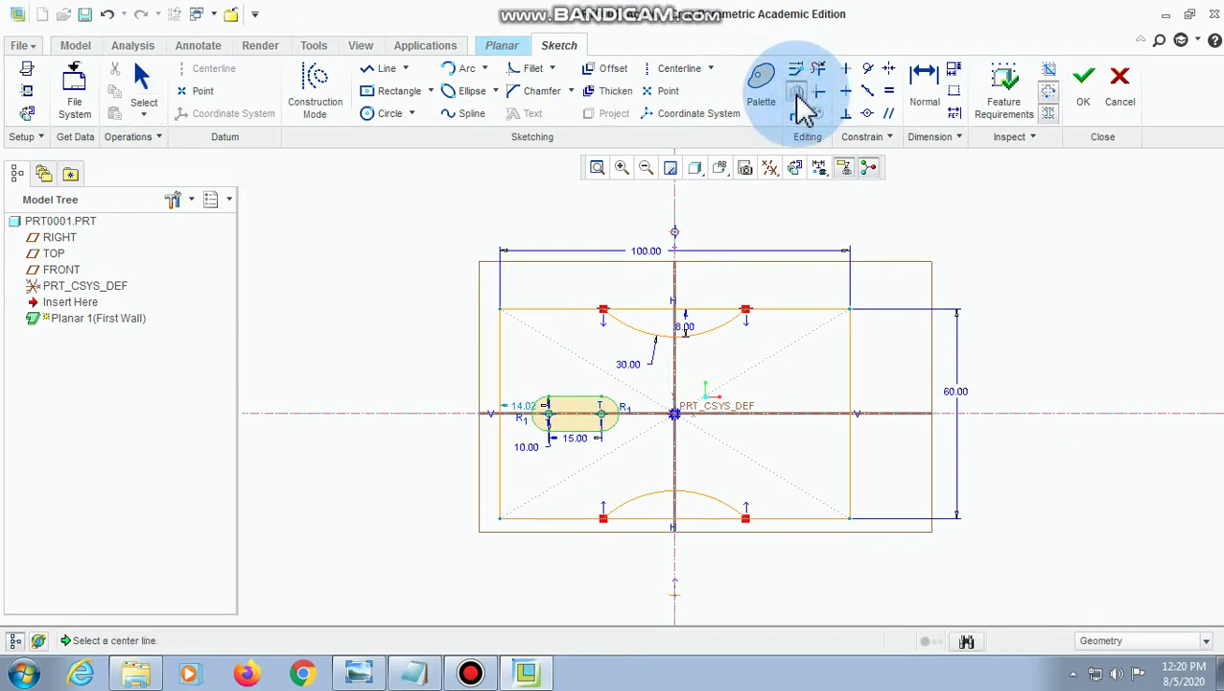
click(676, 205)
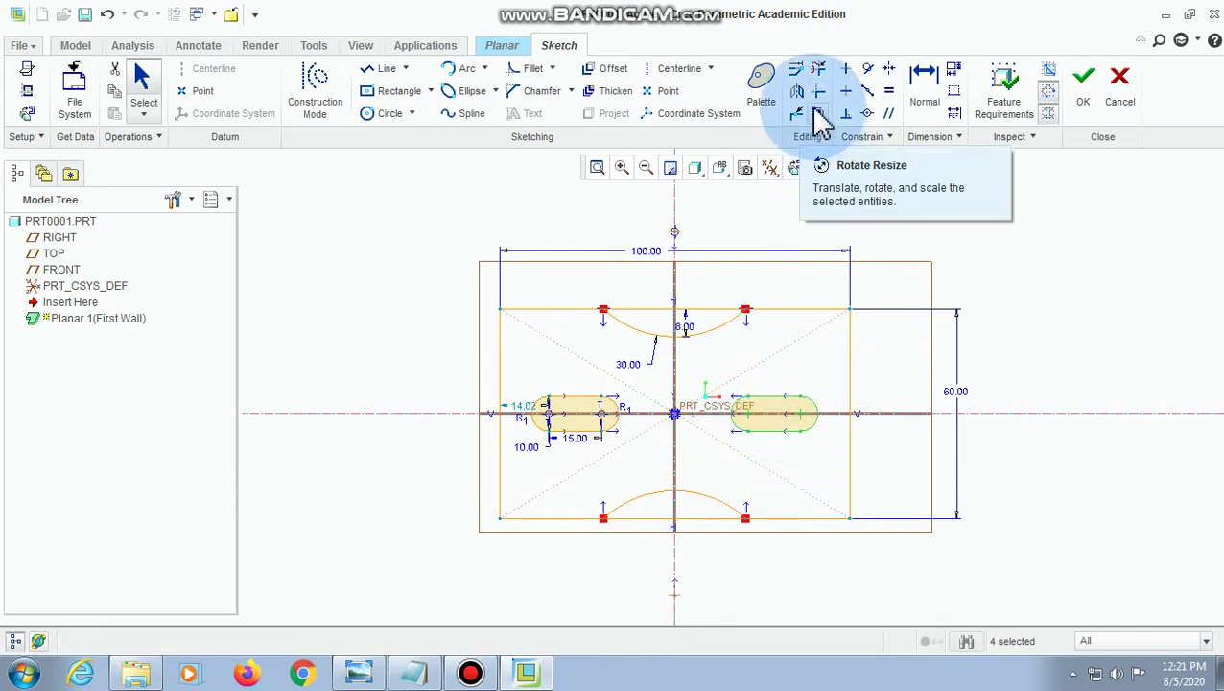
- Trim the upper and lower rectangle edges where the R30 arcs span them, and finish the wall sketch
click(821, 78)
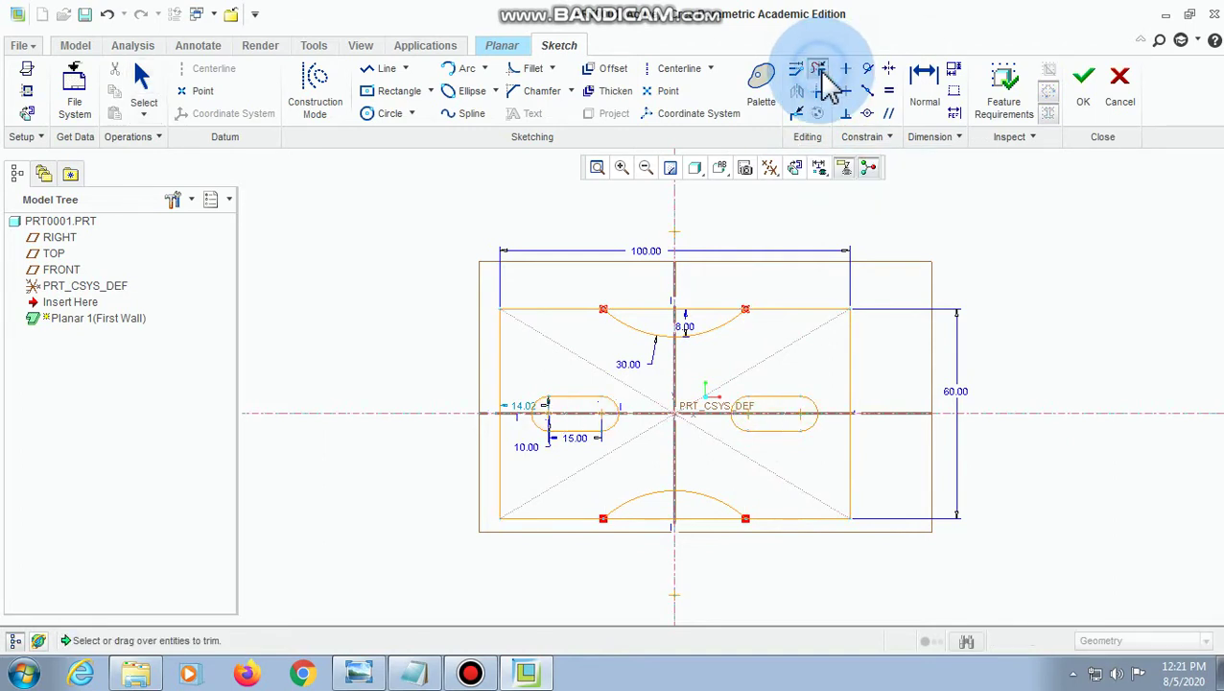
click(658, 309)
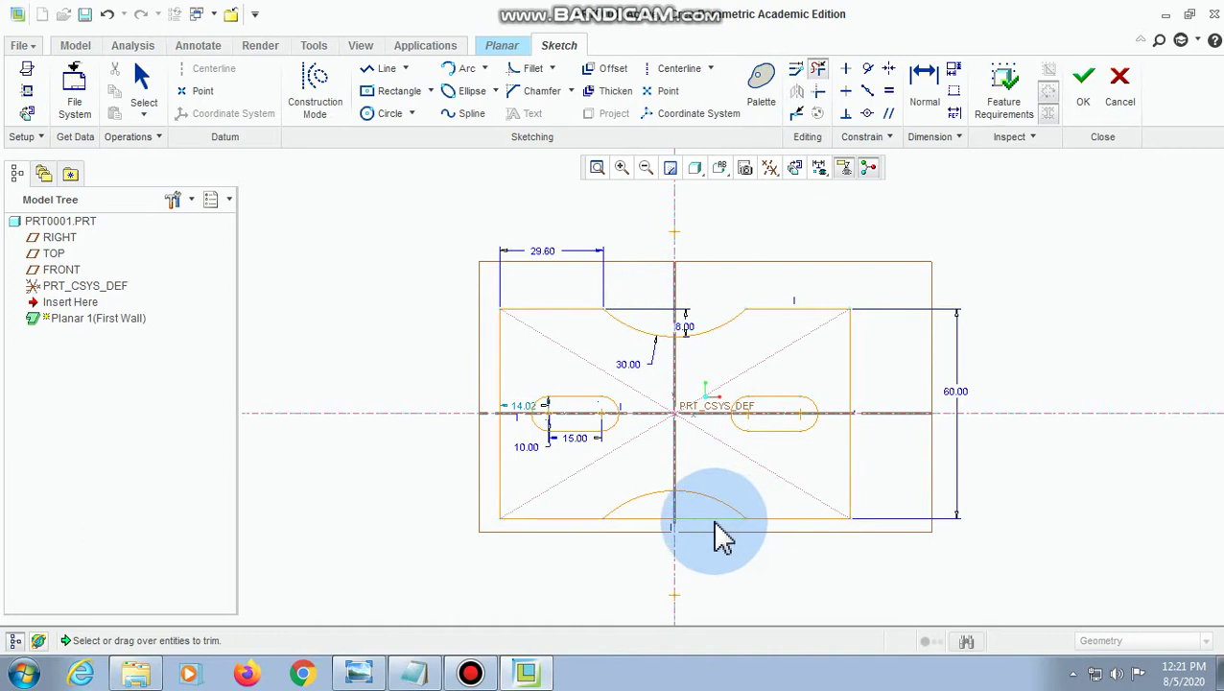
drag(715, 523, 662, 526)
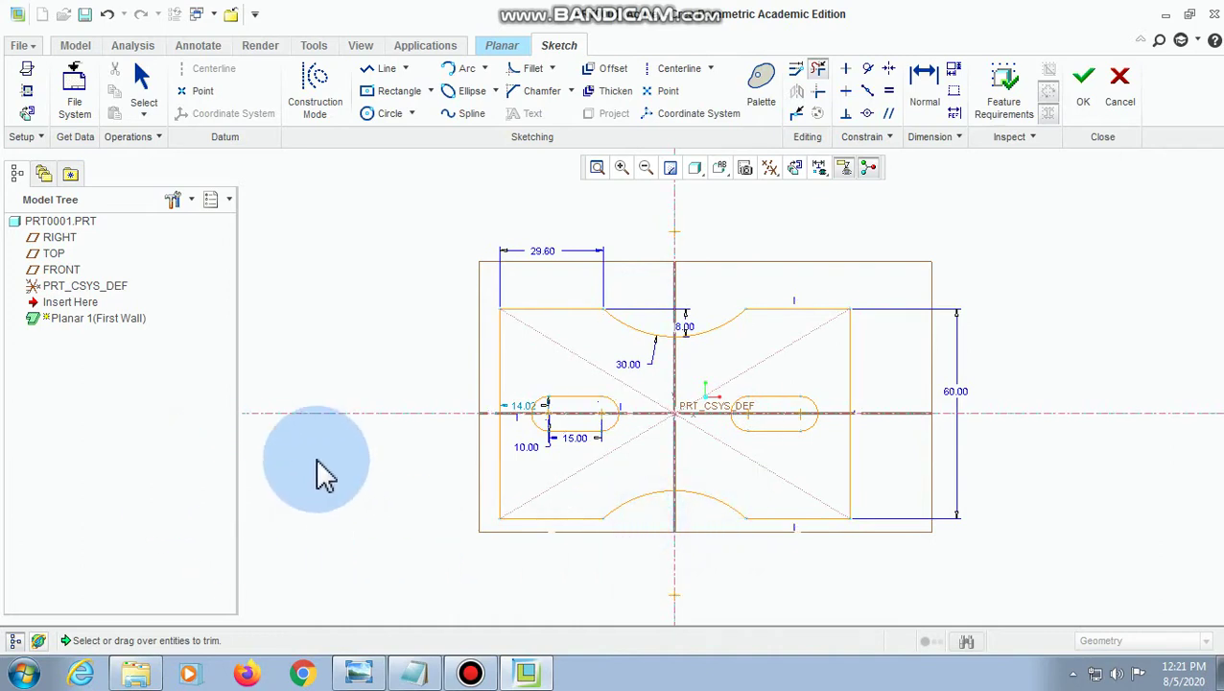
scroll(315, 457, down, 3)
scroll(317, 452, up, 2)
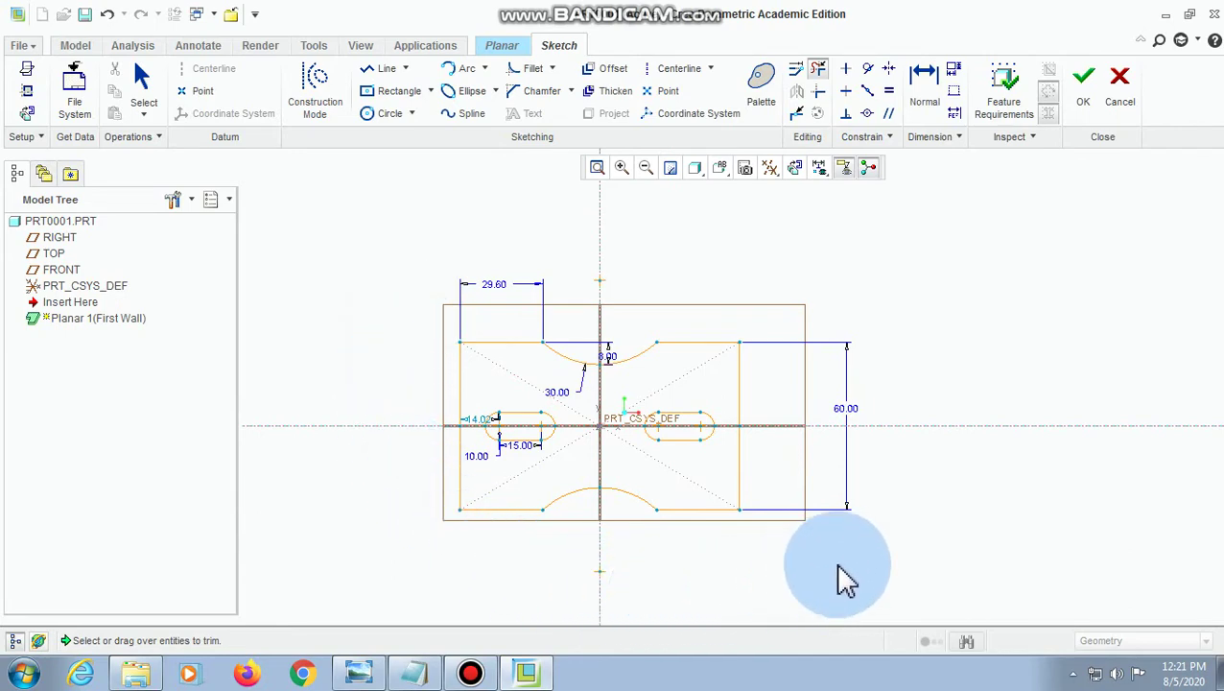
click(1099, 105)
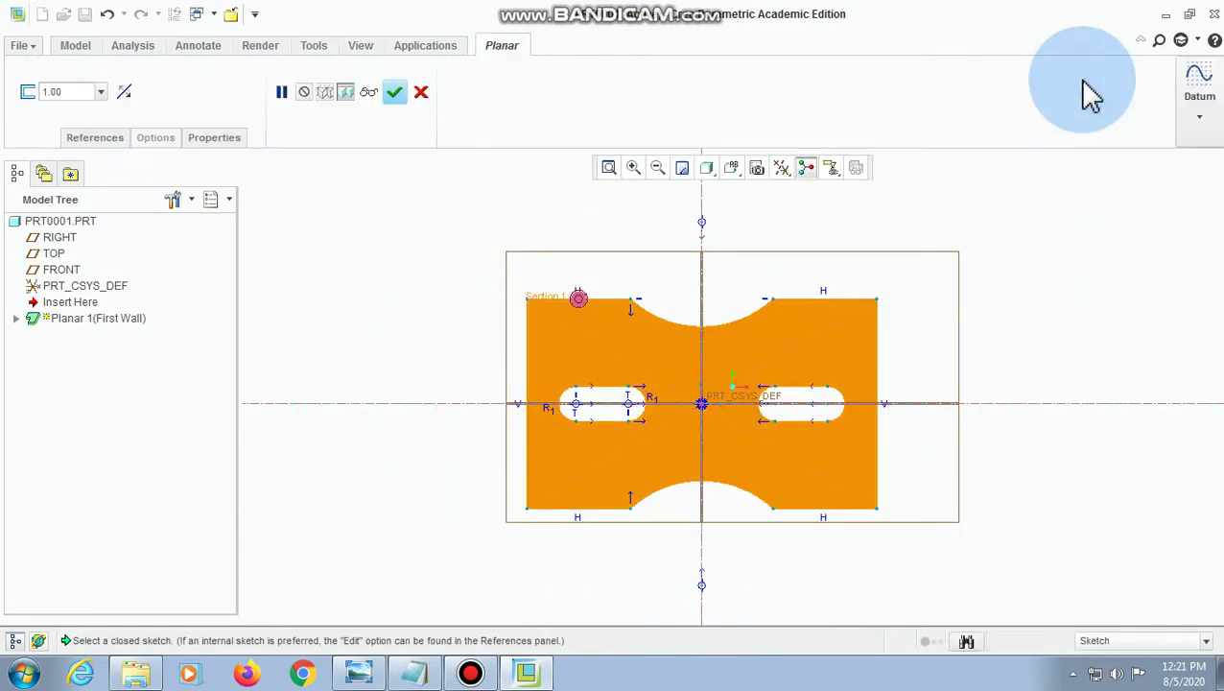
- Set the planar wall's thickness to 2 and complete the feature
mouse_move(904, 494)
middle_down()
mouse_move(836, 404)
mouse_move(780, 404)
mouse_move(765, 435)
mouse_move(864, 486)
mouse_move(874, 506)
mouse_move(832, 523)
mouse_move(820, 500)
mouse_move(834, 478)
mouse_move(861, 487)
mouse_move(861, 503)
mouse_move(860, 465)
middle_up()
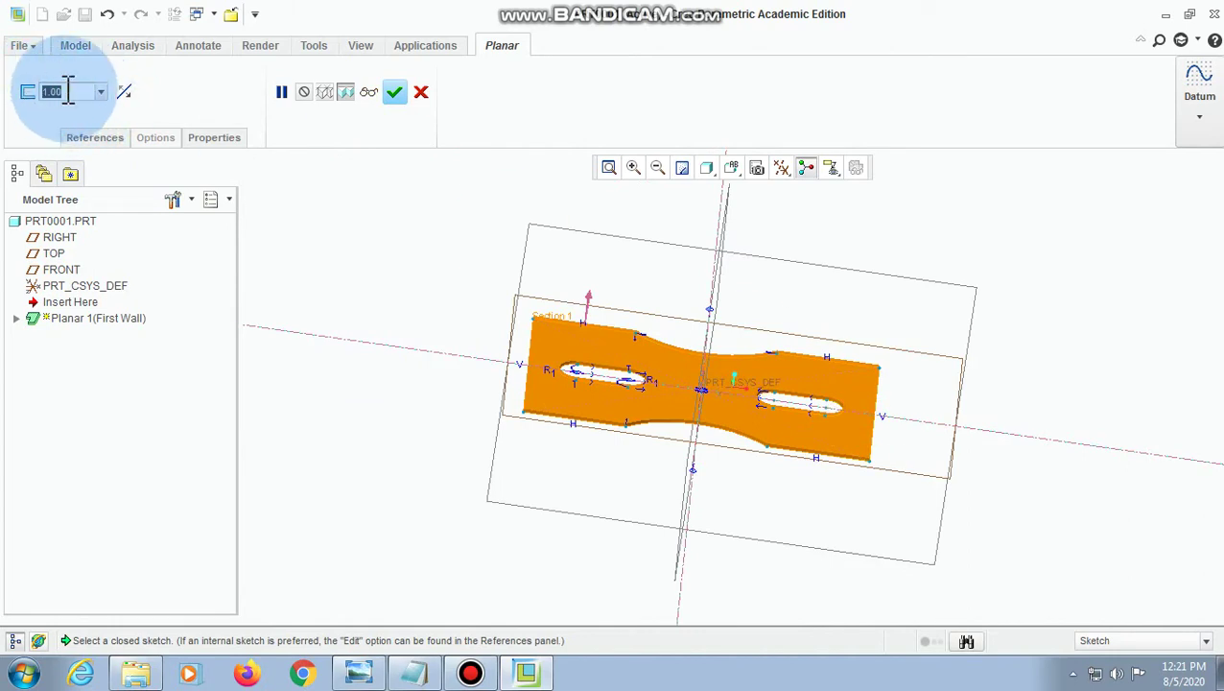
drag(76, 93, 44, 95)
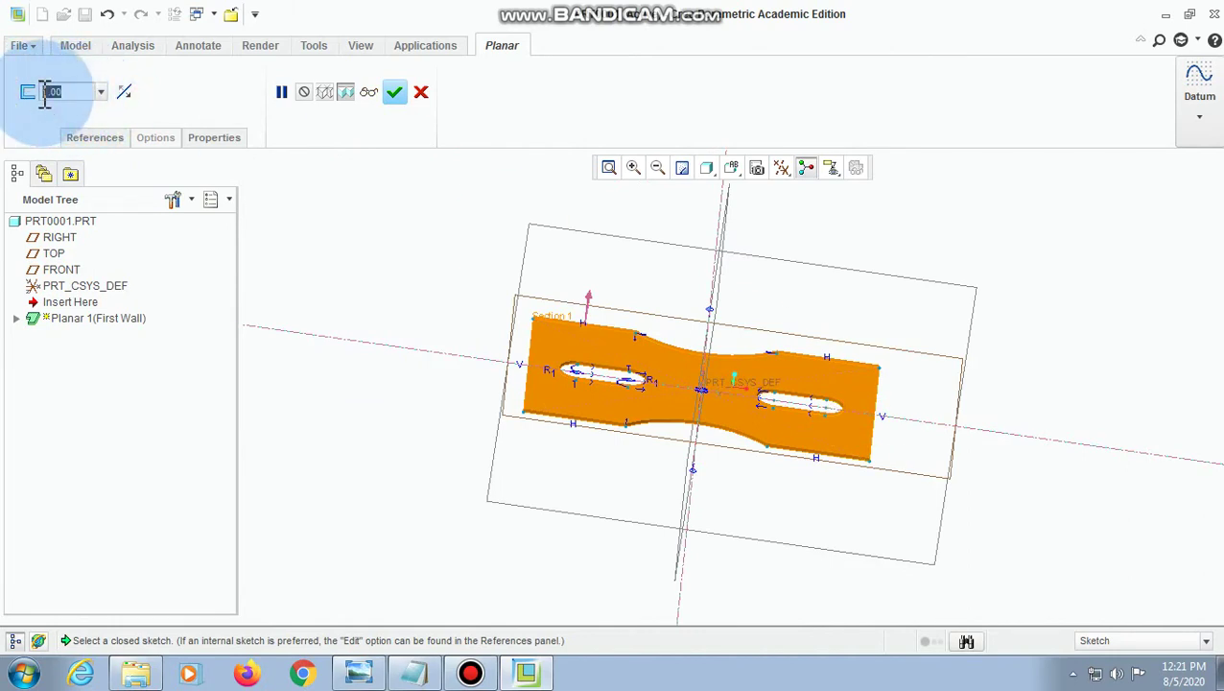
text(2)
key(Return)
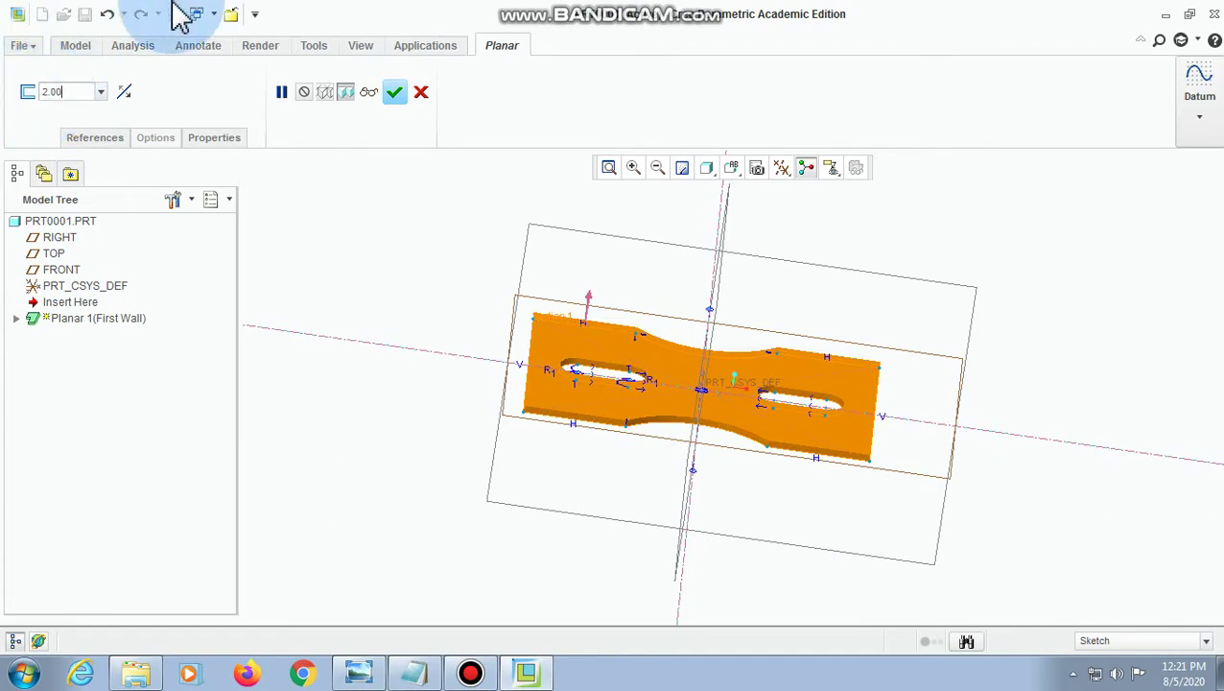
click(395, 93)
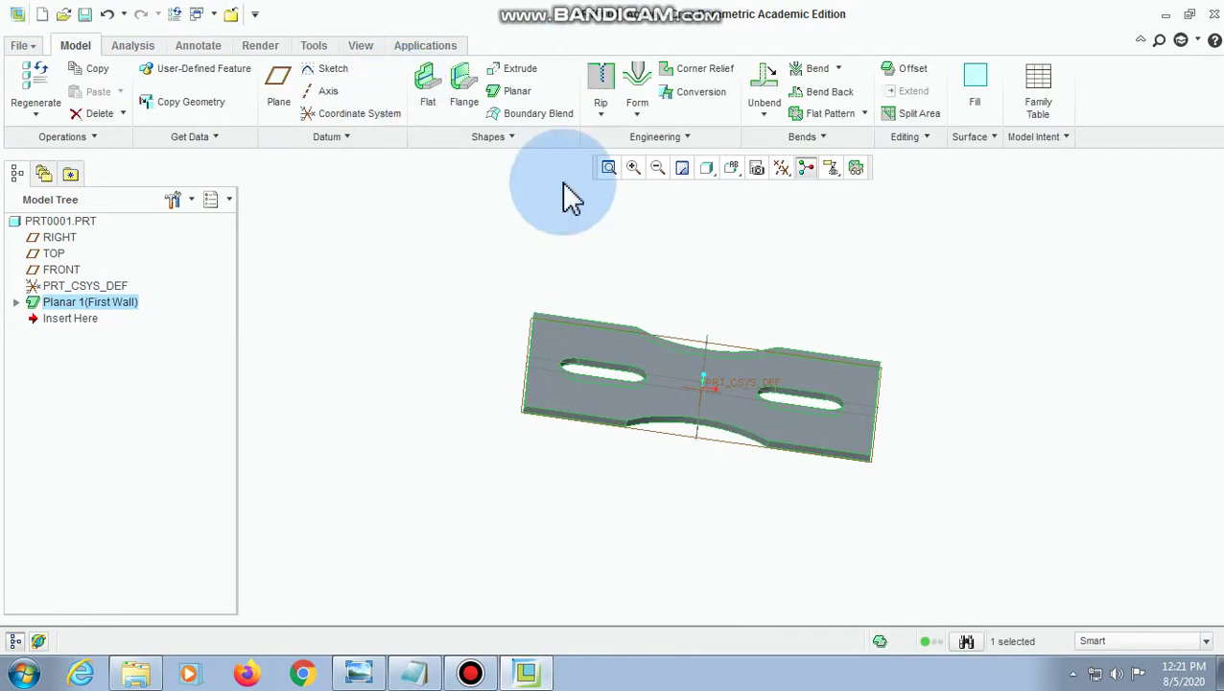
- Inspect the finished planar wall and return the model to the Standard Orientation
middle_drag(696, 445, 470, 442)
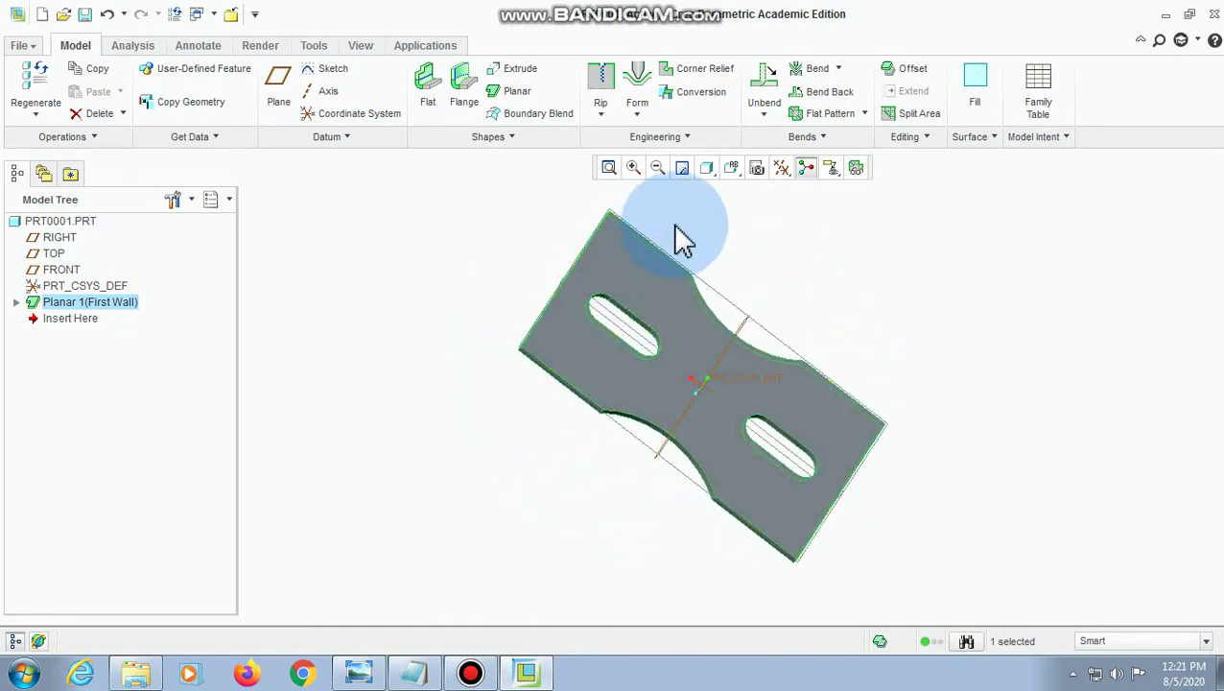
click(735, 173)
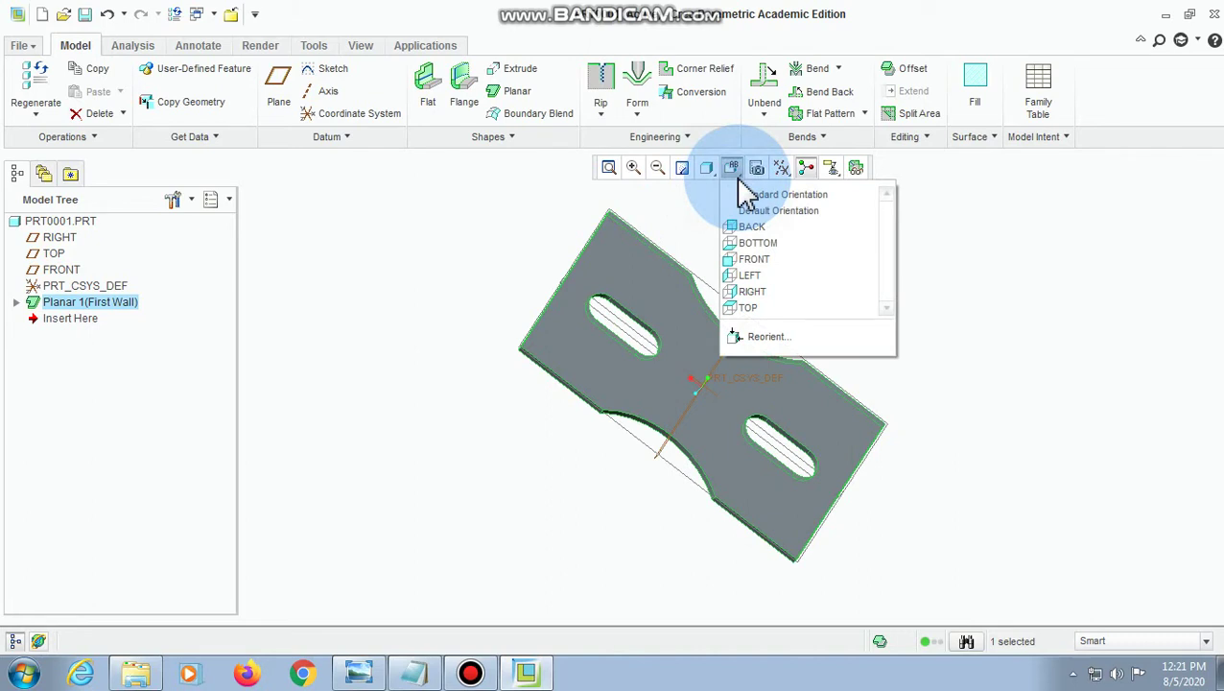
click(747, 195)
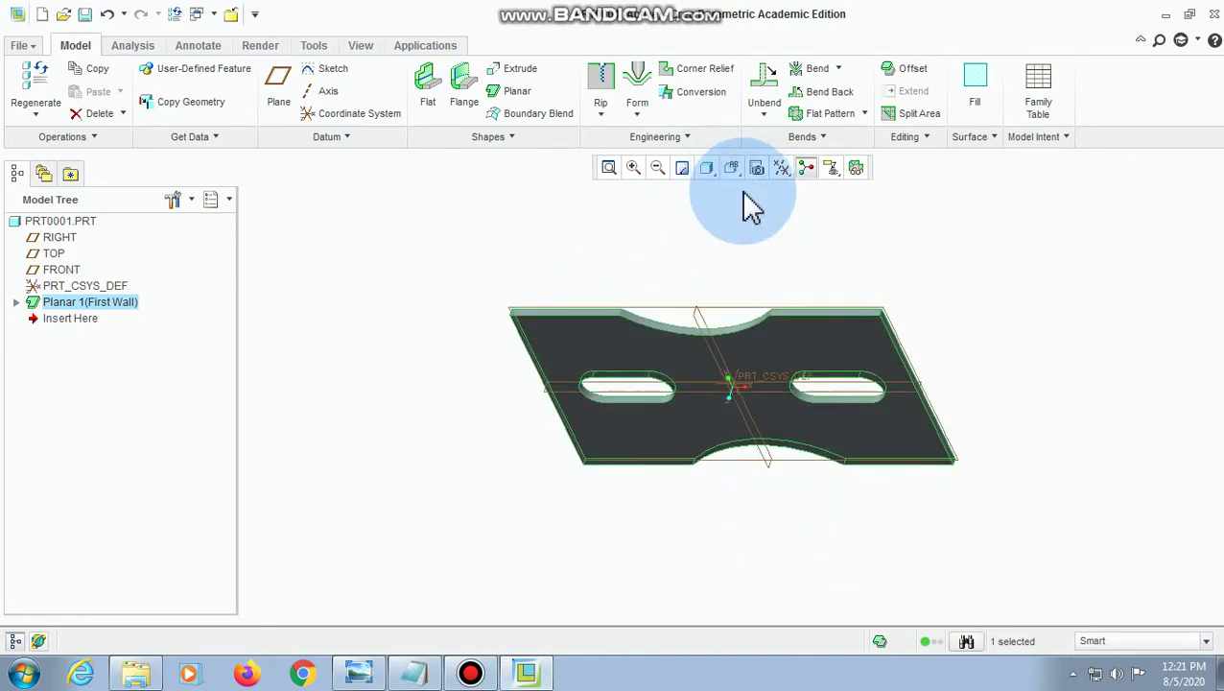
click(471, 673)
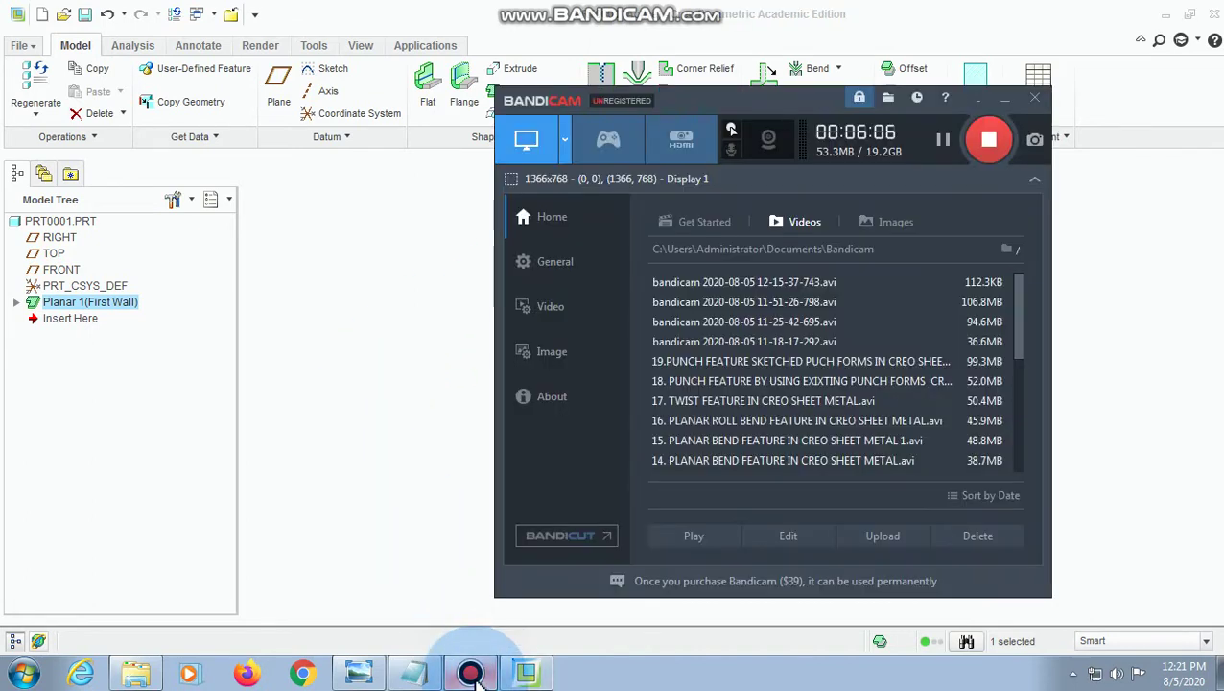
click(471, 672)
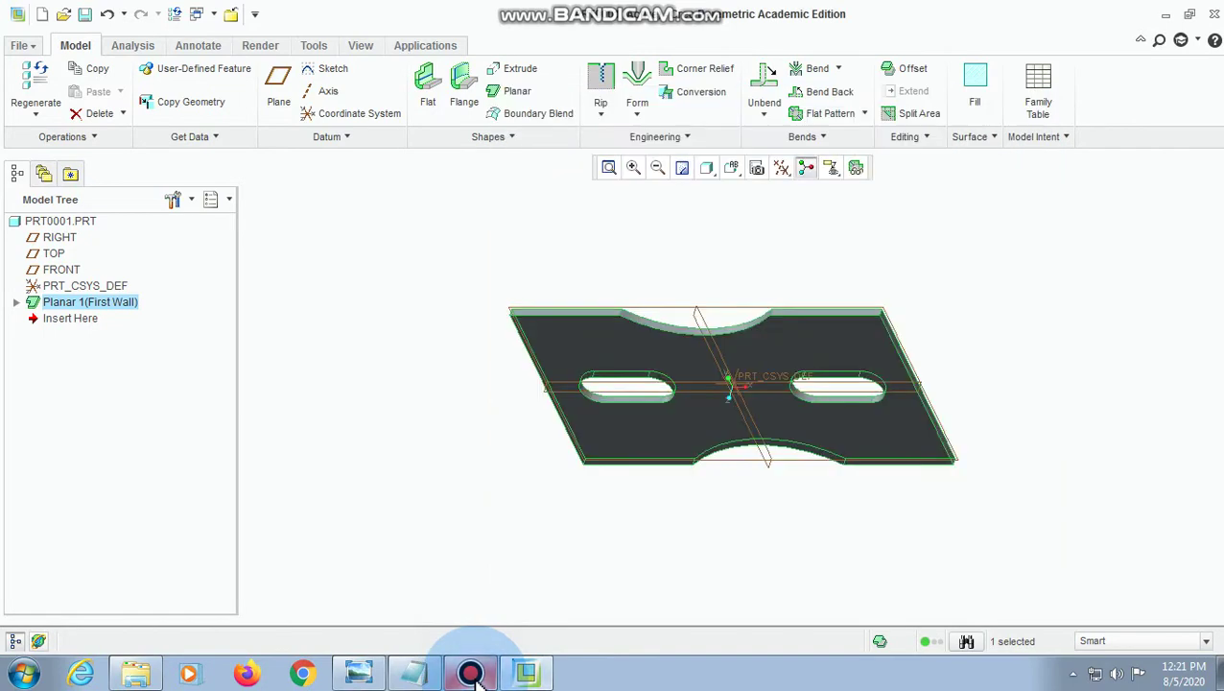
click(471, 672)
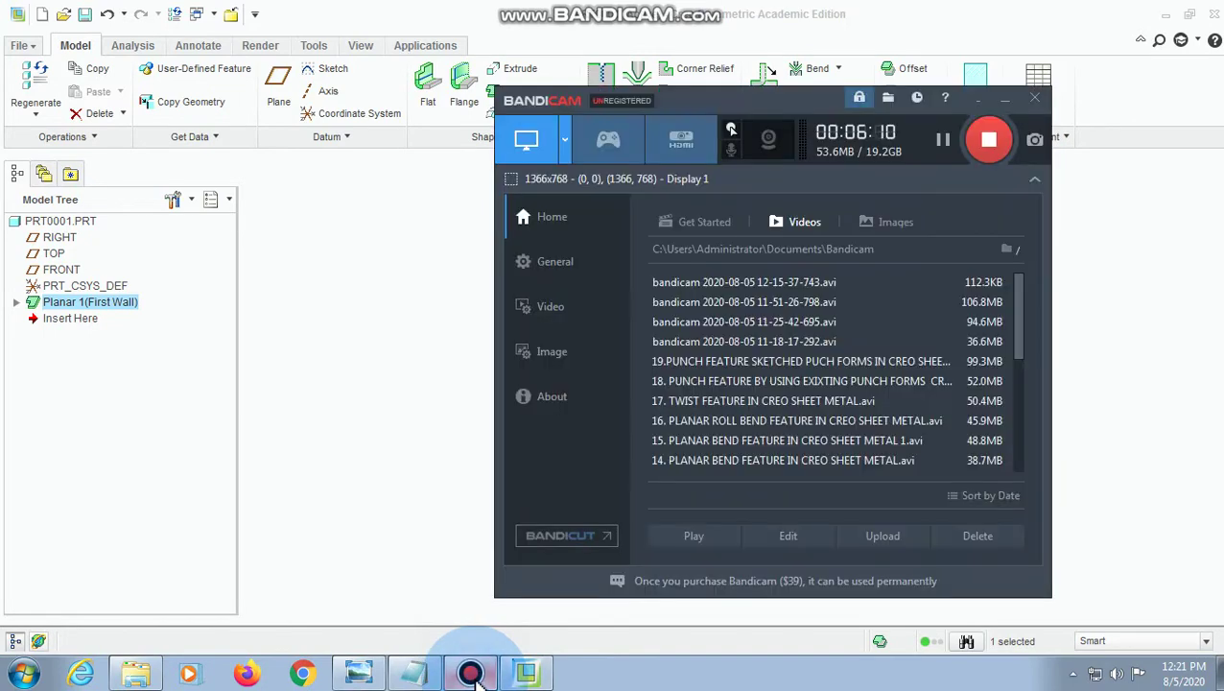
click(467, 676)
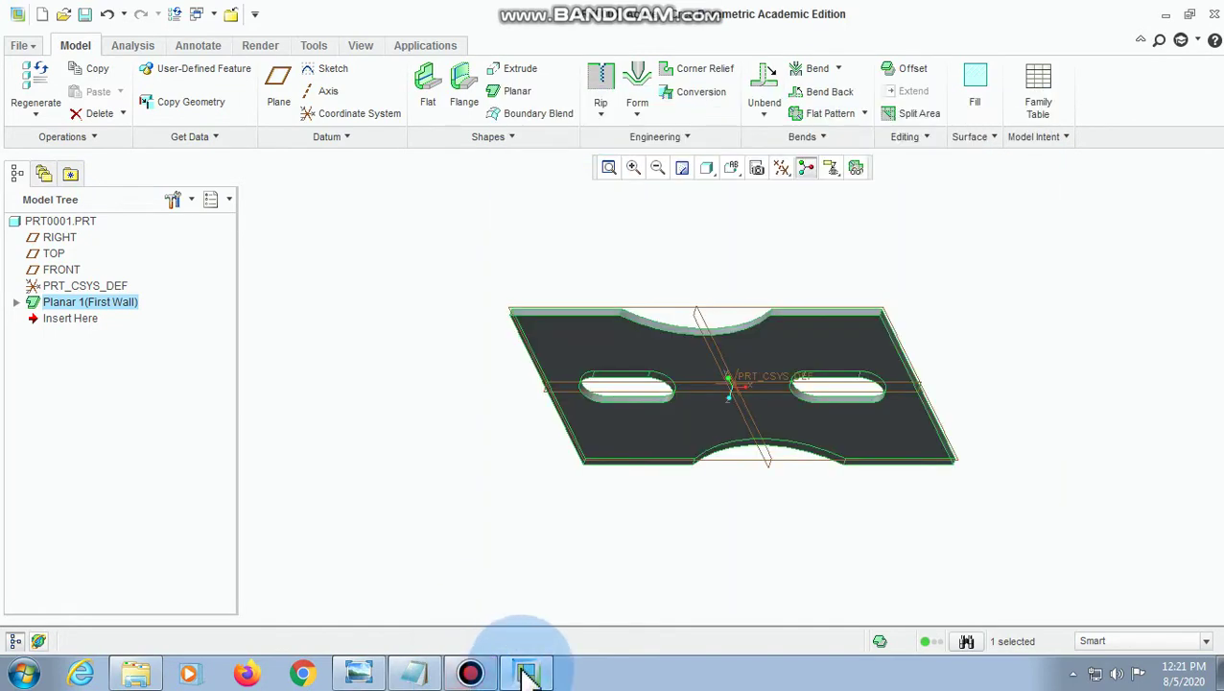
mouse_move(414, 673)
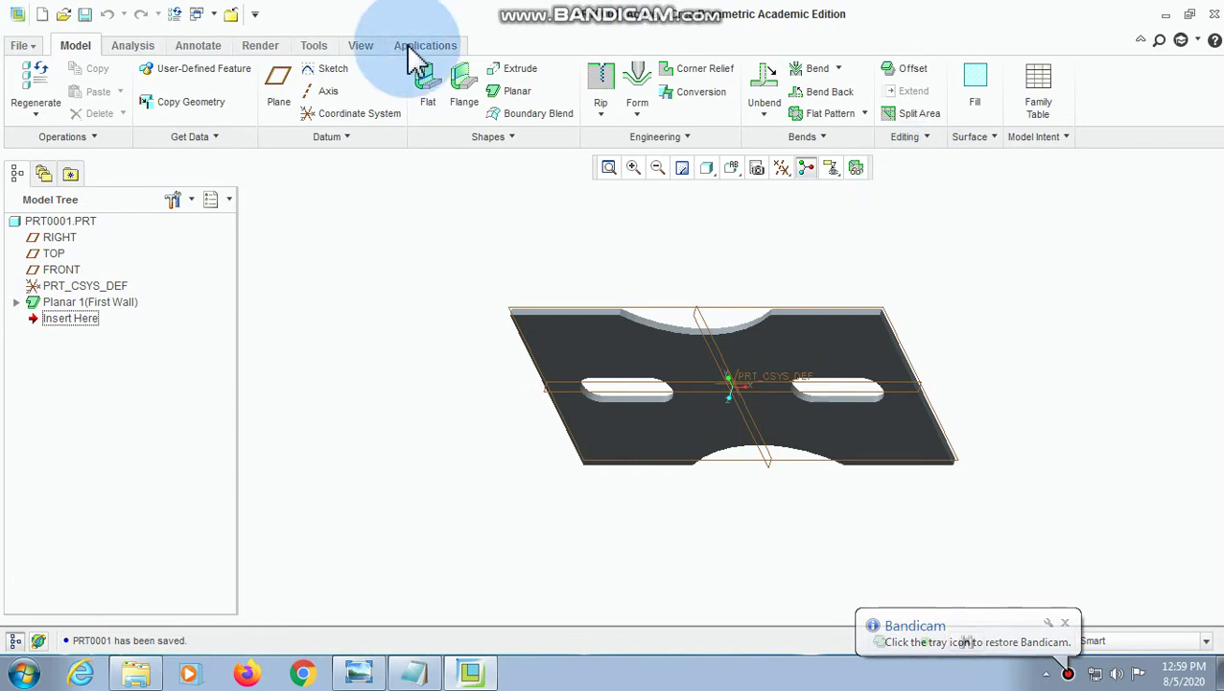
click(1046, 674)
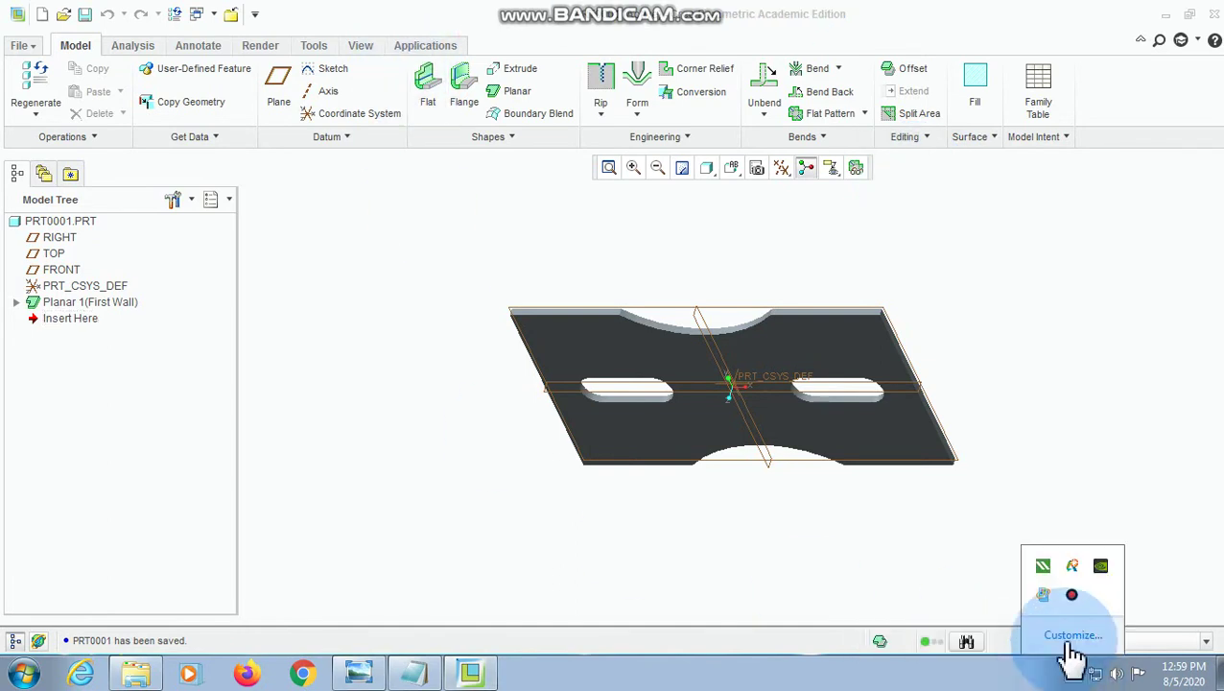
click(1073, 596)
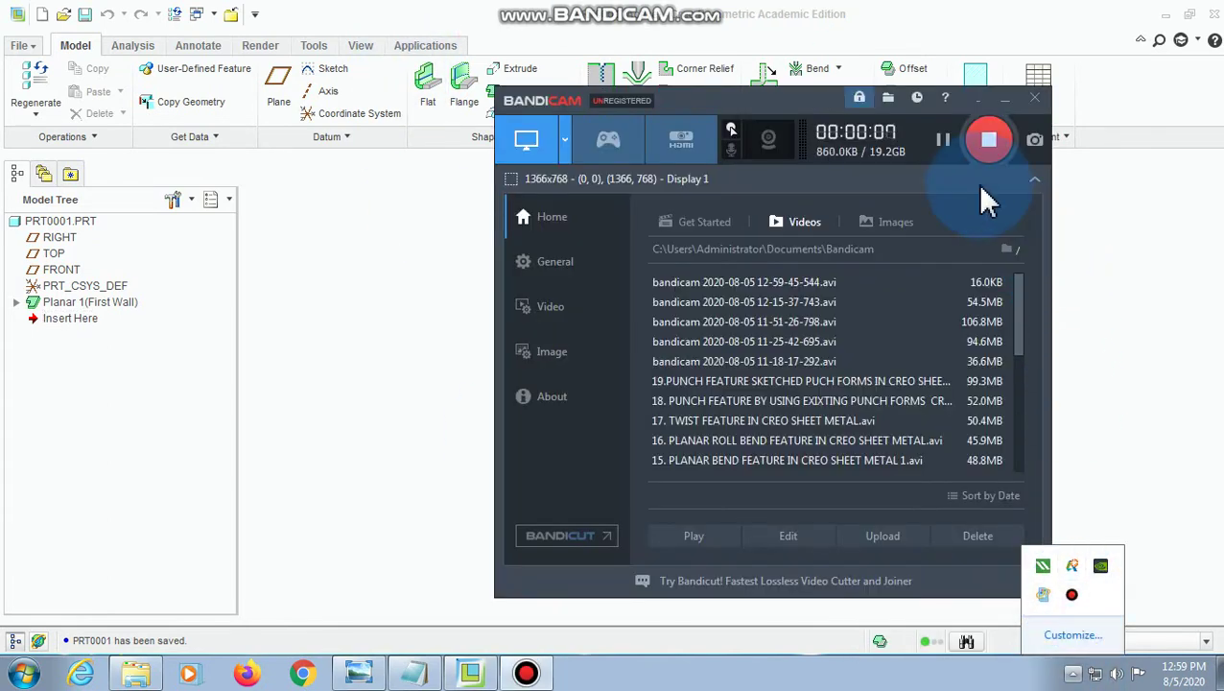
click(1003, 100)
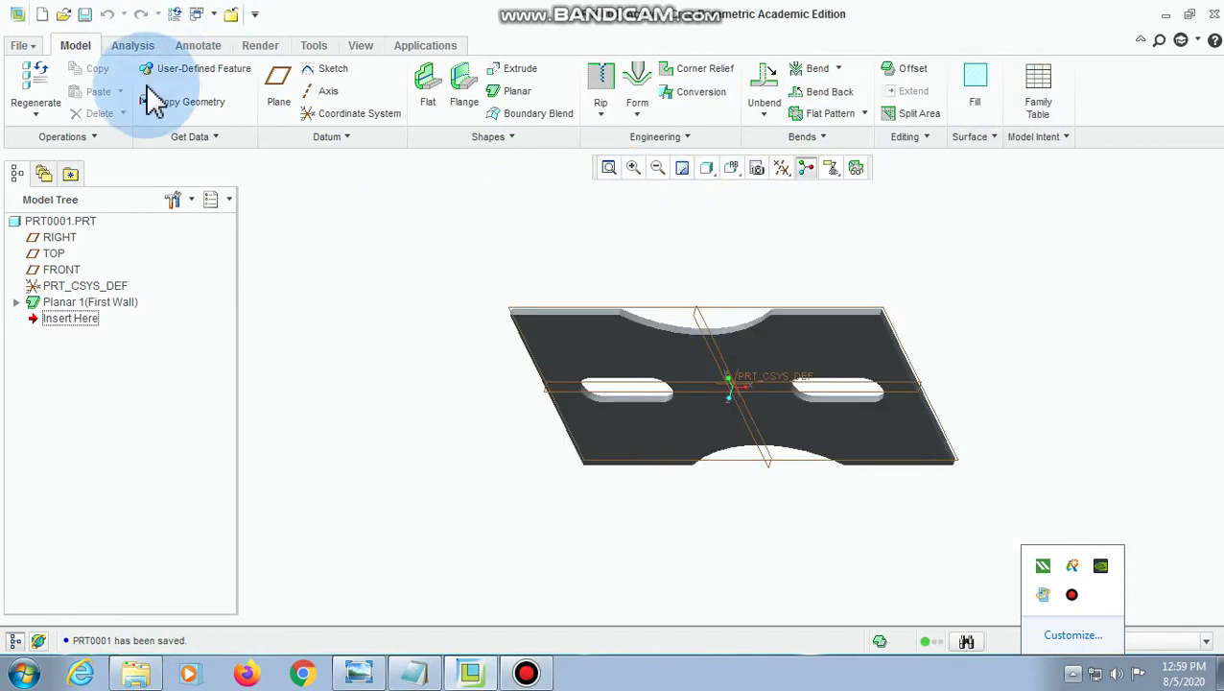
- Attach a rectangular flat wall at 90 degrees to the short edge at the left end of the planar wall
click(429, 95)
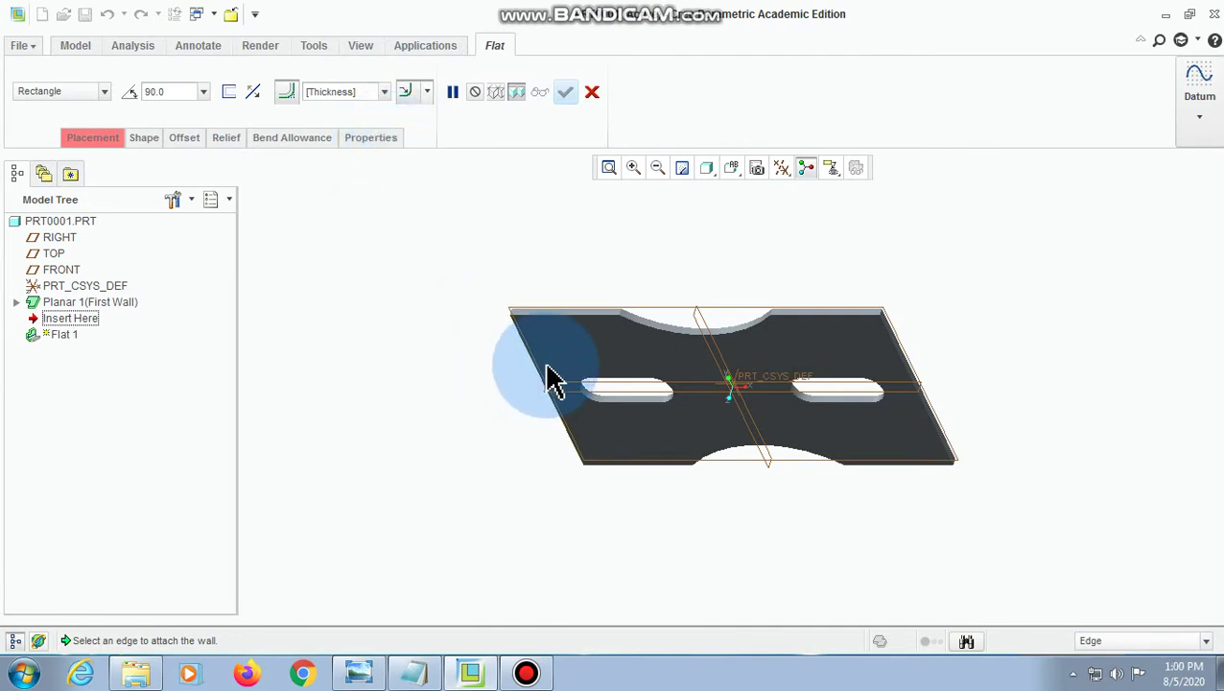
scroll(554, 381, down, 3)
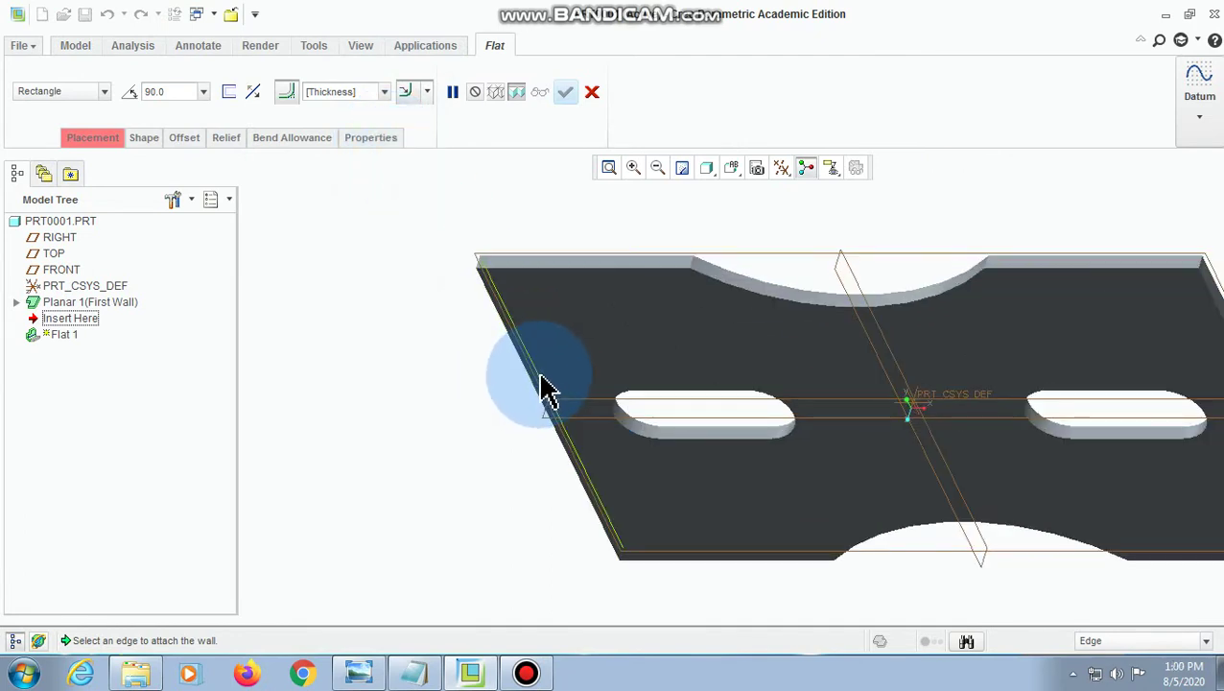
click(547, 387)
scroll(470, 350, up, 5)
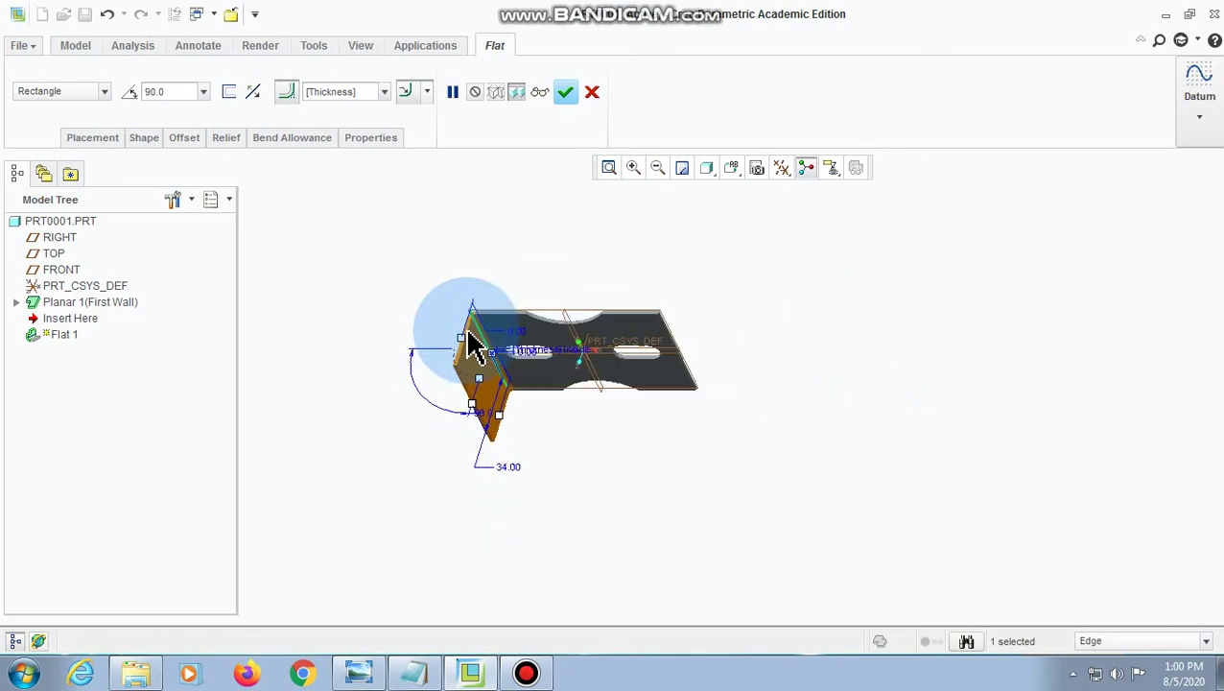
scroll(451, 372, down, 3)
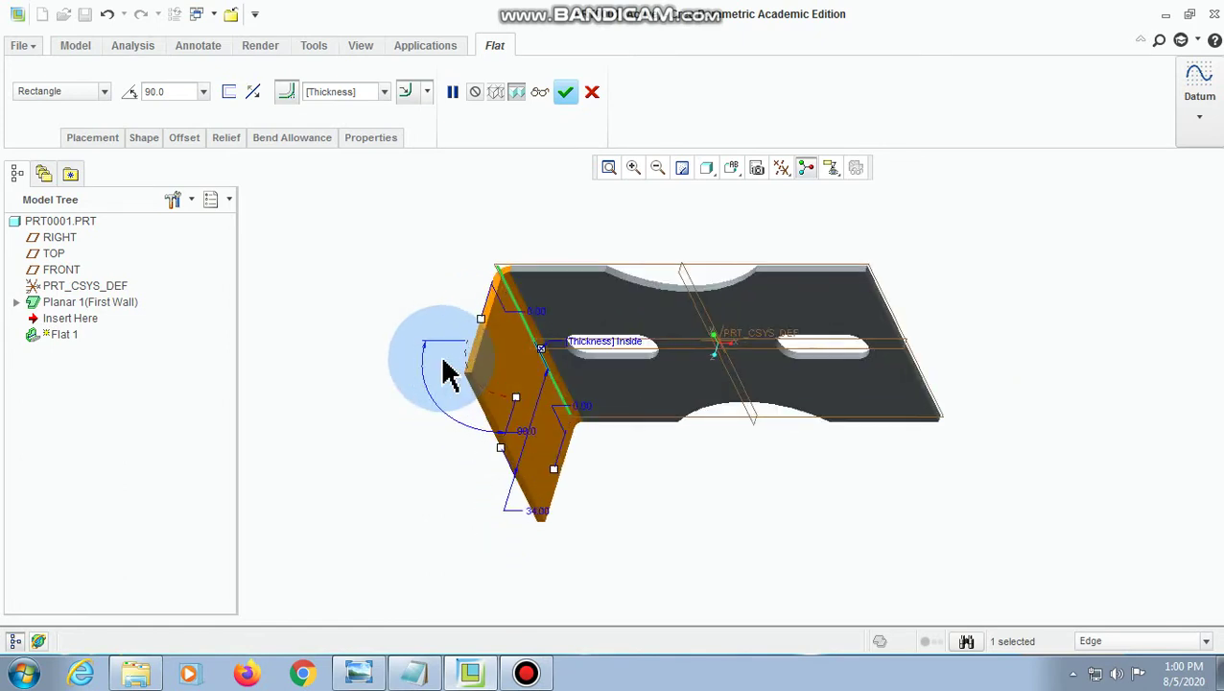
- Open the flat wall's shape in Sketcher for editing
click(99, 137)
click(146, 140)
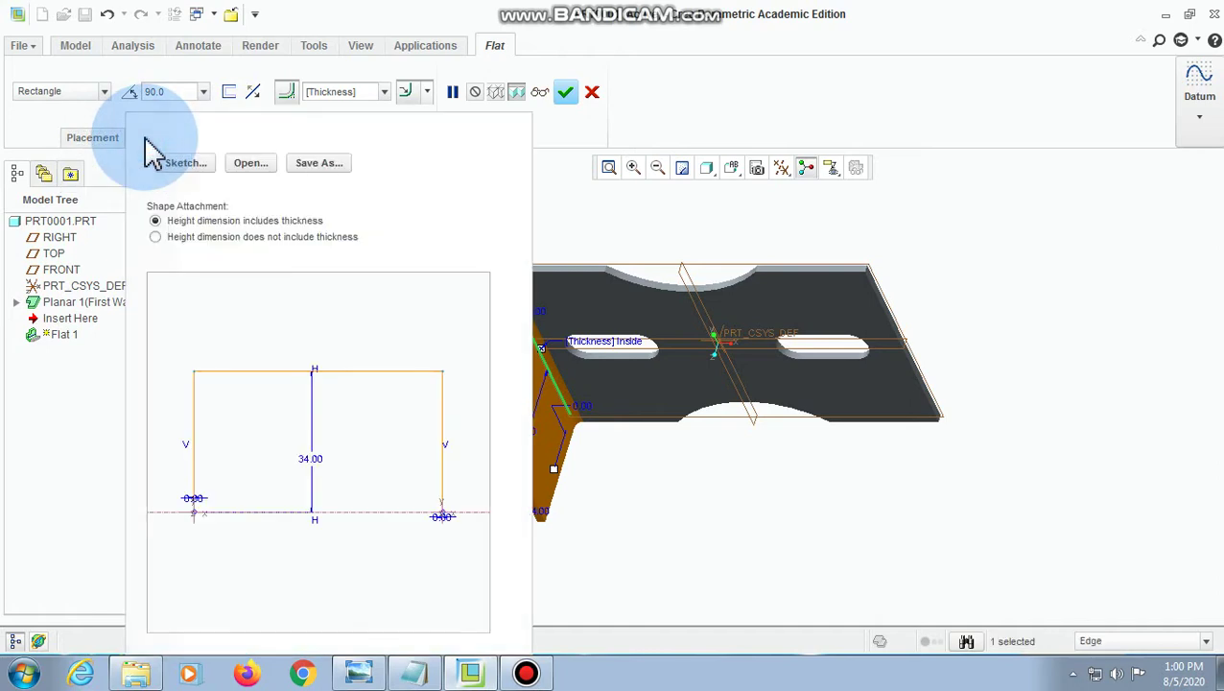
click(193, 175)
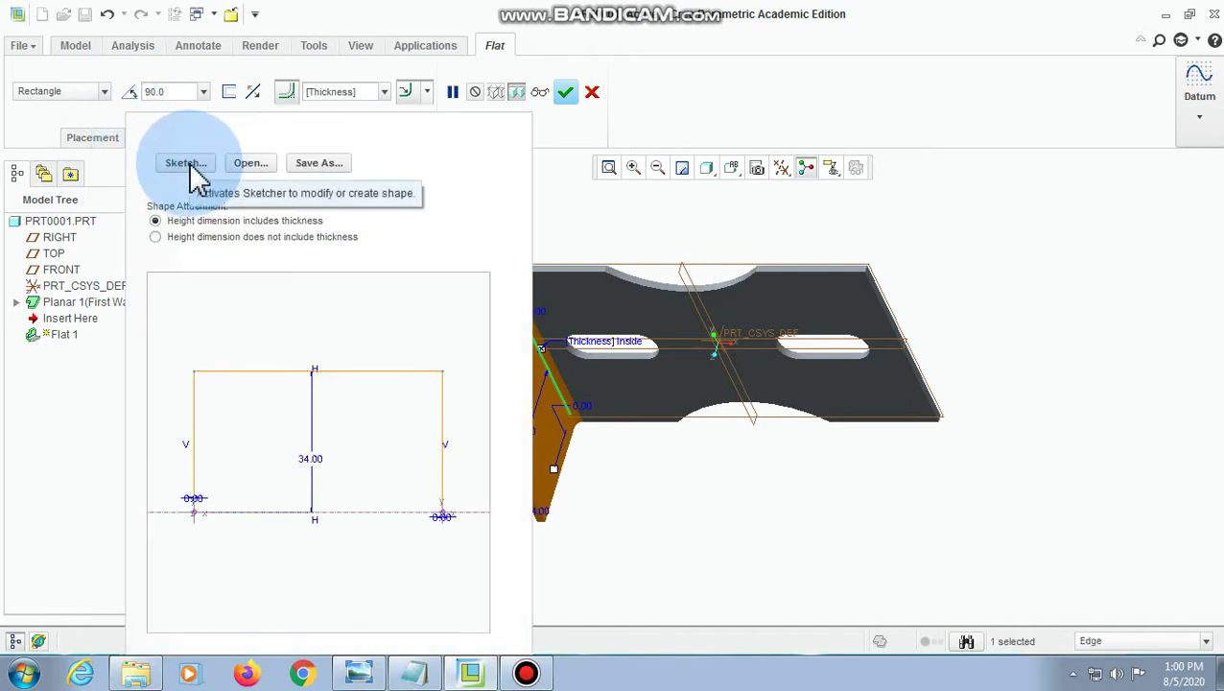
click(193, 175)
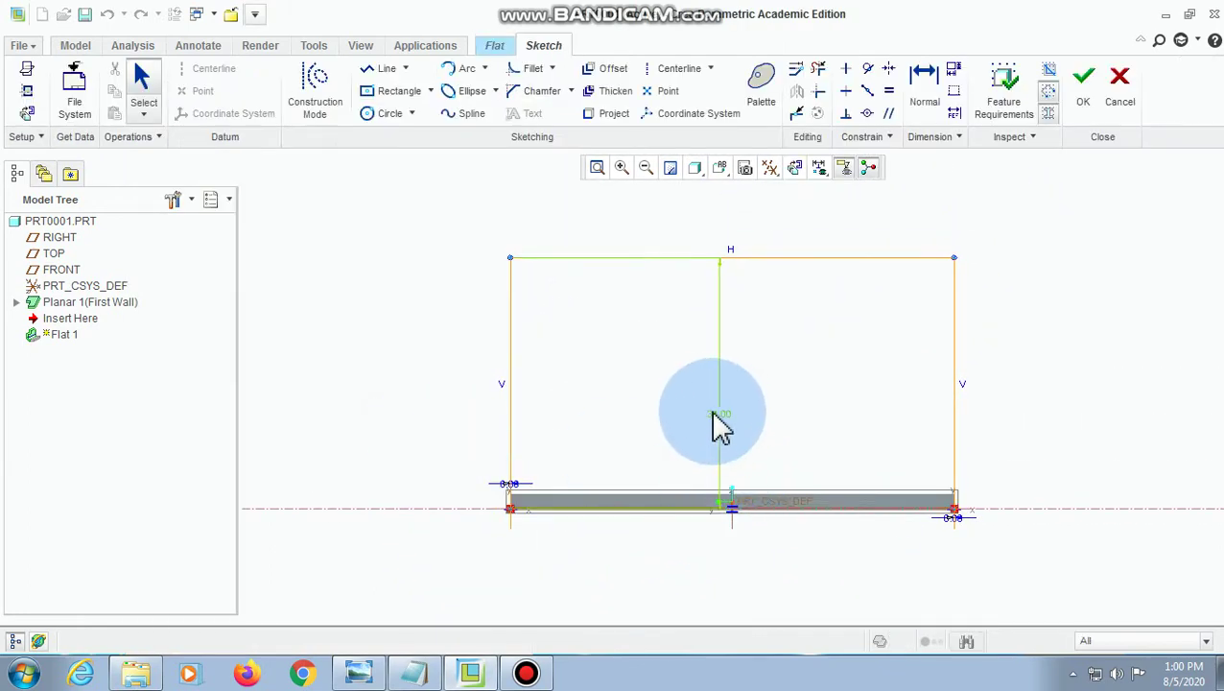
- Check the reference drawing for the flange length and set the flat wall's height to 50
click(358, 671)
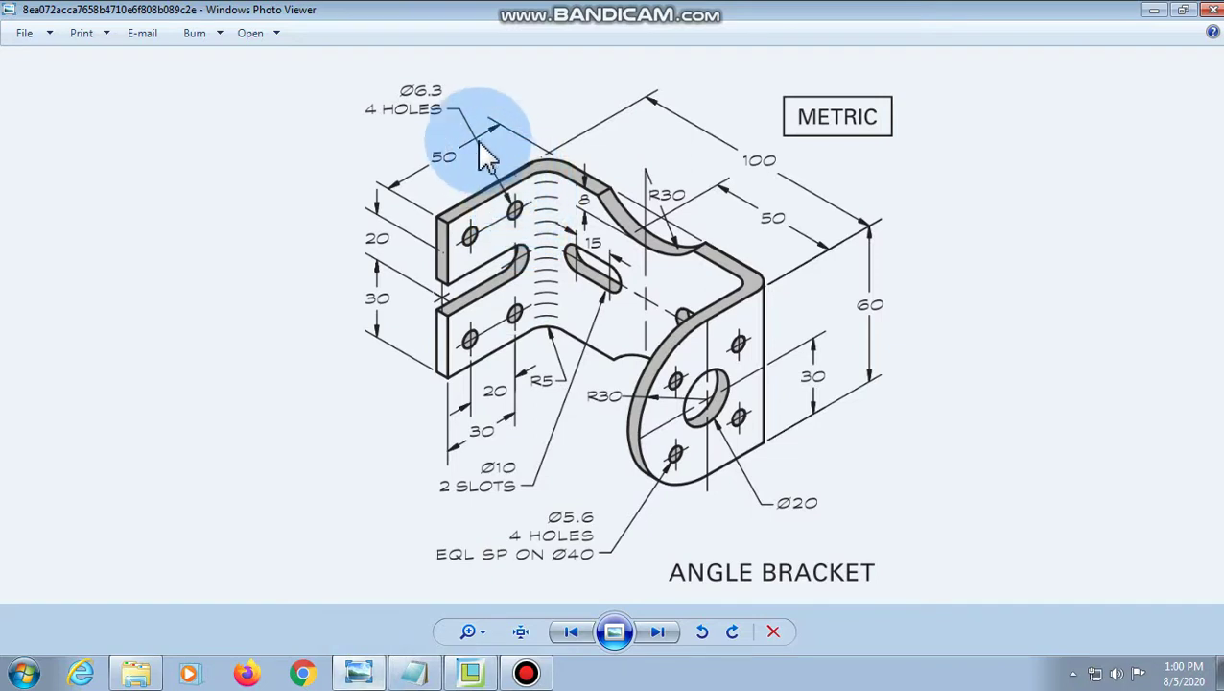
click(470, 671)
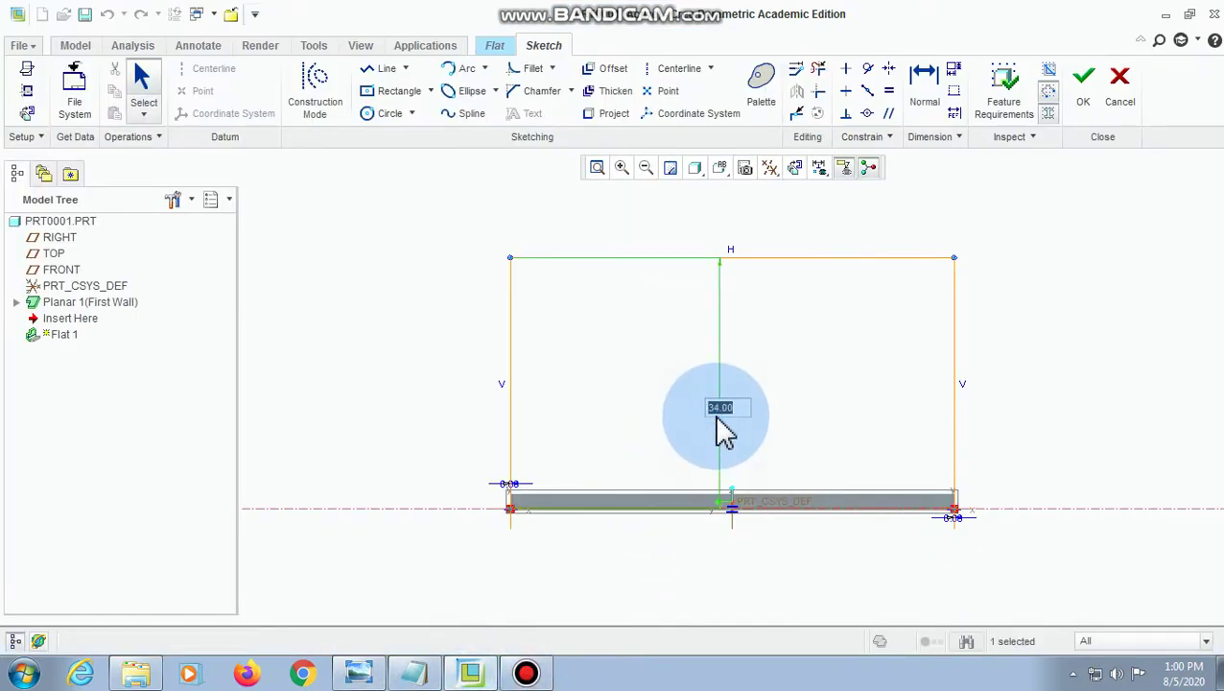
text(50)
key(Return)
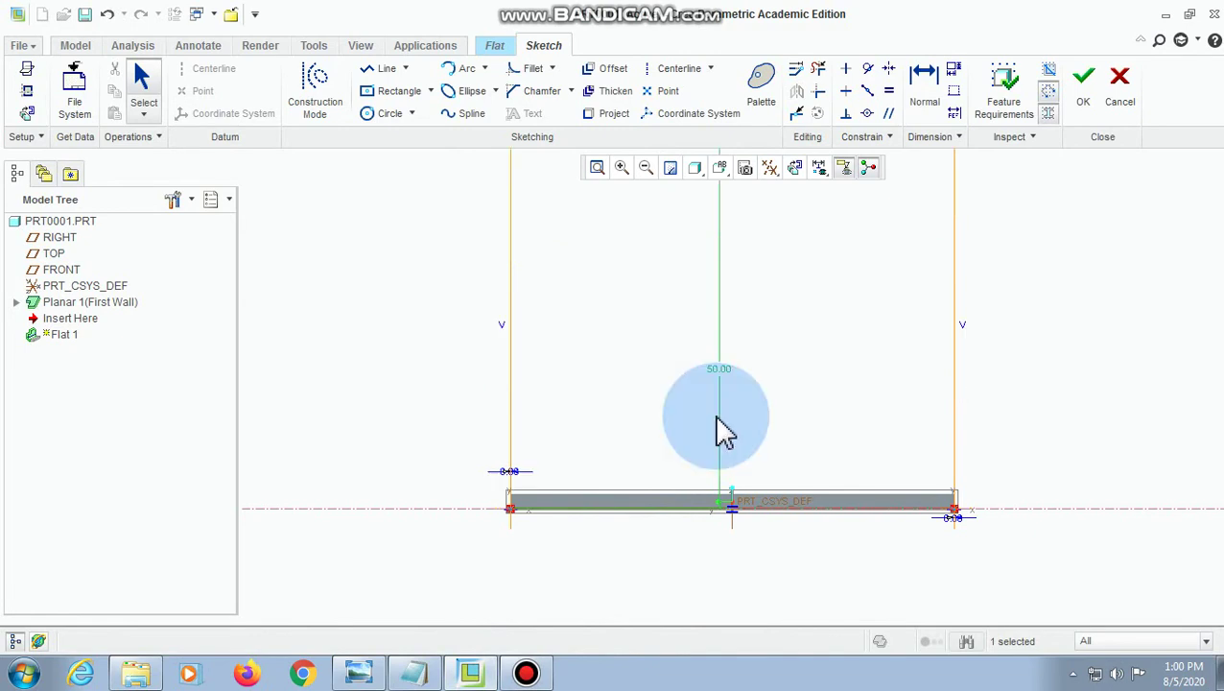
scroll(729, 480, up, 3)
scroll(734, 480, down, 6)
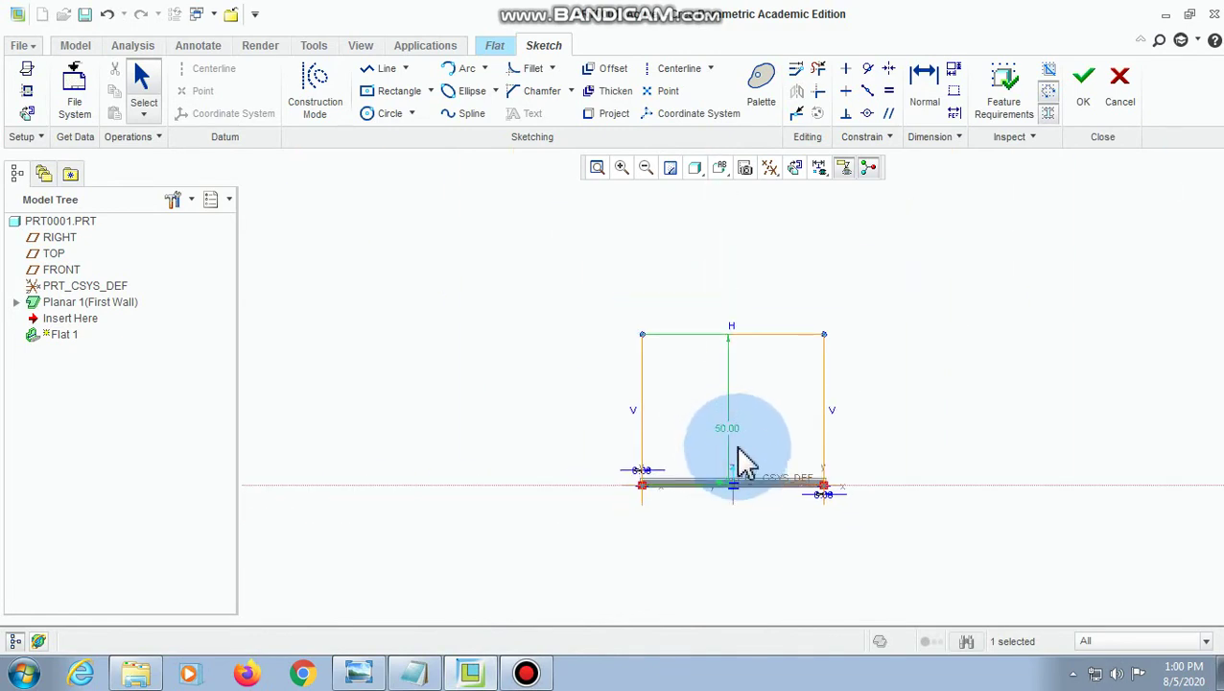
scroll(773, 460, up, 2)
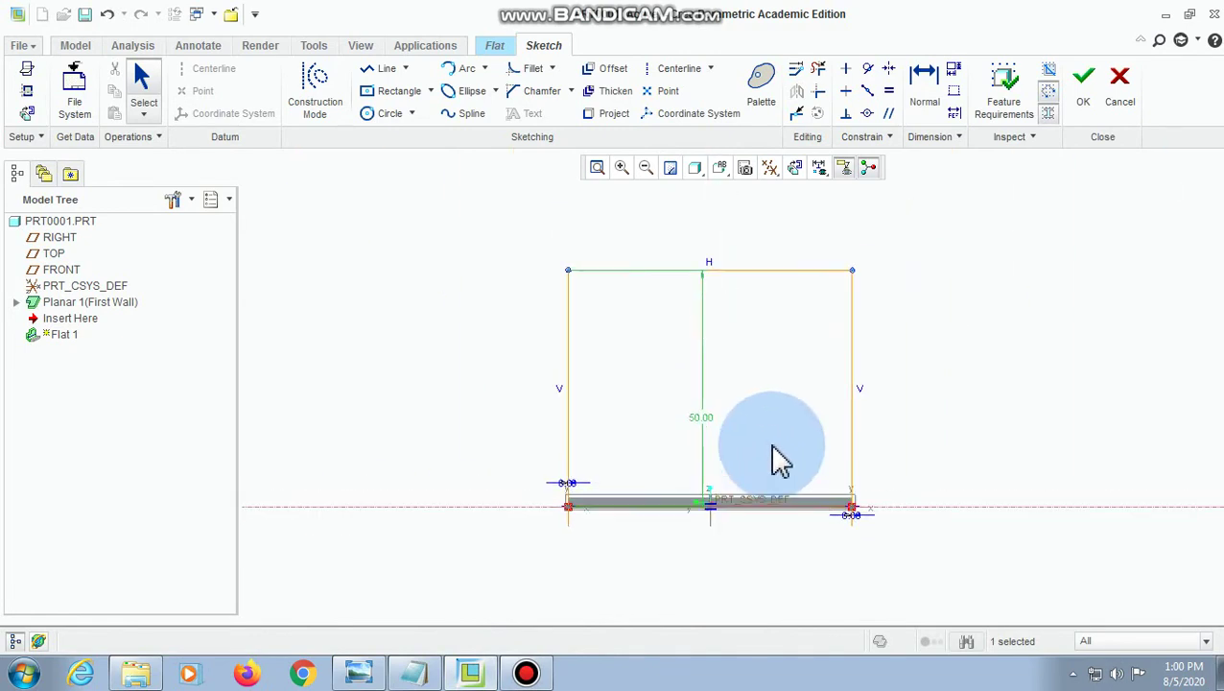
- Consult the reference drawing, then add a vertical centerline through the midpoint of the wall outline's upper edge
click(360, 669)
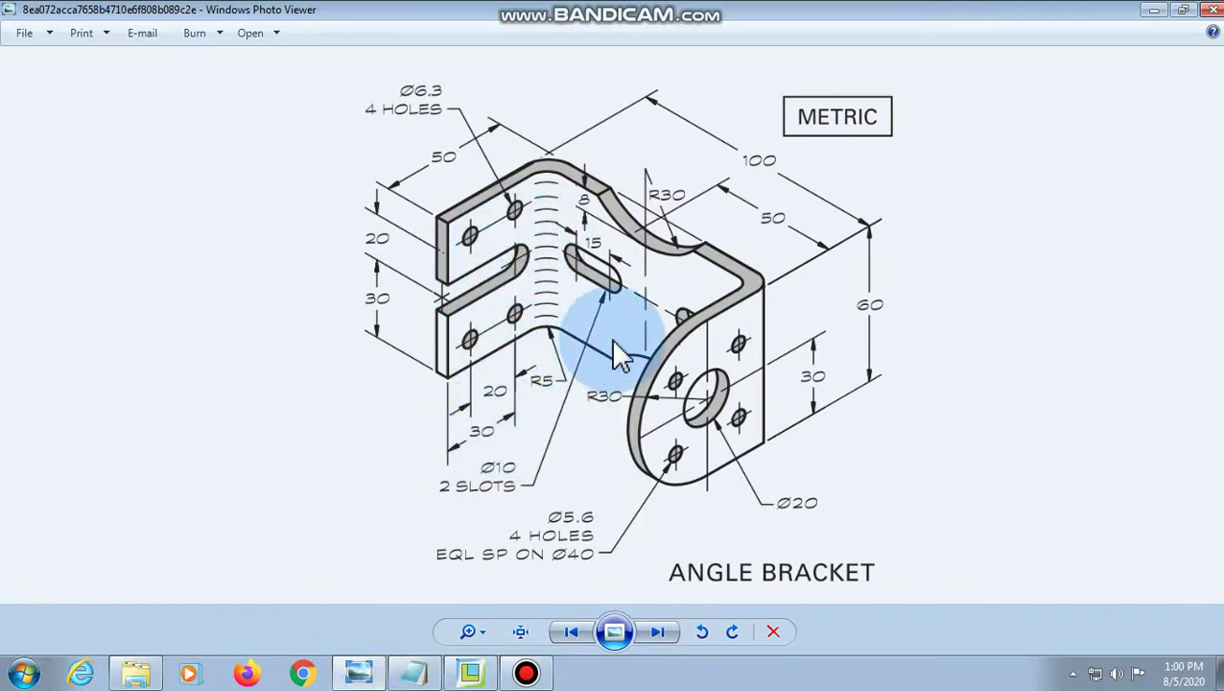
click(470, 672)
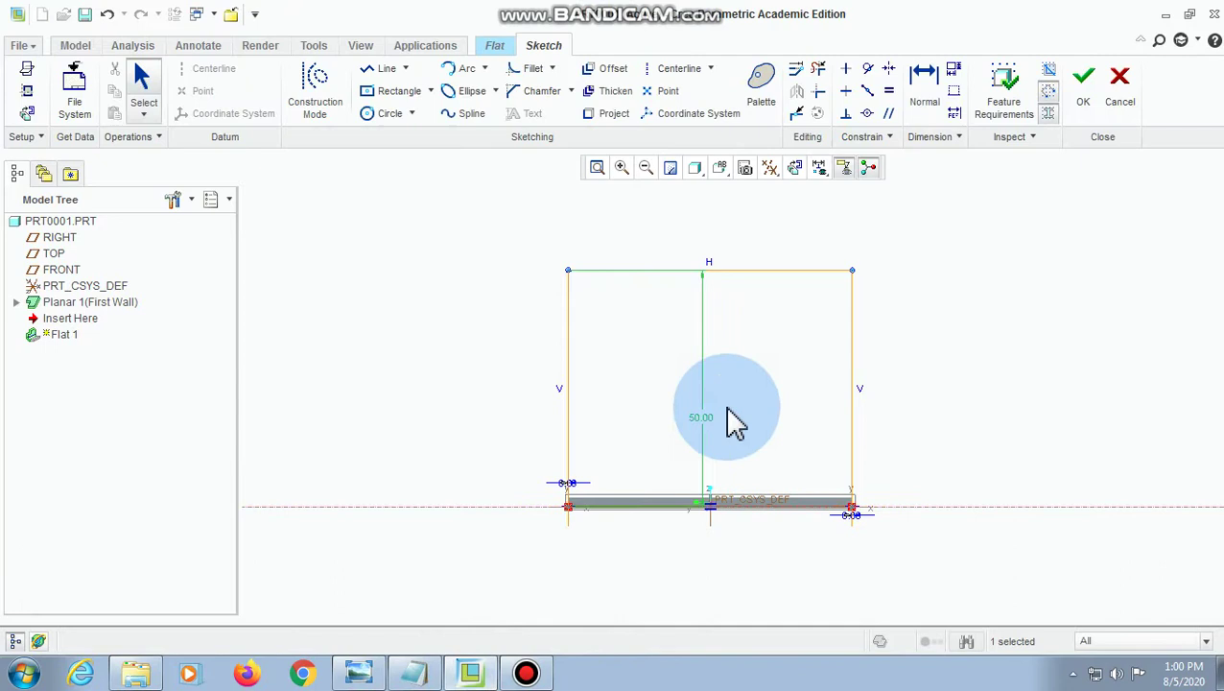
click(390, 113)
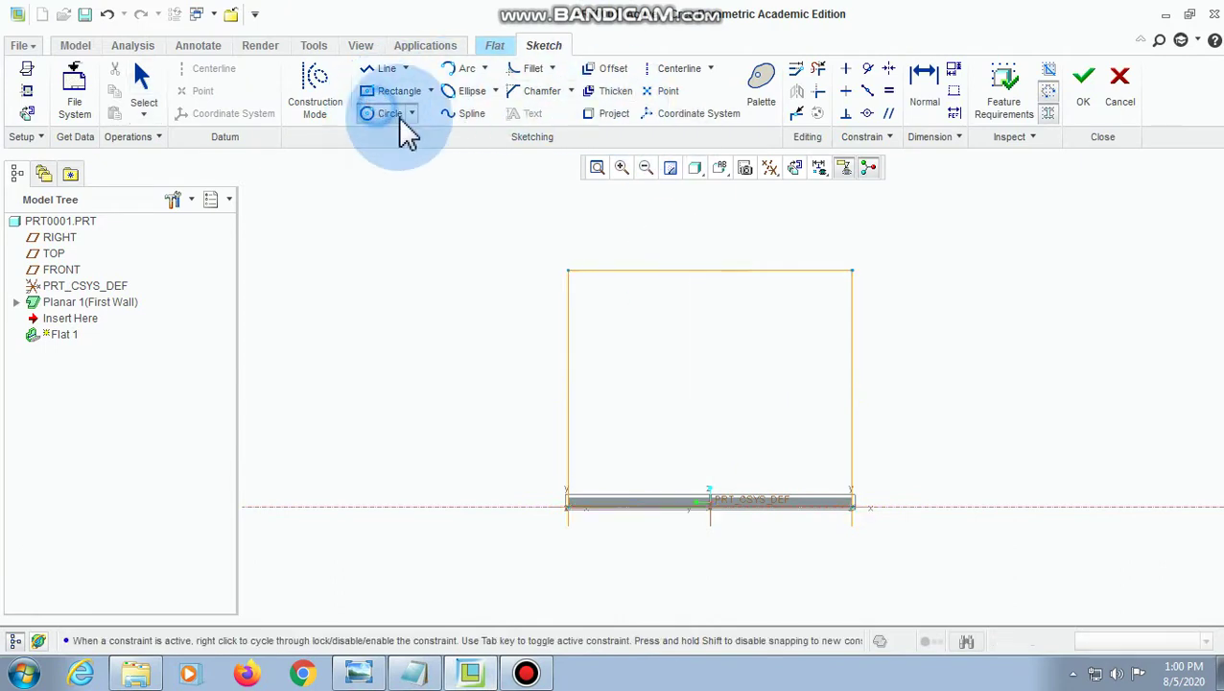
click(670, 71)
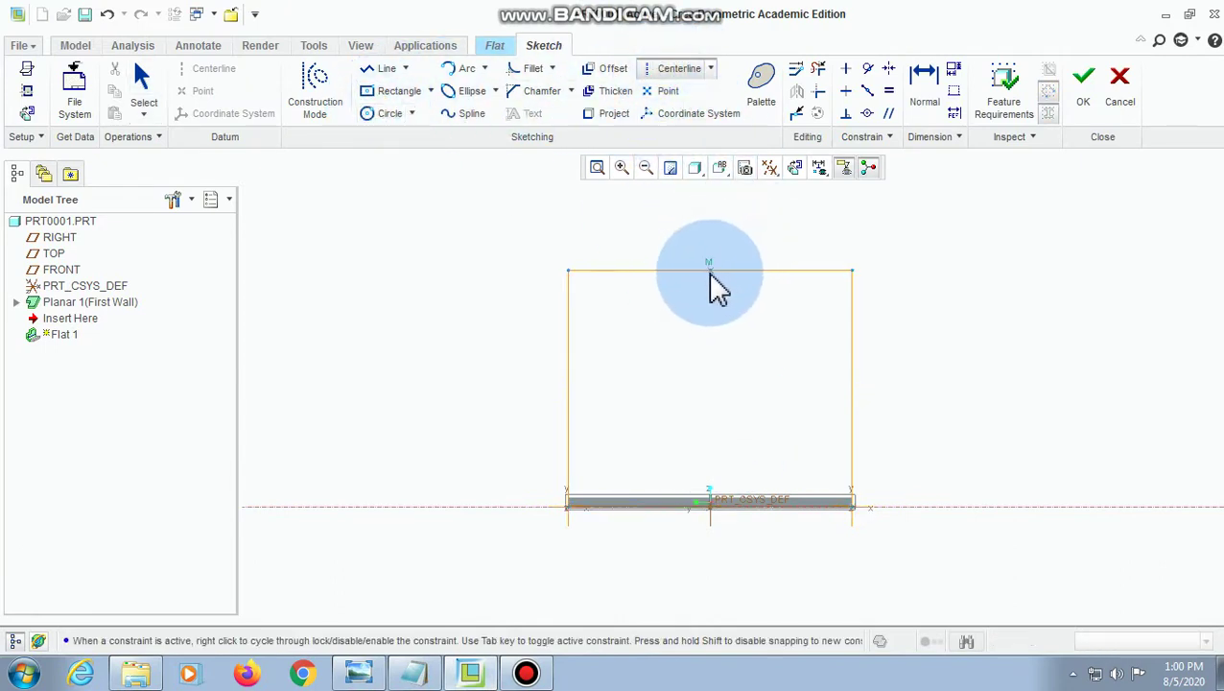
click(710, 270)
click(711, 587)
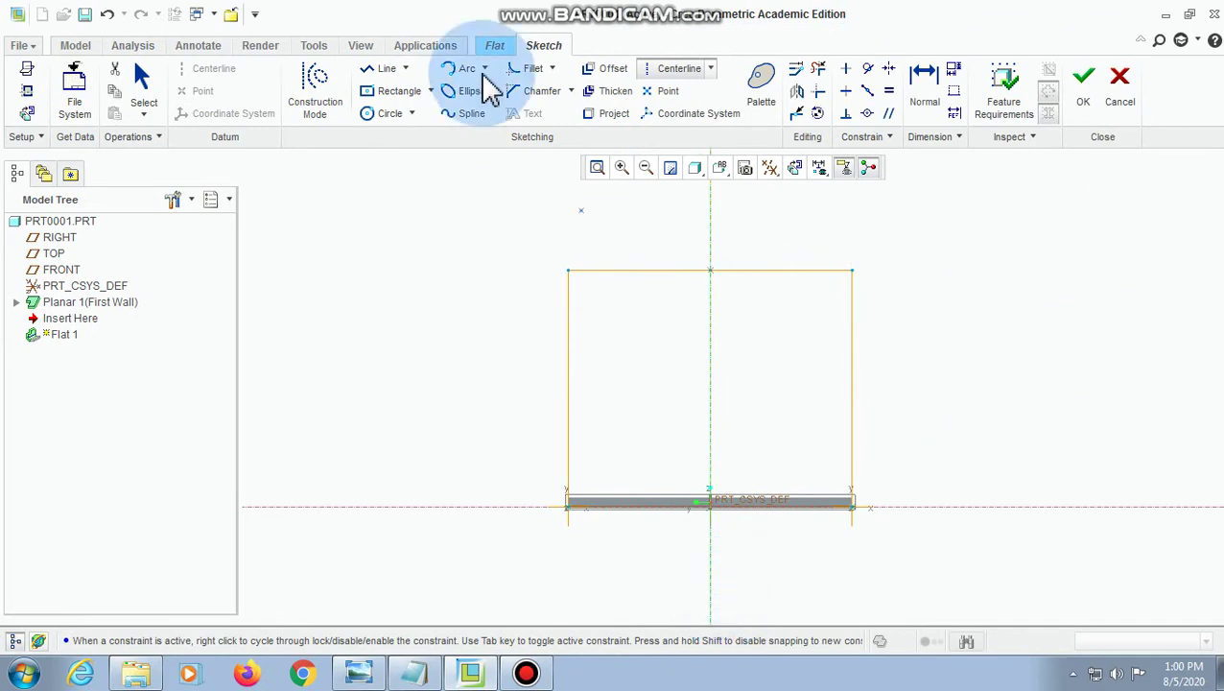
- Sketch a circle centred on the vertical centerline in the lower half of the outline and set its diameter to 10
click(389, 113)
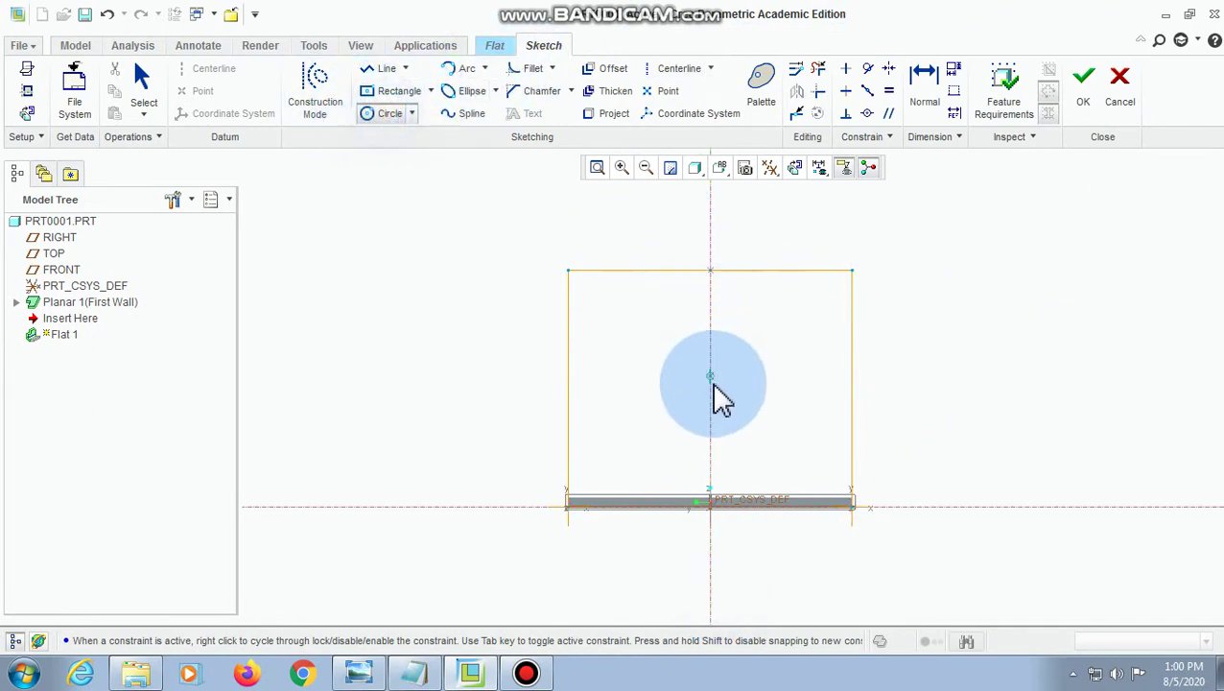
click(710, 423)
click(731, 416)
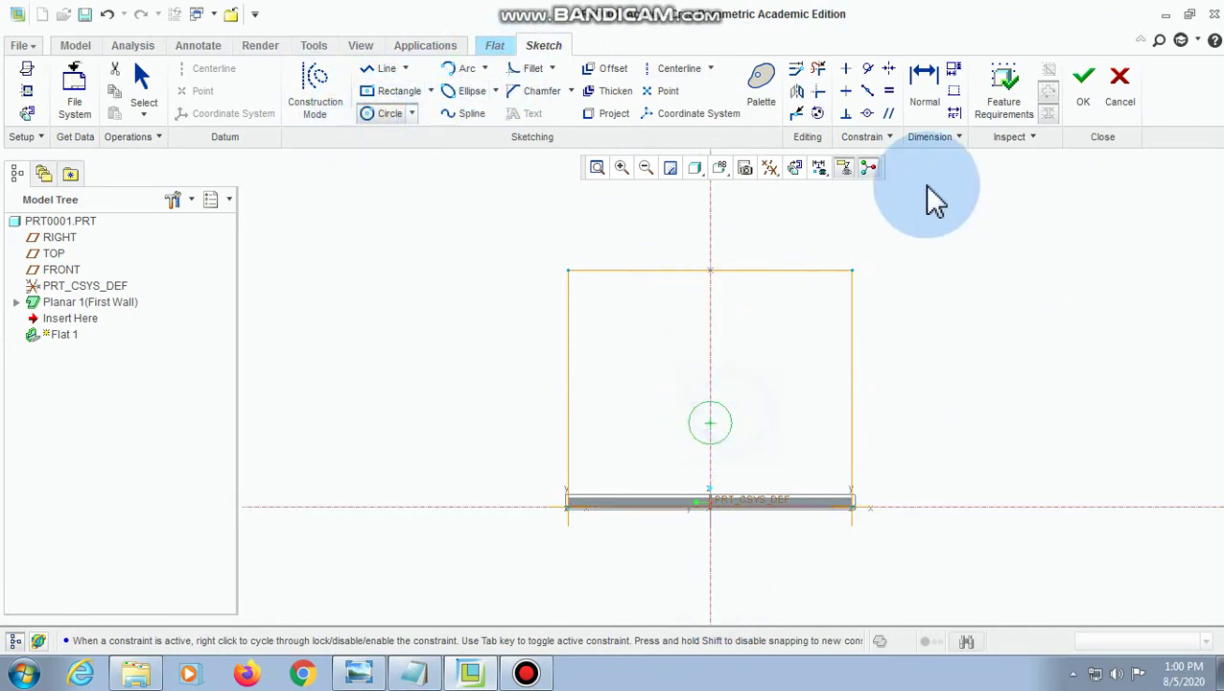
click(923, 96)
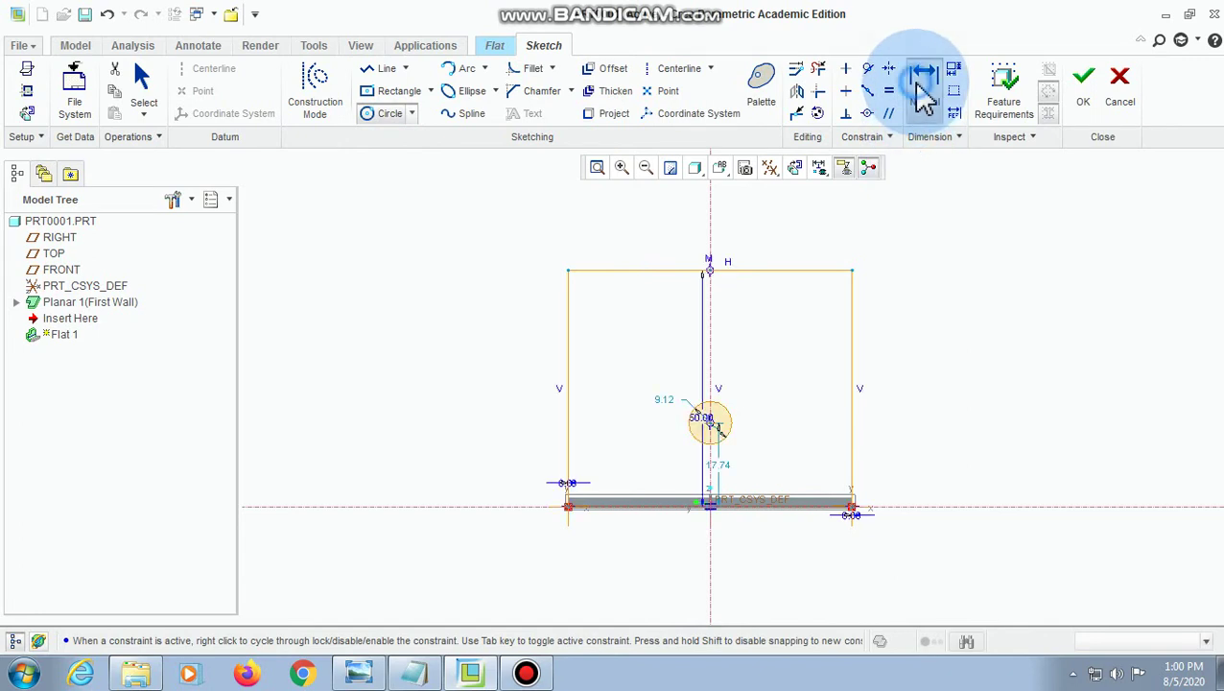
double_click(667, 401)
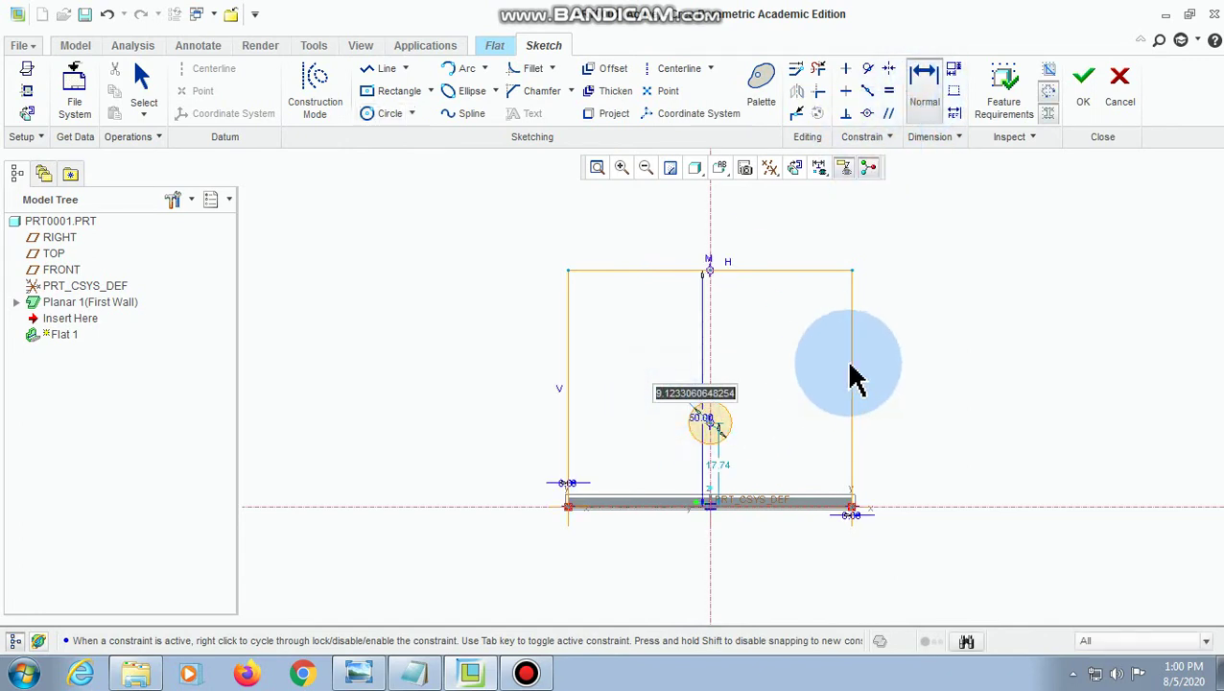
text(10)
key(Return)
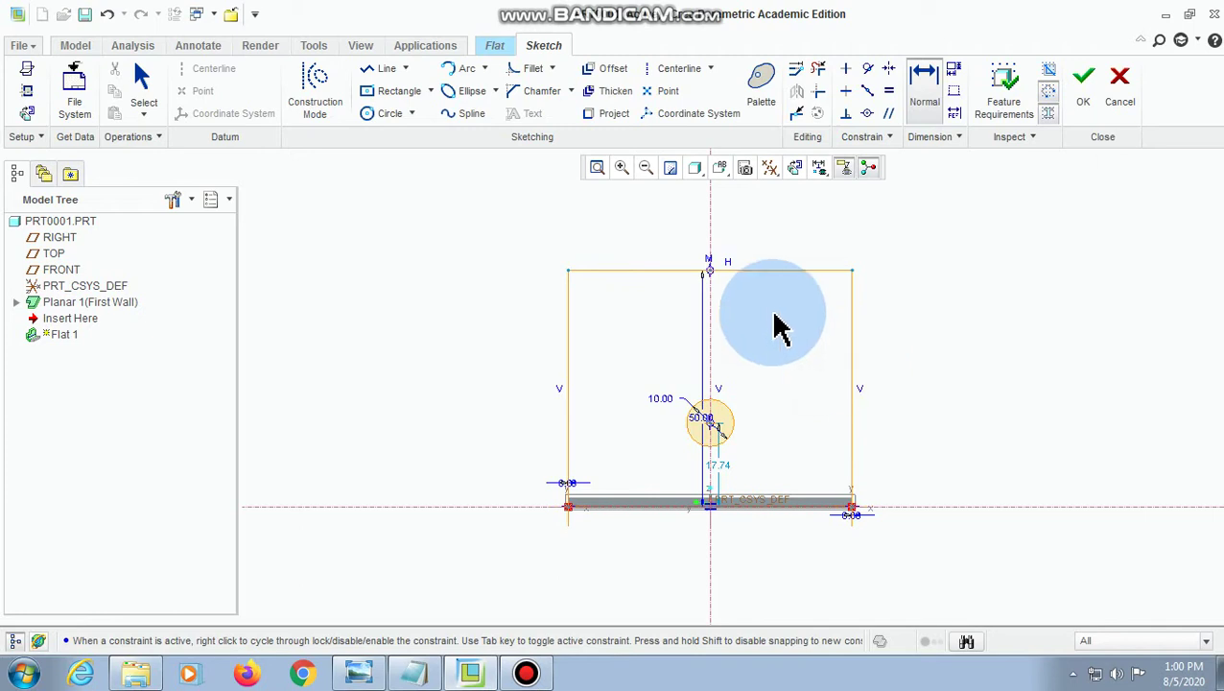
scroll(765, 429, down, 2)
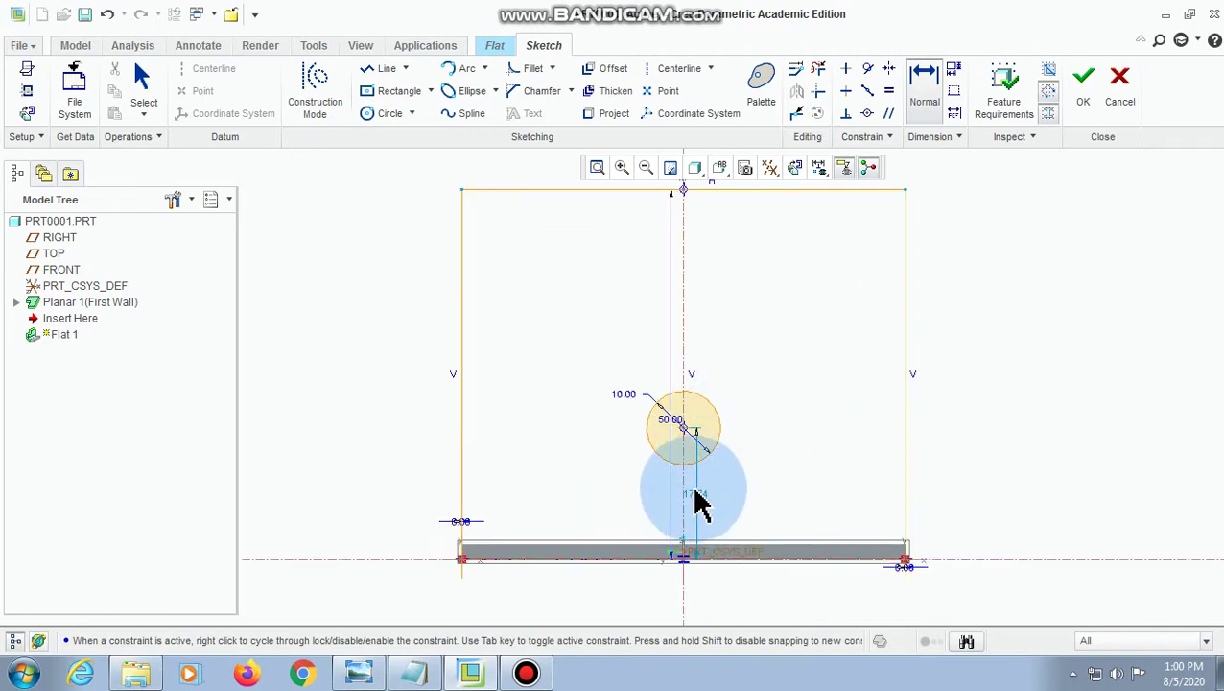
click(142, 77)
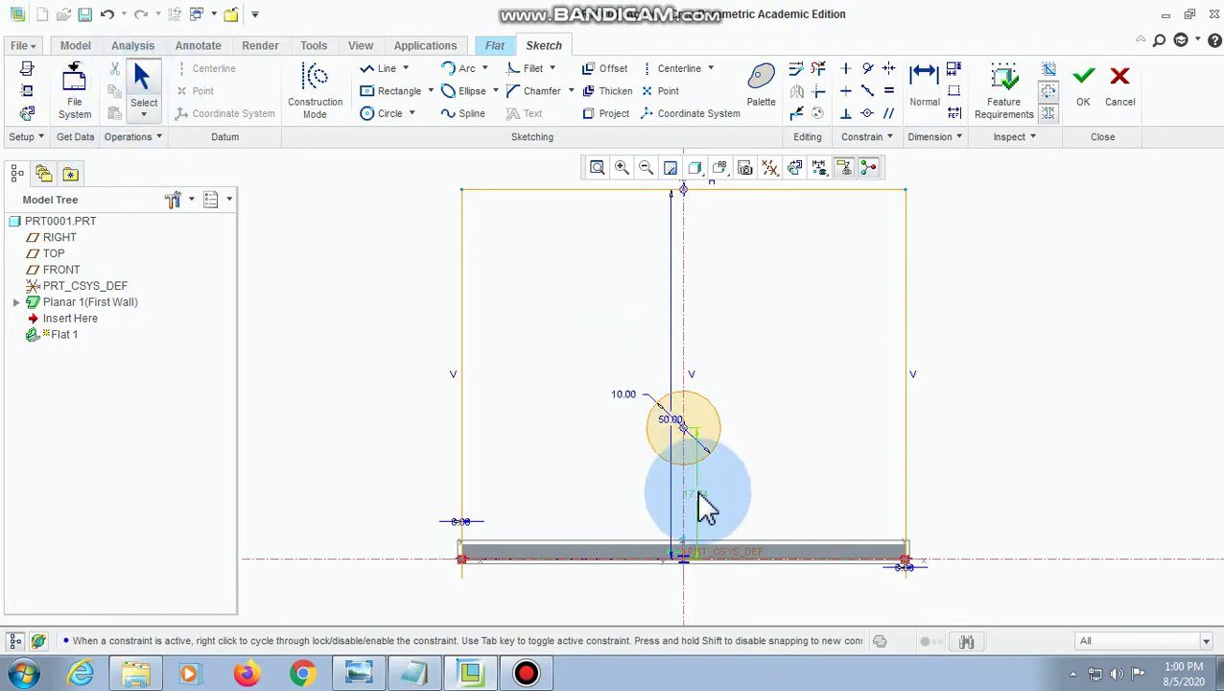
drag(703, 505, 750, 497)
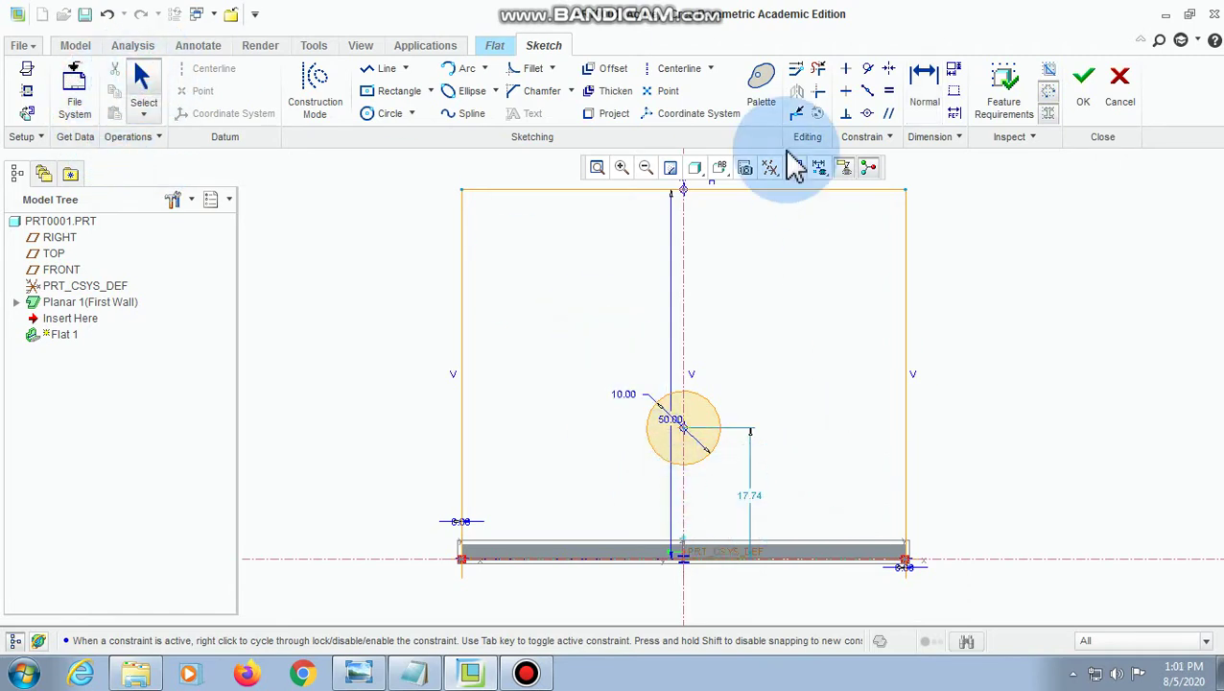
click(943, 87)
click(718, 192)
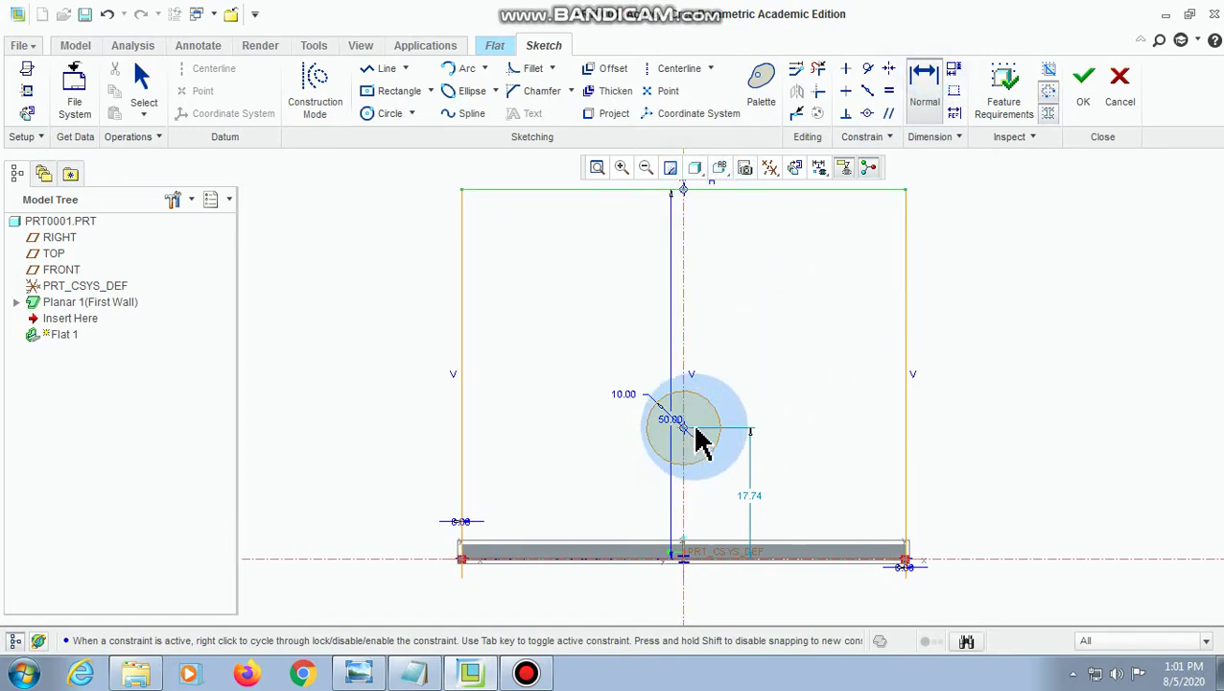
middle_click(797, 337)
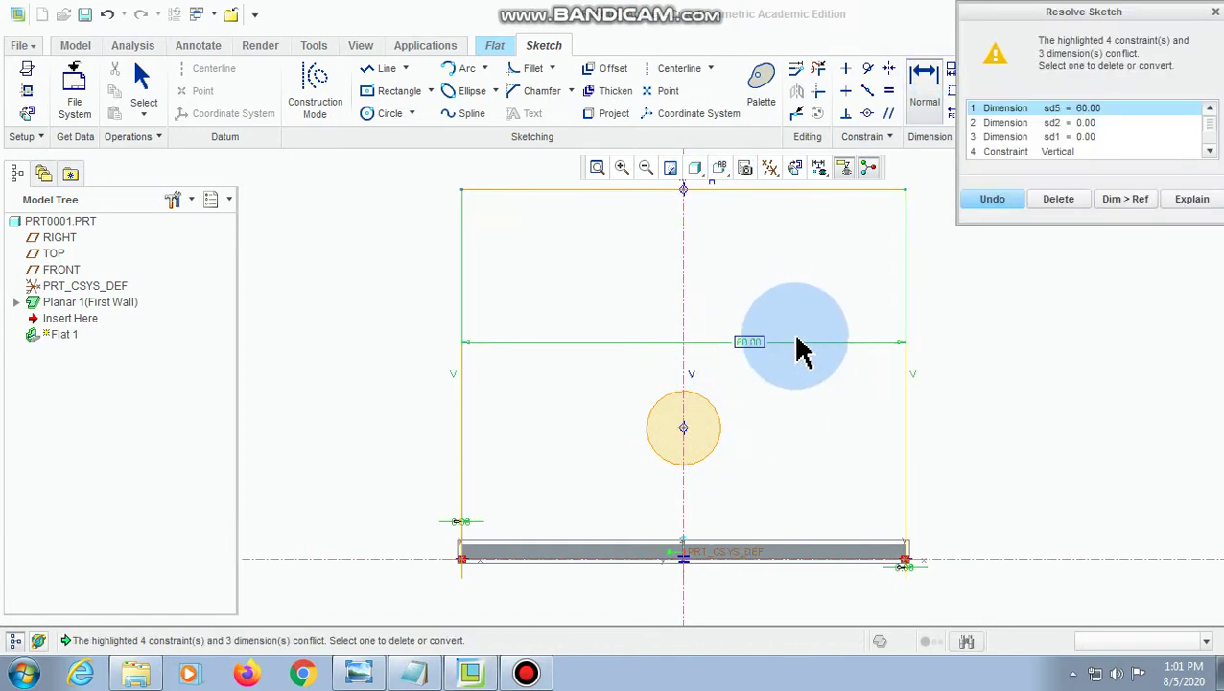
click(1055, 199)
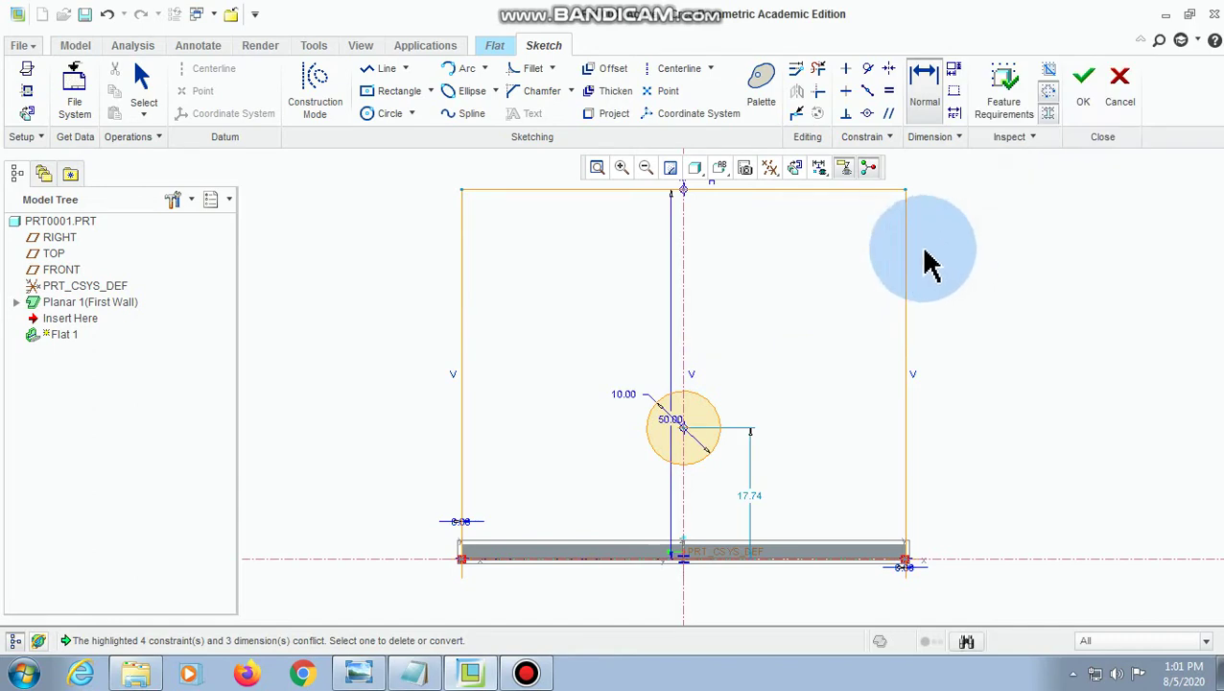
- Dimension the circle's centre from the outline's upper edge and set the distance to 30 per the reference drawing
click(941, 86)
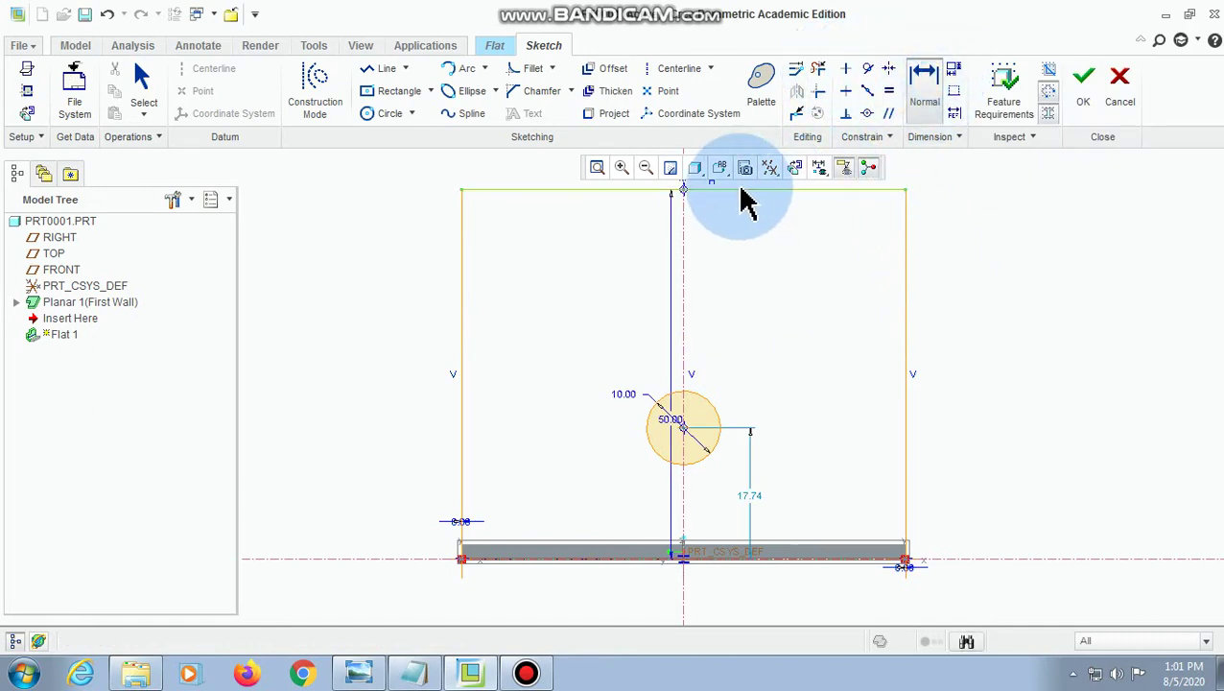
click(685, 426)
click(729, 190)
middle_click(732, 309)
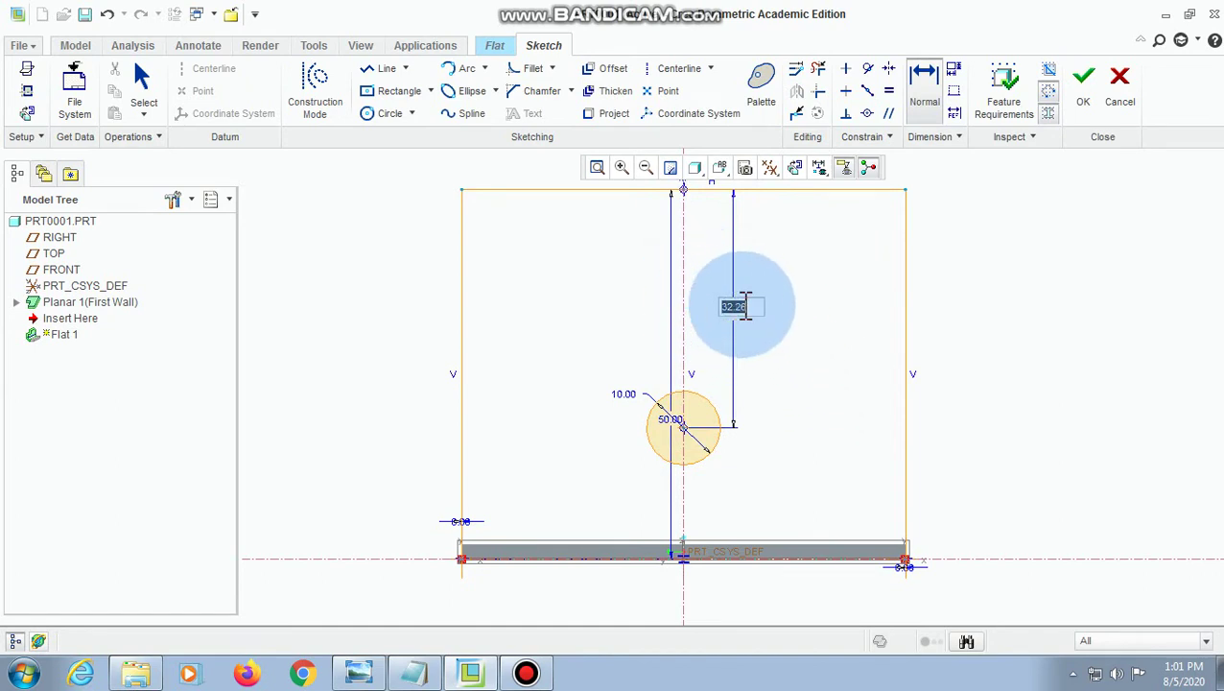
click(358, 672)
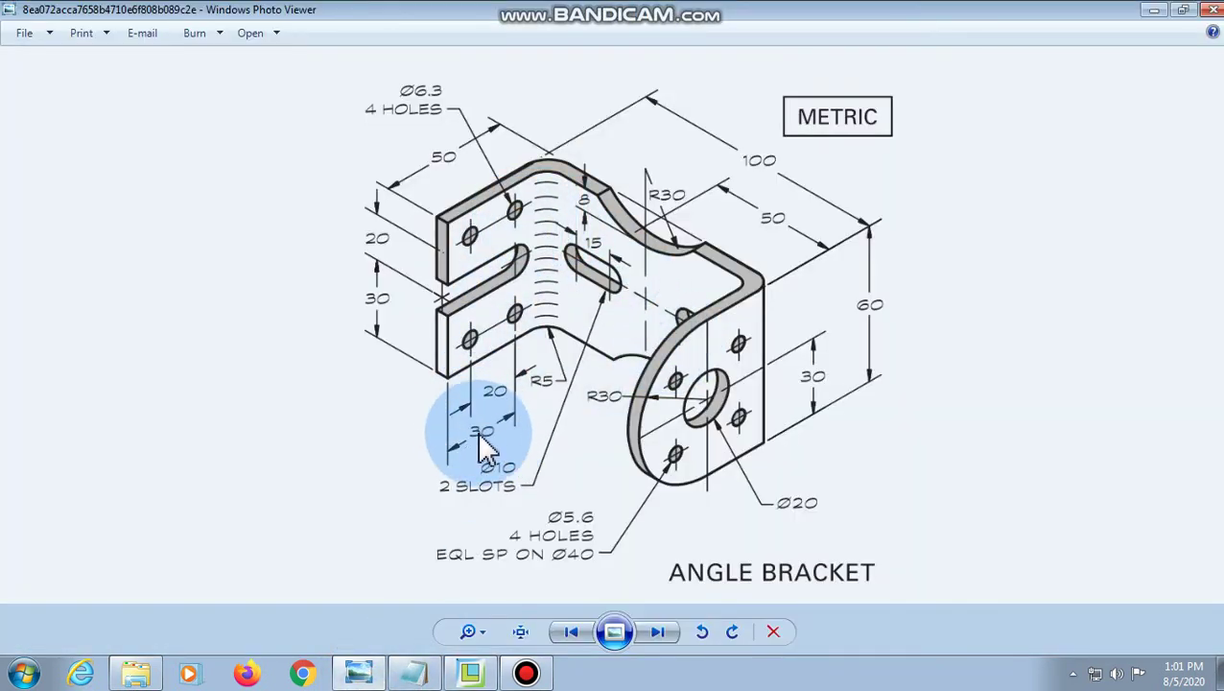
click(470, 671)
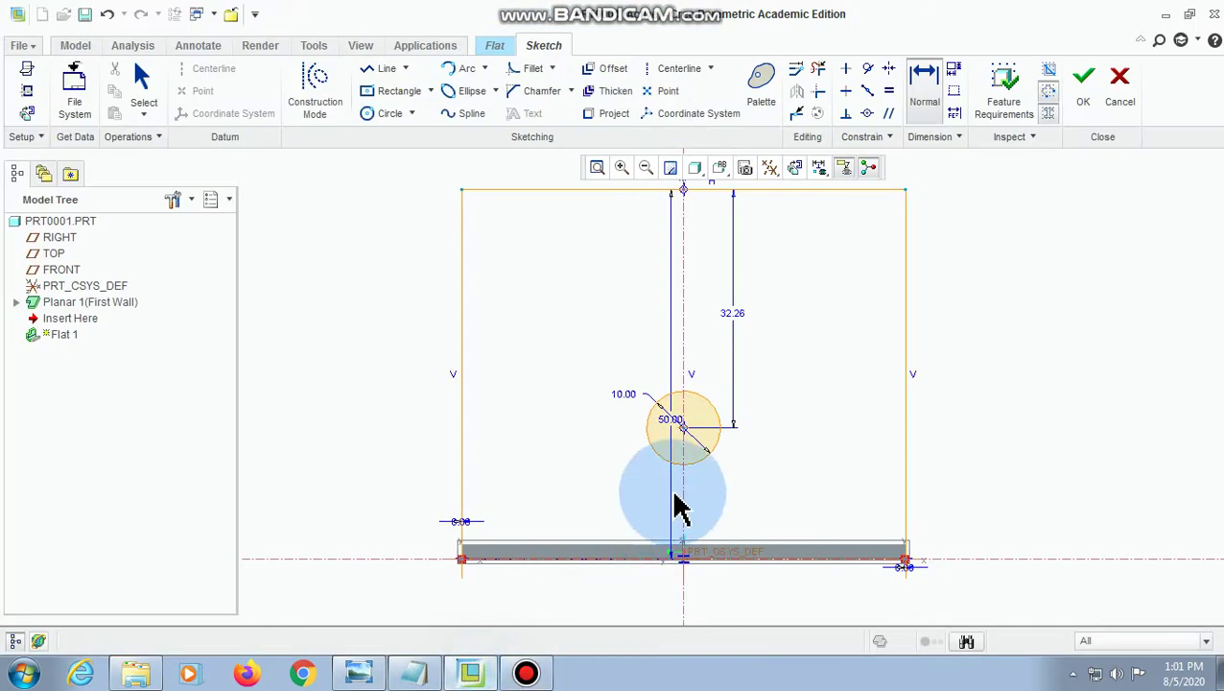
double_click(739, 312)
text(30)
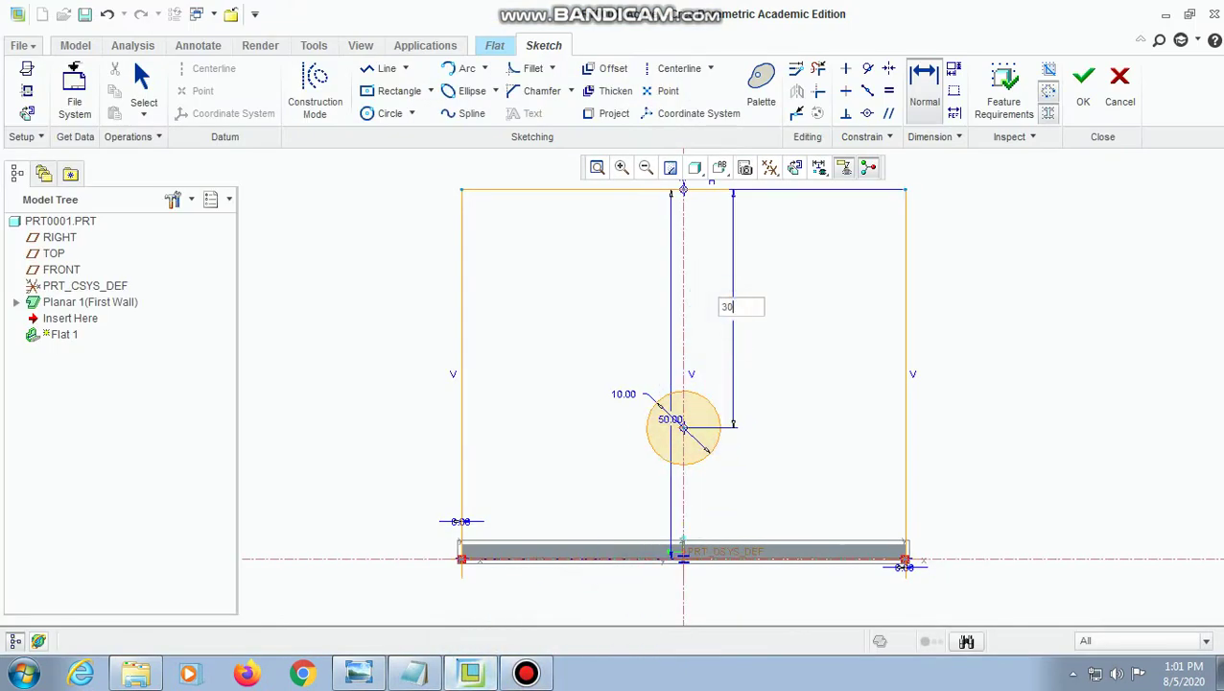
key(Return)
scroll(703, 364, up, 3)
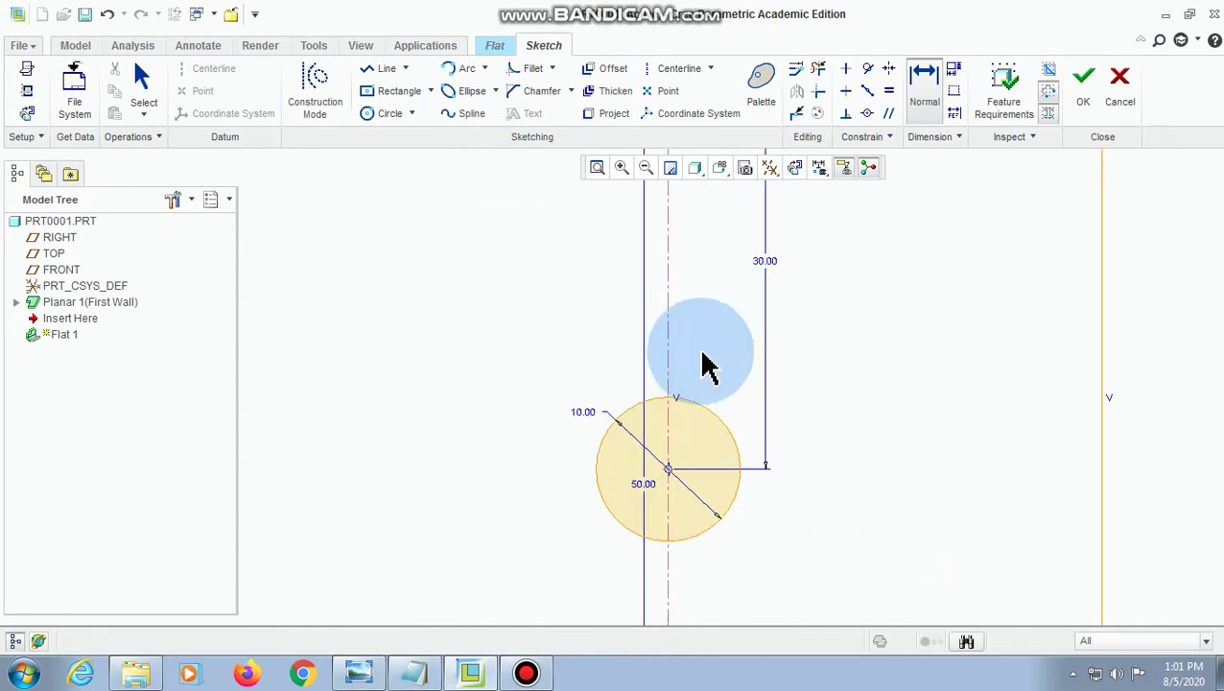
scroll(705, 364, down, 4)
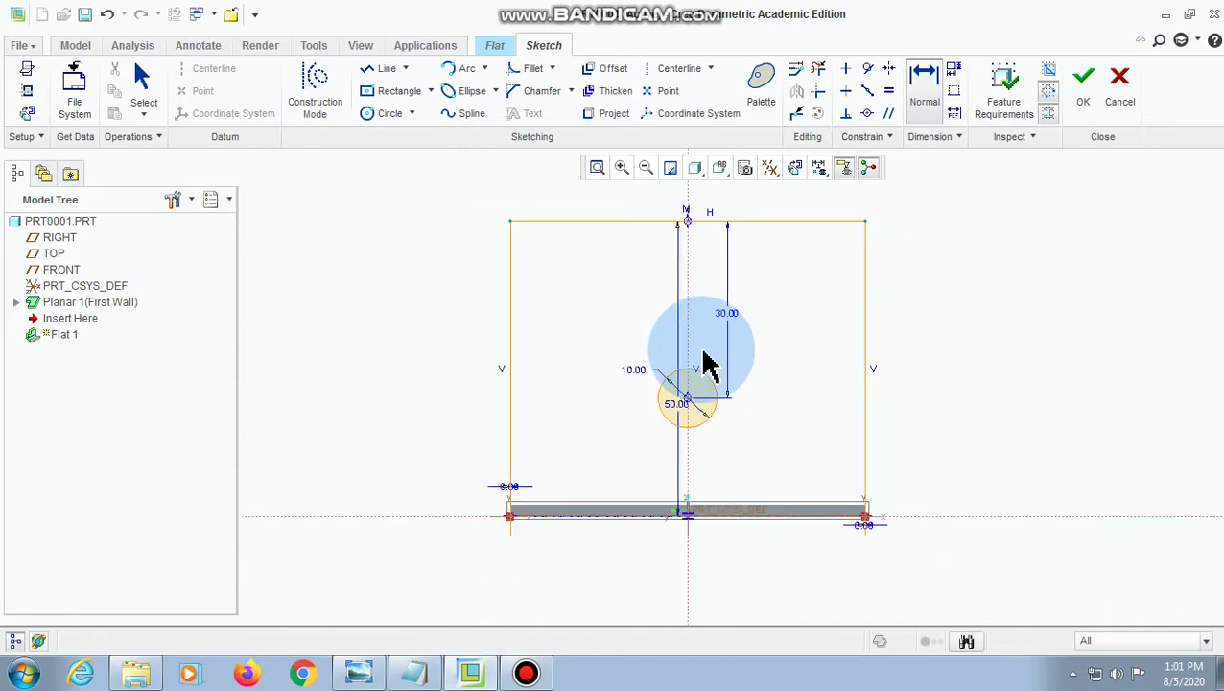
- Draw two vertical lines from the circle's left and right tangent points up to the wall outline's upper edge
click(373, 75)
click(780, 337)
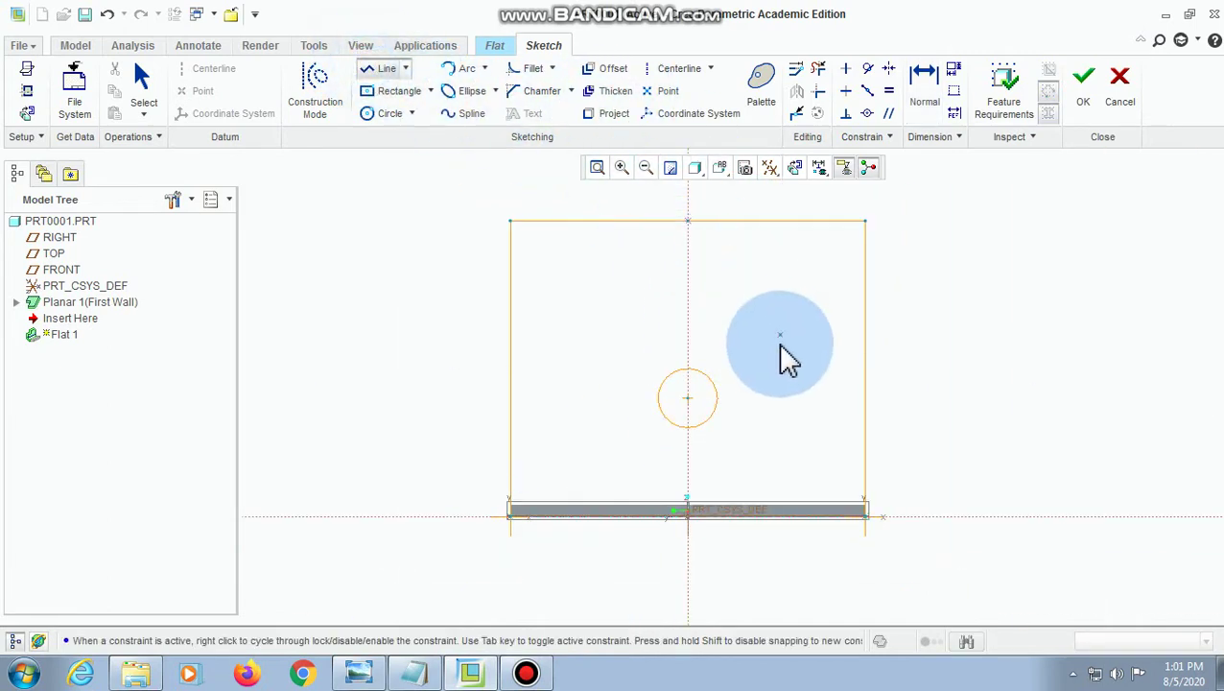
click(718, 399)
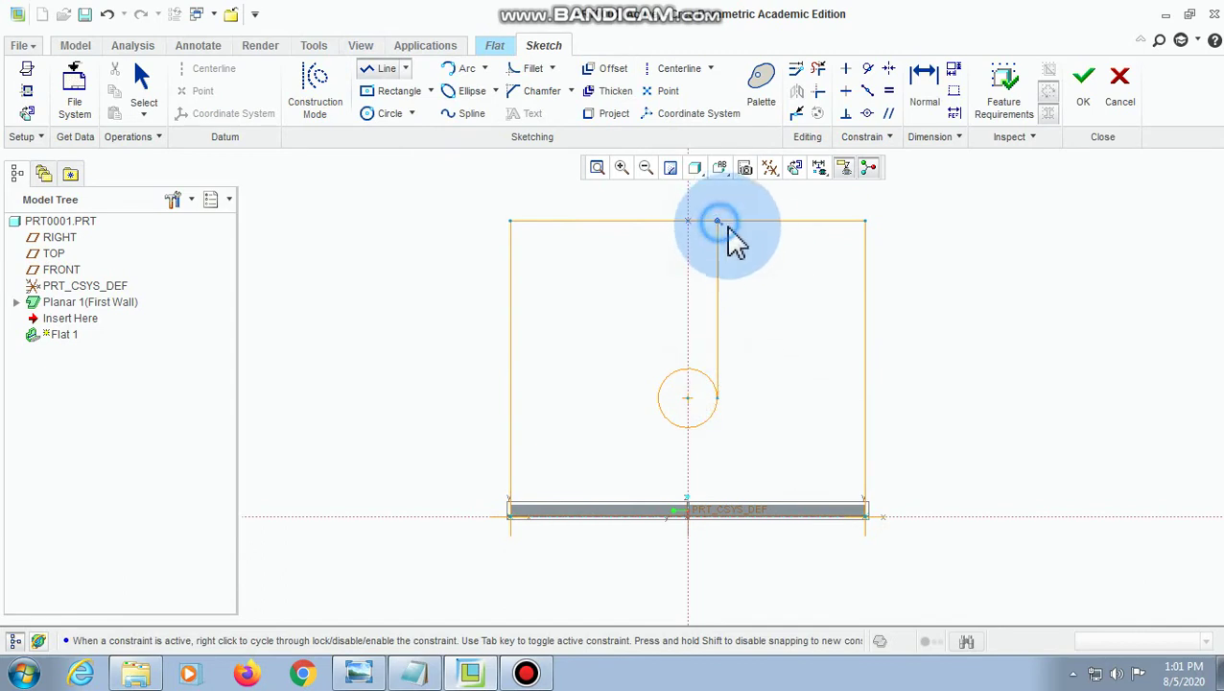
click(658, 398)
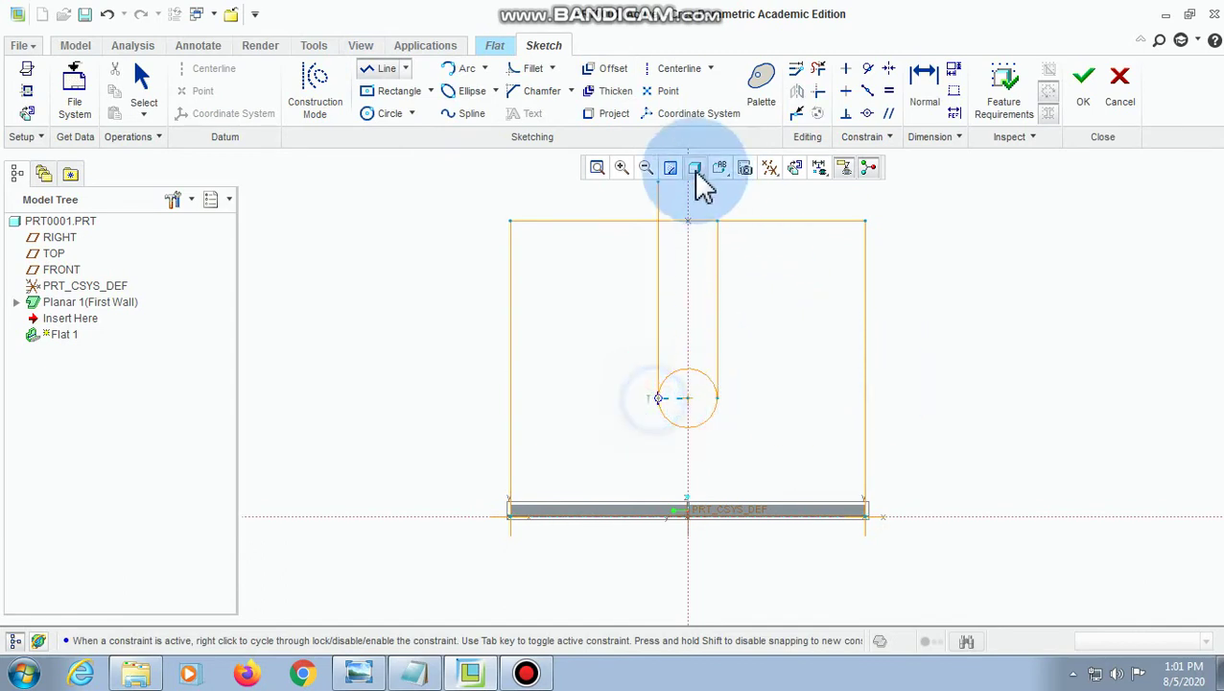
click(659, 222)
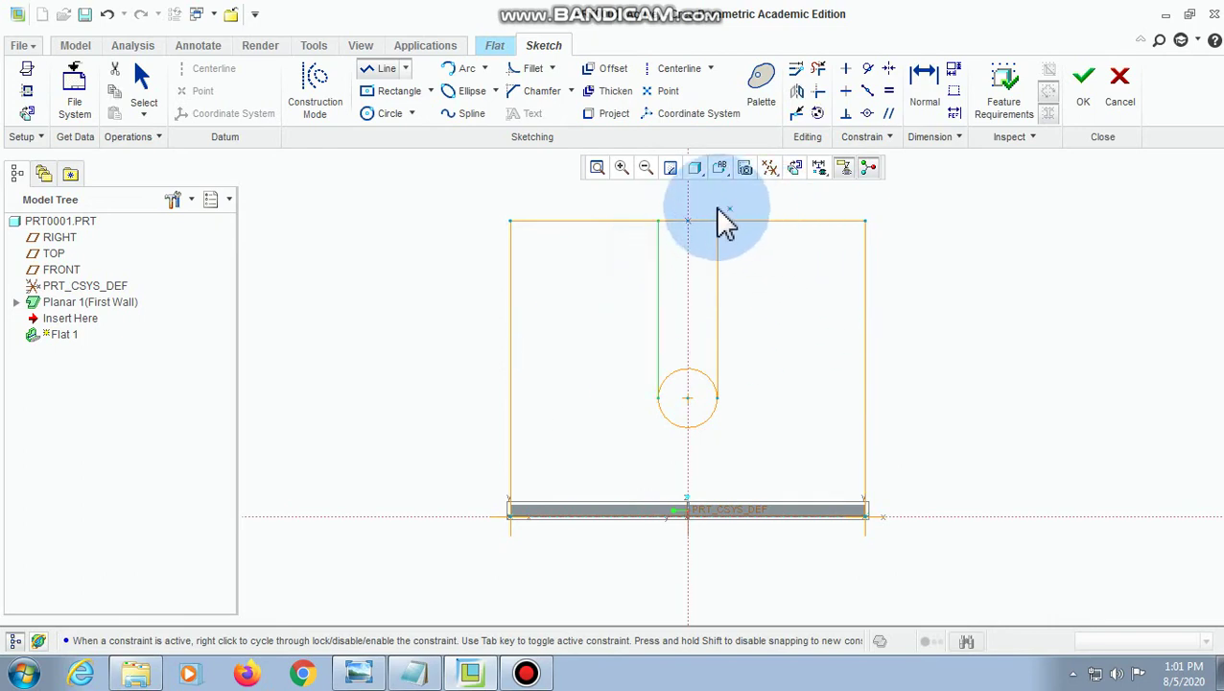
- Check the reference drawing, then trim the circle's upper half and the outline's upper edge between the two vertical lines to form an open slot
click(380, 674)
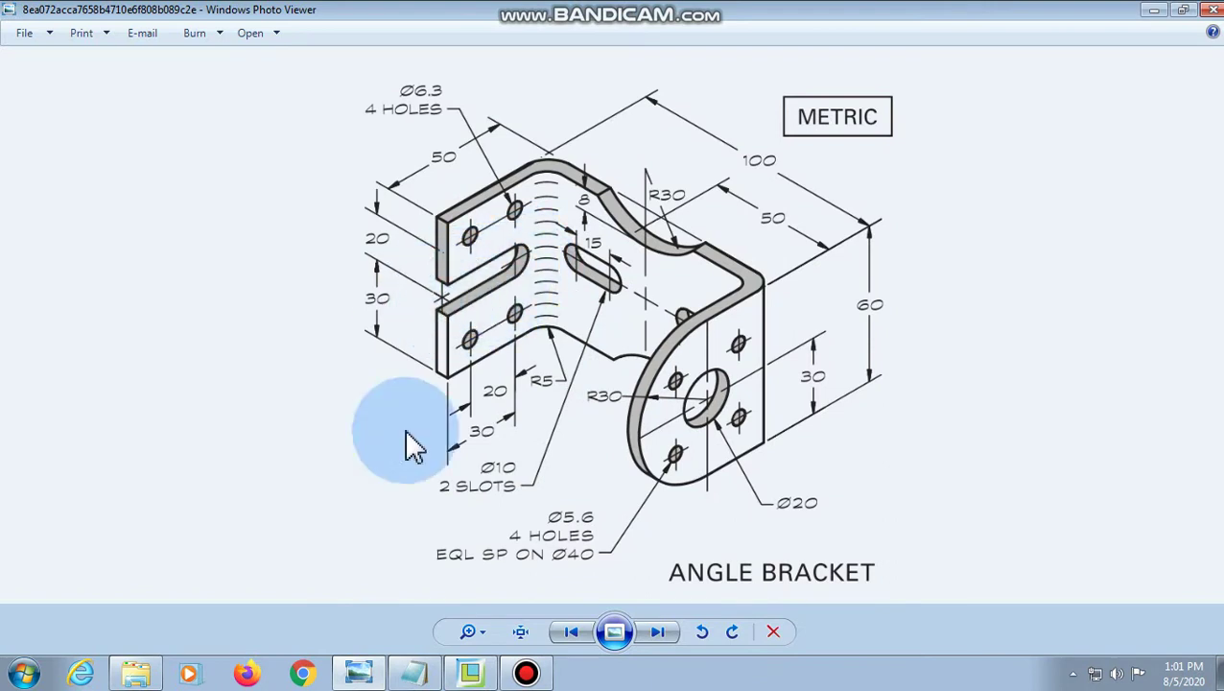
click(470, 672)
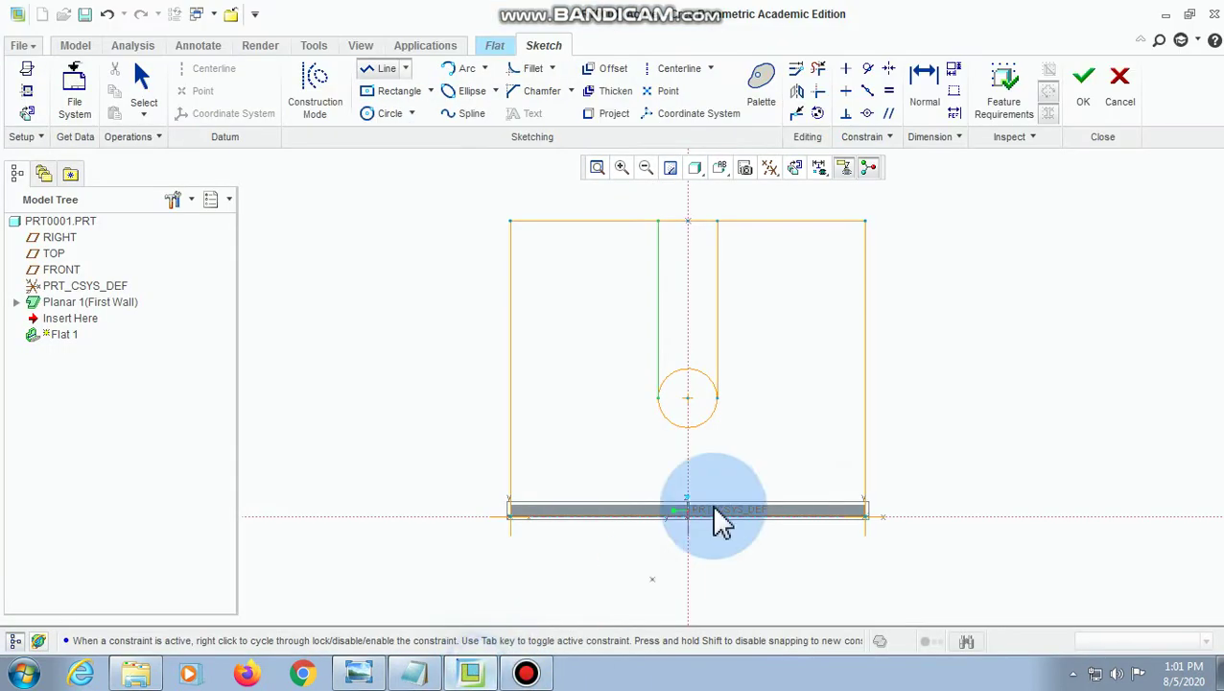
click(818, 68)
click(806, 167)
scroll(719, 401, up, 3)
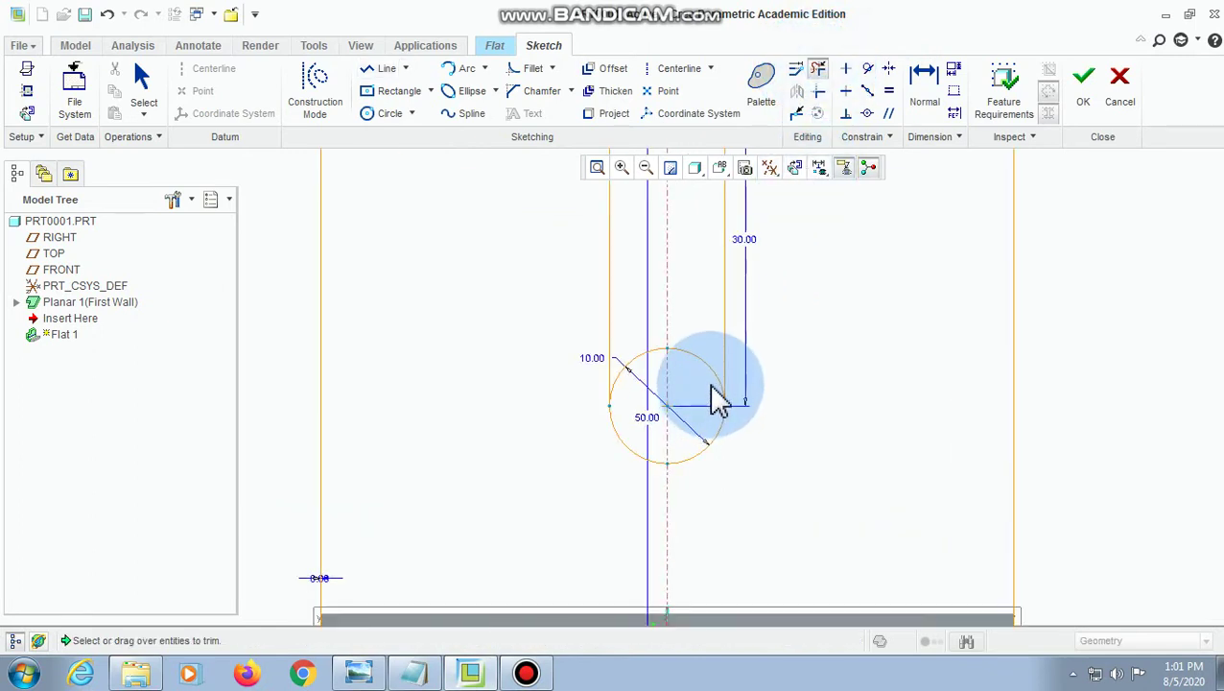
mouse_move(720, 392)
mouse_down()
mouse_move(677, 396)
mouse_move(642, 377)
mouse_move(689, 418)
mouse_up()
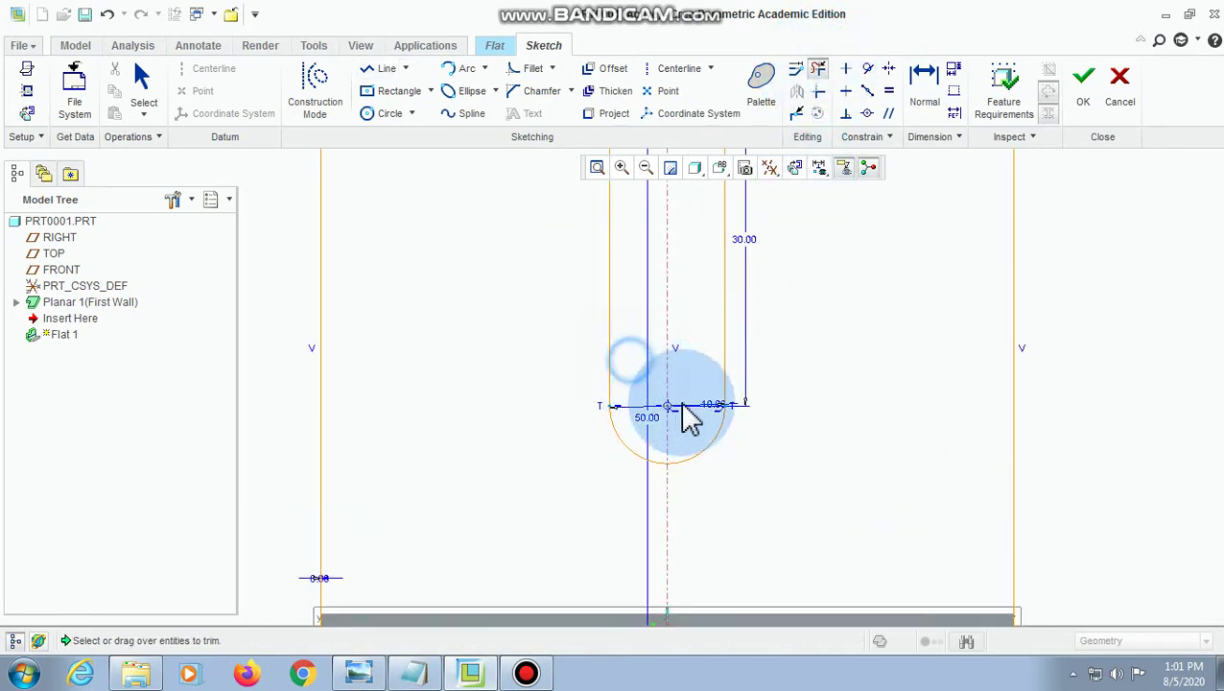
scroll(720, 422, down, 2)
scroll(720, 422, down, 1)
scroll(730, 312, up, 3)
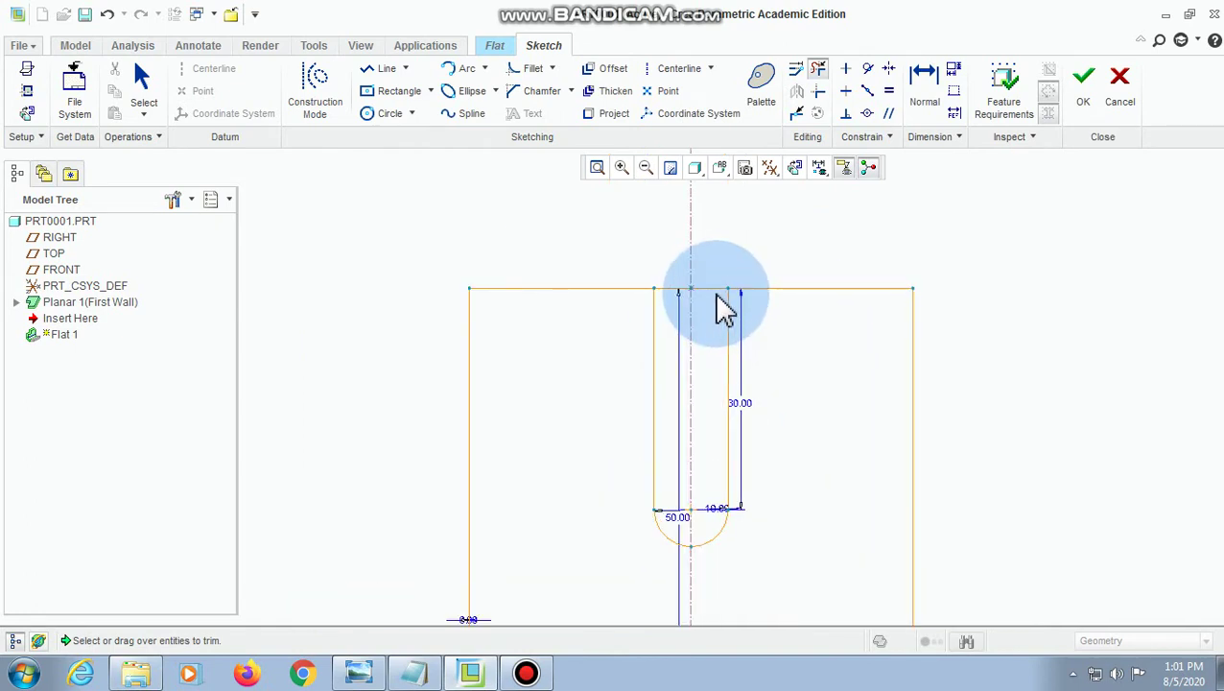
mouse_move(725, 306)
mouse_down()
mouse_move(687, 309)
mouse_move(763, 315)
mouse_up()
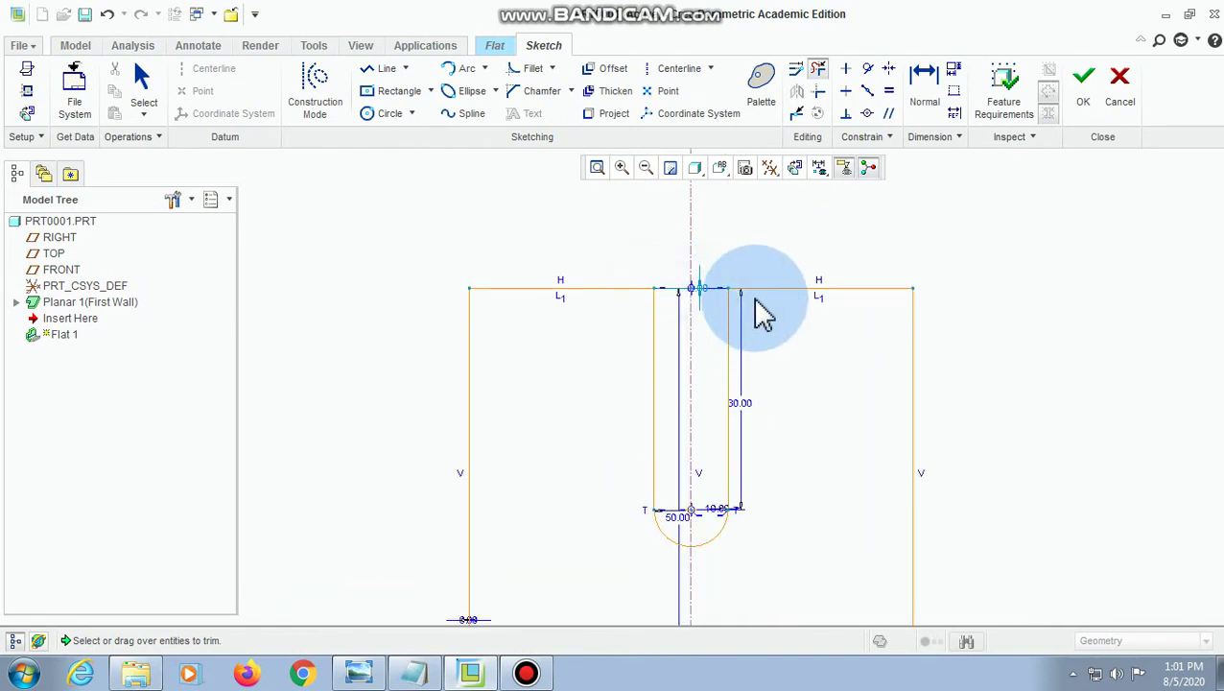
scroll(730, 323, up, 3)
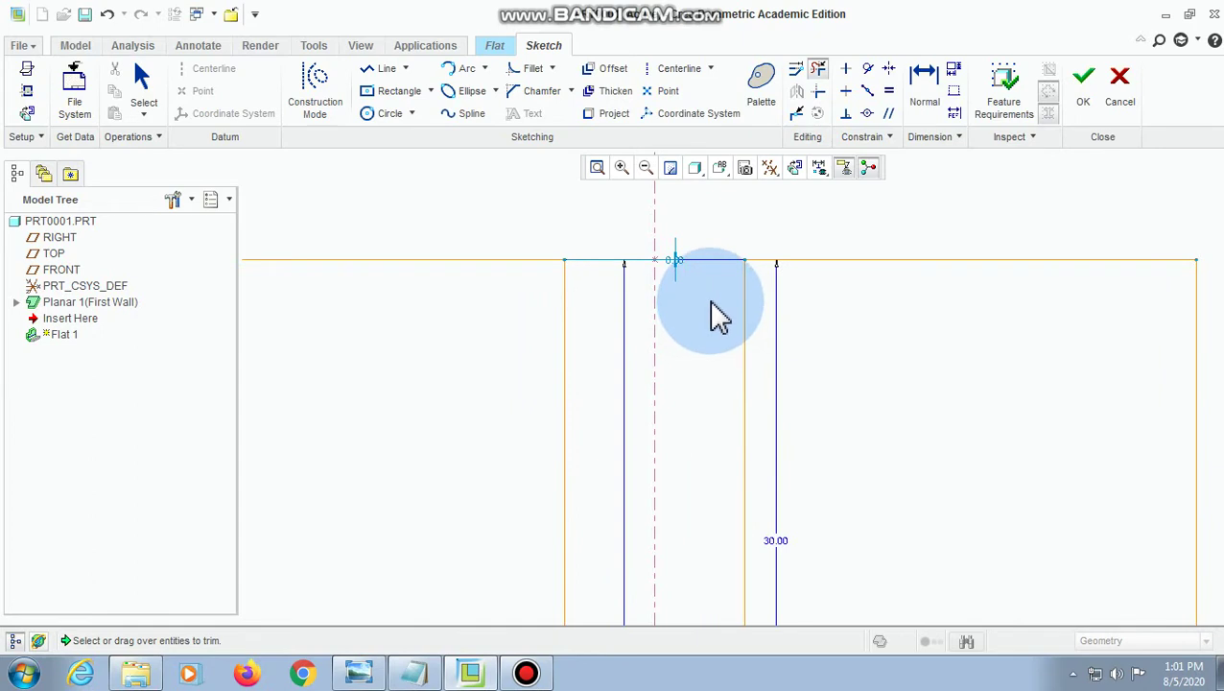
scroll(711, 303, down, 3)
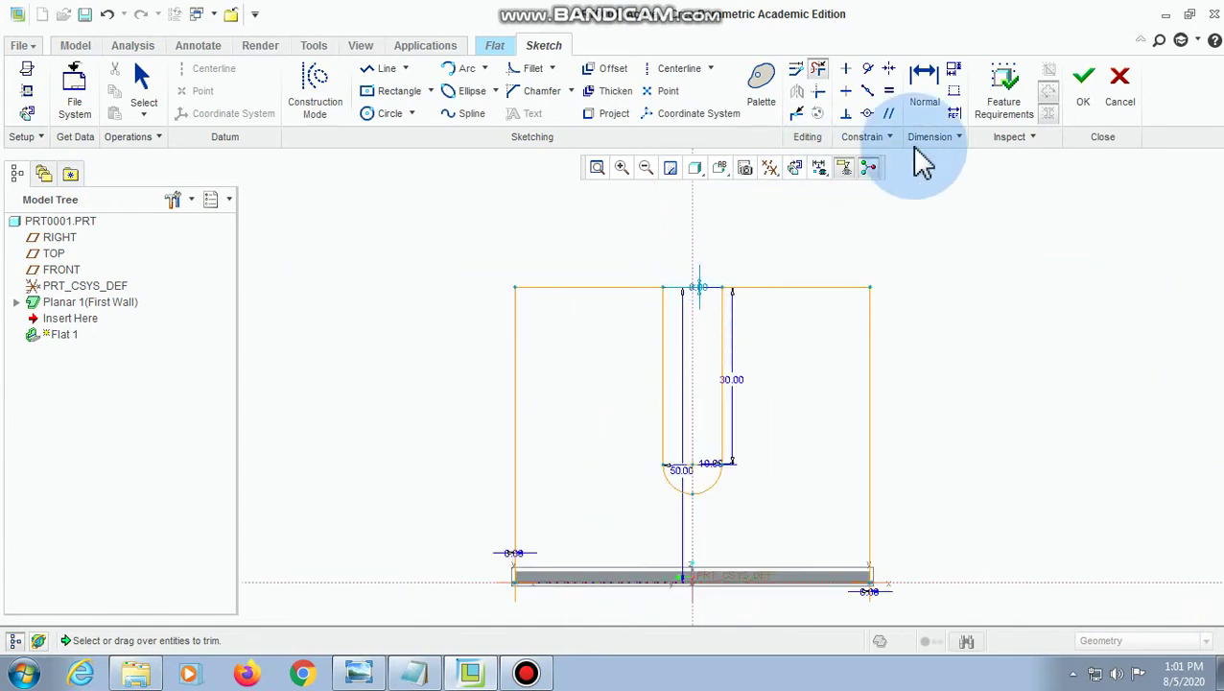
- Finish the slotted sketch, complete the flat wall and show the part in the standard orientation
click(1082, 85)
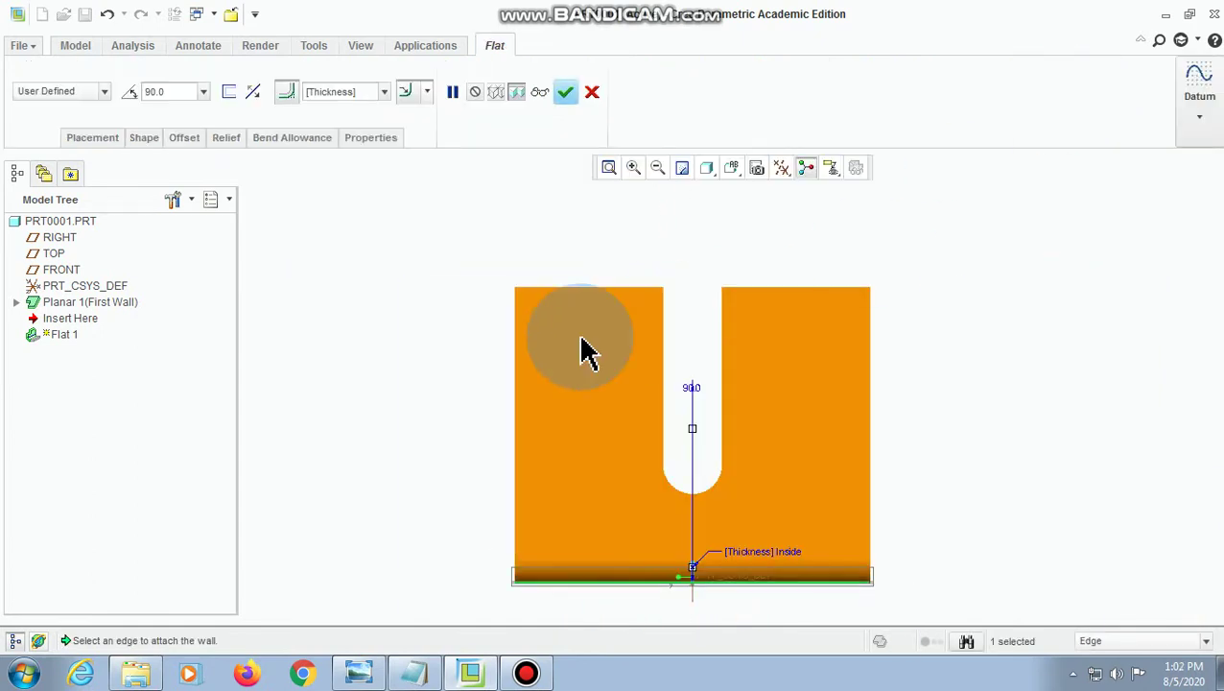
mouse_move(582, 350)
middle_down()
mouse_move(506, 347)
mouse_move(518, 364)
mouse_move(536, 346)
mouse_move(684, 431)
mouse_move(633, 388)
mouse_move(580, 371)
mouse_move(538, 429)
mouse_move(570, 493)
mouse_move(423, 453)
mouse_move(377, 481)
mouse_move(634, 538)
middle_up()
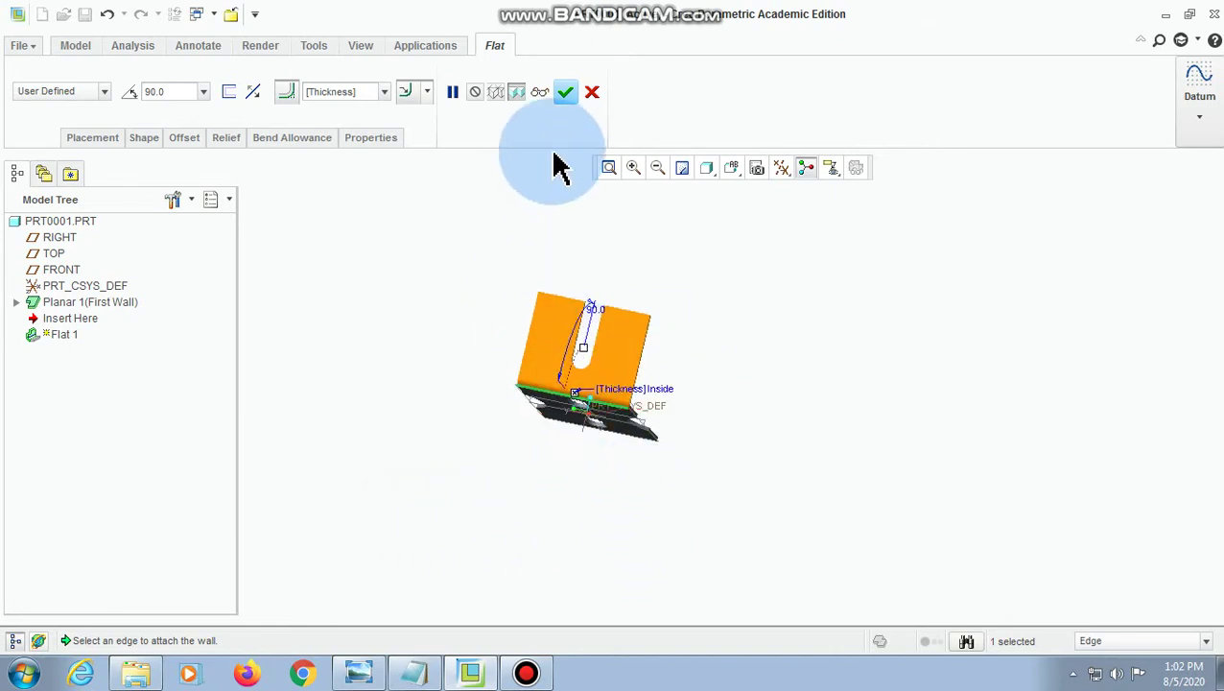
click(565, 96)
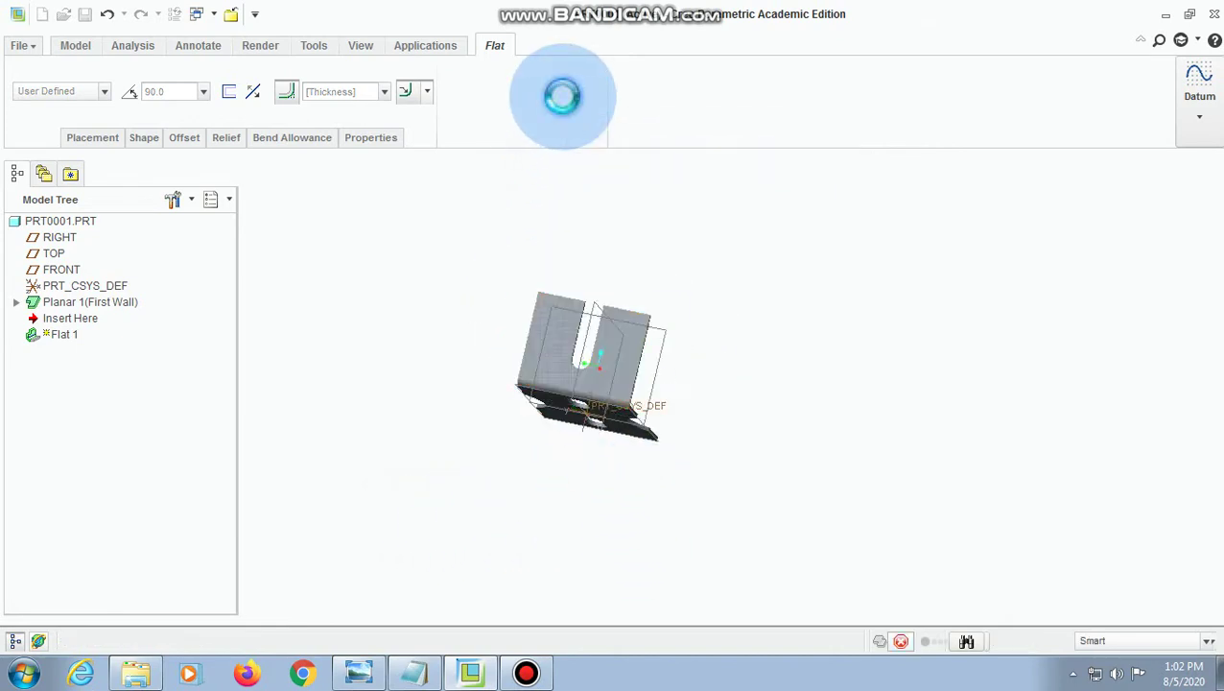
scroll(509, 365, up, 2)
scroll(508, 362, up, 2)
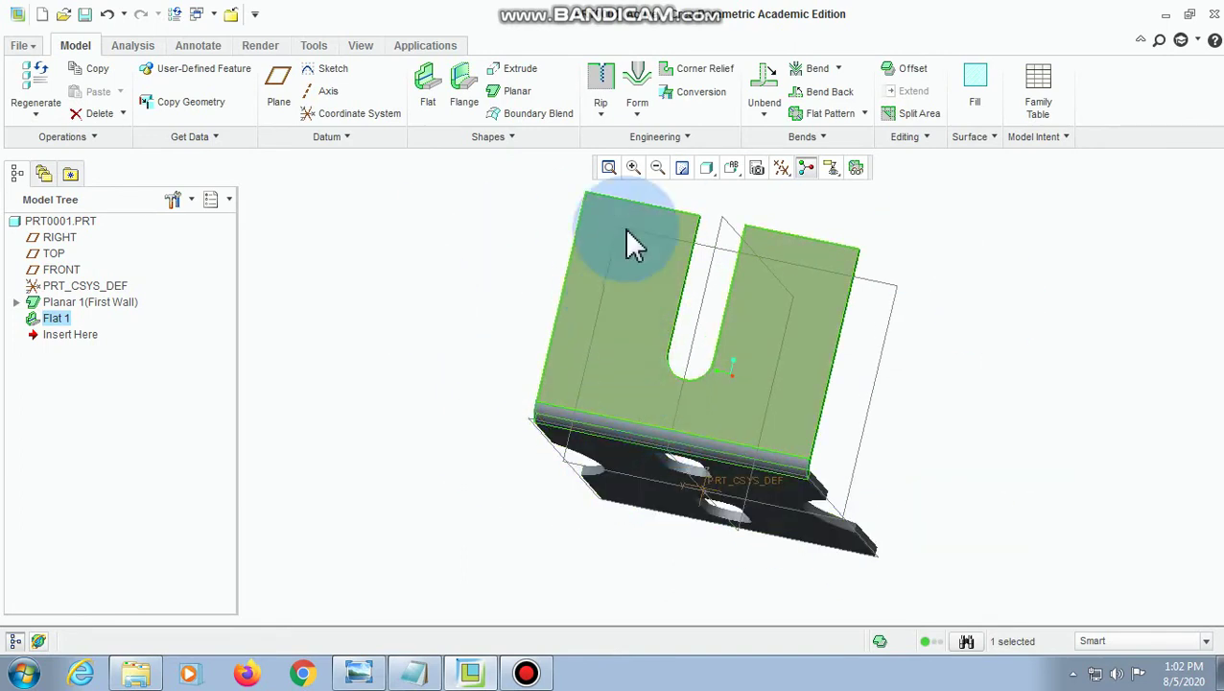
click(738, 176)
click(758, 191)
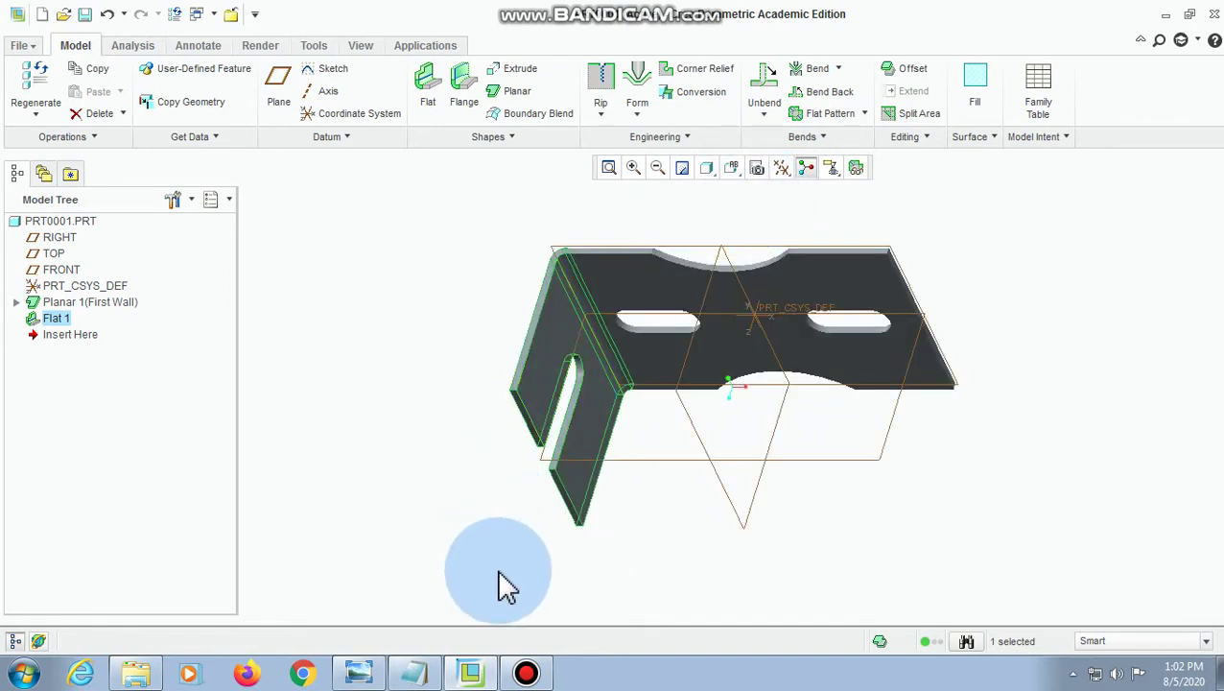
click(527, 674)
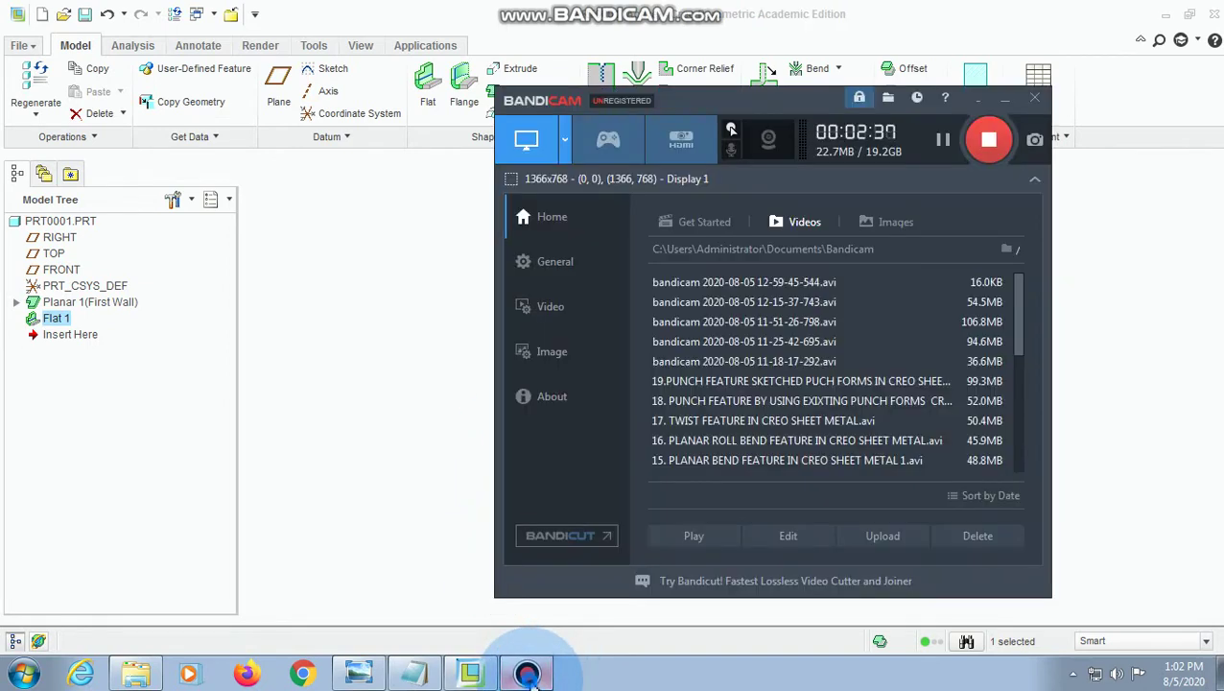
click(530, 676)
- Start an extruded cut with an internal sketch placed on the slotted flat wall's outer face
middle_drag(840, 494, 916, 499)
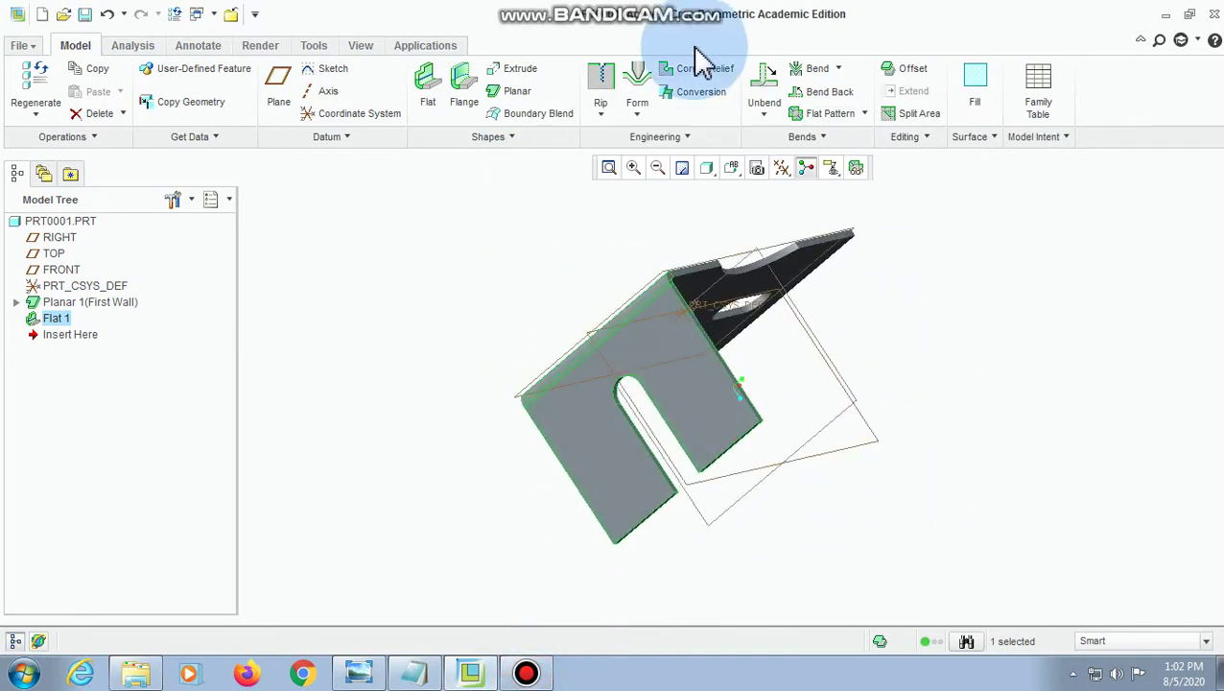
click(521, 71)
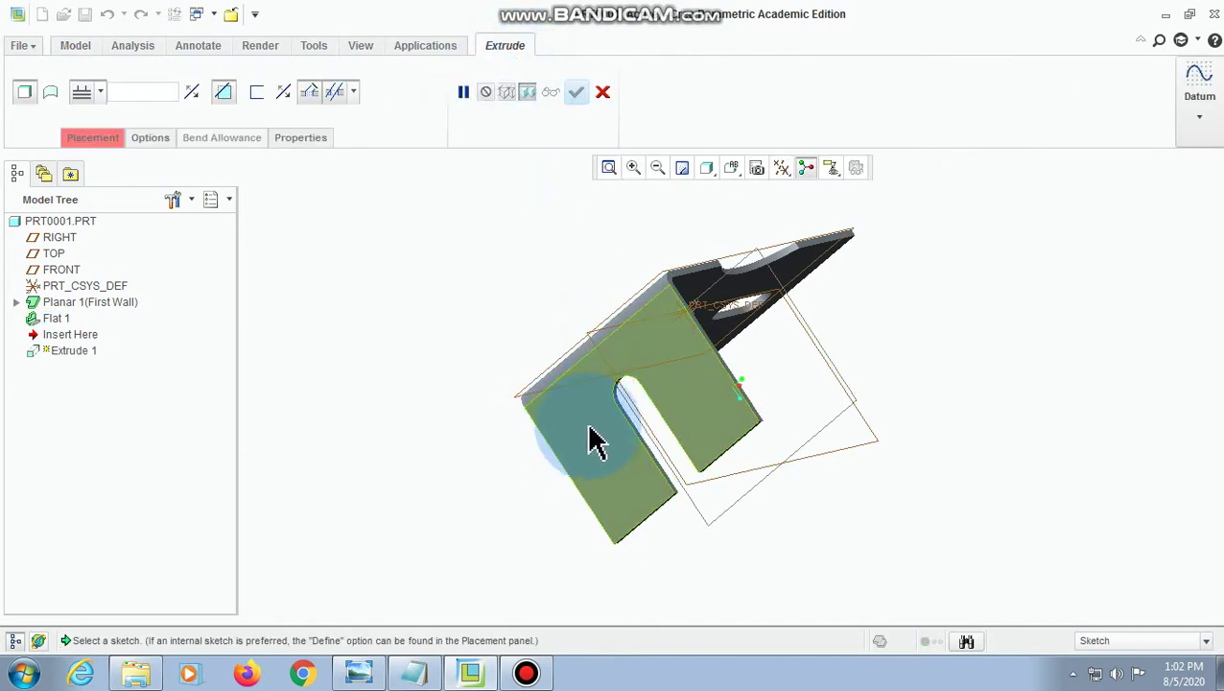
click(104, 139)
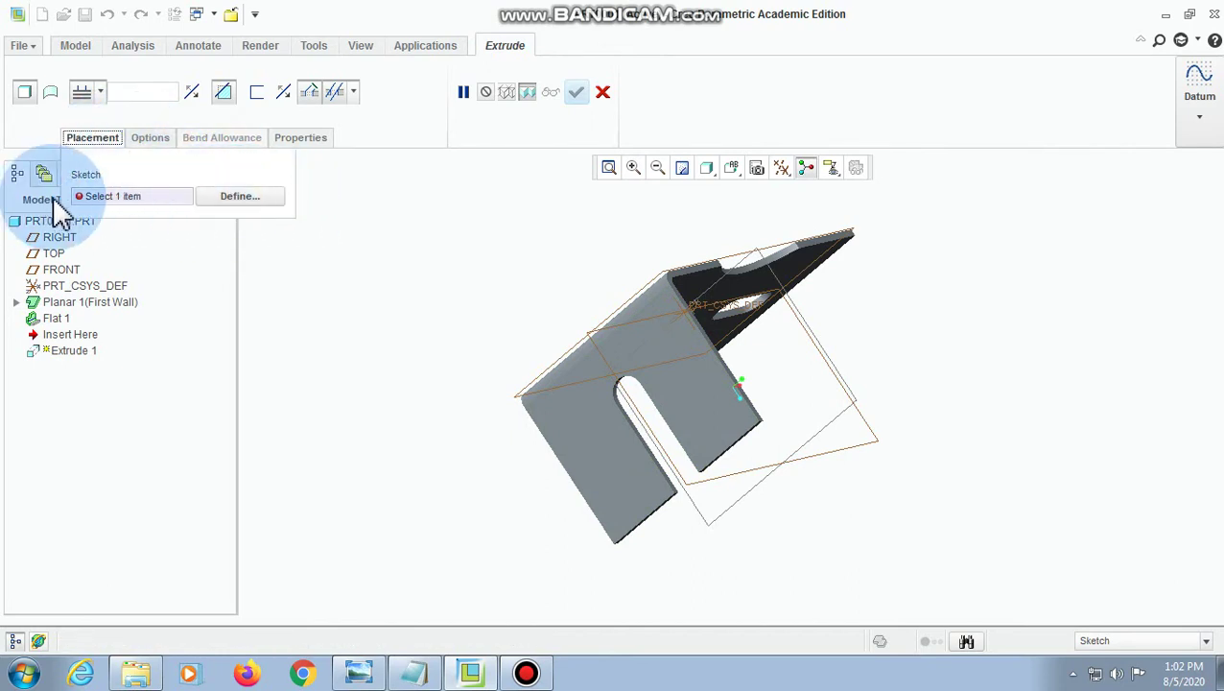
click(569, 436)
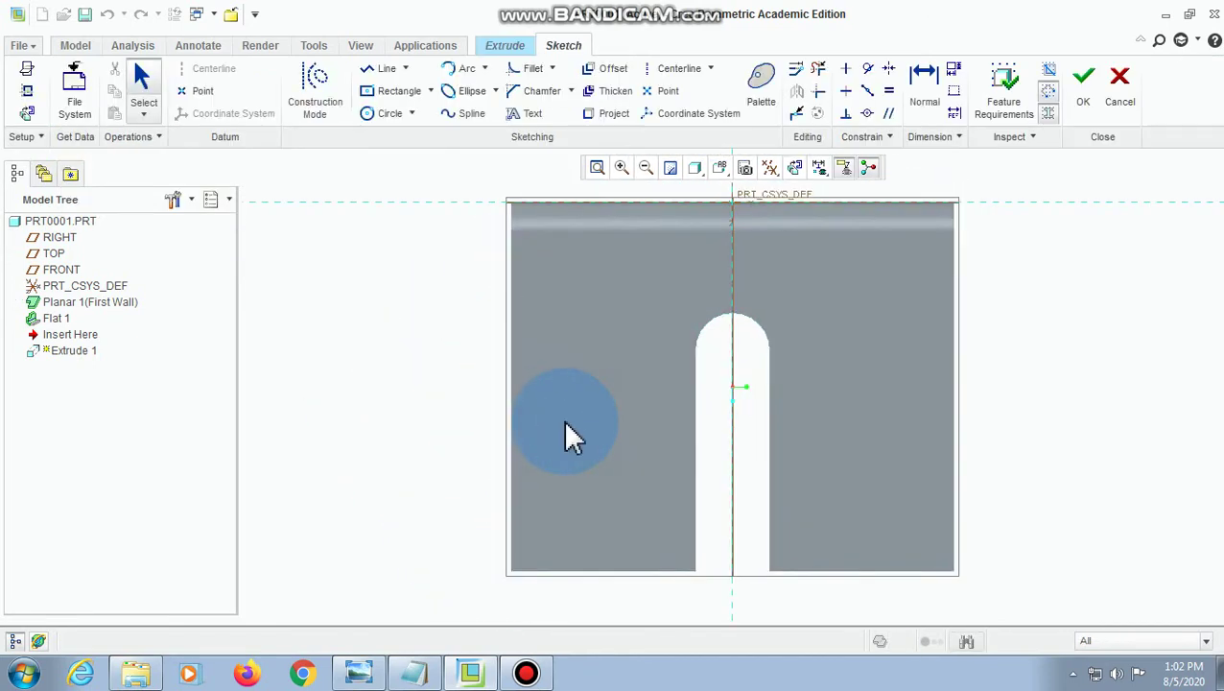
- Add a vertical centerline through the middle of the slotted wall
click(665, 71)
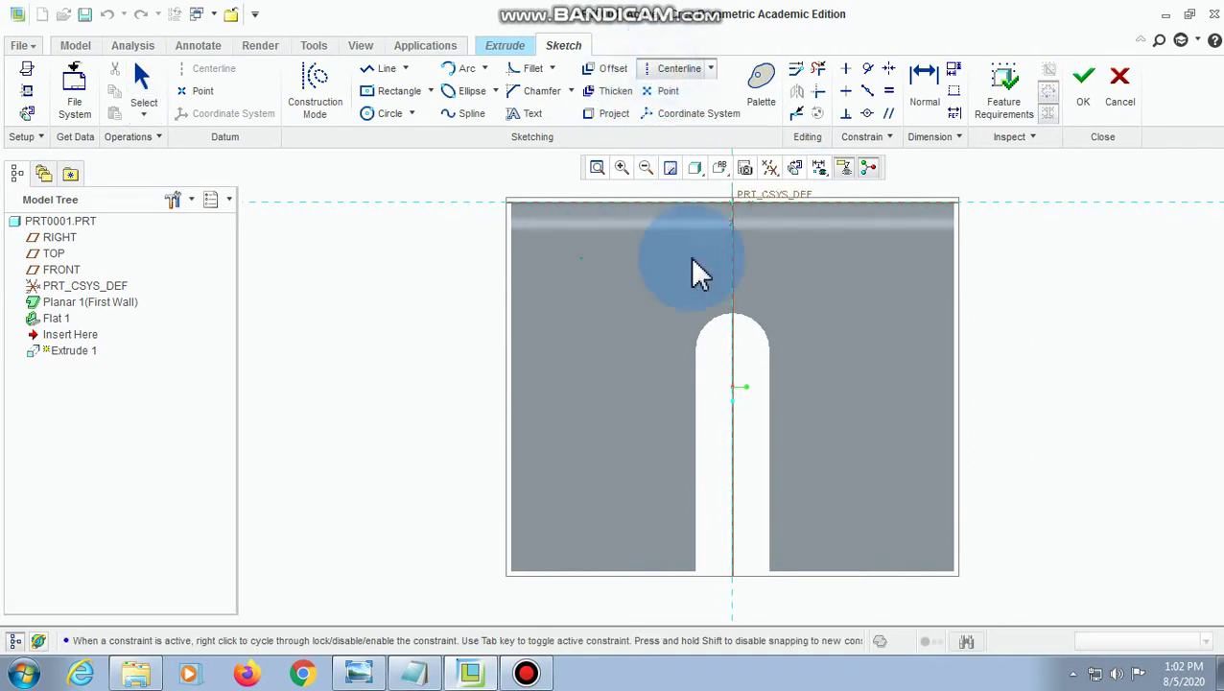
click(733, 576)
click(756, 290)
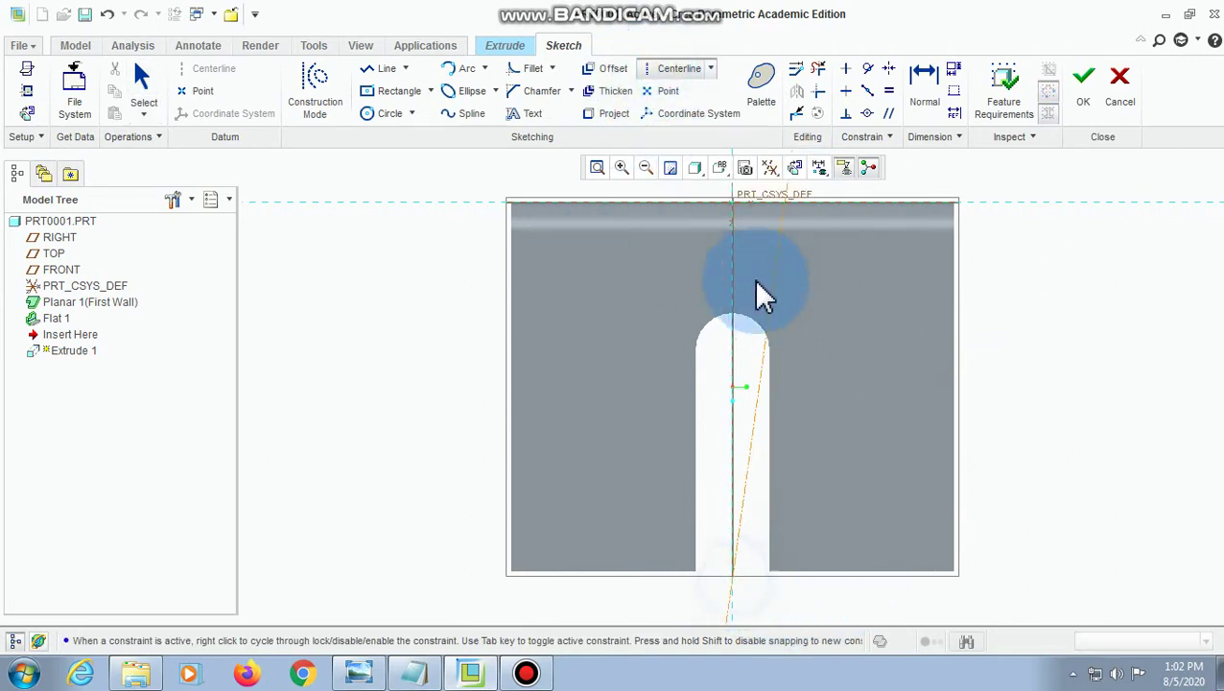
click(733, 230)
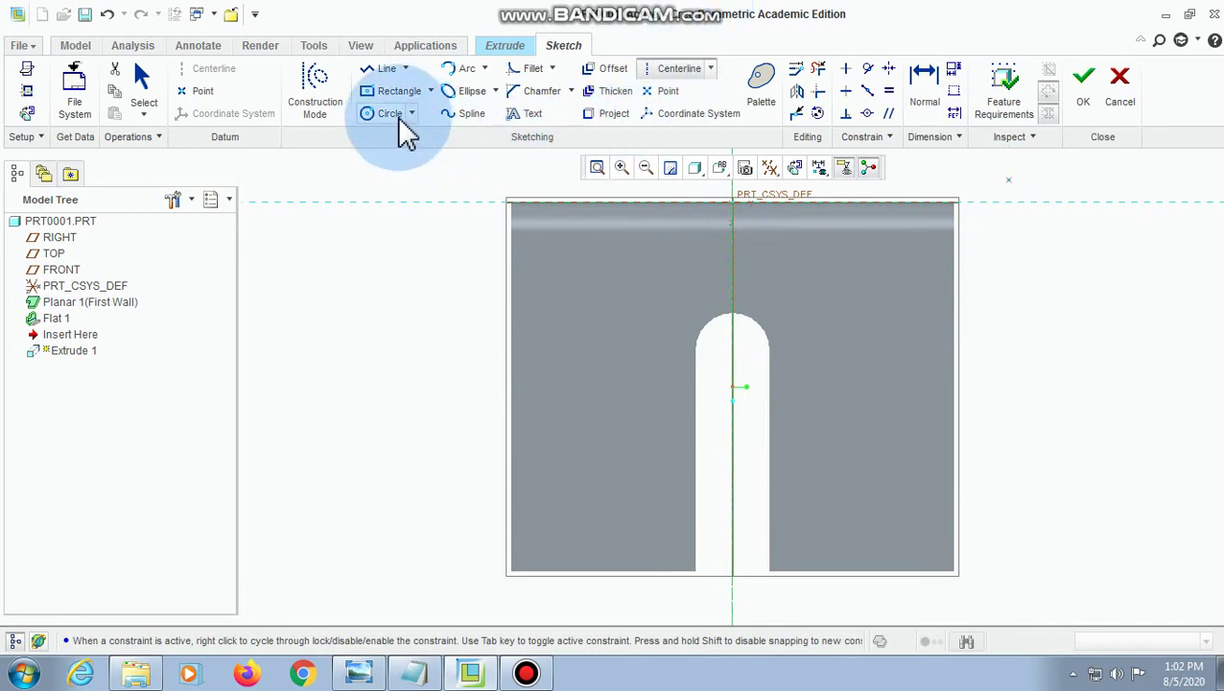
- Sketch a circle left of the slot near the wall's open end and set its diameter to 6.3 per the reference drawing
click(374, 114)
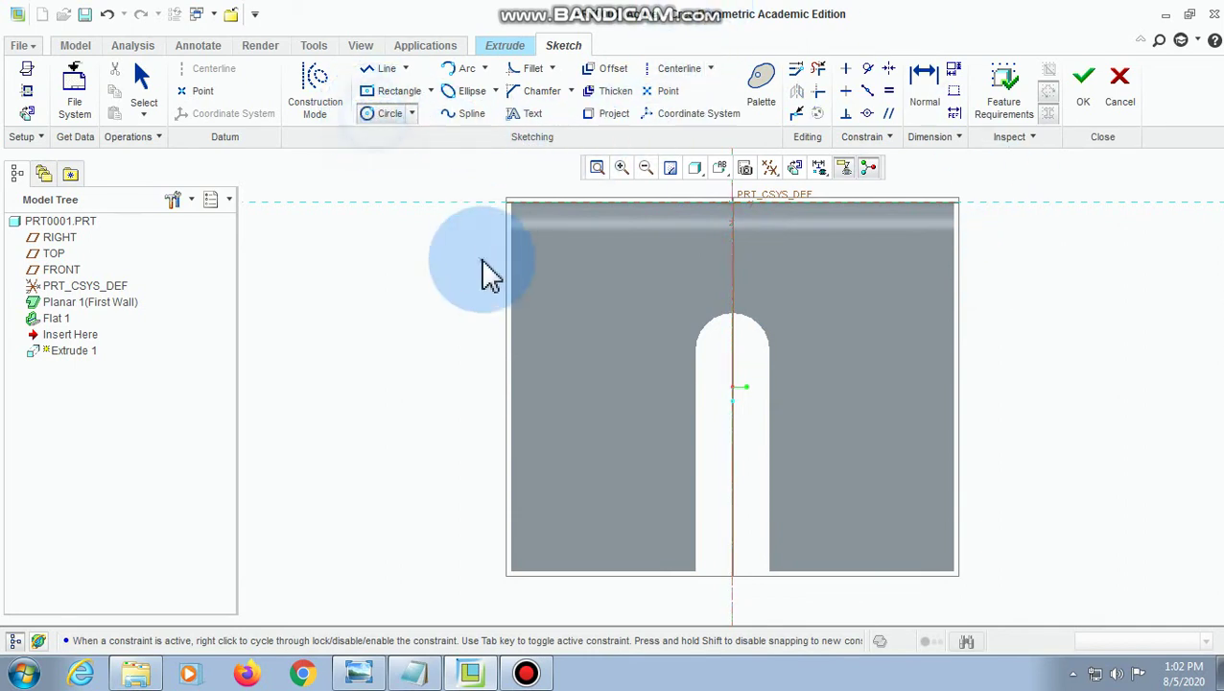
click(596, 500)
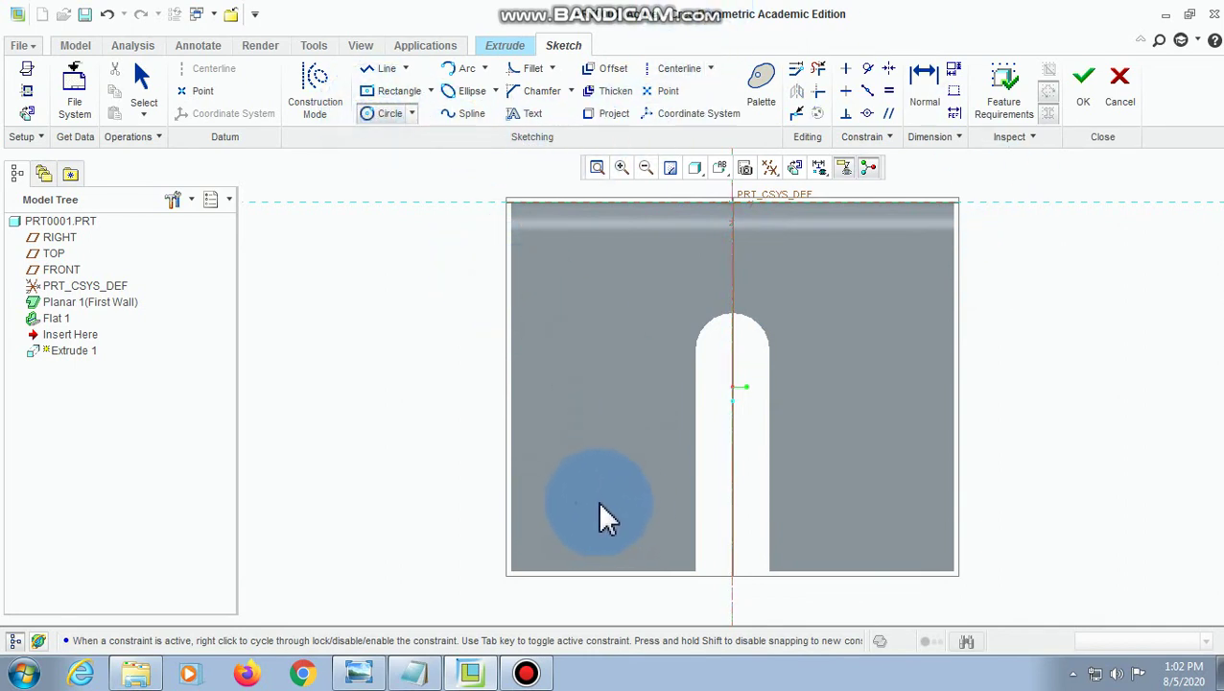
click(617, 474)
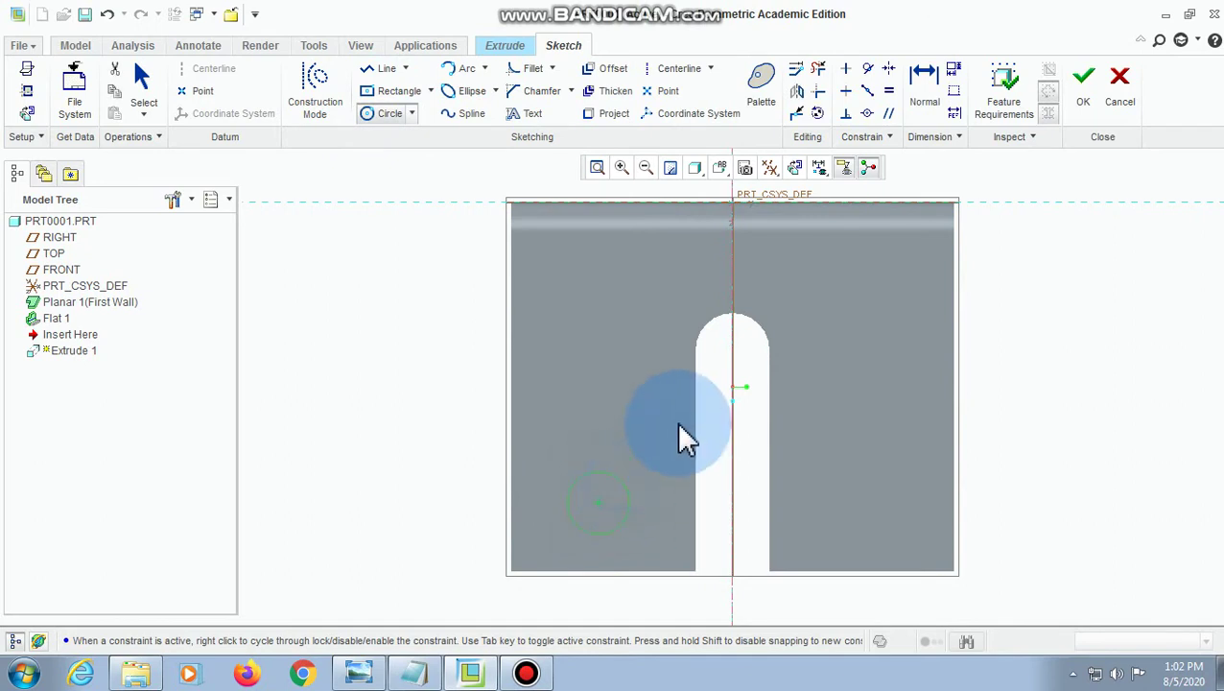
click(902, 108)
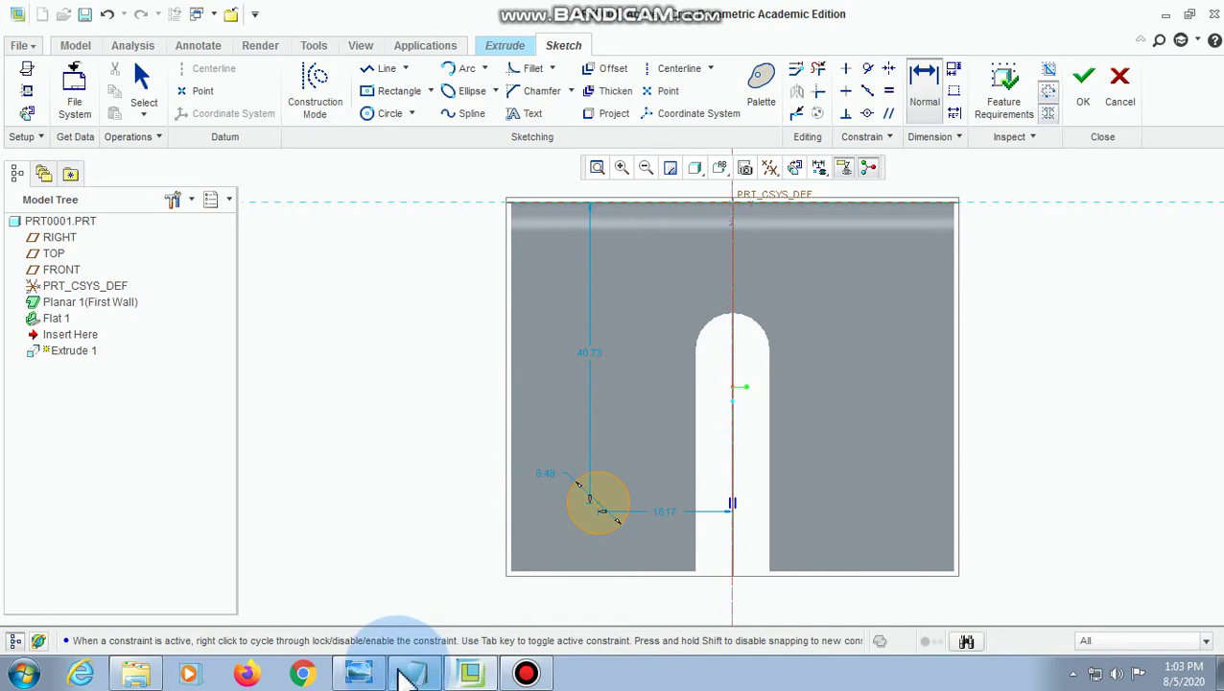
click(361, 671)
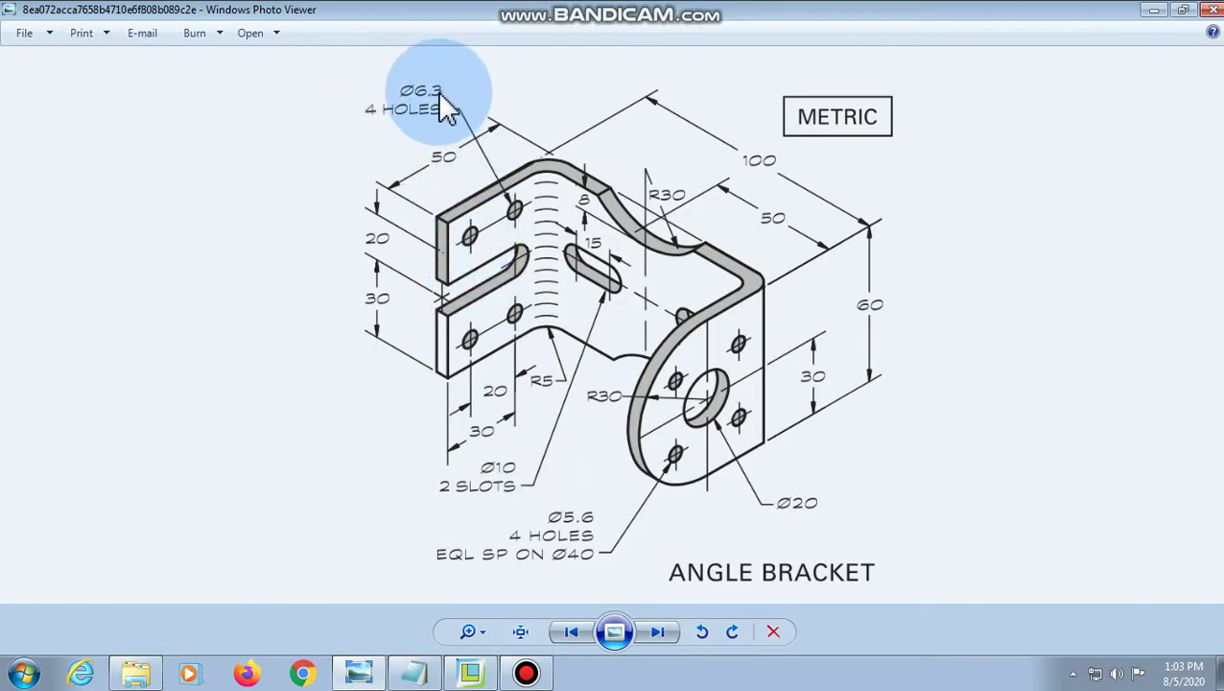
click(470, 672)
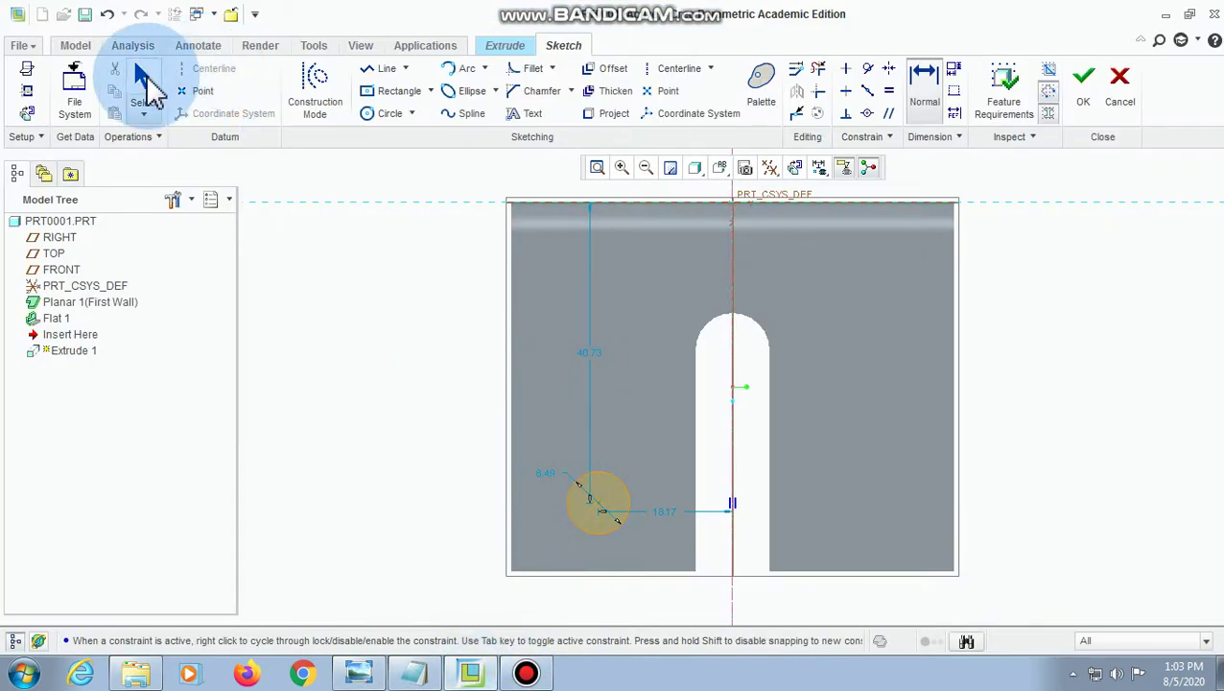
click(142, 80)
drag(541, 473, 477, 497)
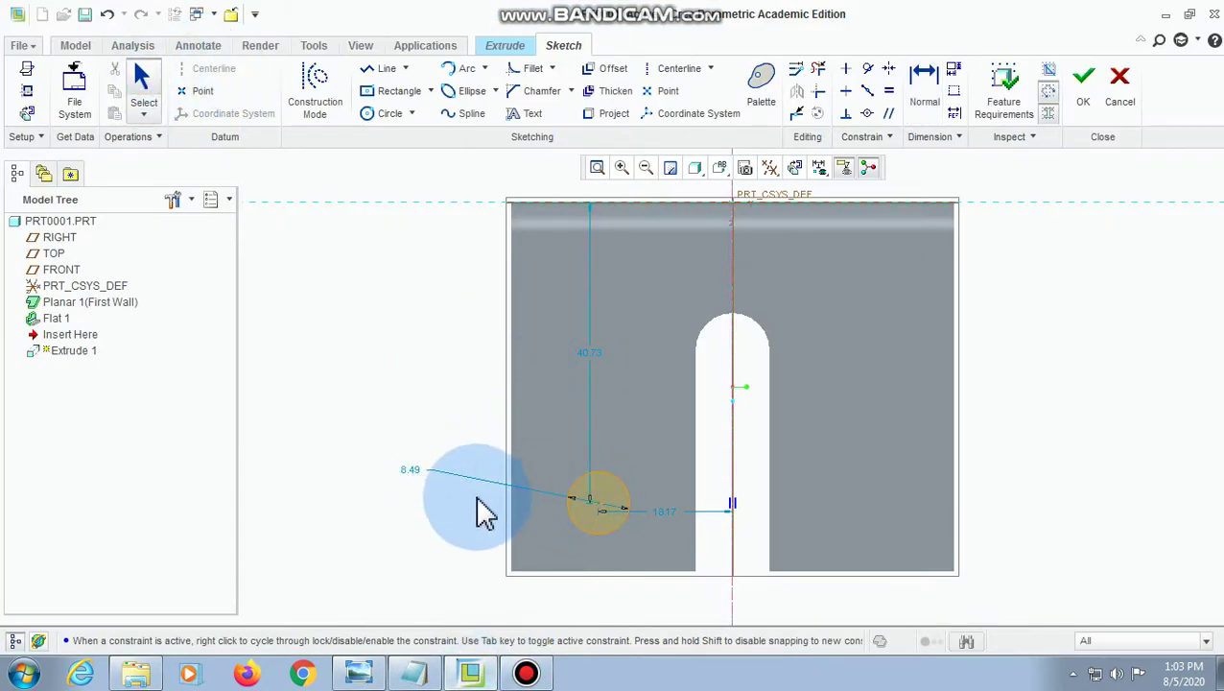
double_click(410, 471)
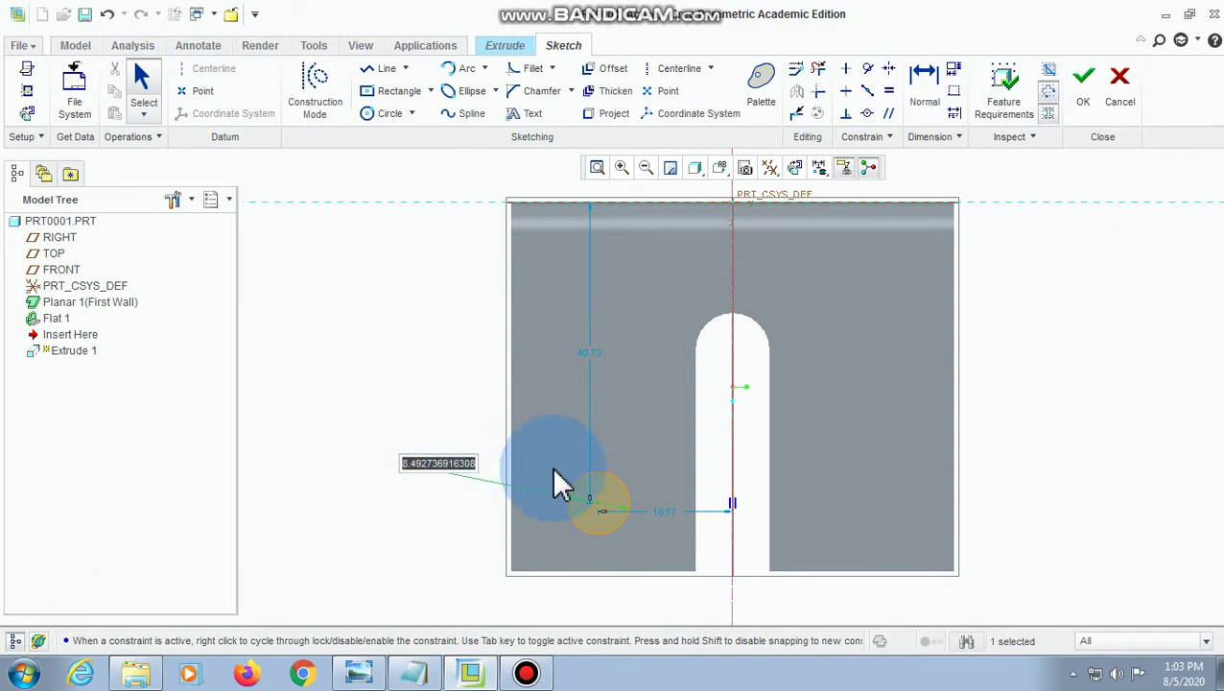
text(6.3)
key(Return)
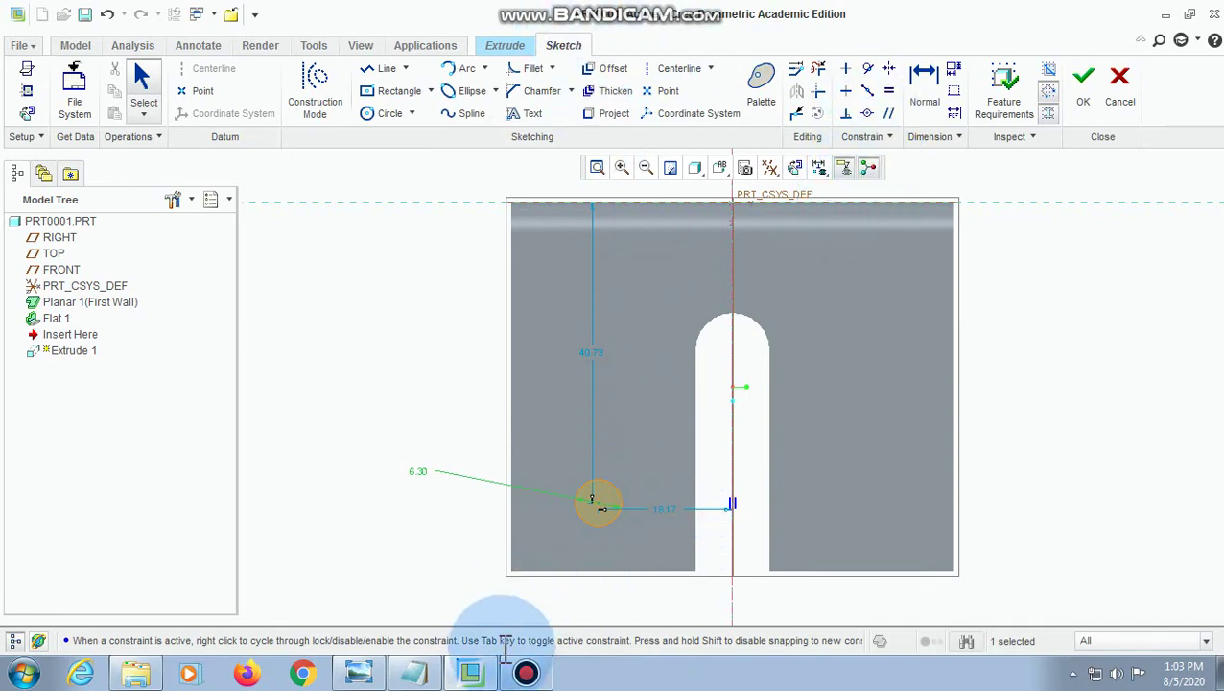
- Check the reference drawing and sketch a second circle of equal diameter, vertically aligned with the first and nearer the bend
click(472, 673)
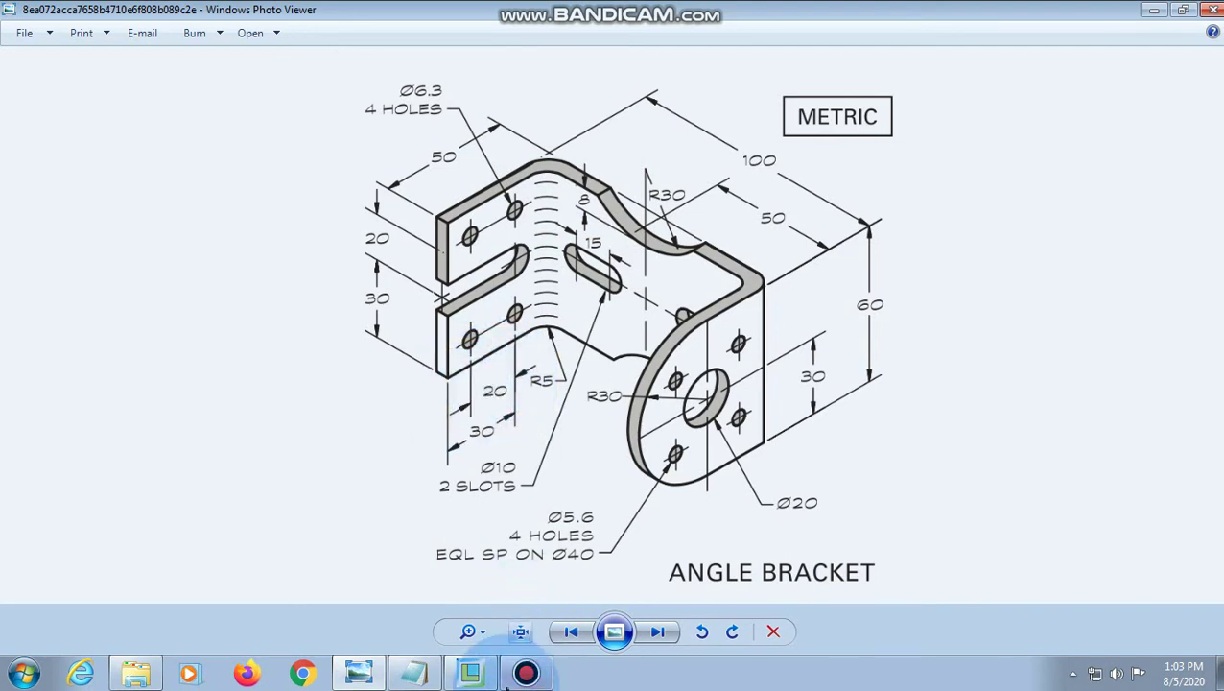
click(472, 674)
click(367, 113)
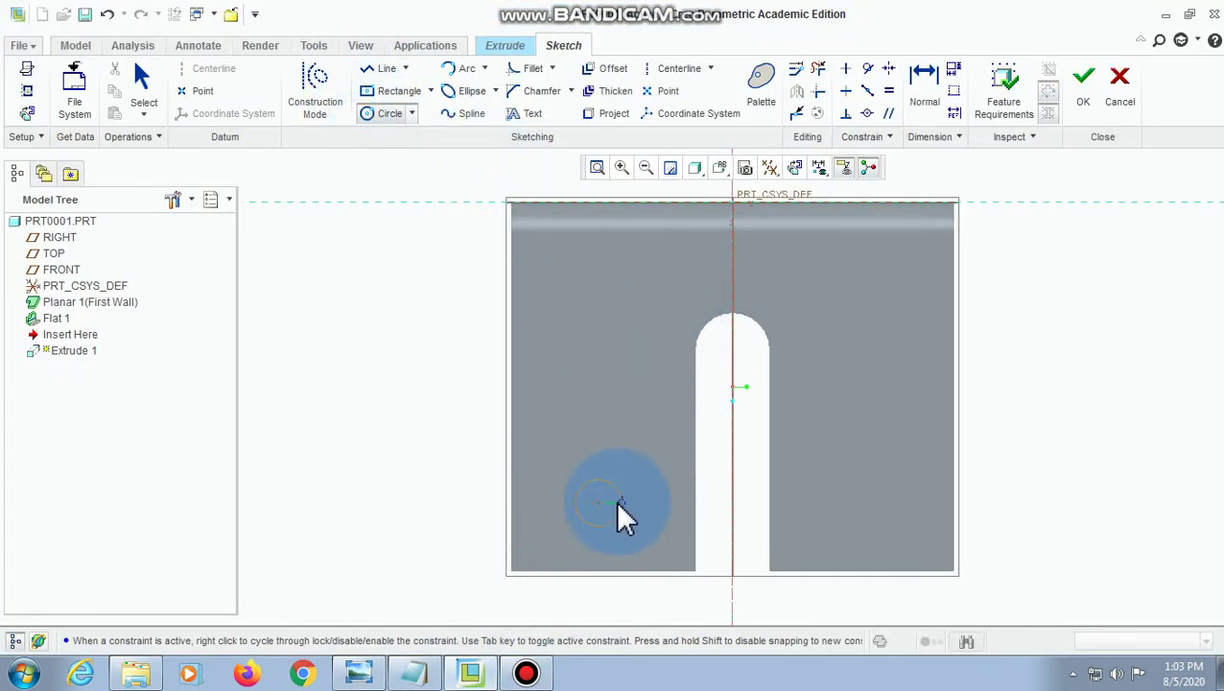
click(597, 374)
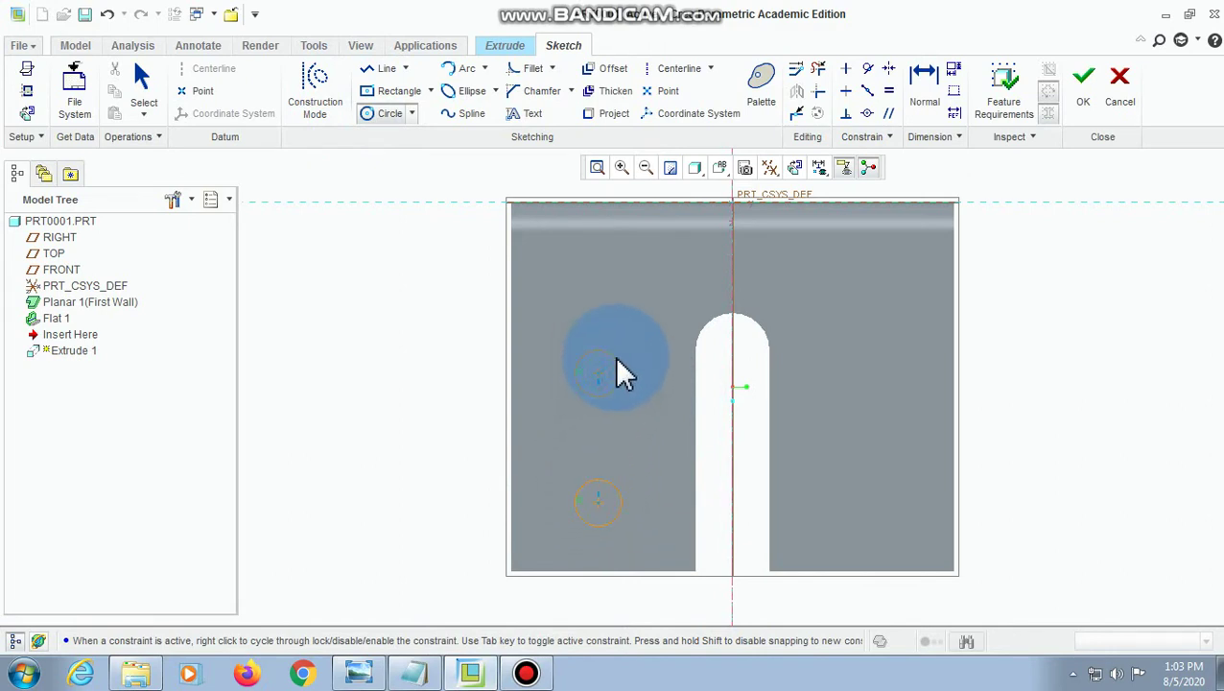
click(623, 374)
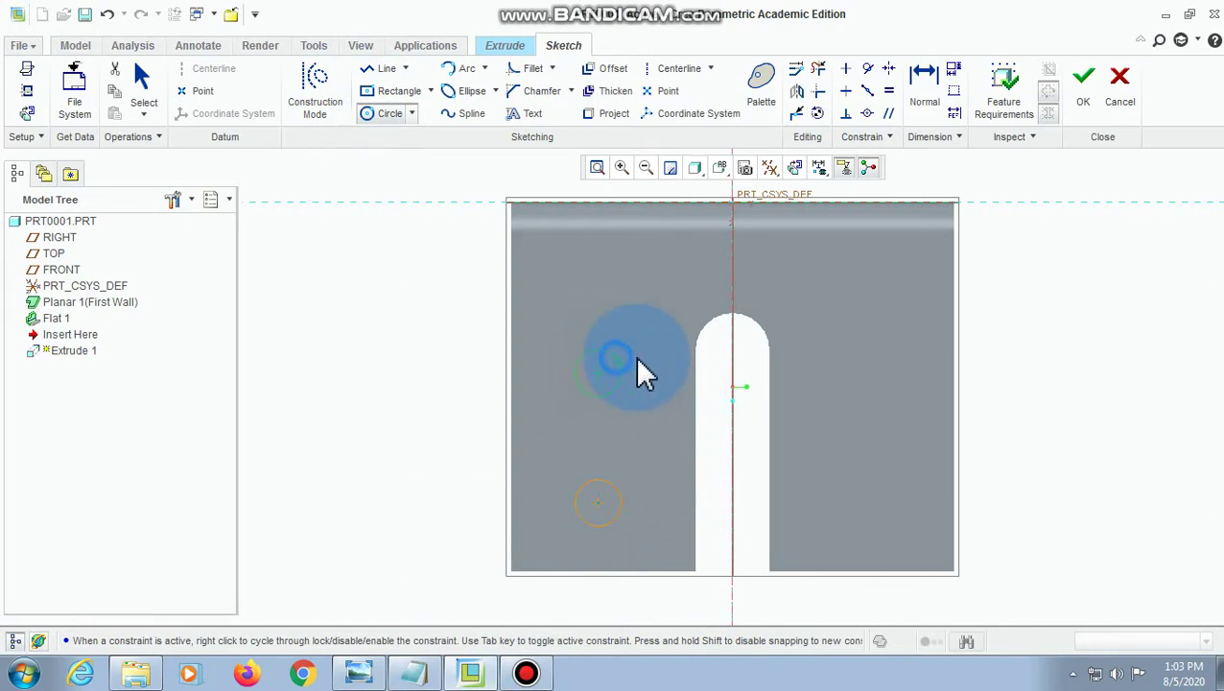
- Dimension the center-to-center spacing of the two circles and set it to 20 per the reference drawing
click(923, 78)
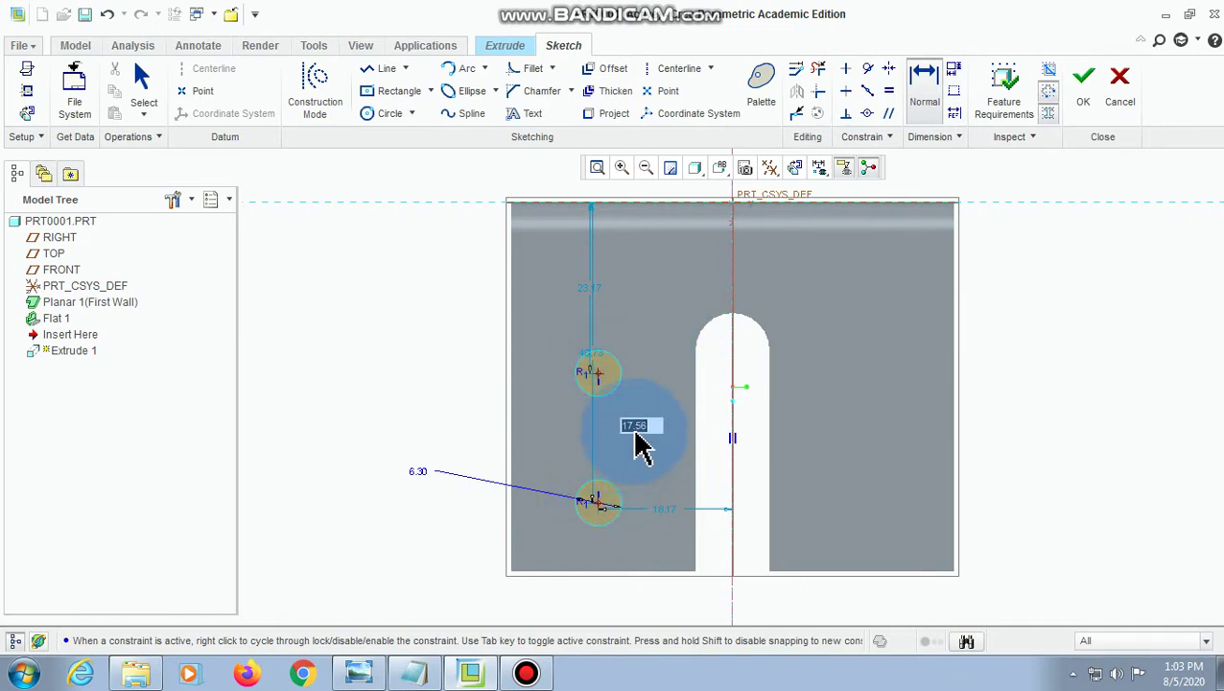
click(358, 672)
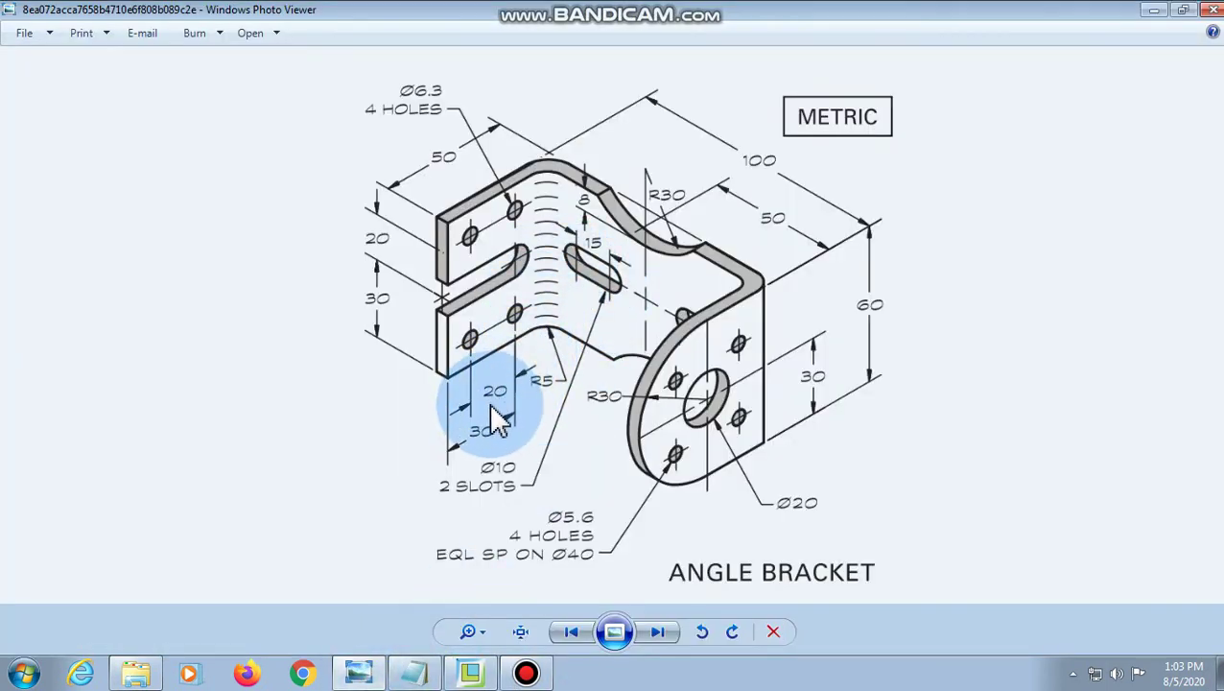
click(470, 672)
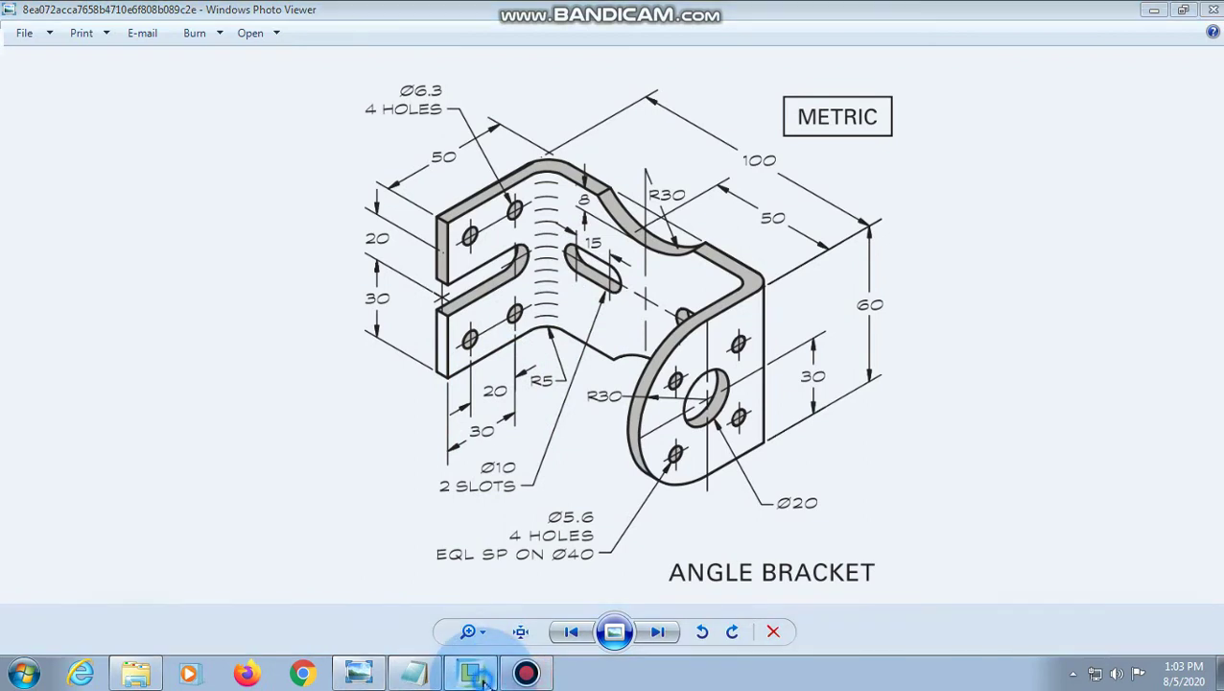
double_click(643, 443)
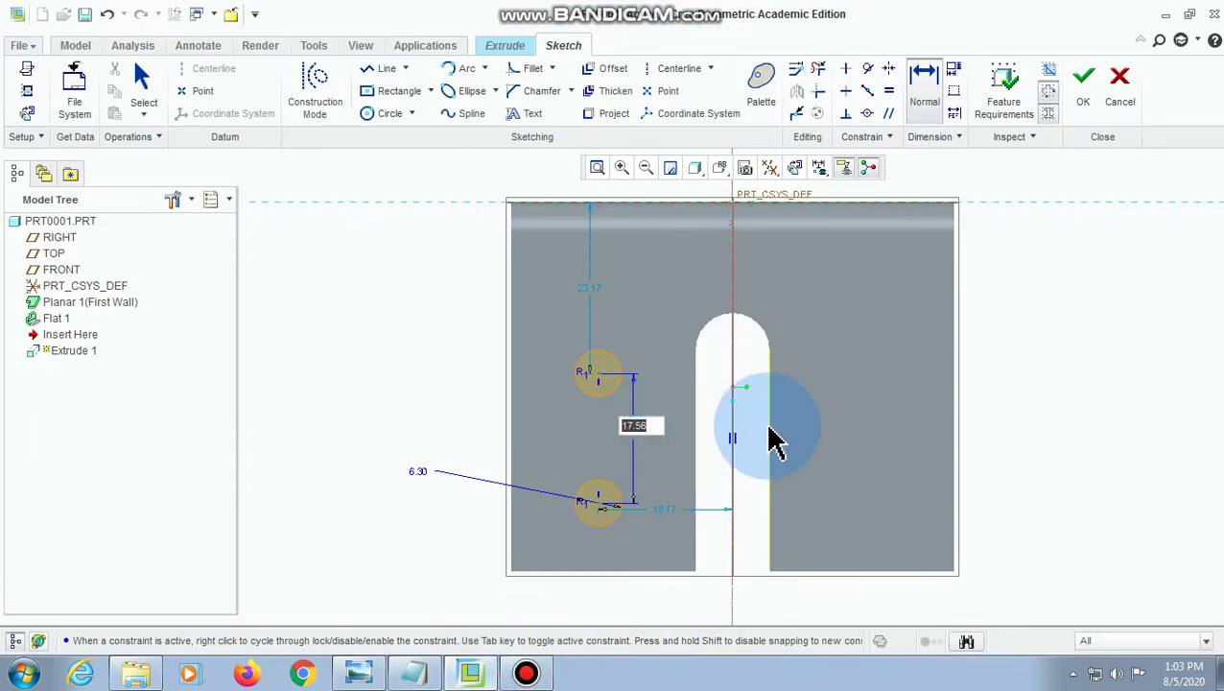
text(3)
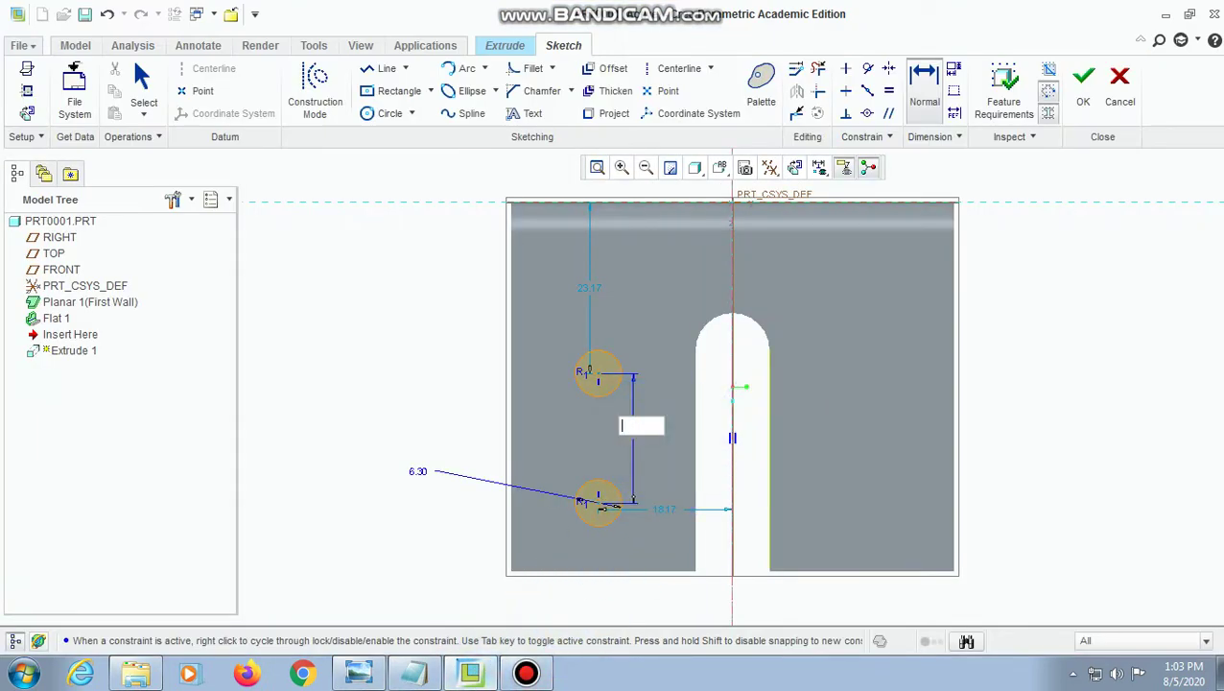
click(767, 428)
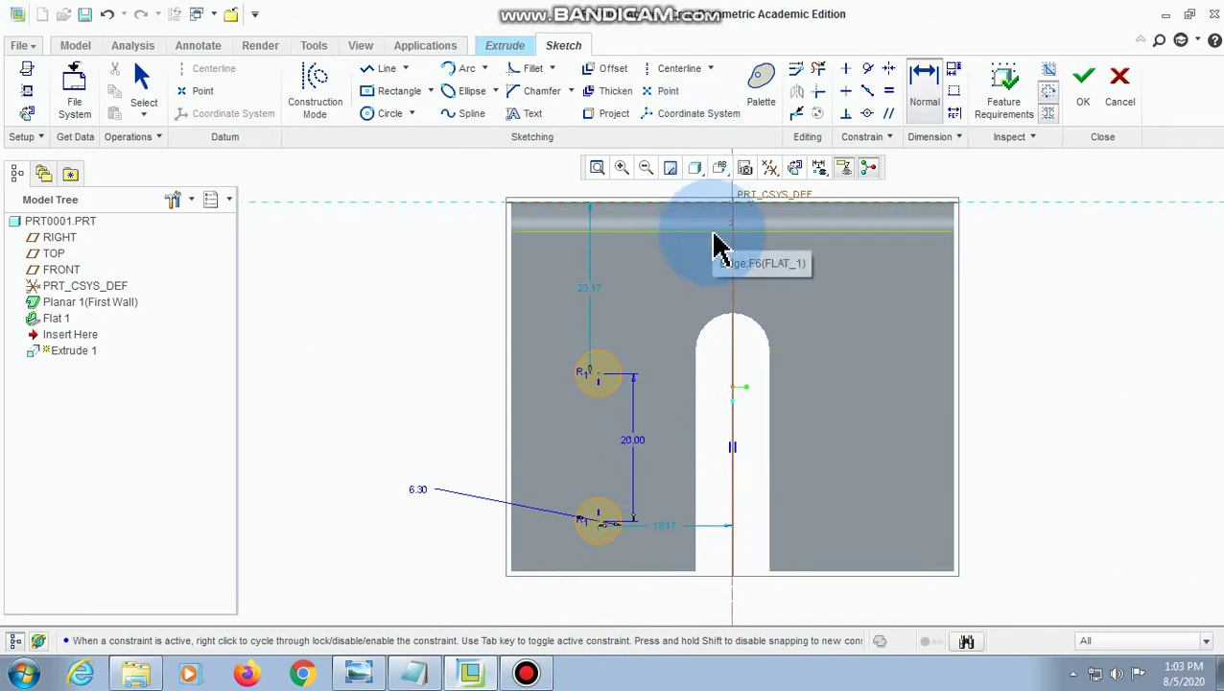
- Dimension the circle nearest the wall's open edge from that edge and set the distance to 10 per the reference drawing
scroll(628, 329, up, 2)
scroll(632, 336, down, 3)
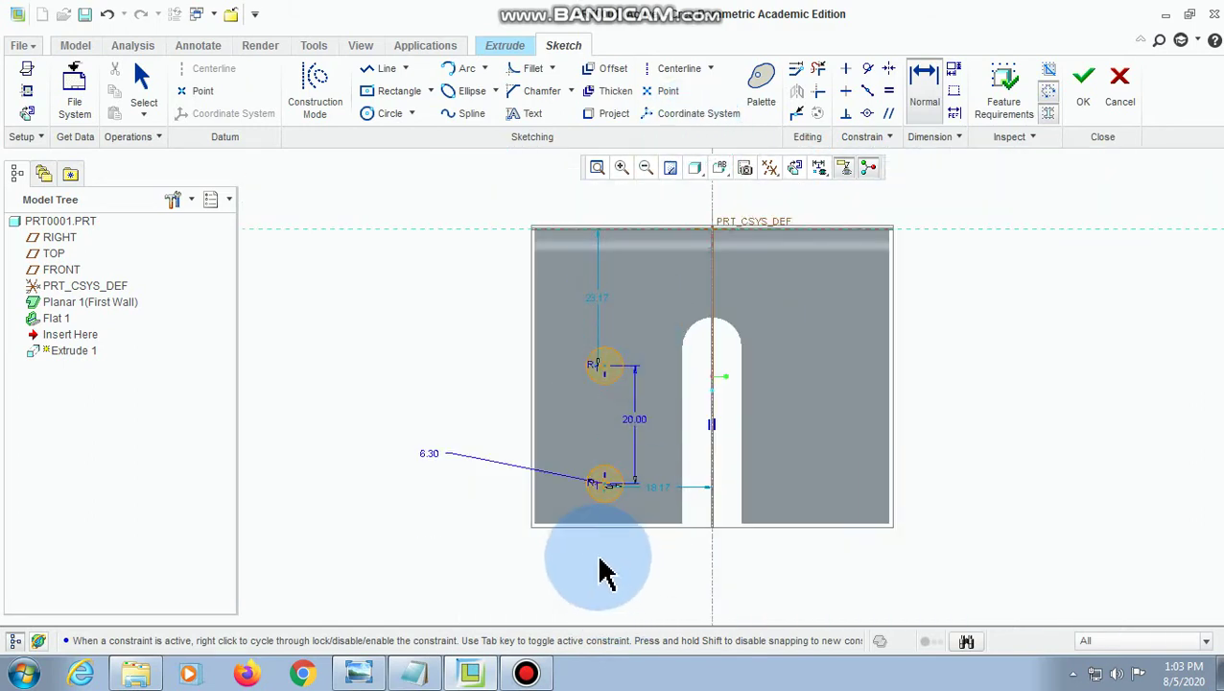
scroll(600, 573, up, 2)
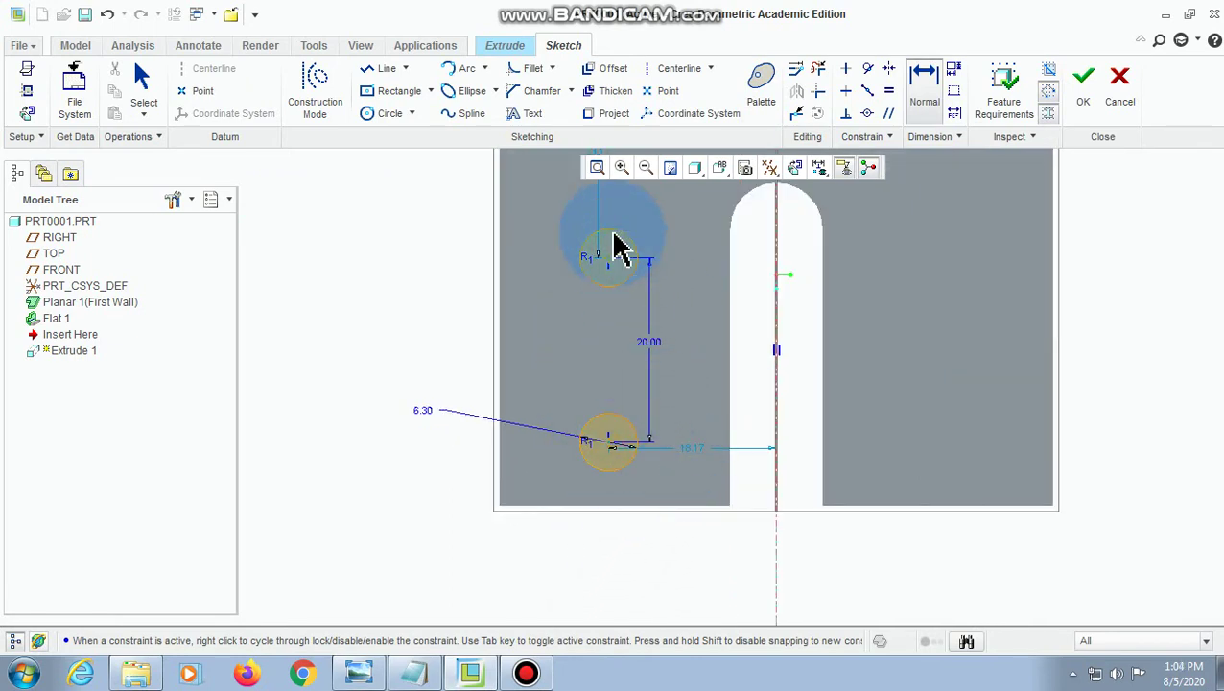
scroll(669, 430, down, 2)
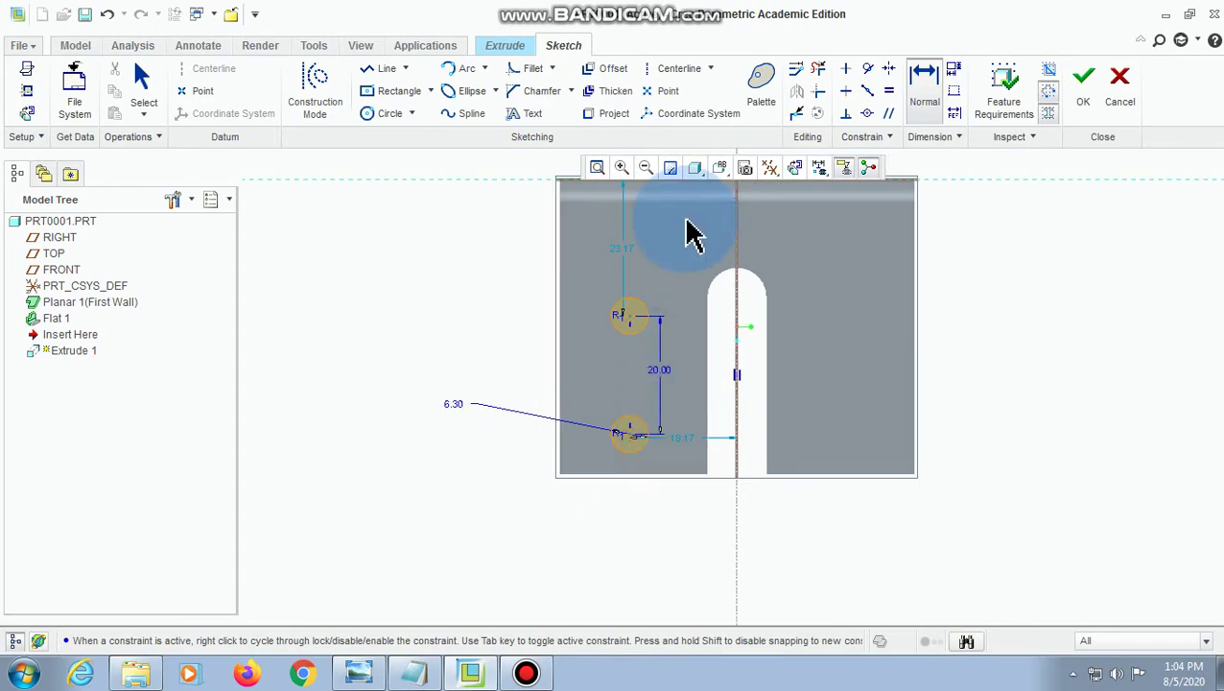
click(940, 96)
scroll(640, 499, up, 3)
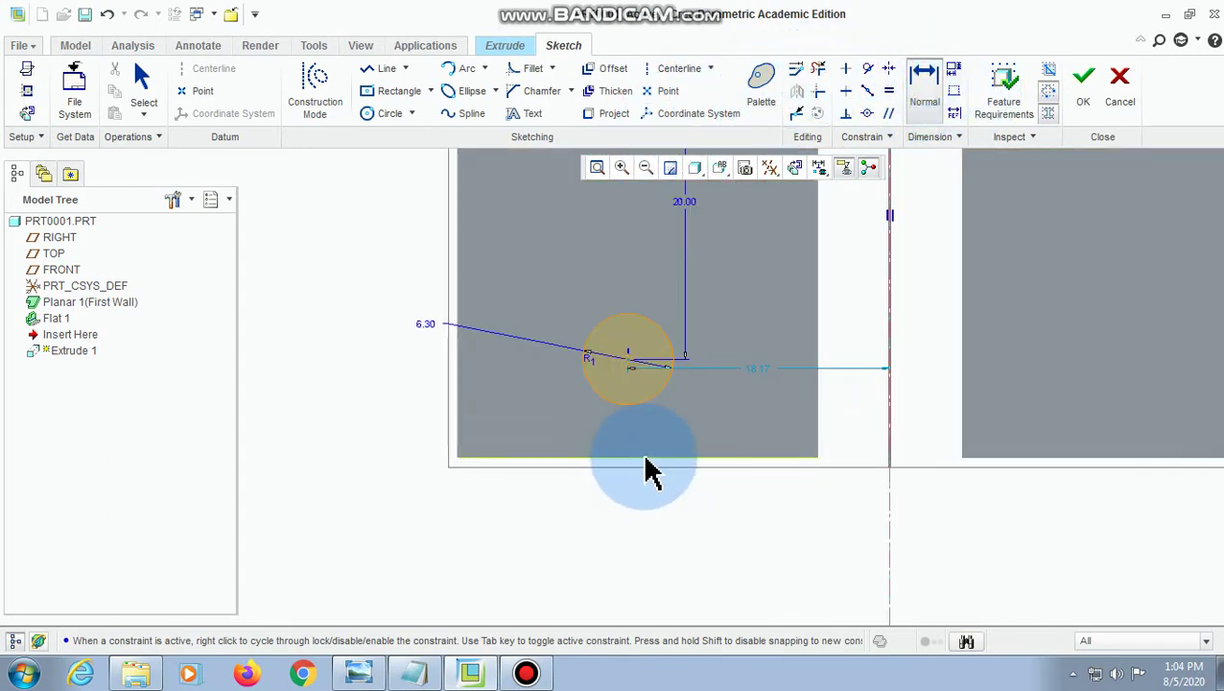
click(650, 460)
click(628, 367)
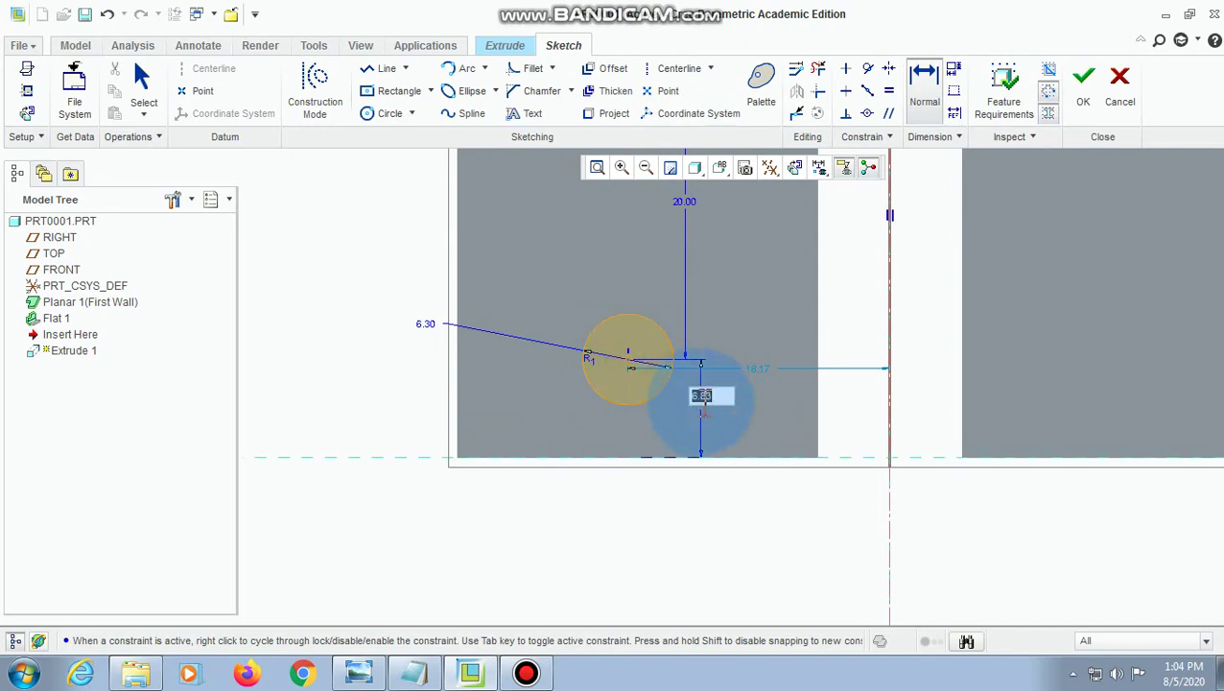
click(470, 673)
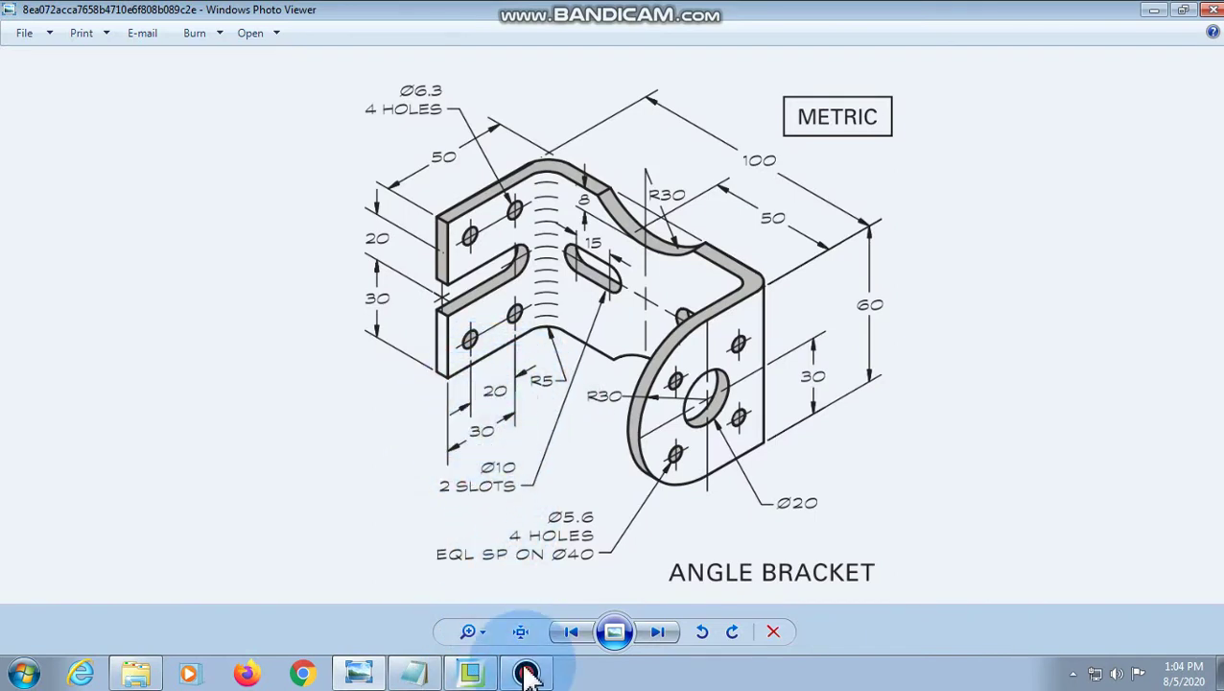
click(470, 674)
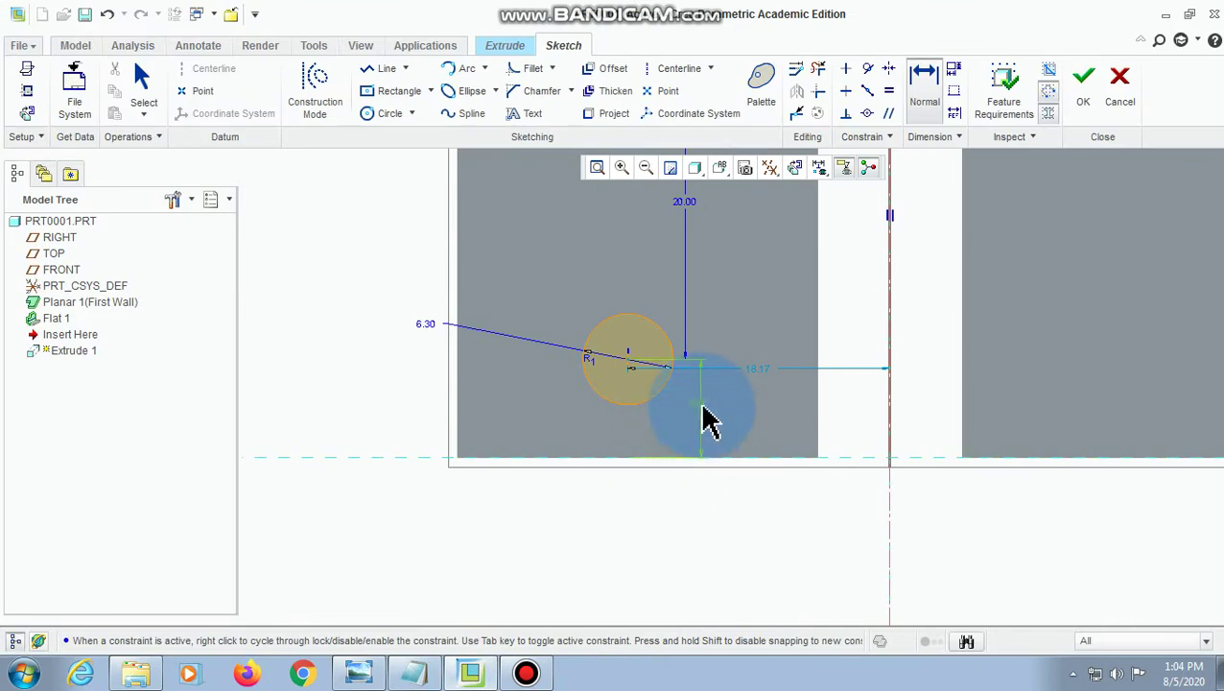
text(10)
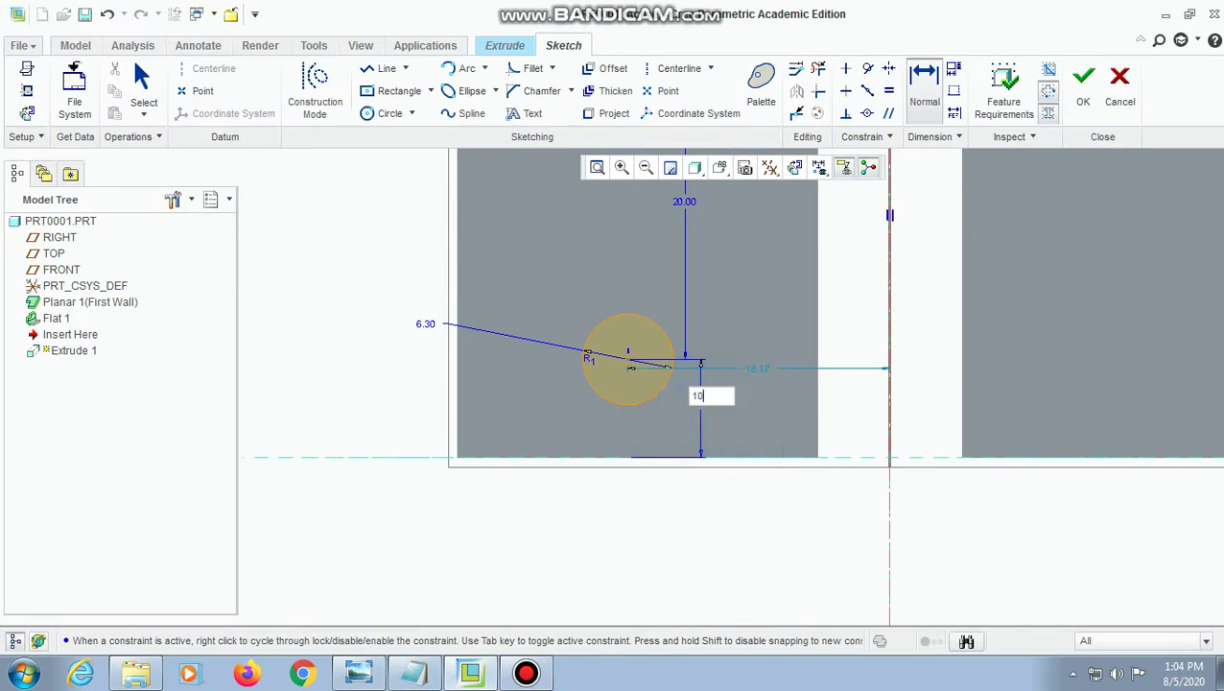
key(Return)
scroll(693, 456, up, 2)
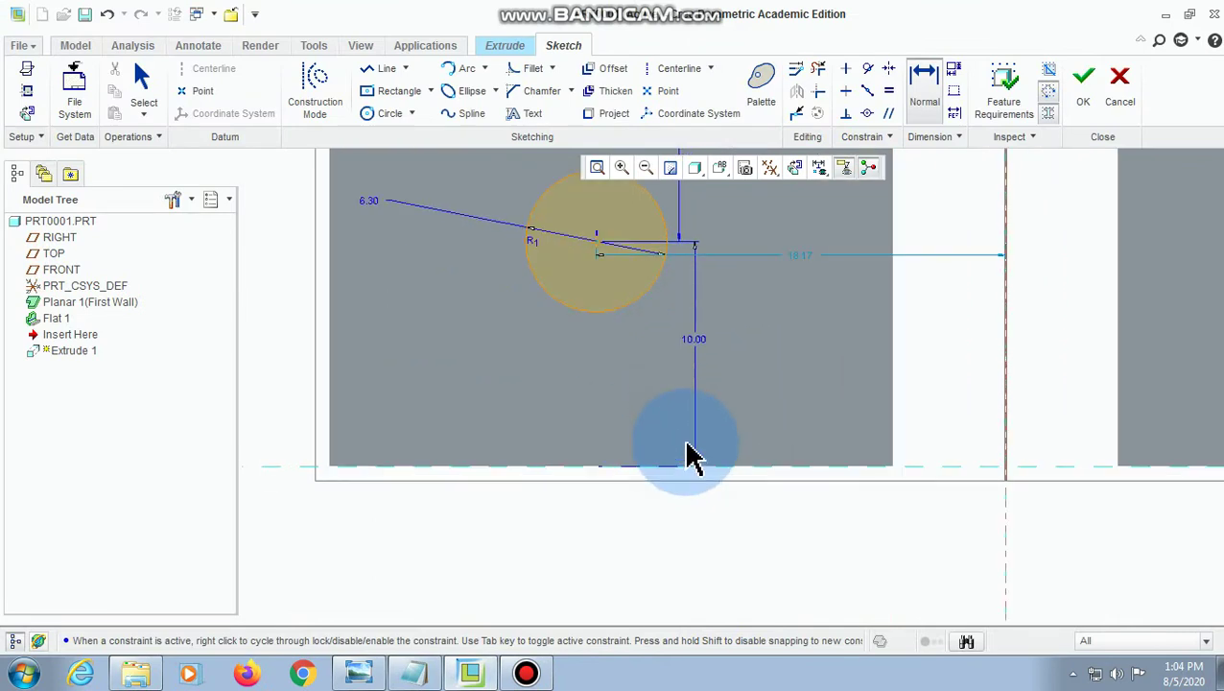
scroll(694, 456, down, 2)
- Move the circle-to-centerline dimension below the wall and set it to 20 per the reference drawing
click(142, 82)
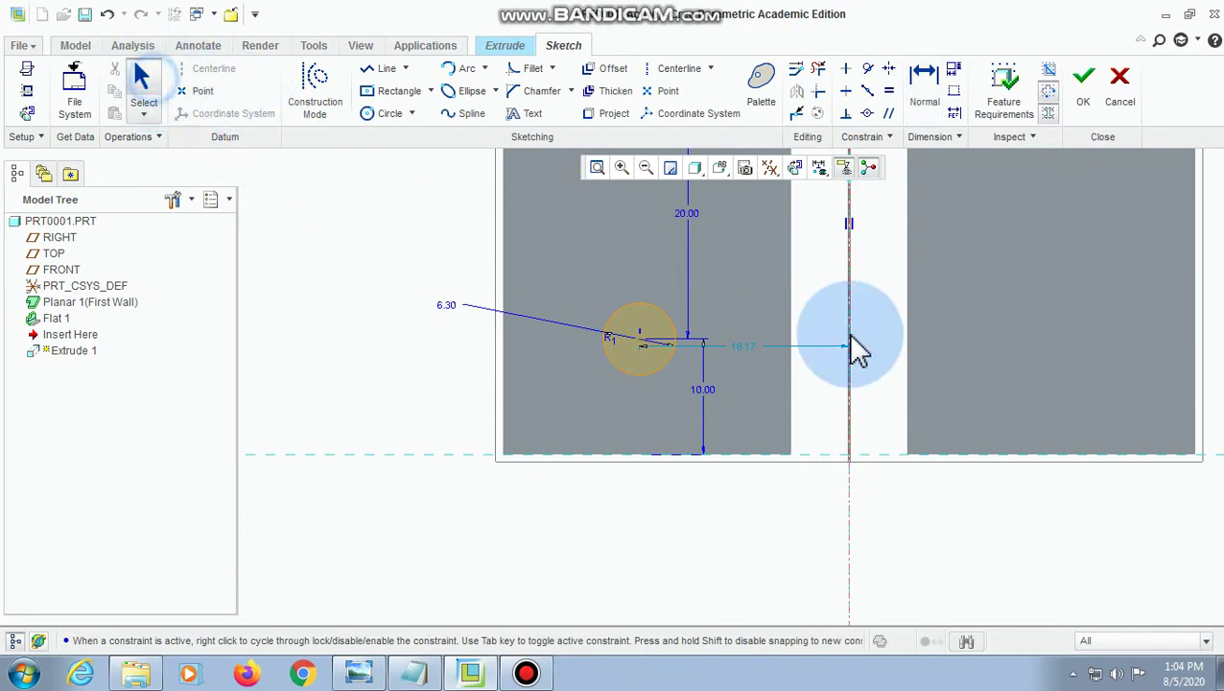
drag(738, 351, 731, 568)
scroll(731, 527, down, 2)
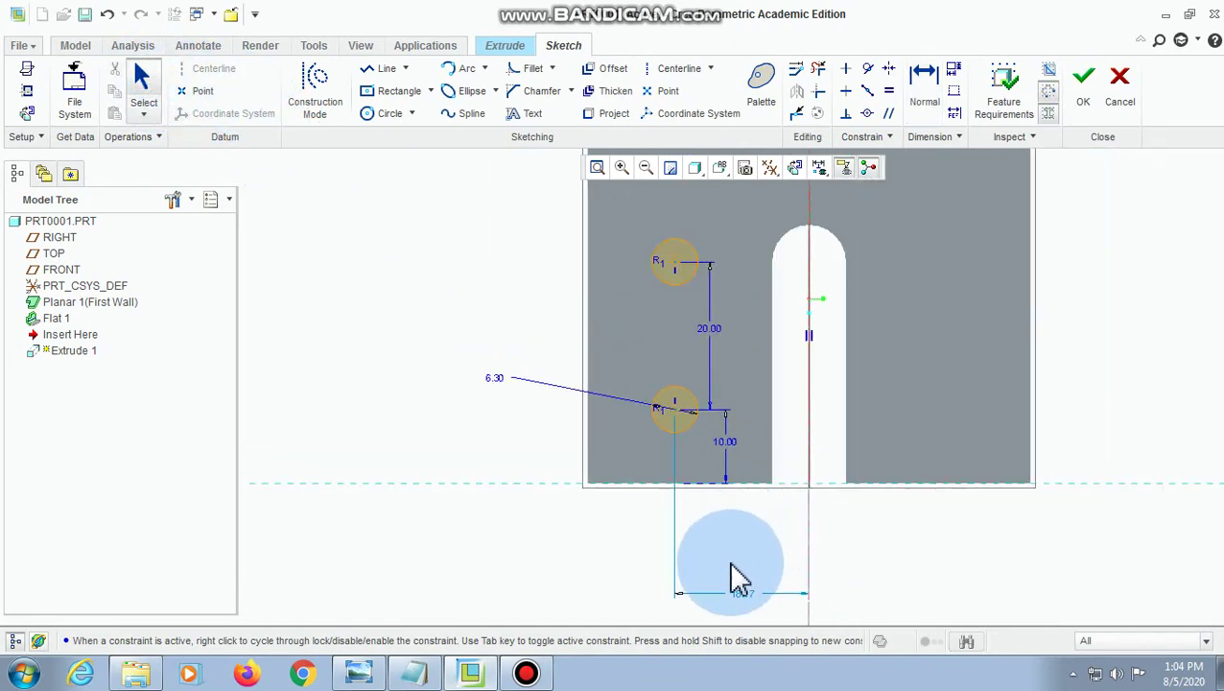
click(372, 672)
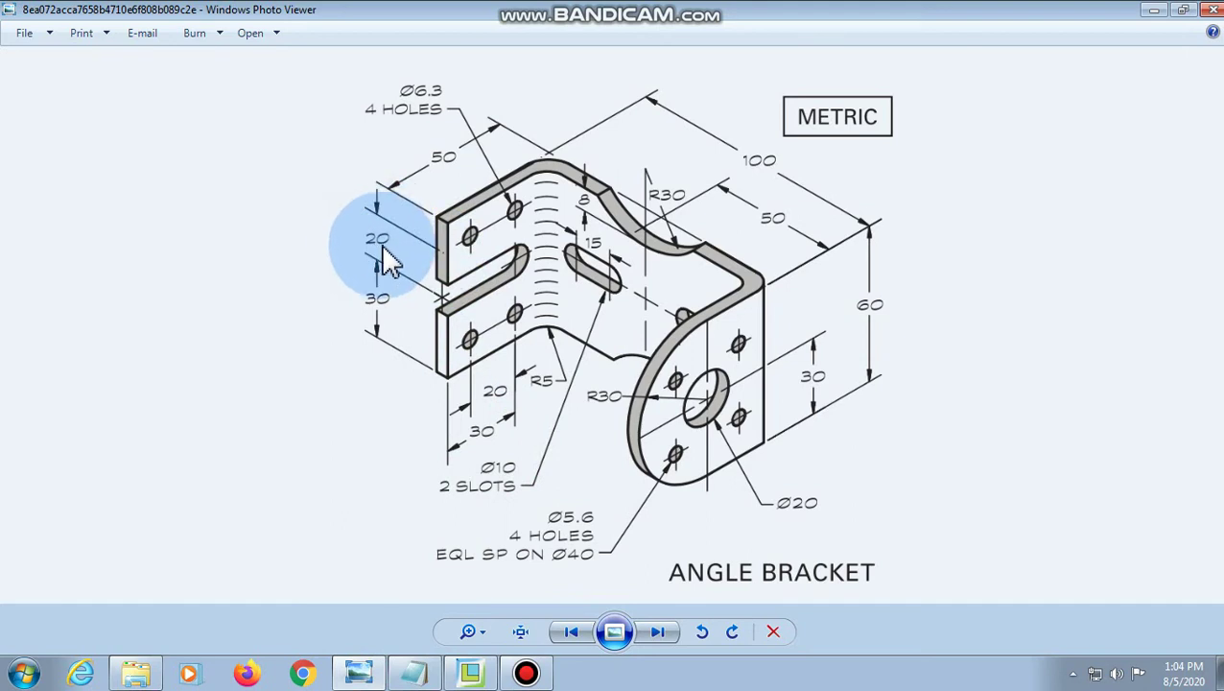
click(475, 672)
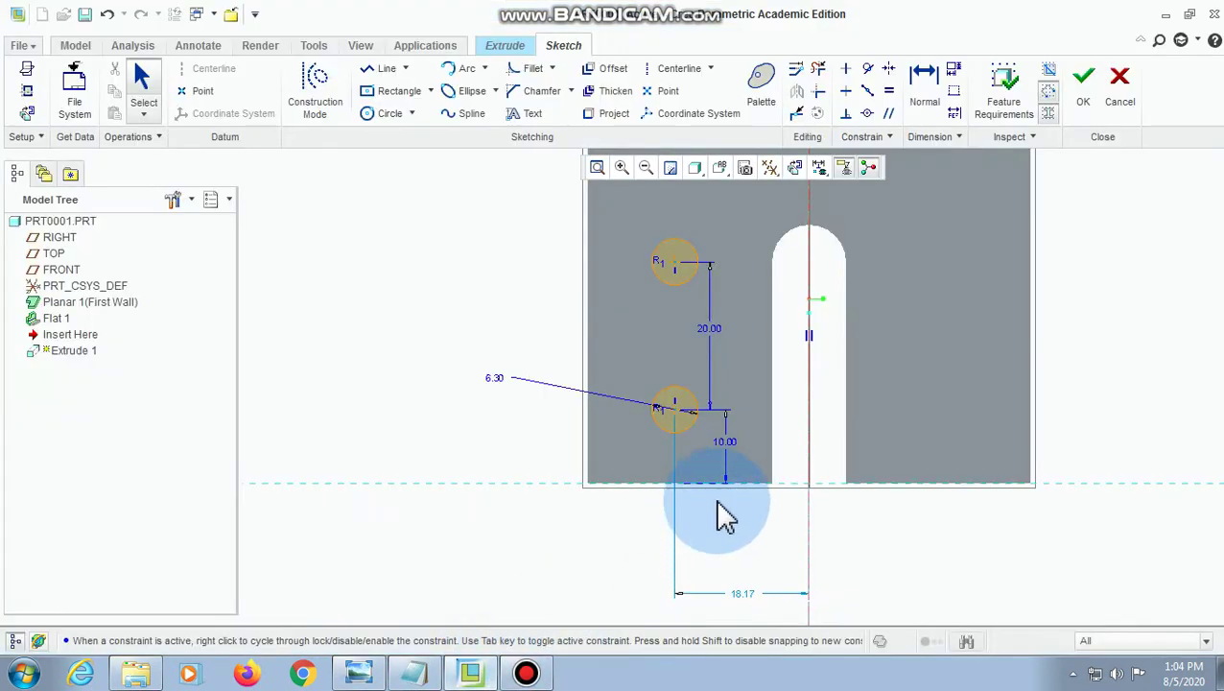
double_click(740, 591)
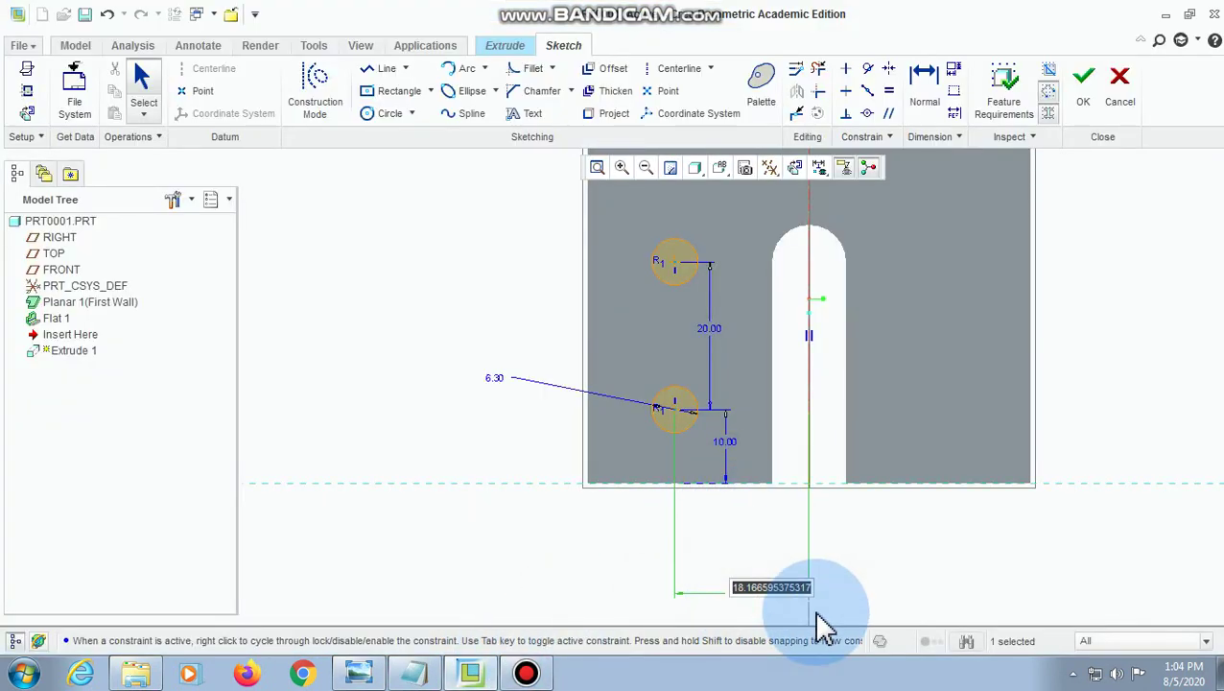
text(20)
key(Return)
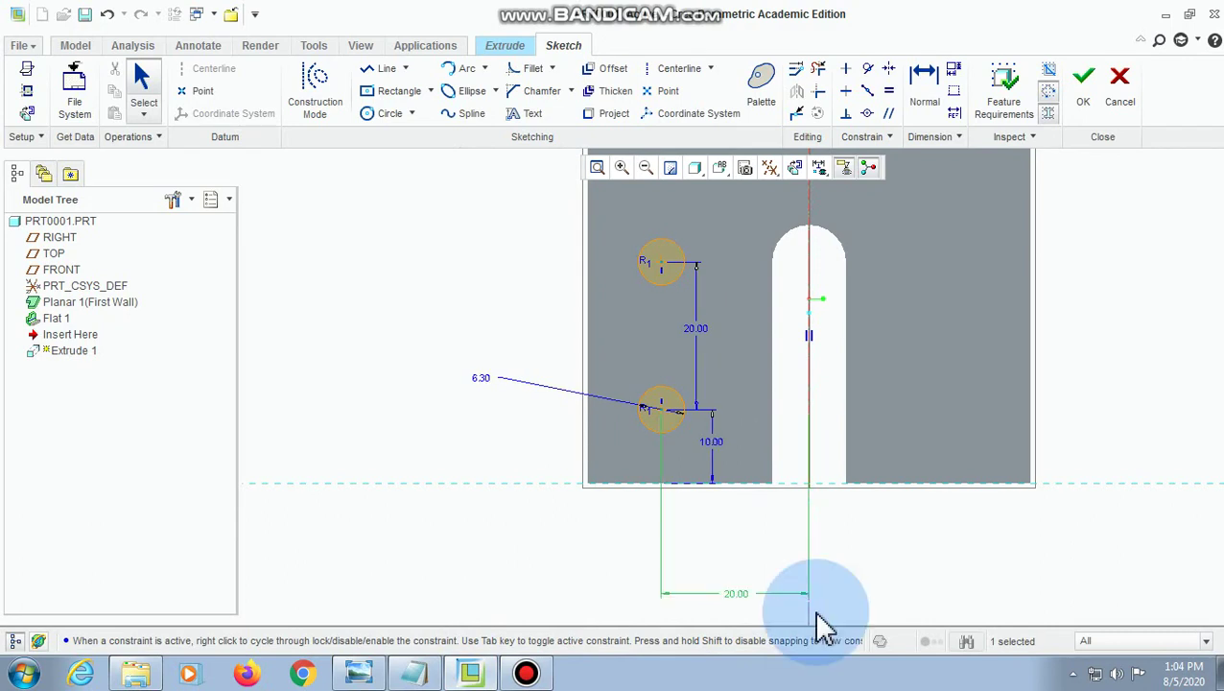
- Mirror both circles about the vertical centerline onto the other side of the slot
scroll(795, 467, up, 1)
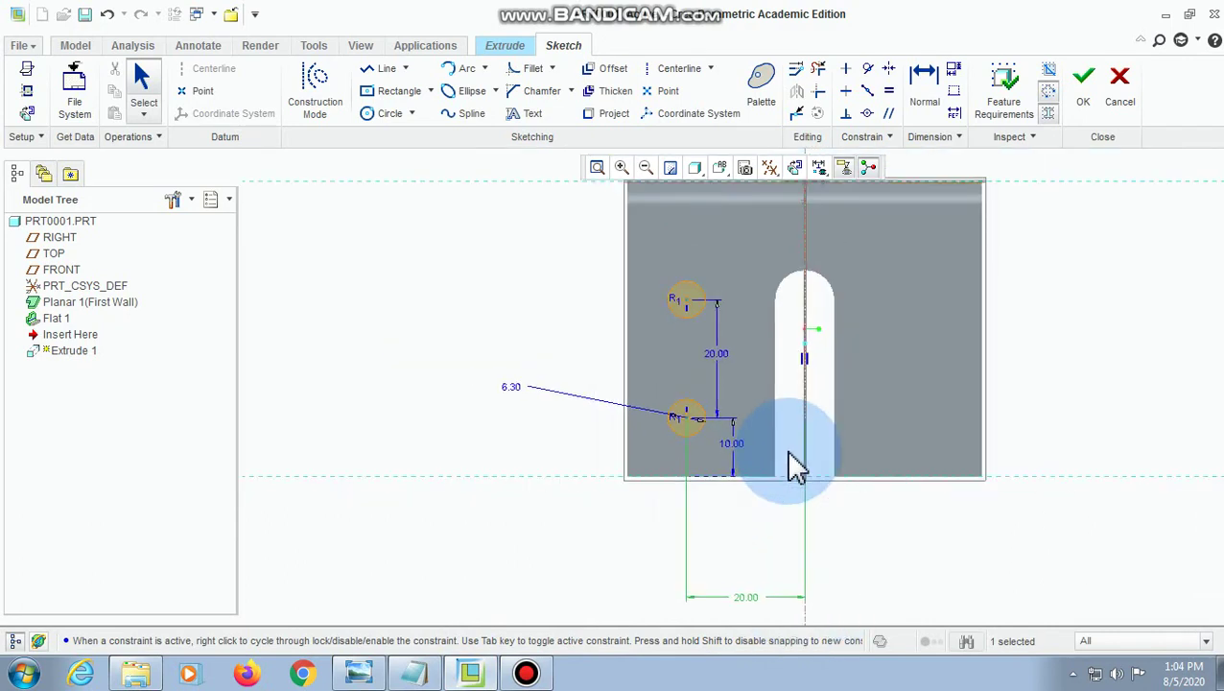
scroll(794, 467, up, 1)
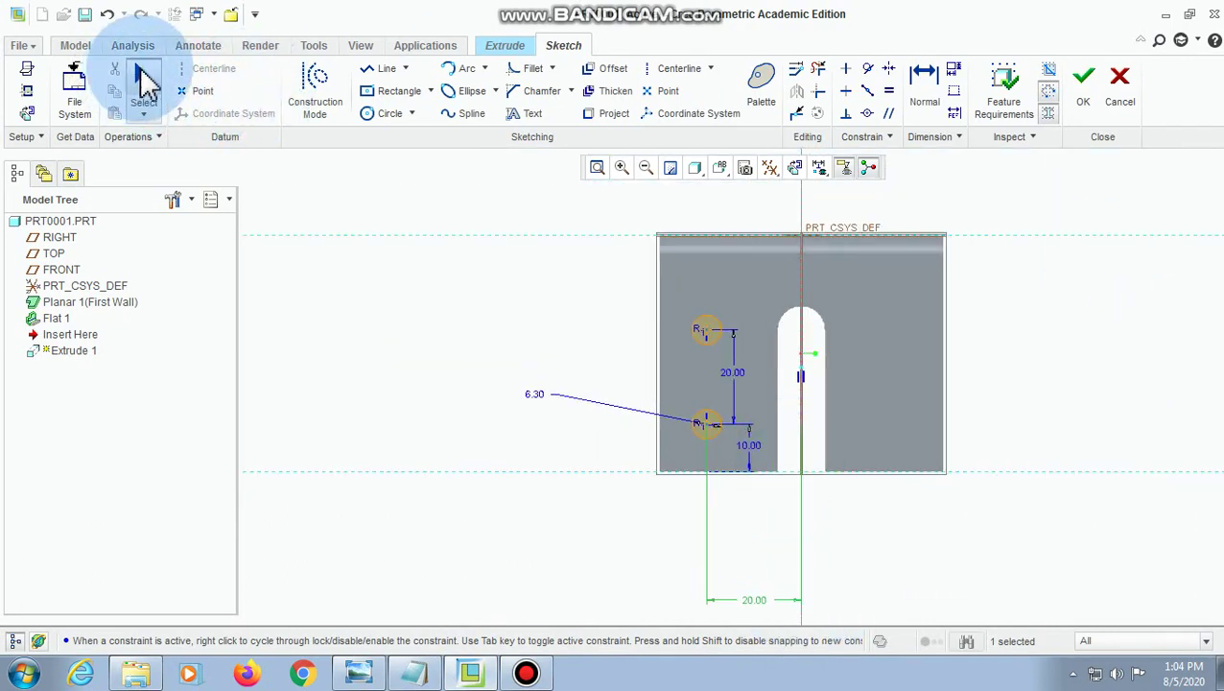
mouse_move(146, 82)
mouse_down()
mouse_move(660, 317)
mouse_move(744, 457)
mouse_move(672, 483)
mouse_up()
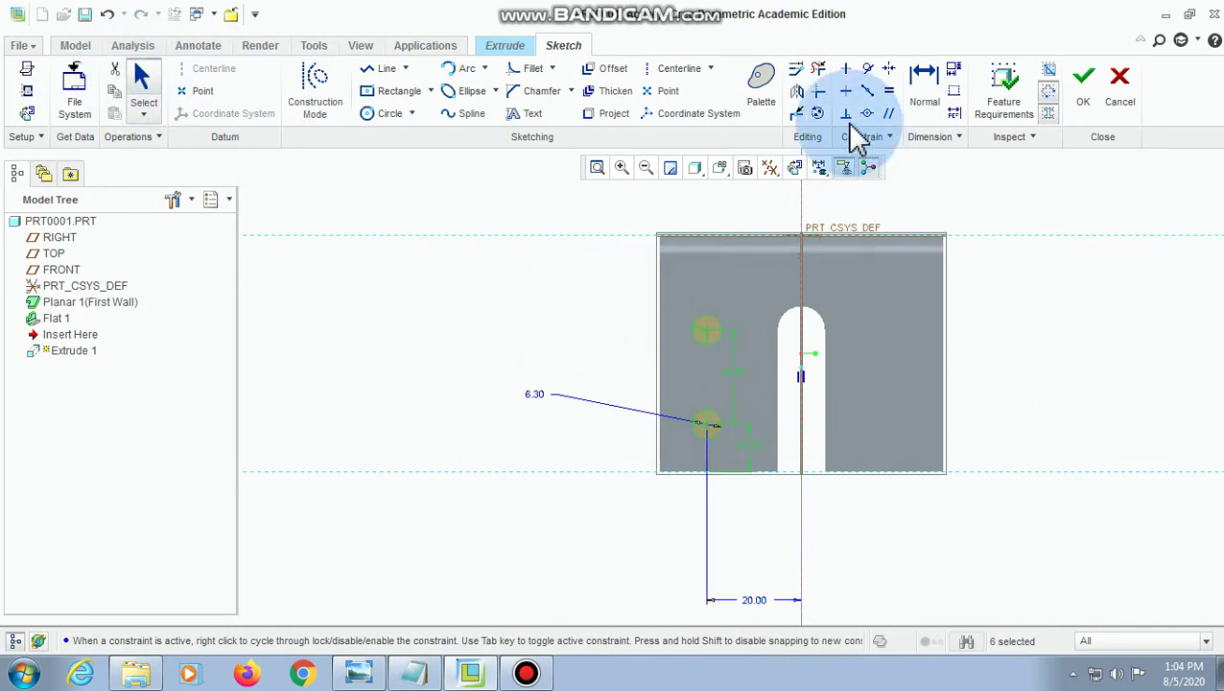
click(798, 92)
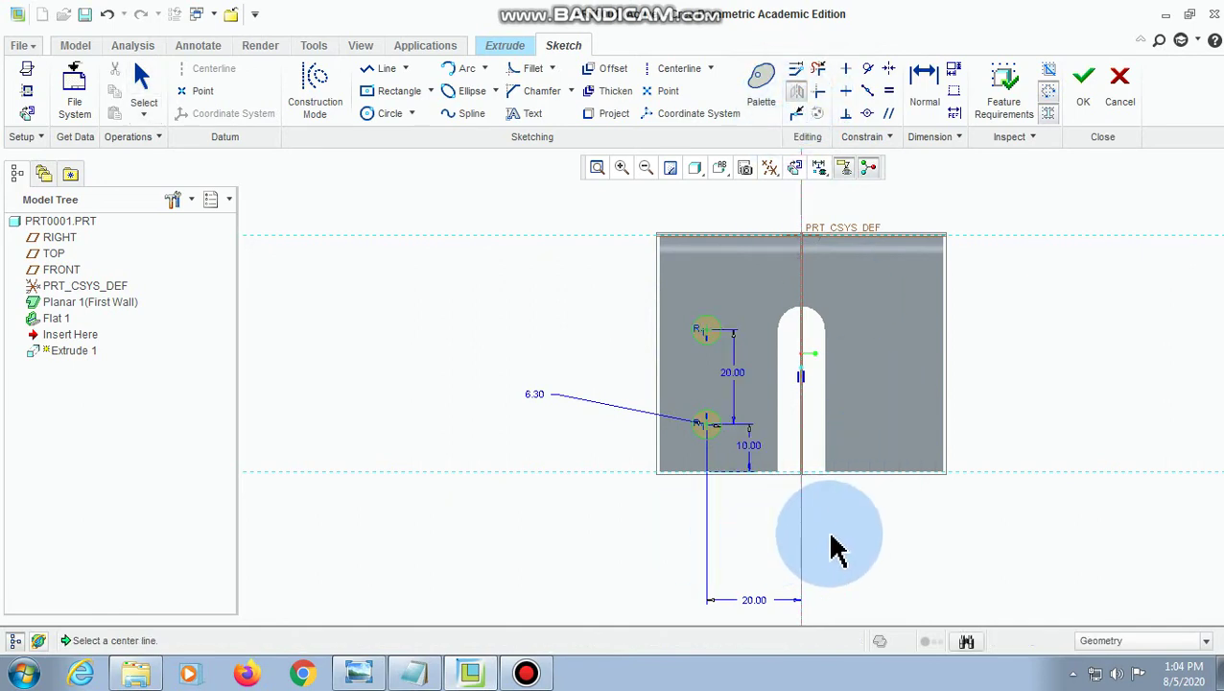
click(802, 543)
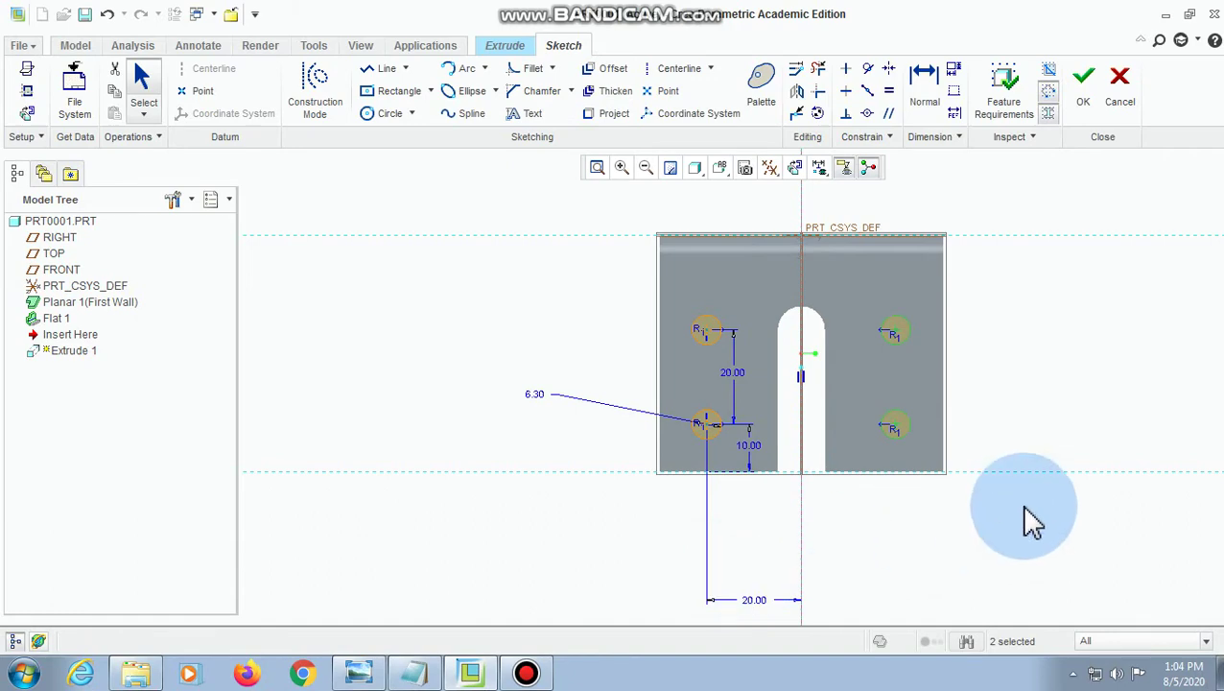
- Finish the four-circle sketch and check the resulting cut preview on the slotted wall
mouse_move(1025, 519)
middle_down()
mouse_move(1021, 467)
mouse_move(957, 429)
mouse_move(862, 483)
mouse_move(891, 557)
mouse_move(910, 571)
mouse_move(850, 576)
middle_up()
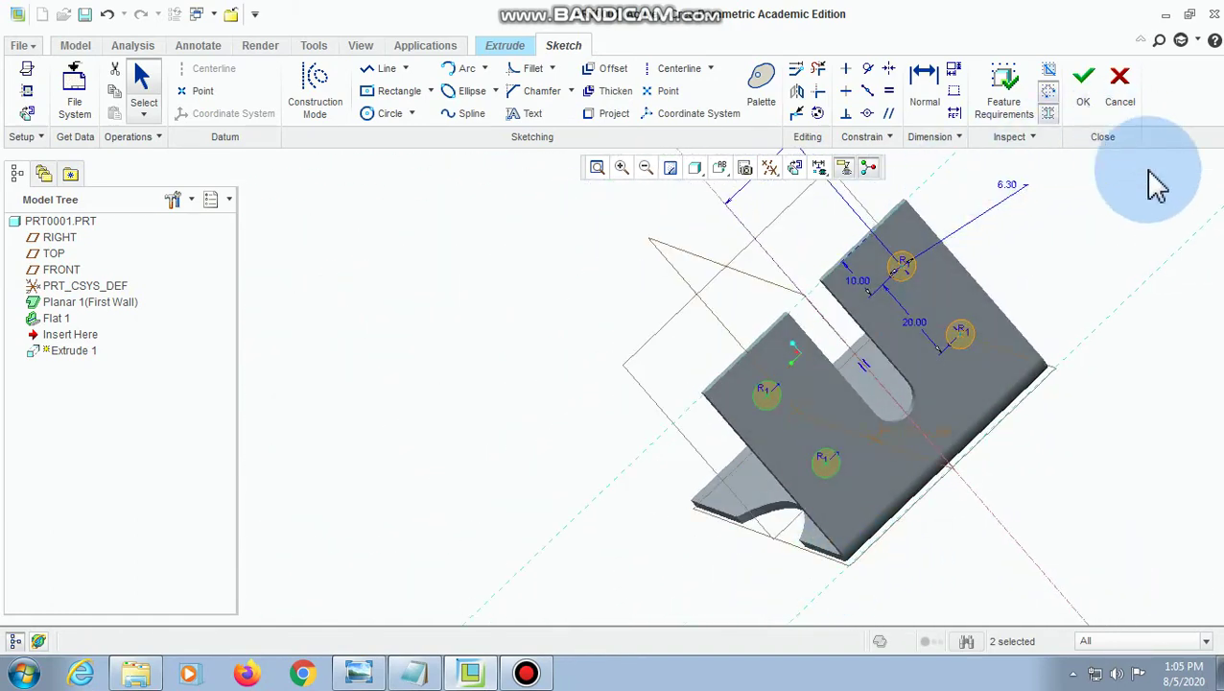
click(1082, 86)
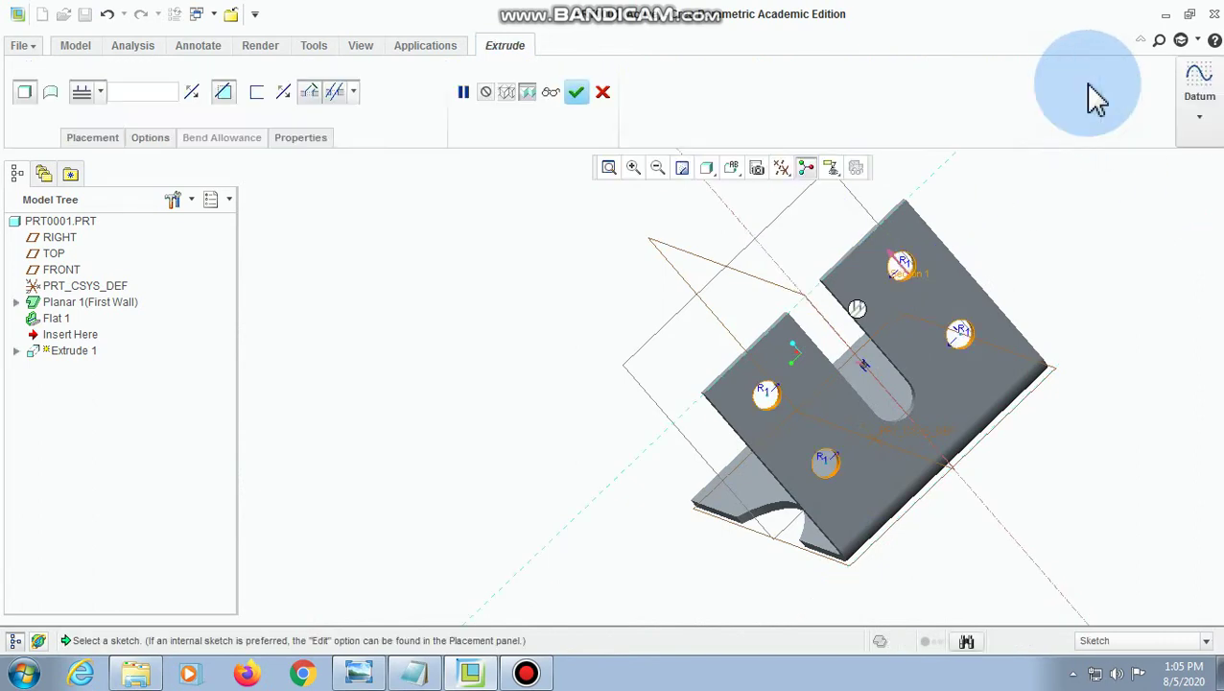
middle_drag(481, 349, 623, 364)
scroll(757, 429, up, 2)
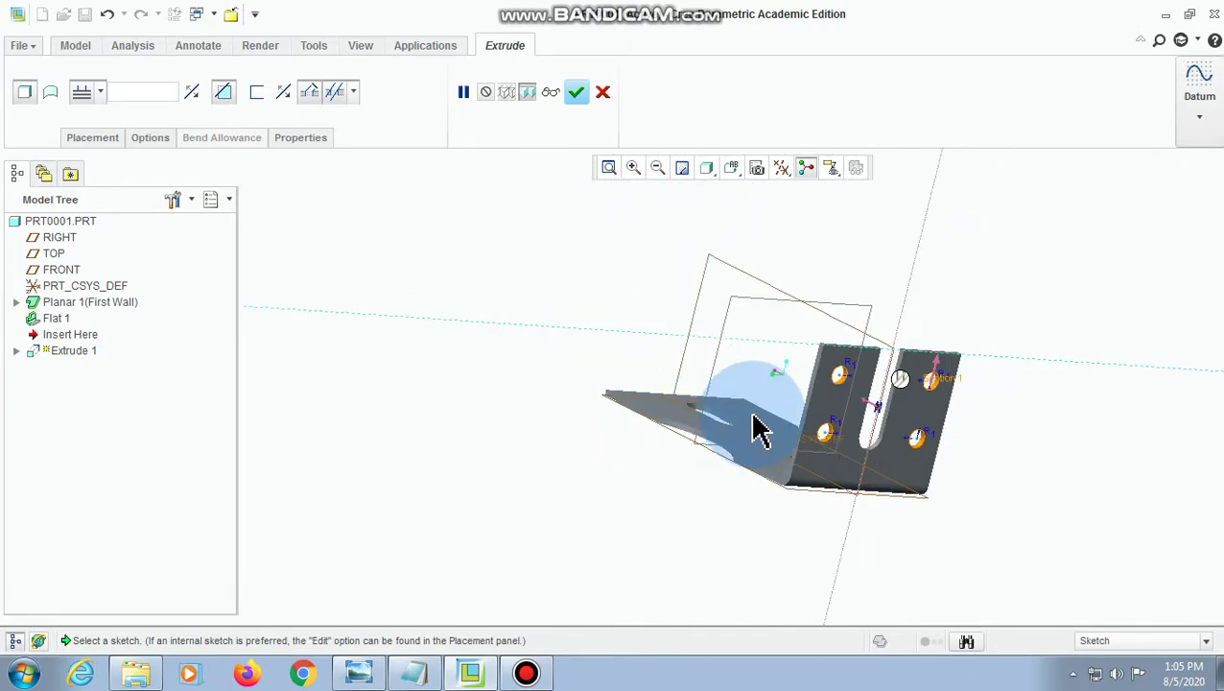
scroll(916, 456, down, 2)
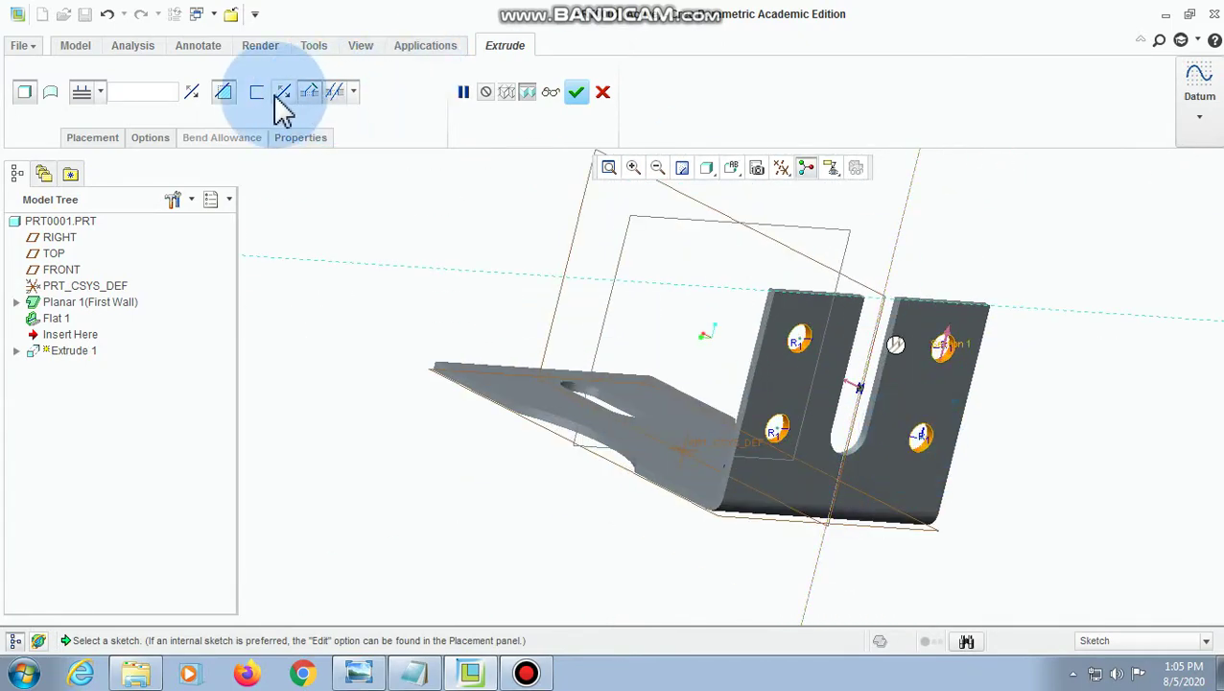
- Toggle material removal for the extrude, leaving it as a material-removing cut with a 31.72 depth
click(228, 98)
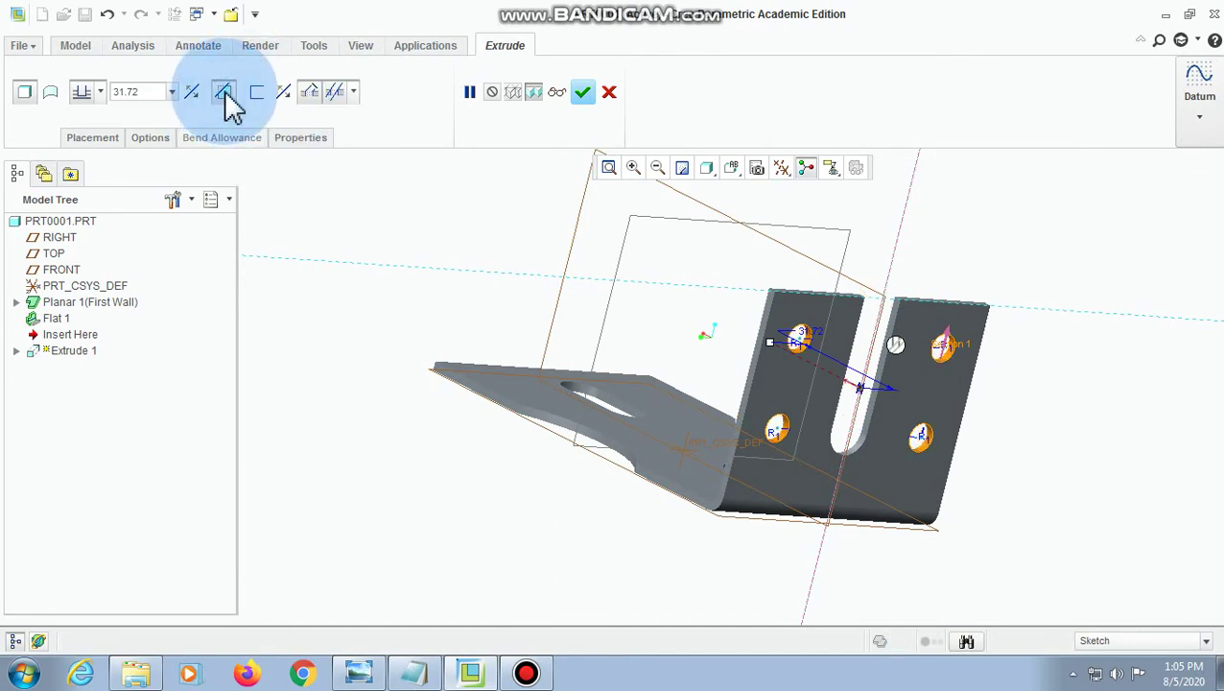
click(227, 99)
click(228, 99)
click(227, 99)
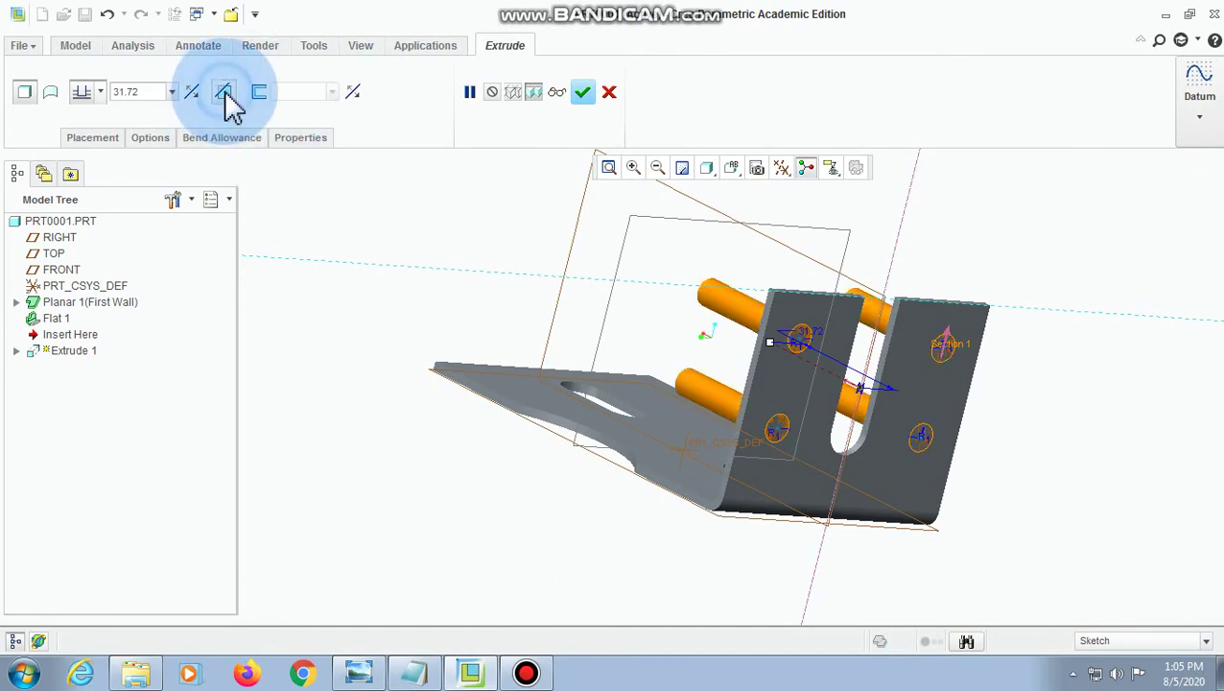
click(203, 97)
click(208, 108)
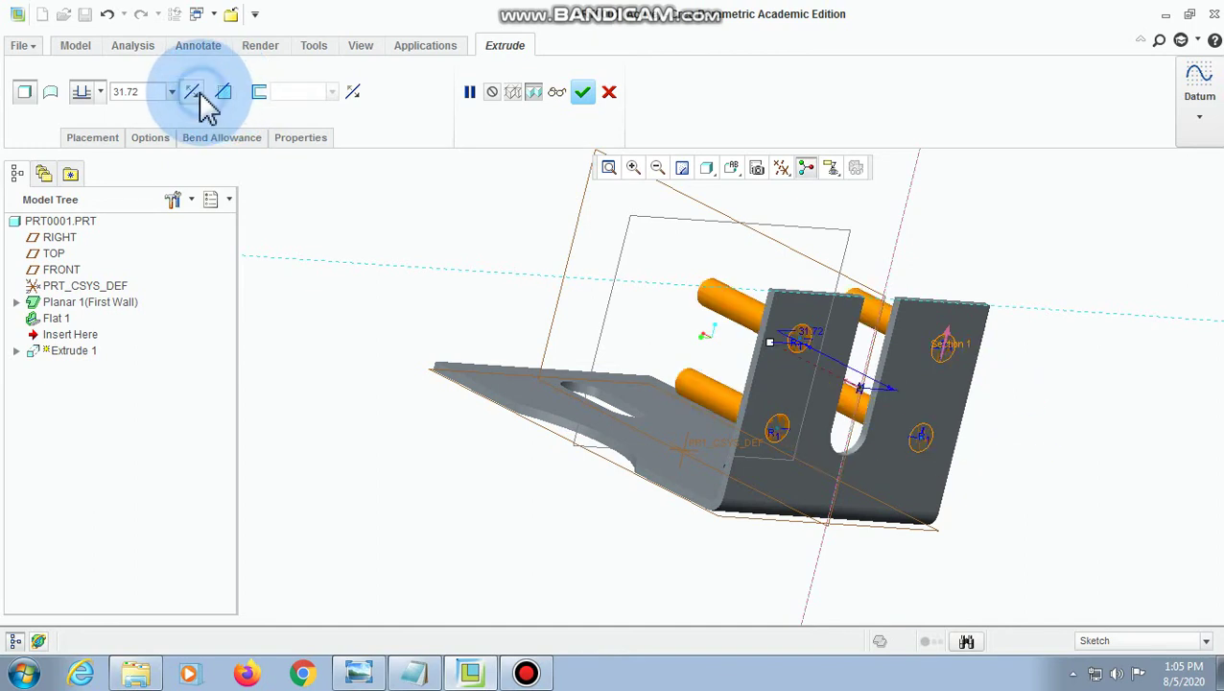
click(225, 101)
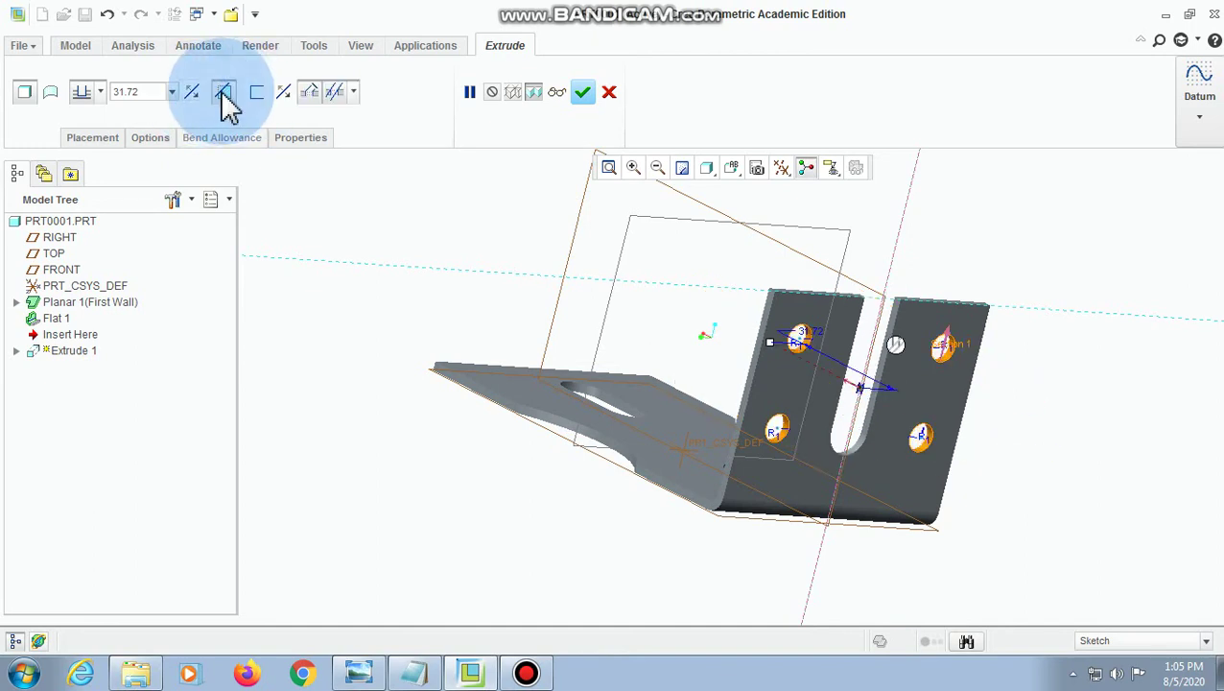
- Check the cut in the standard orientation, complete it, and inspect the four holes in the slotted wall
middle_drag(1005, 491, 684, 383)
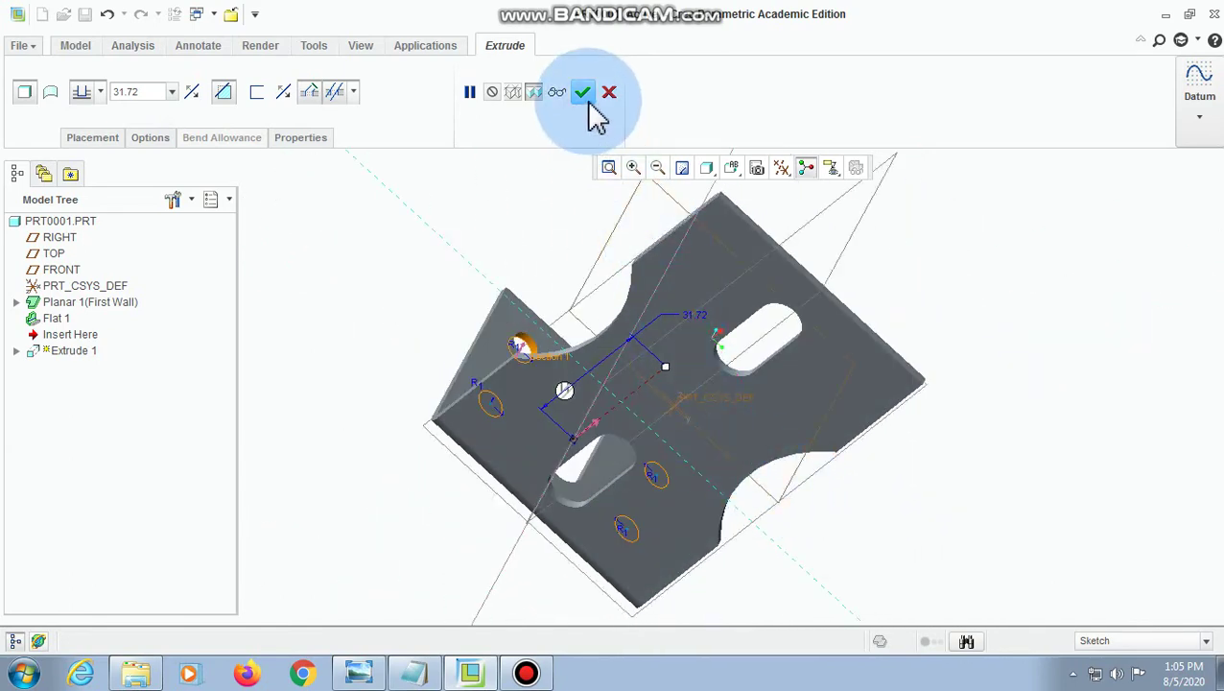
click(734, 169)
click(760, 192)
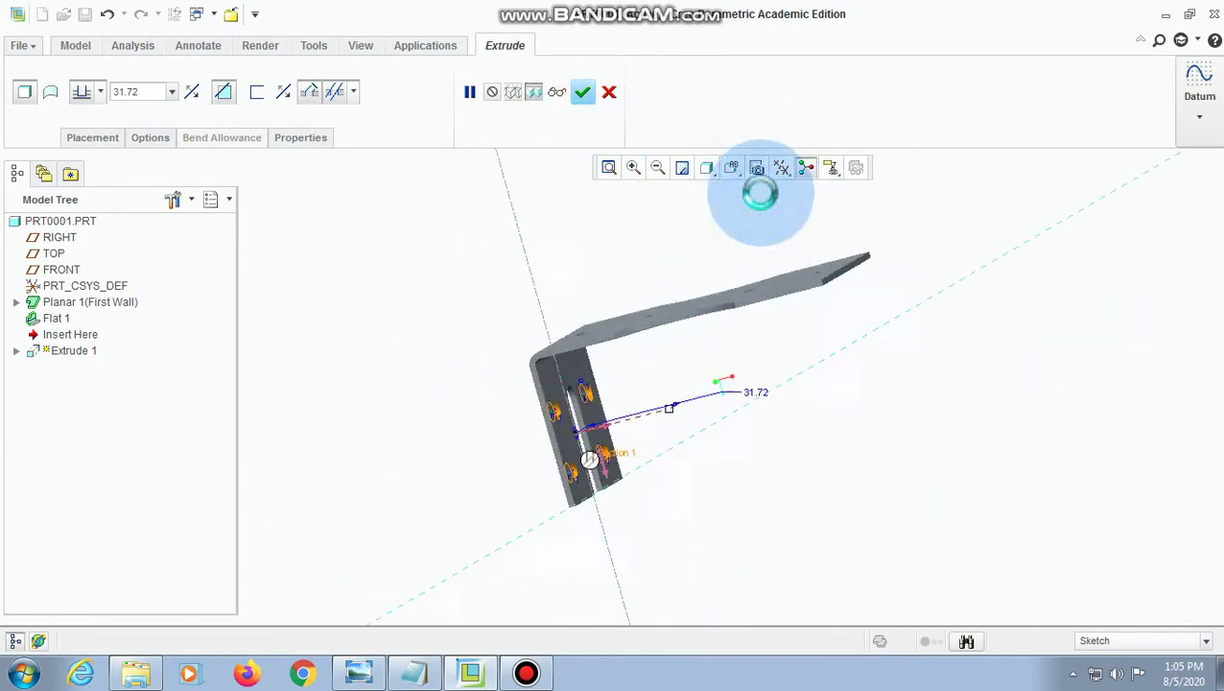
click(583, 92)
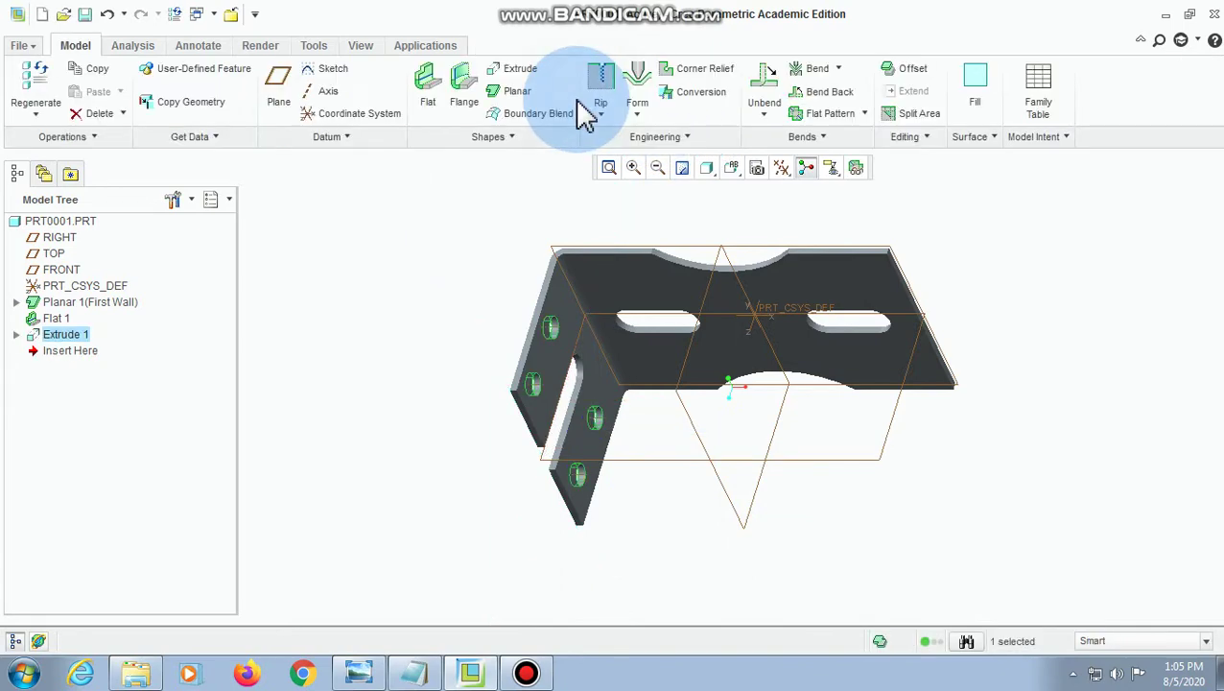
middle_drag(646, 496, 625, 486)
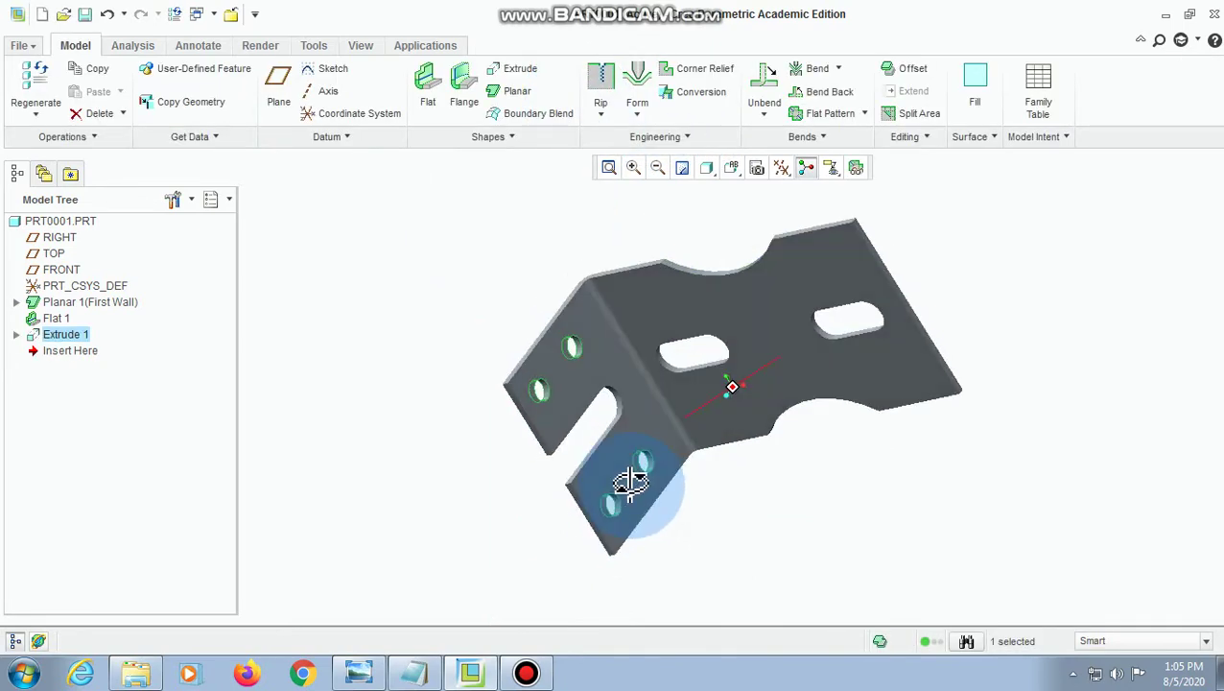
key(alt+Tab)
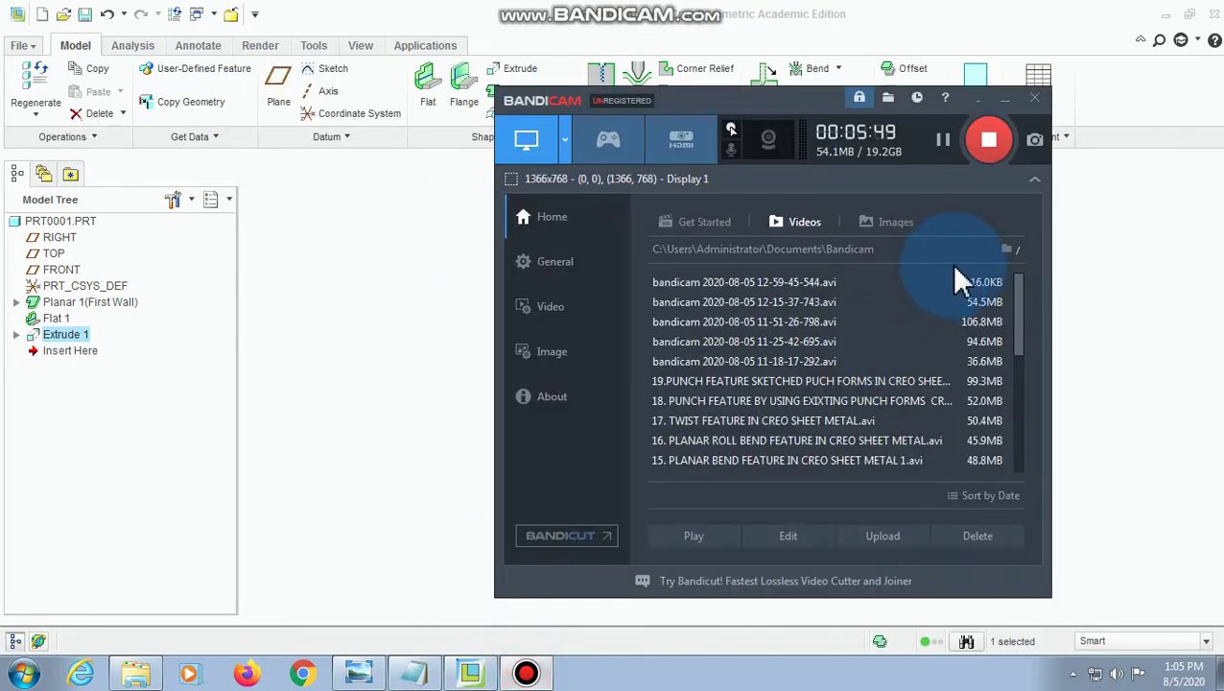
click(1034, 97)
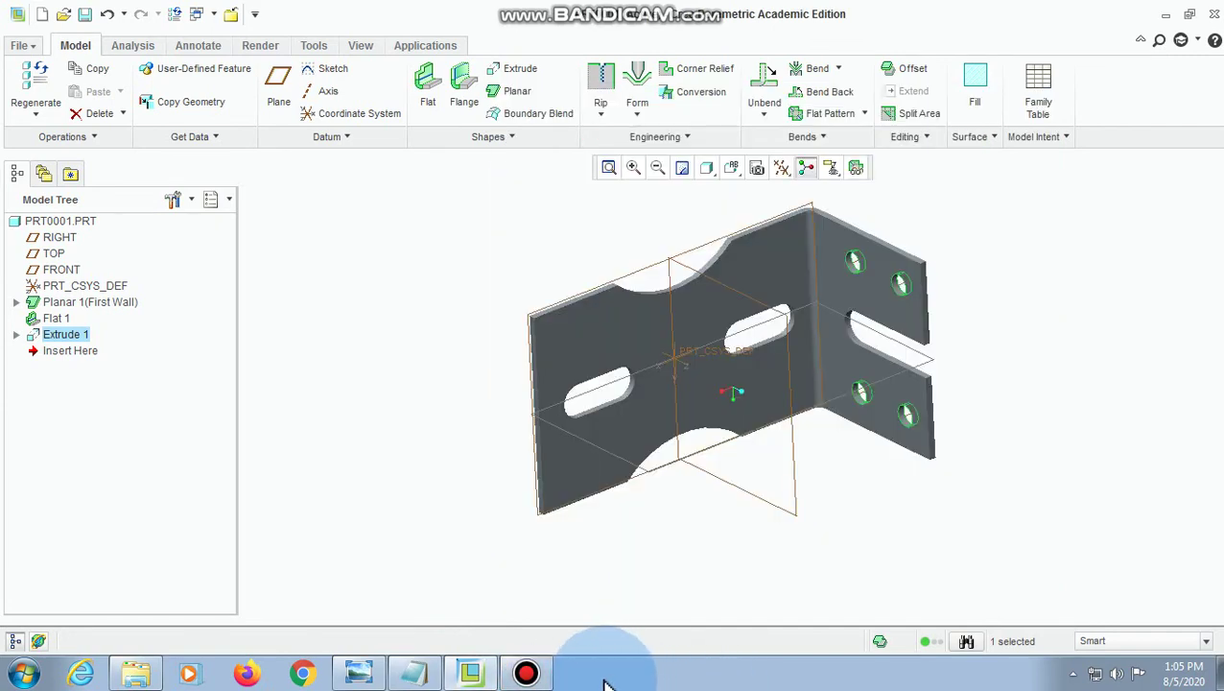
click(527, 674)
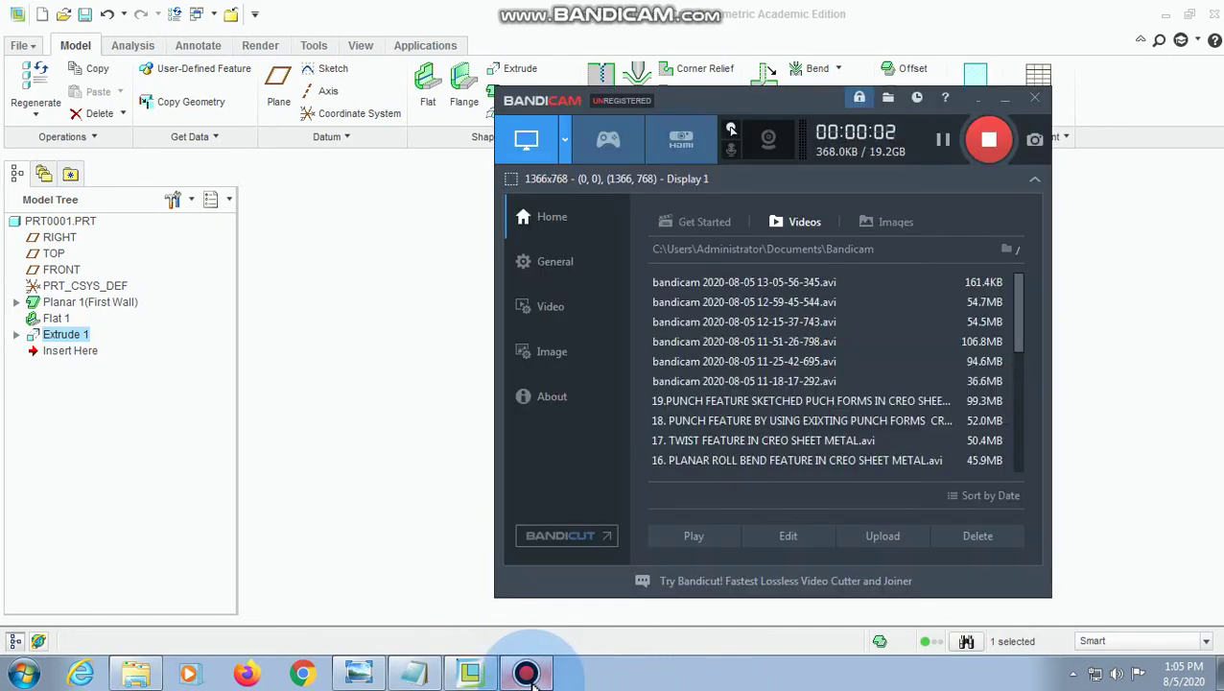
click(528, 674)
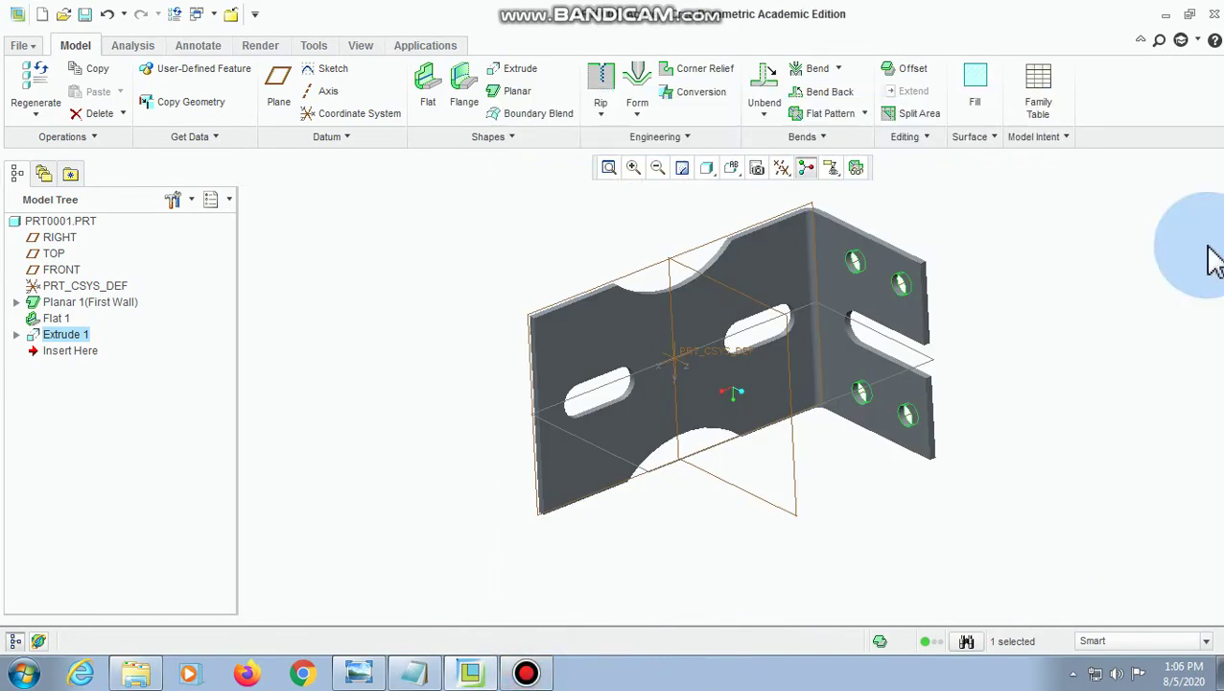
- Start a rectangular flat wall at 90 degrees attached to the base wall's free short edge
click(426, 88)
scroll(535, 415, down, 5)
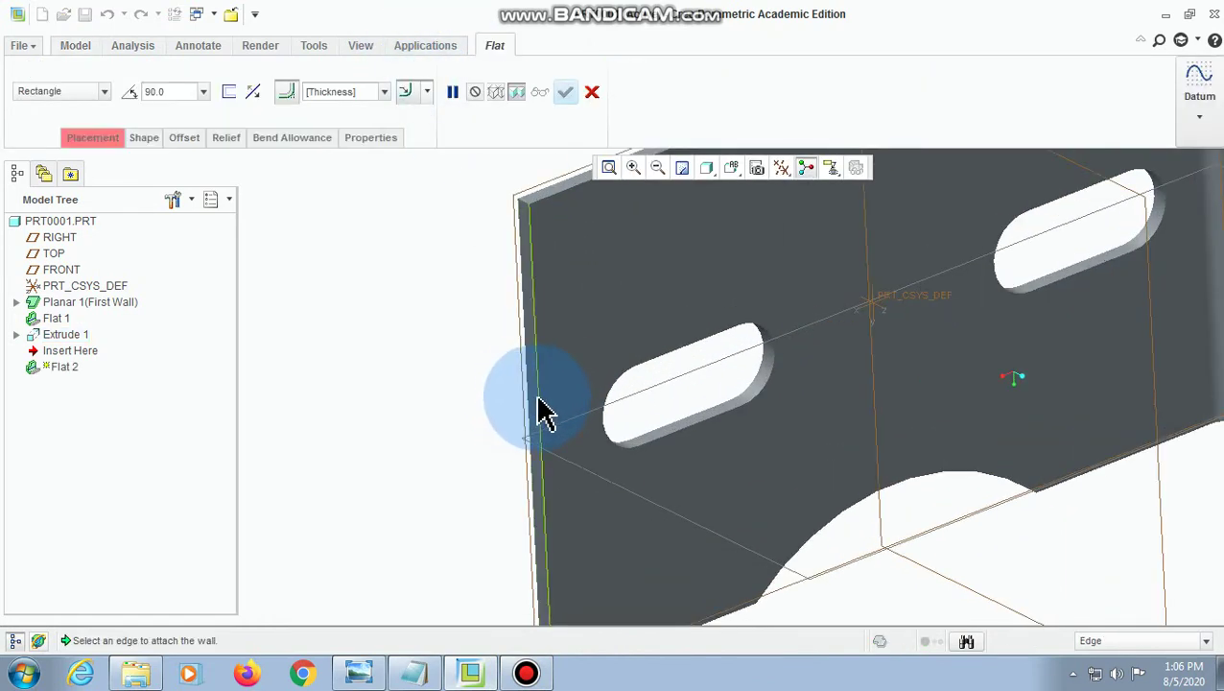
click(530, 396)
scroll(410, 353, up, 5)
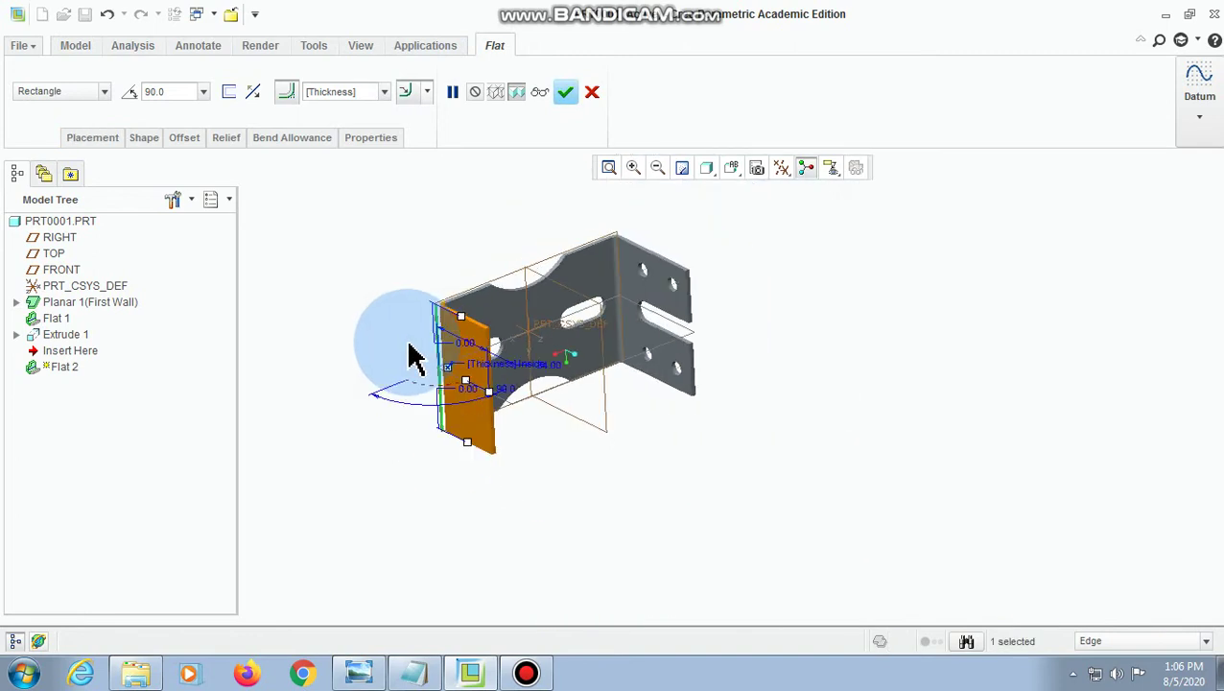
- Edit the new wall's shape sketch, set its height to 50 per the reference drawing, and move the dimension outside the profile
click(146, 142)
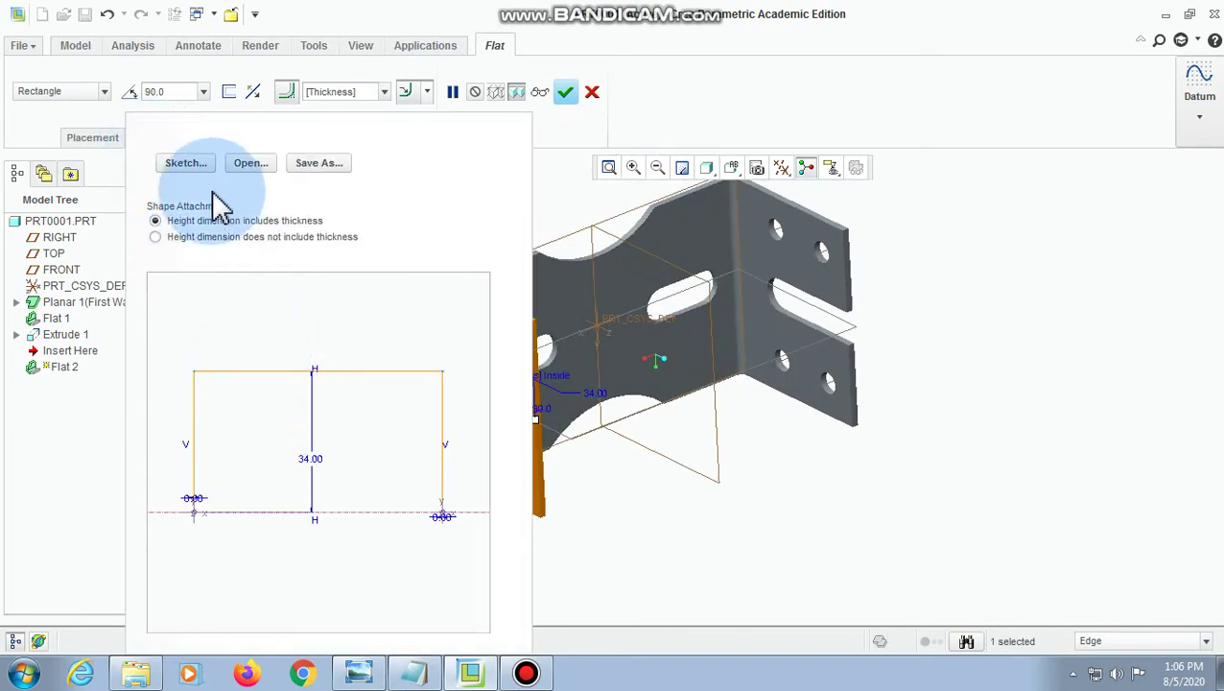
middle_drag(213, 170, 548, 357)
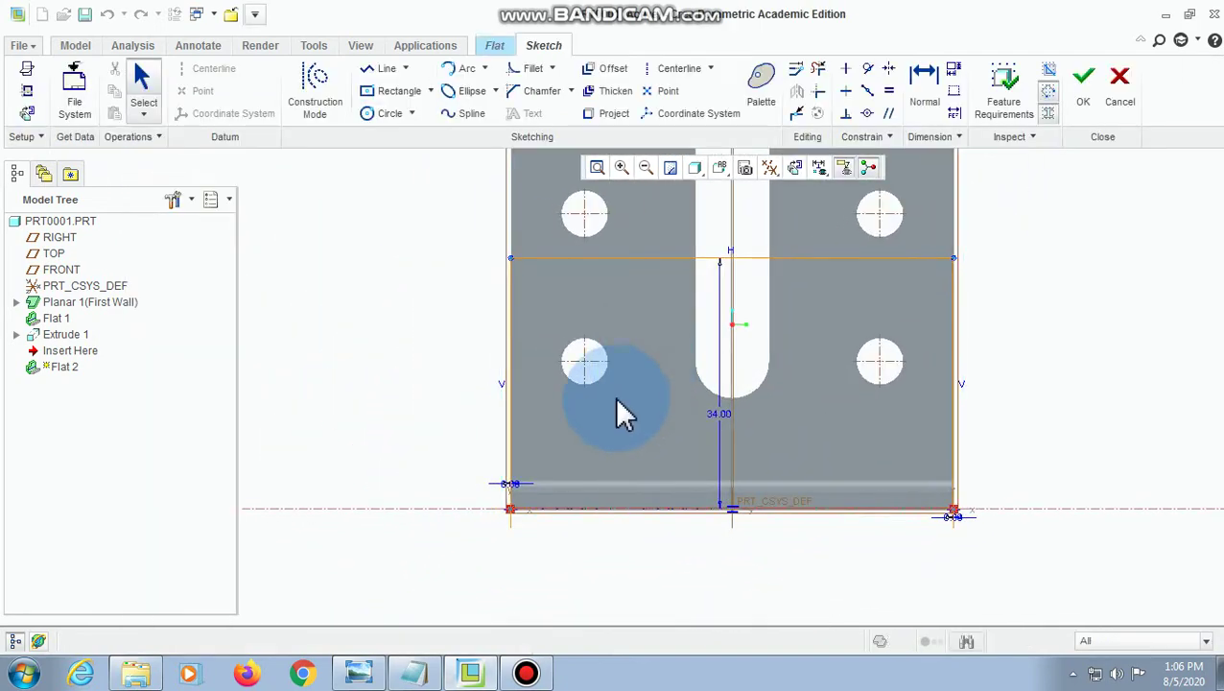
scroll(618, 401, up, 2)
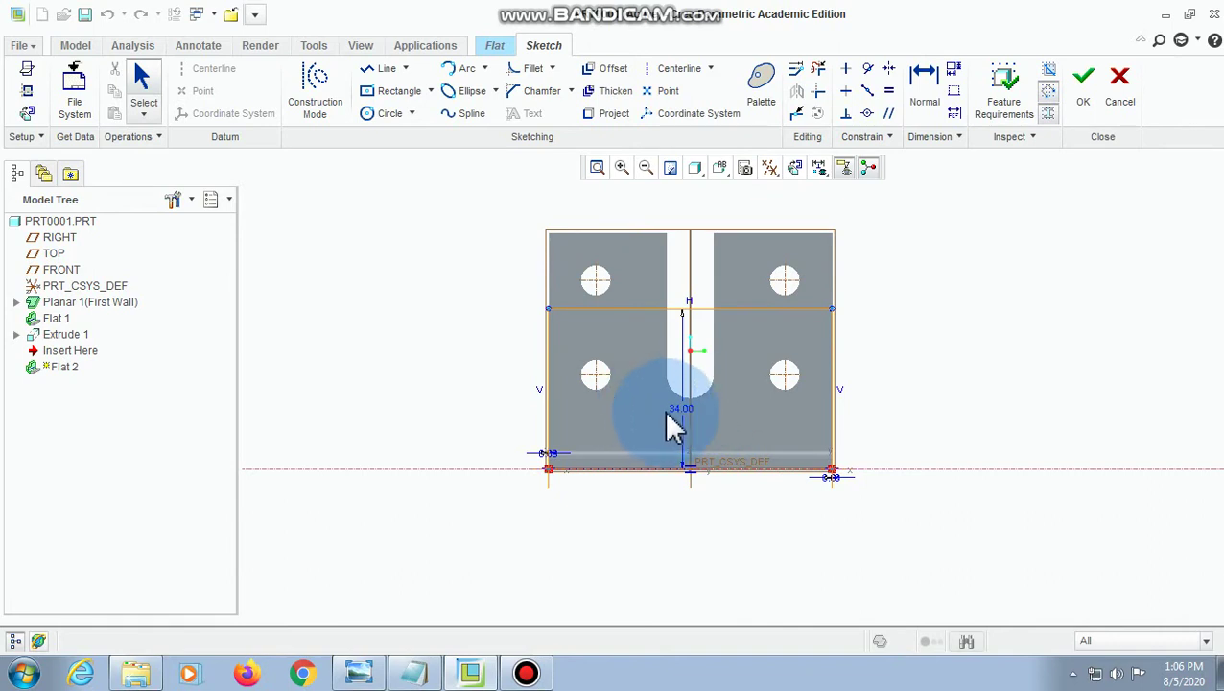
click(357, 669)
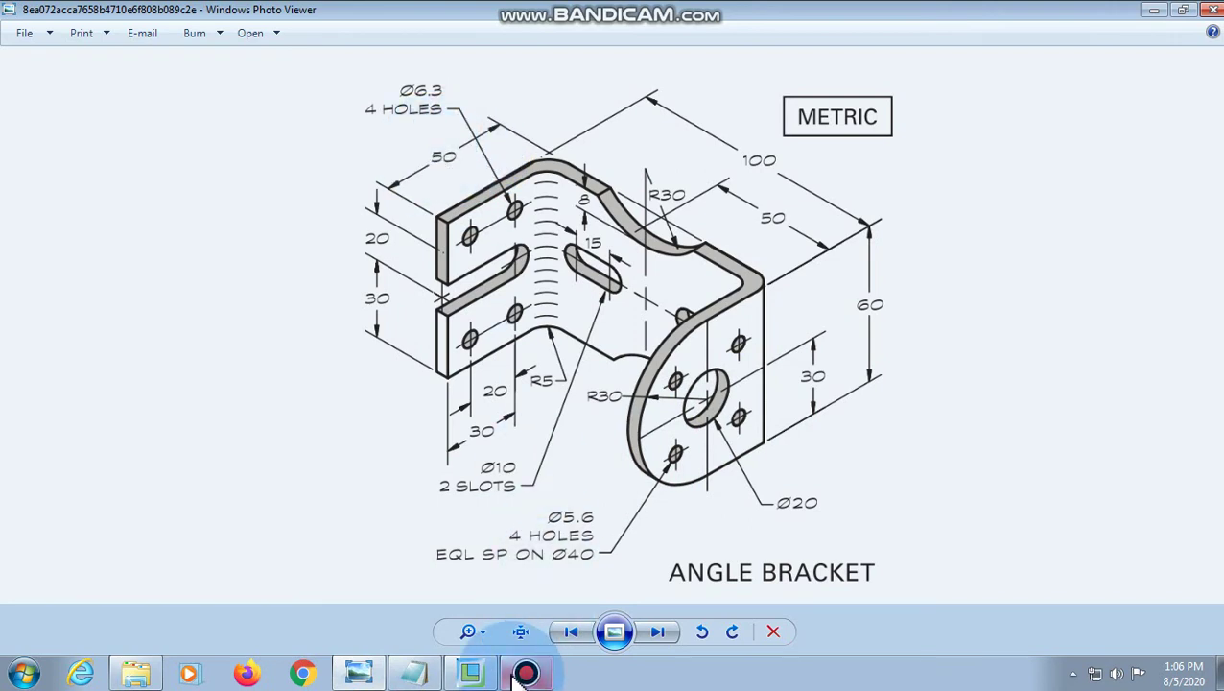
click(470, 673)
click(680, 407)
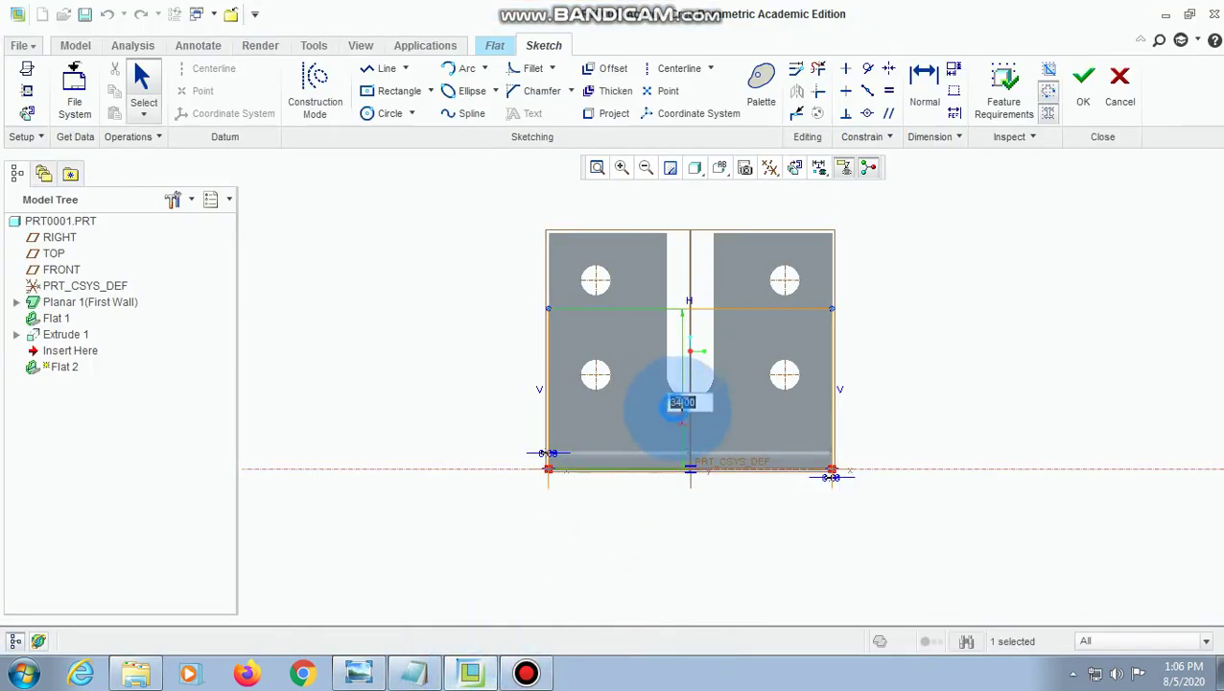
text(50)
key(Return)
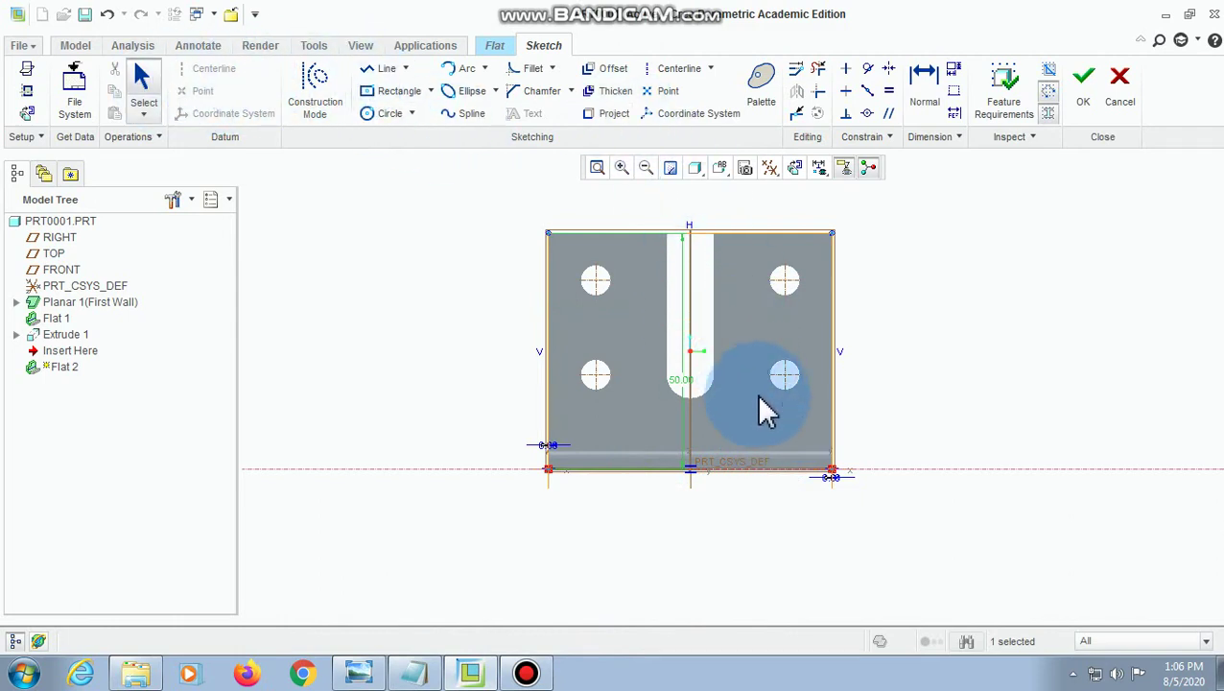
drag(683, 389, 508, 381)
click(567, 473)
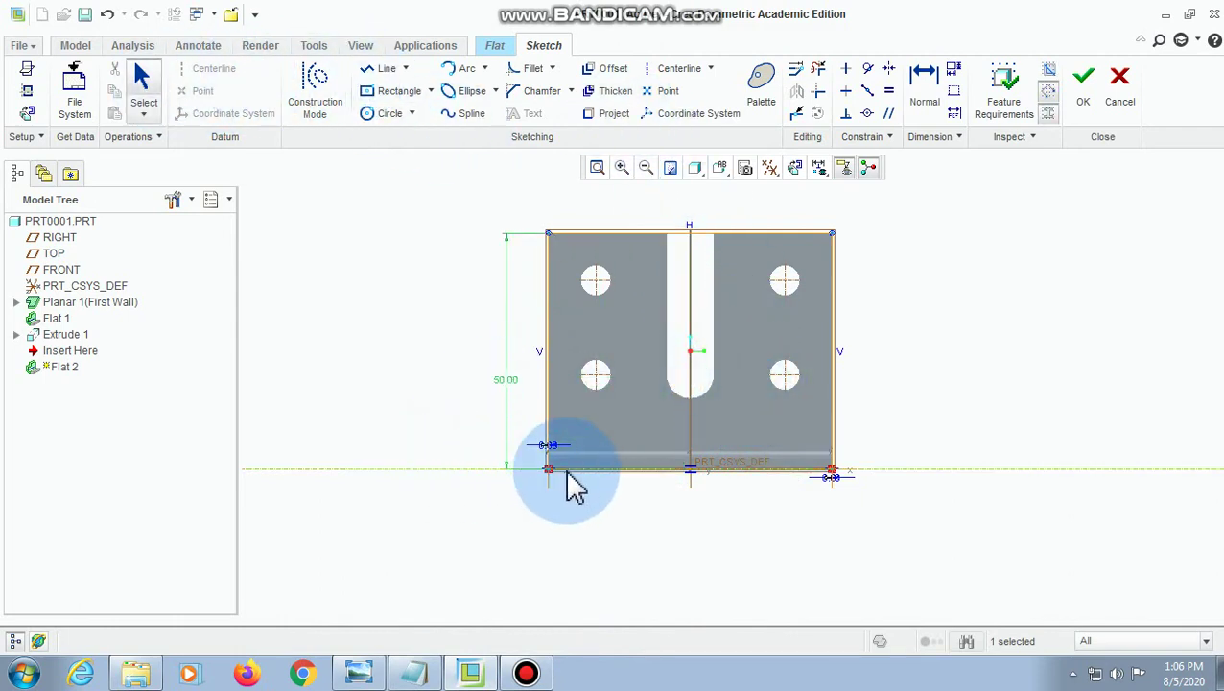
- Draw a vertical centerline through the midpoint of the new wall's profile
click(683, 81)
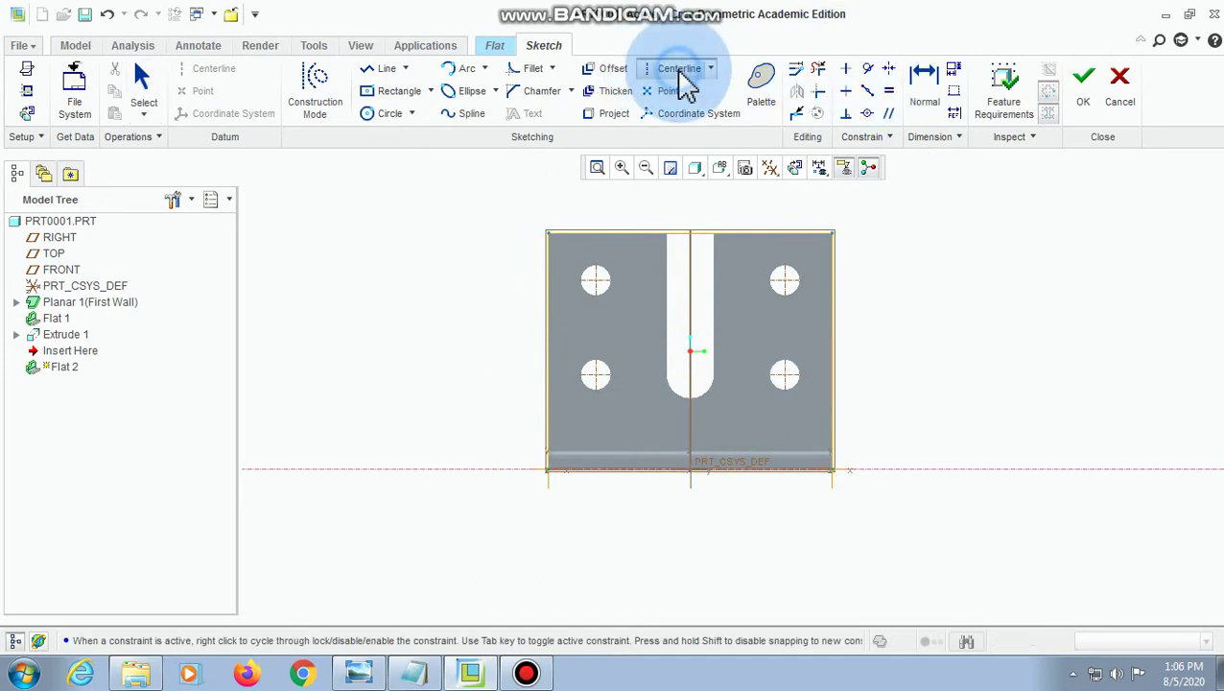
click(689, 230)
click(692, 532)
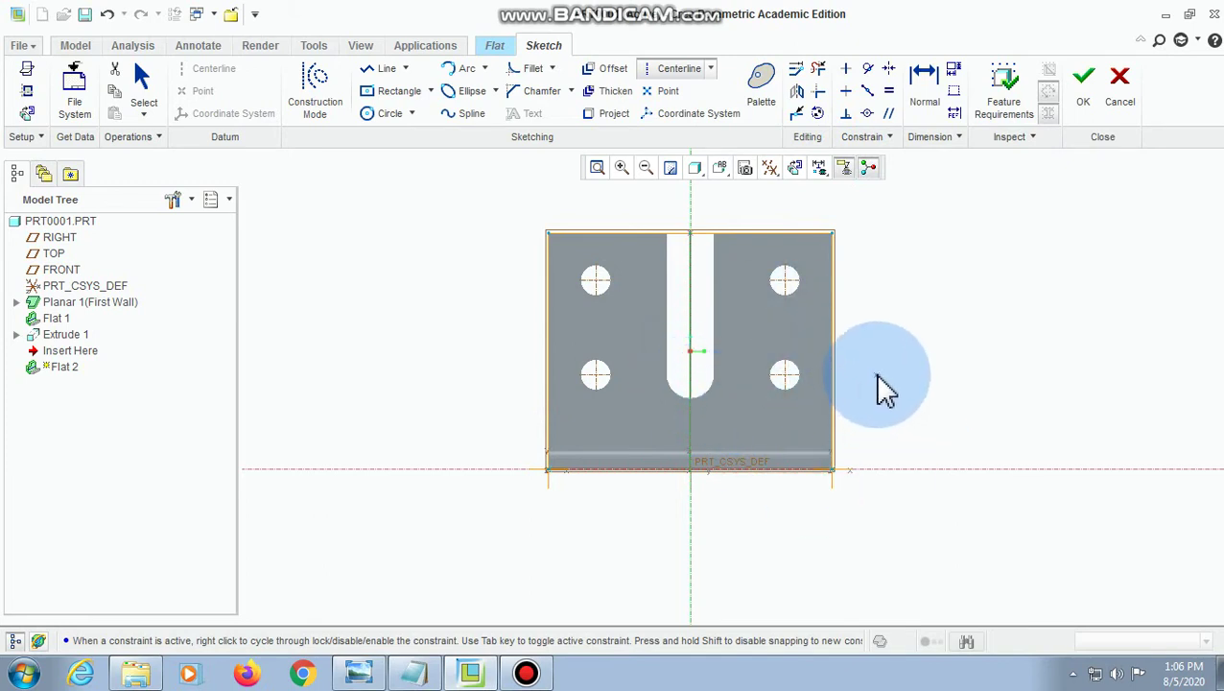
- Project the slot's rounded end into the sketch and draw a horizontal centerline through its arc center
click(614, 117)
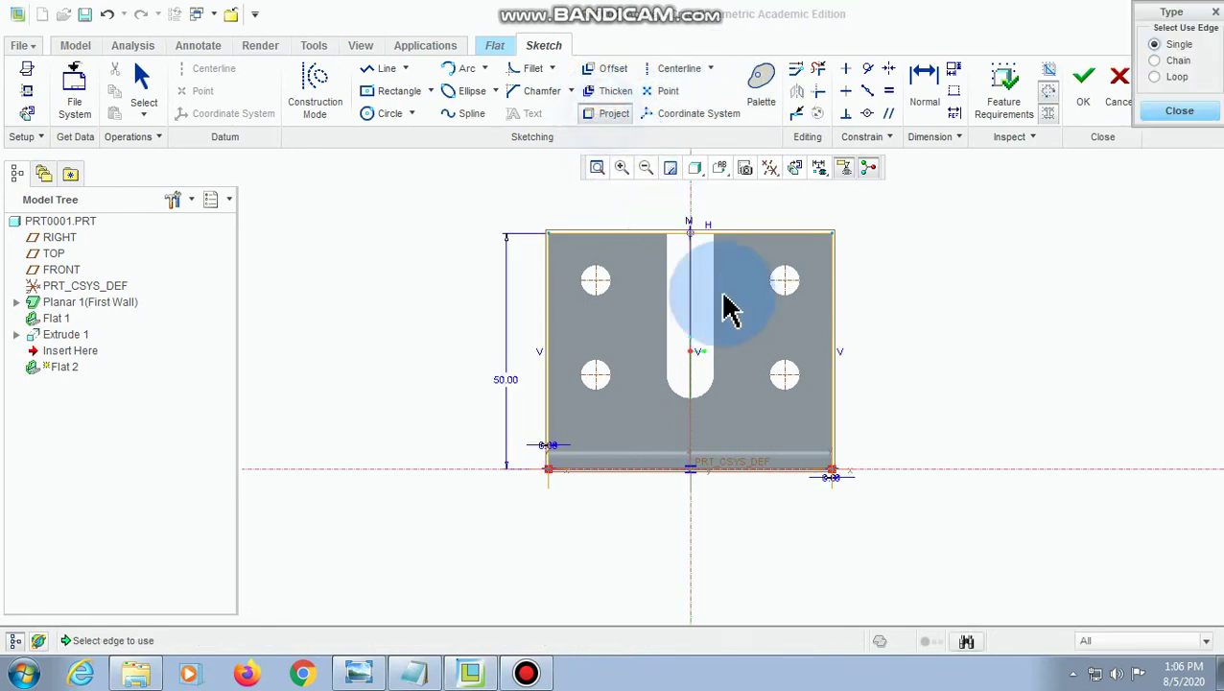
click(711, 393)
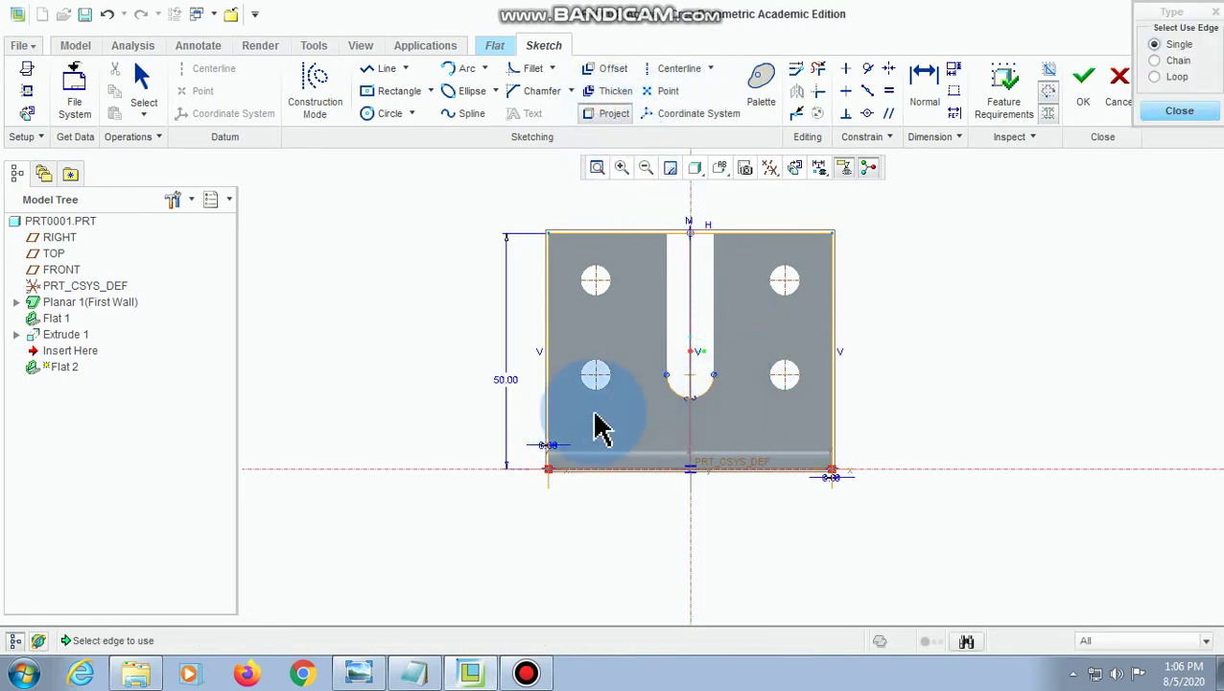
click(674, 72)
click(699, 368)
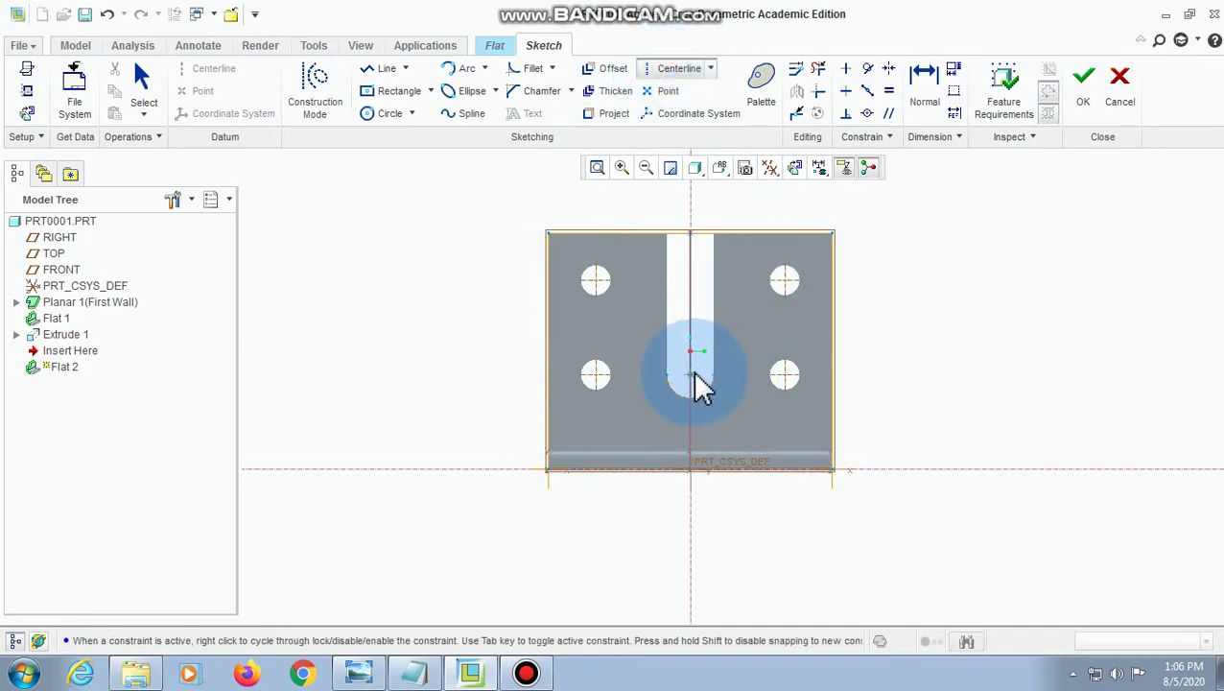
click(878, 408)
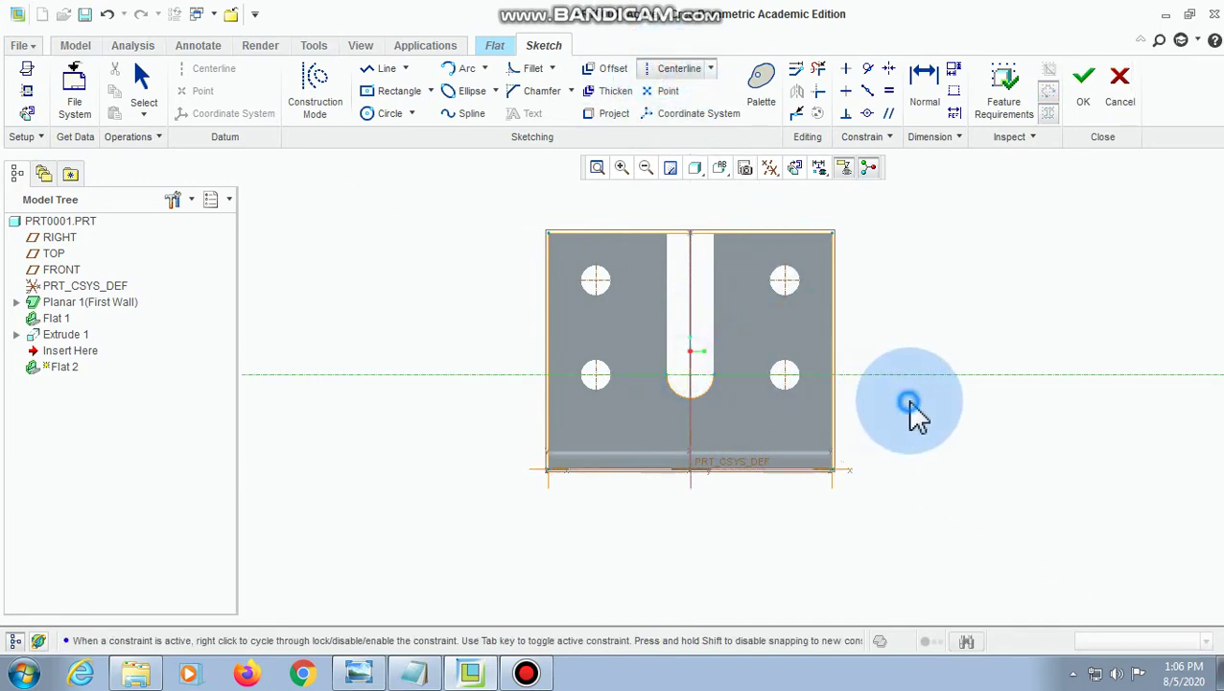
middle_click(945, 297)
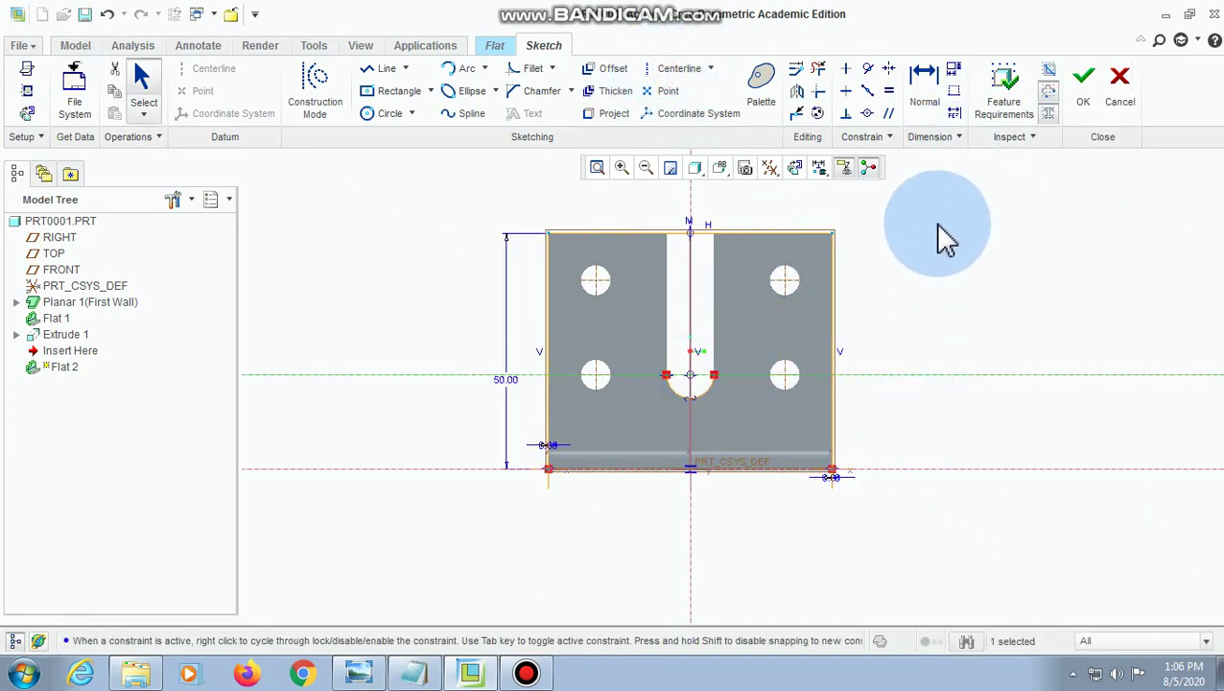
- Trim the projected slot arc out of the sketch
click(817, 69)
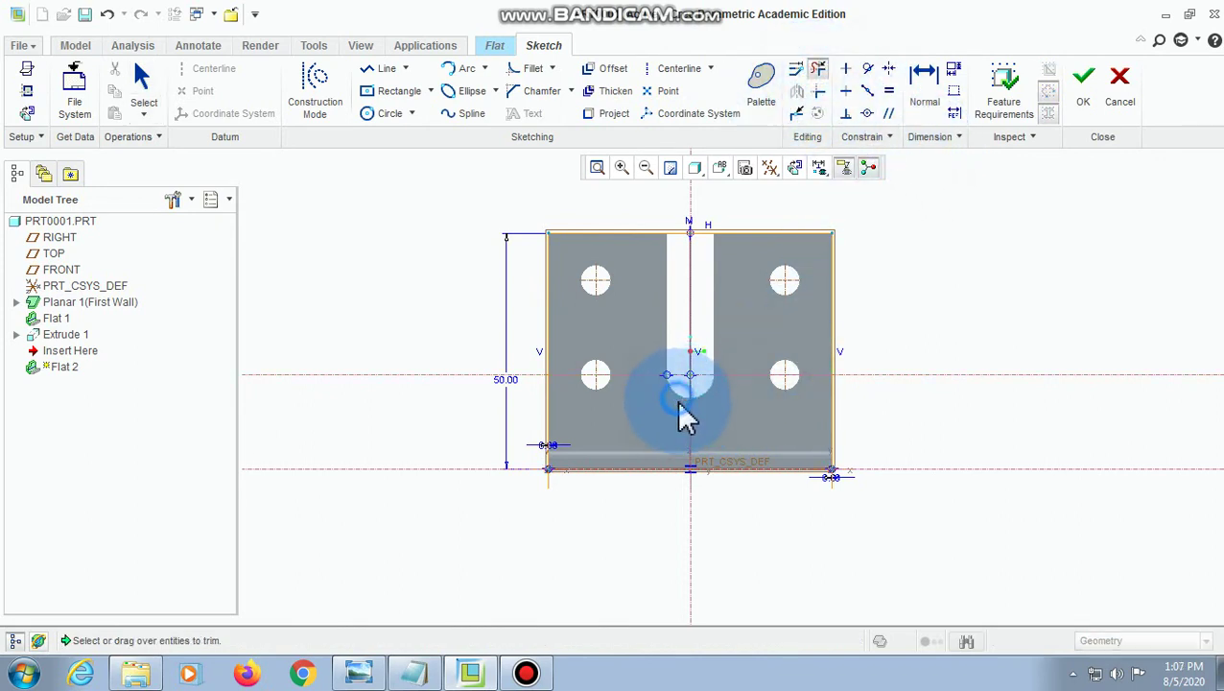
click(926, 388)
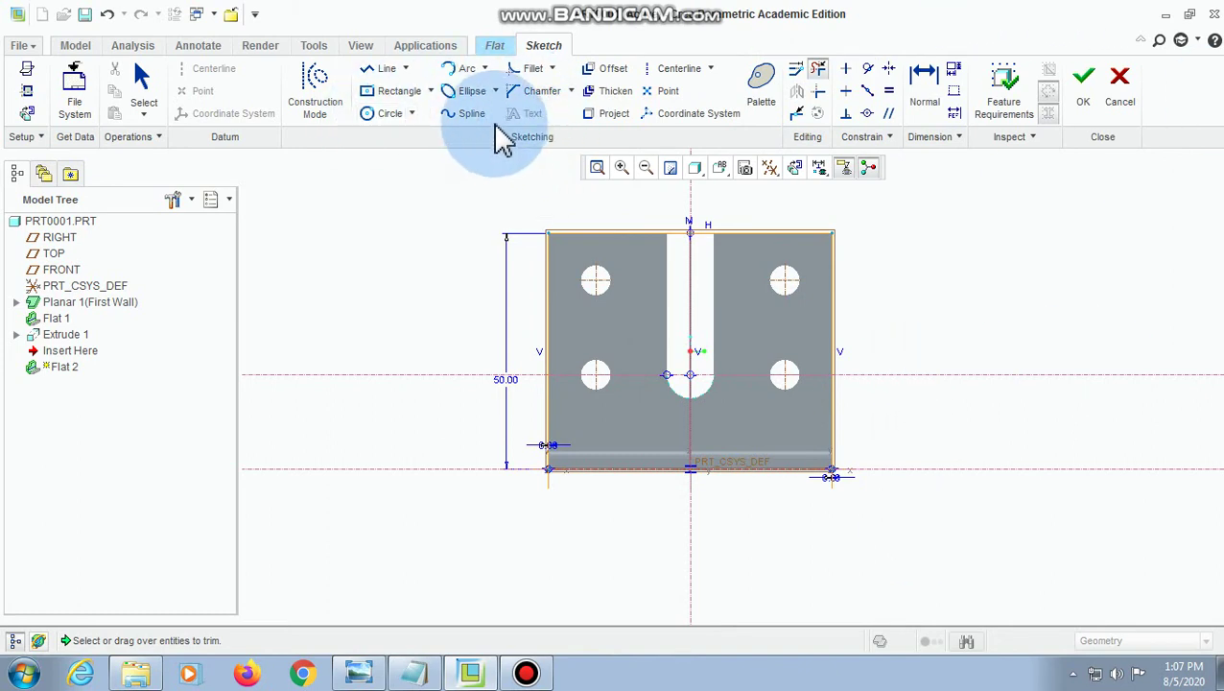
- Draw a radius 30 arc between the wall profile's side lines at the horizontal centerline, touching the upper edge
click(466, 70)
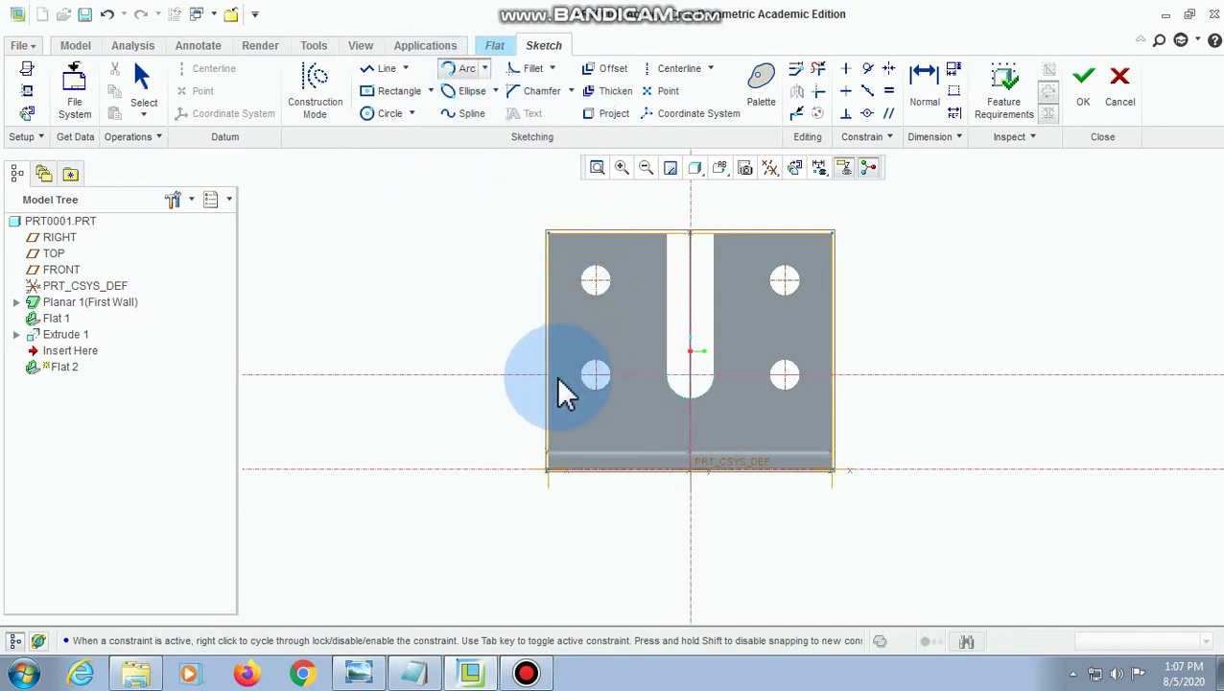
mouse_move(547, 377)
mouse_down()
mouse_move(843, 377)
mouse_move(700, 251)
mouse_up()
click(700, 252)
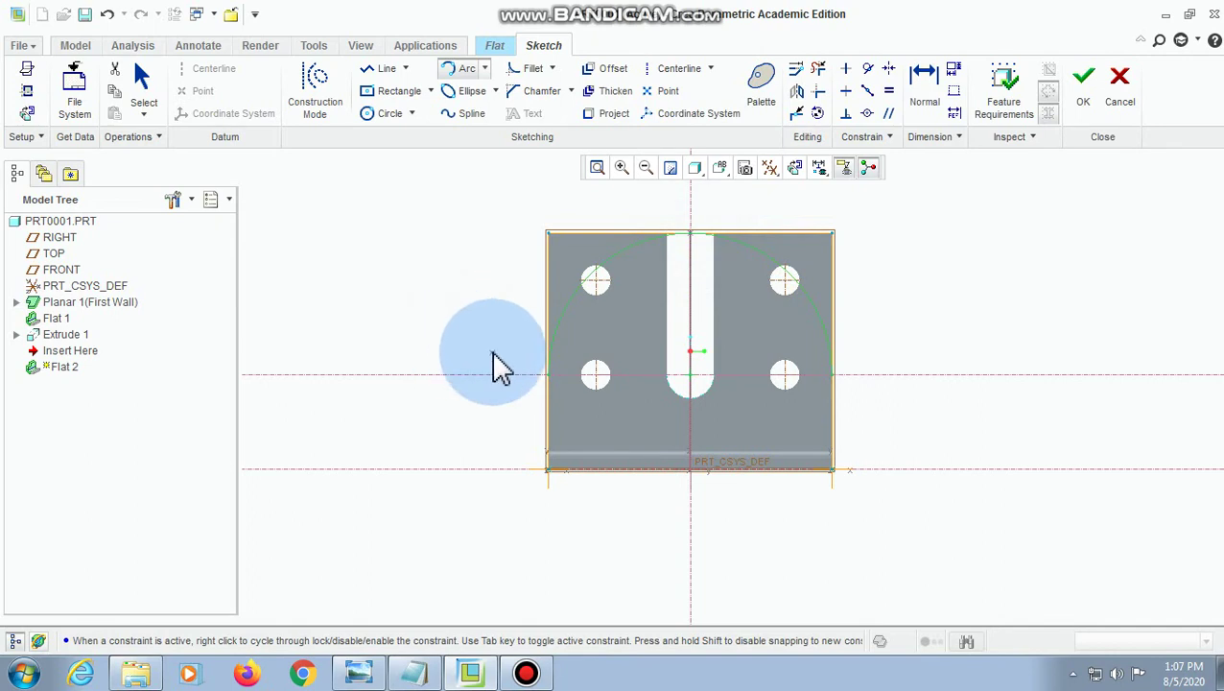
- Trim away the upper edge and the side line portions outside the arc to leave a rounded wall profile
click(817, 69)
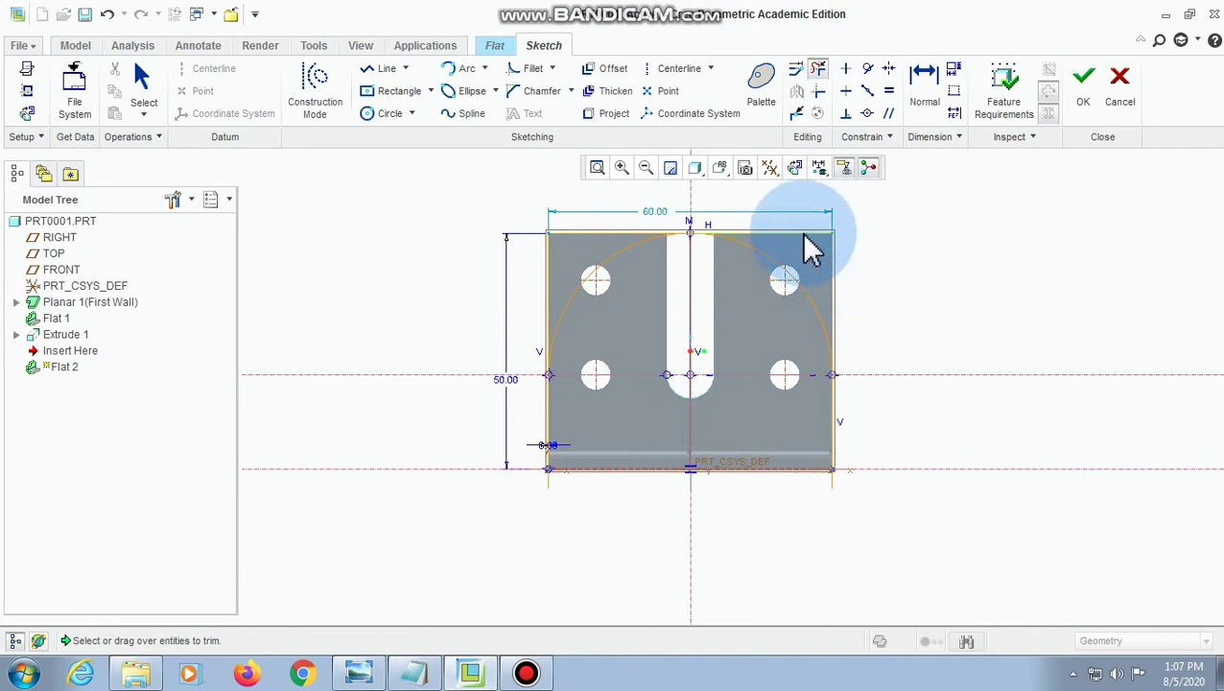
mouse_move(811, 248)
mouse_down()
mouse_move(649, 255)
mouse_move(589, 271)
mouse_up()
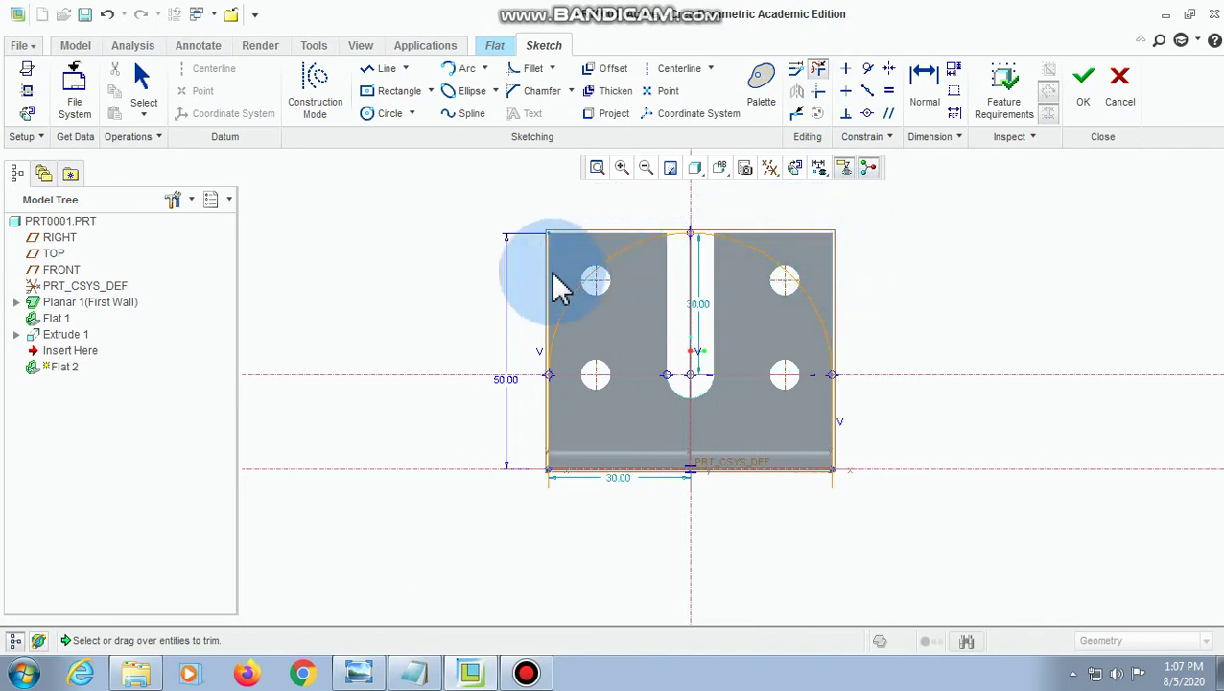
click(549, 277)
- Finish the shape sketch and complete the rounded flat wall with its 90-degree bend
middle_drag(922, 342, 948, 336)
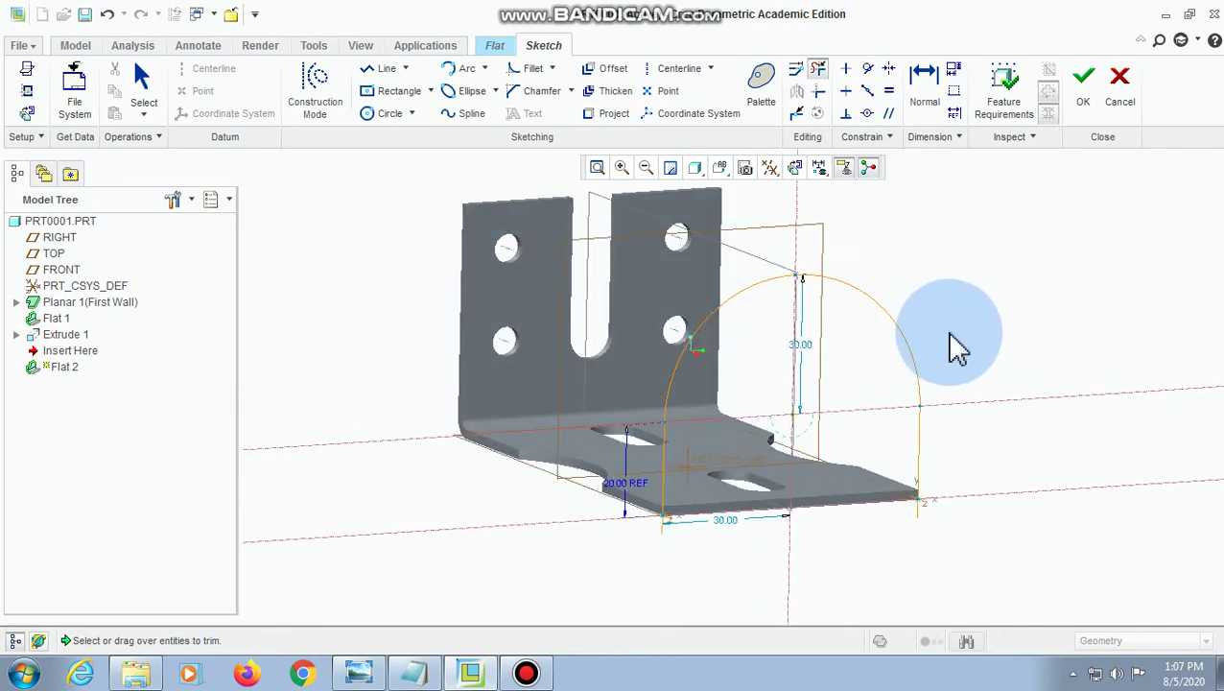
click(1084, 96)
middle_drag(1007, 251, 784, 445)
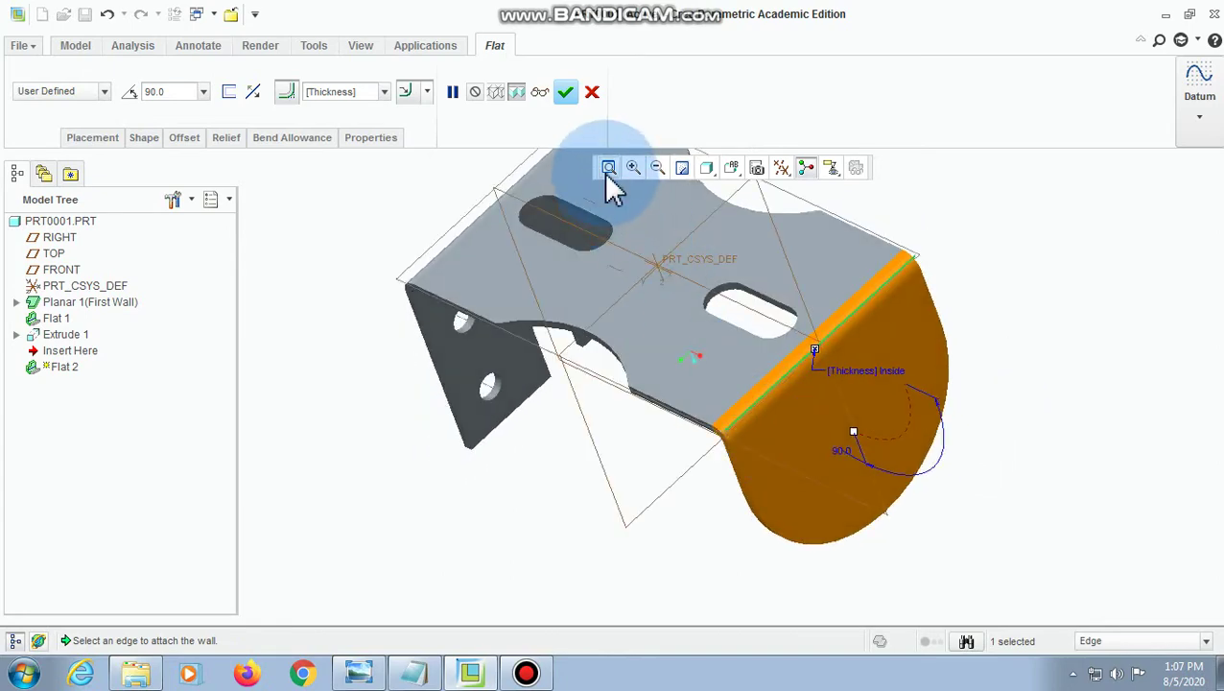
click(567, 92)
- Check the hole sizes on the reference drawing and start an Extrude cut sketch on the rounded wall's flat face
middle_drag(773, 562, 969, 432)
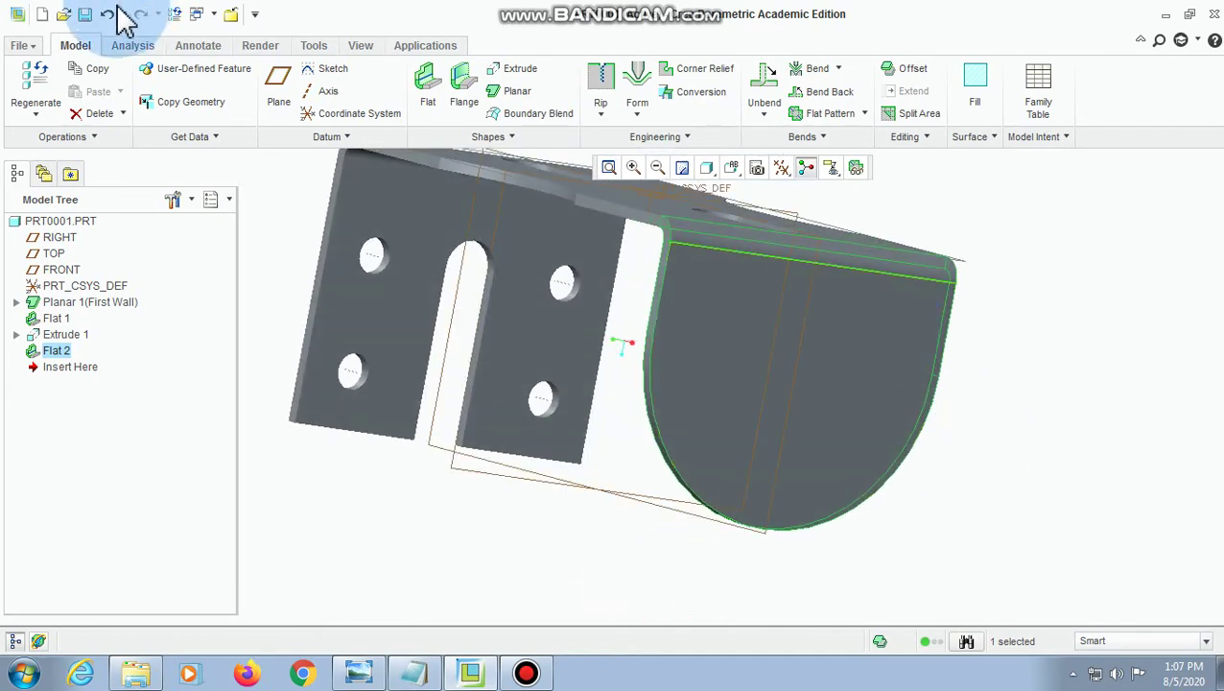
click(331, 70)
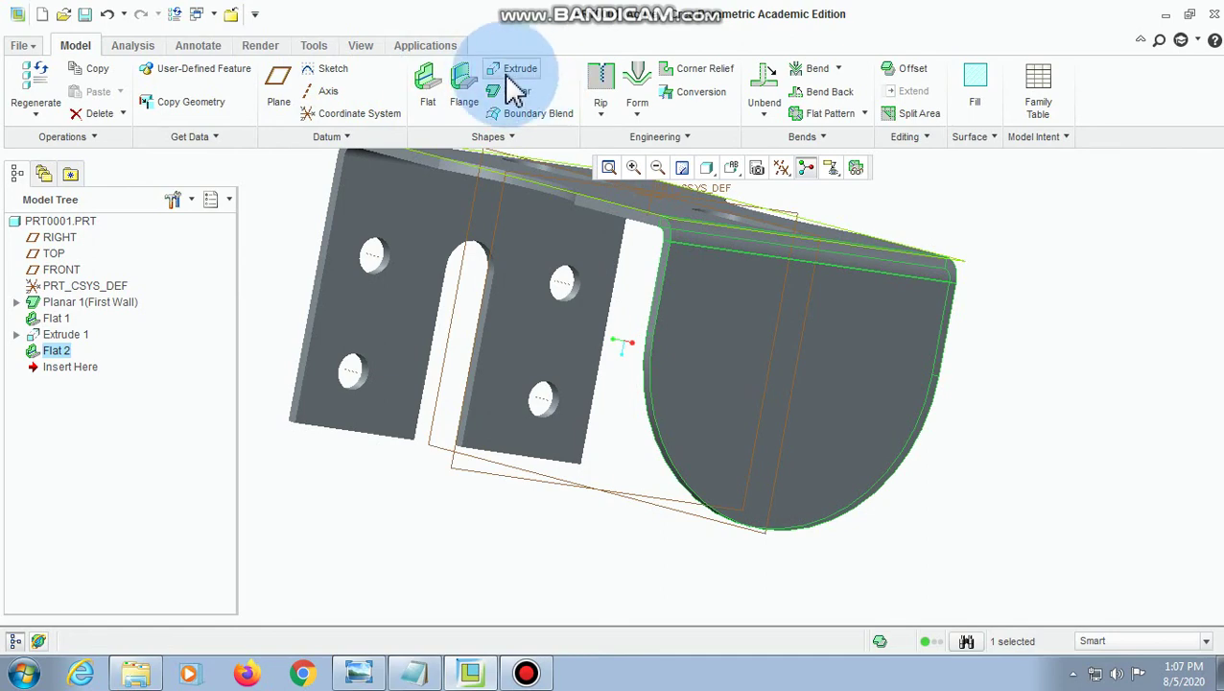
click(379, 672)
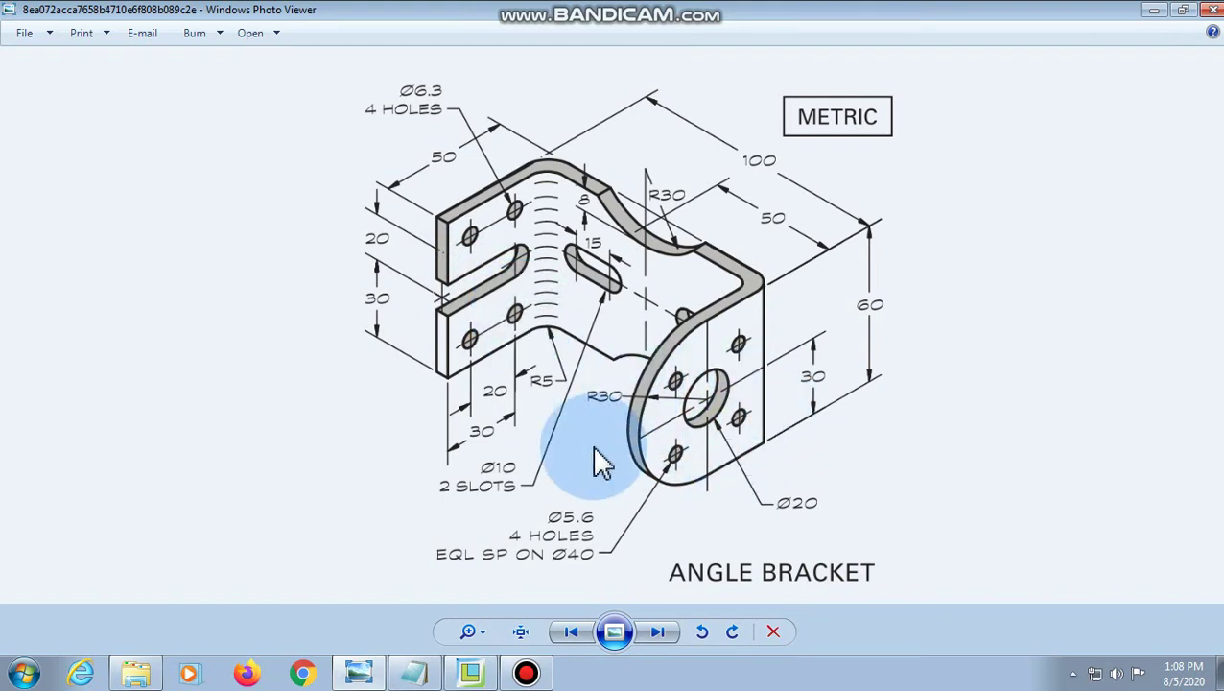
click(475, 675)
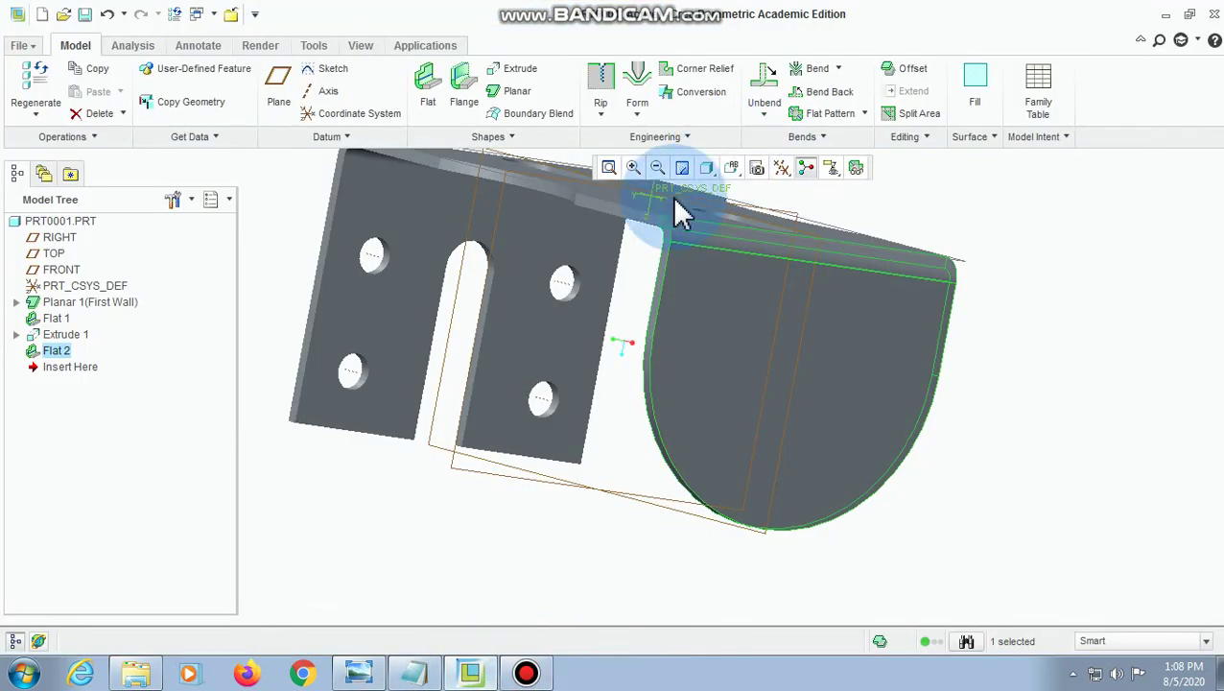
click(515, 71)
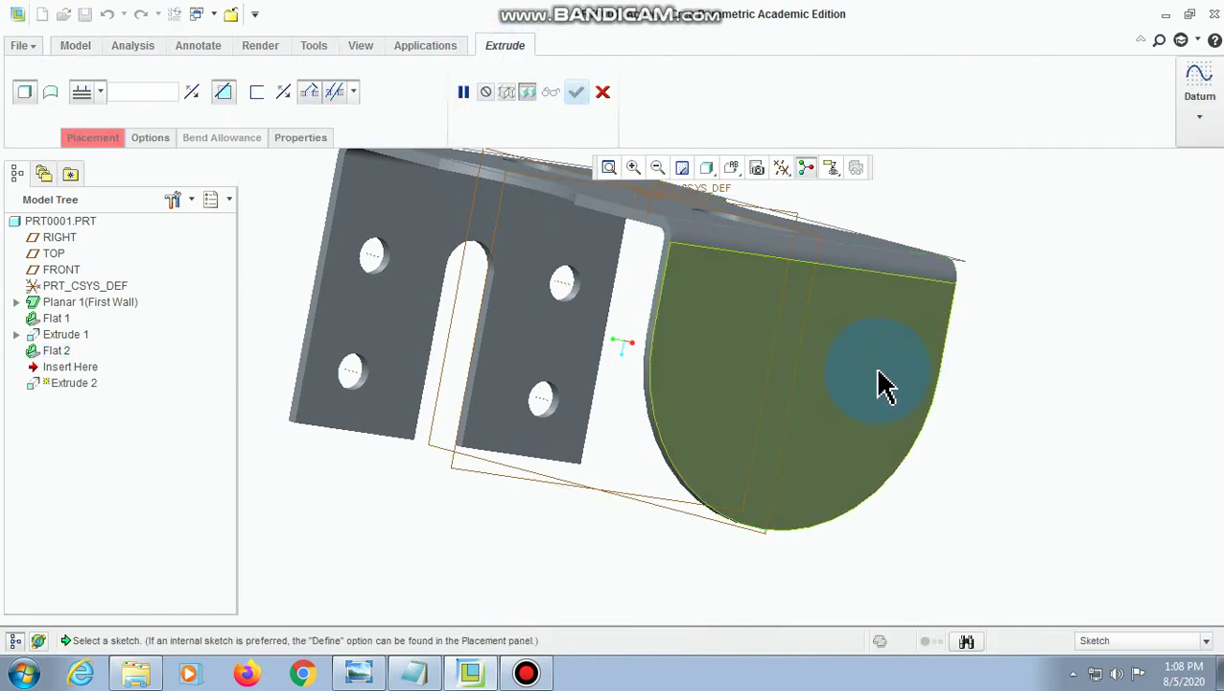
click(105, 139)
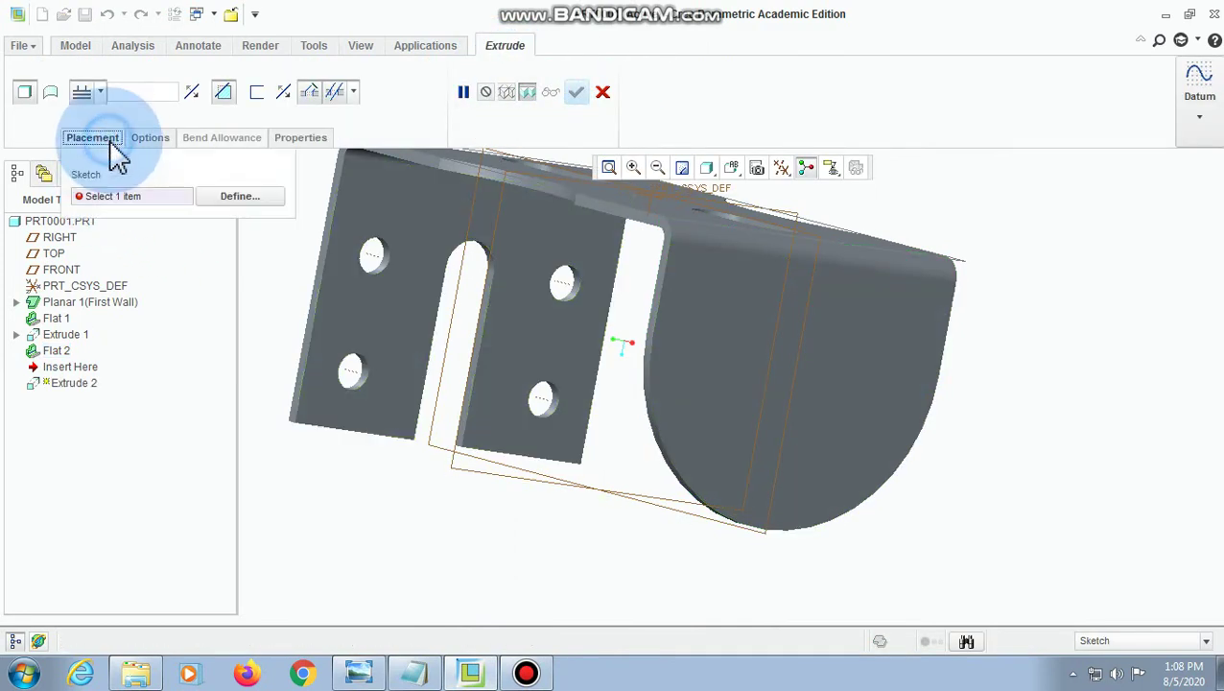
click(781, 472)
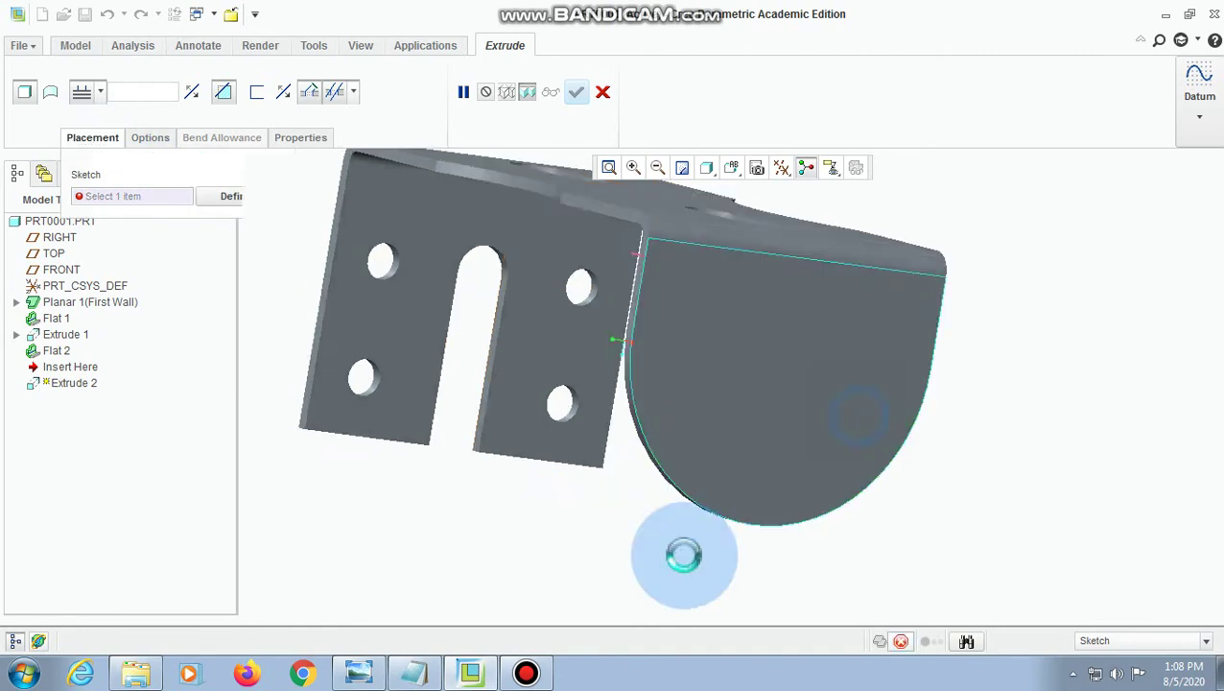
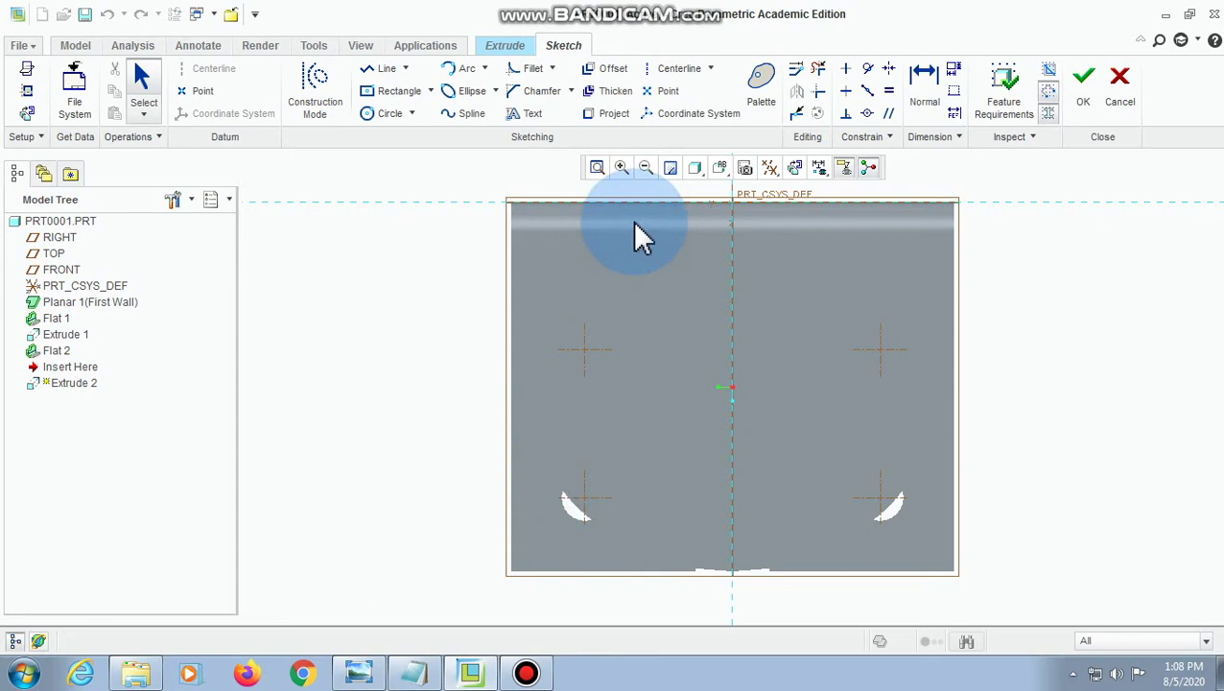
- Add the two vertical side faces of the bracket wall as sketch references
click(27, 112)
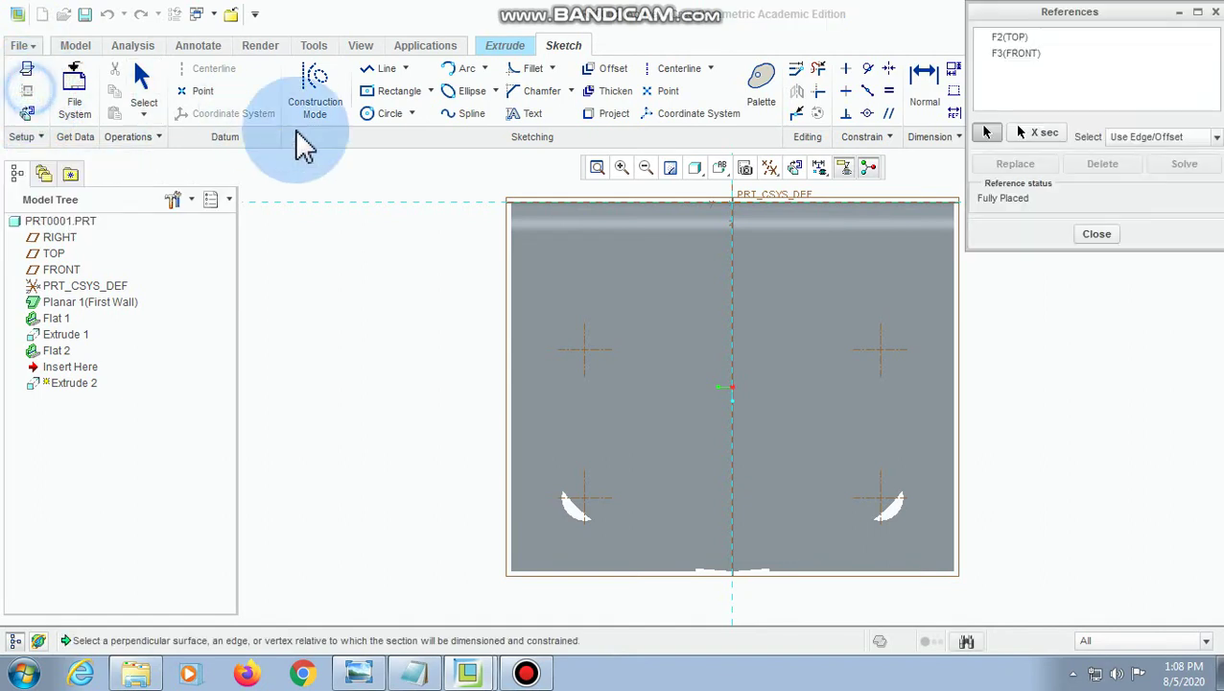
click(595, 219)
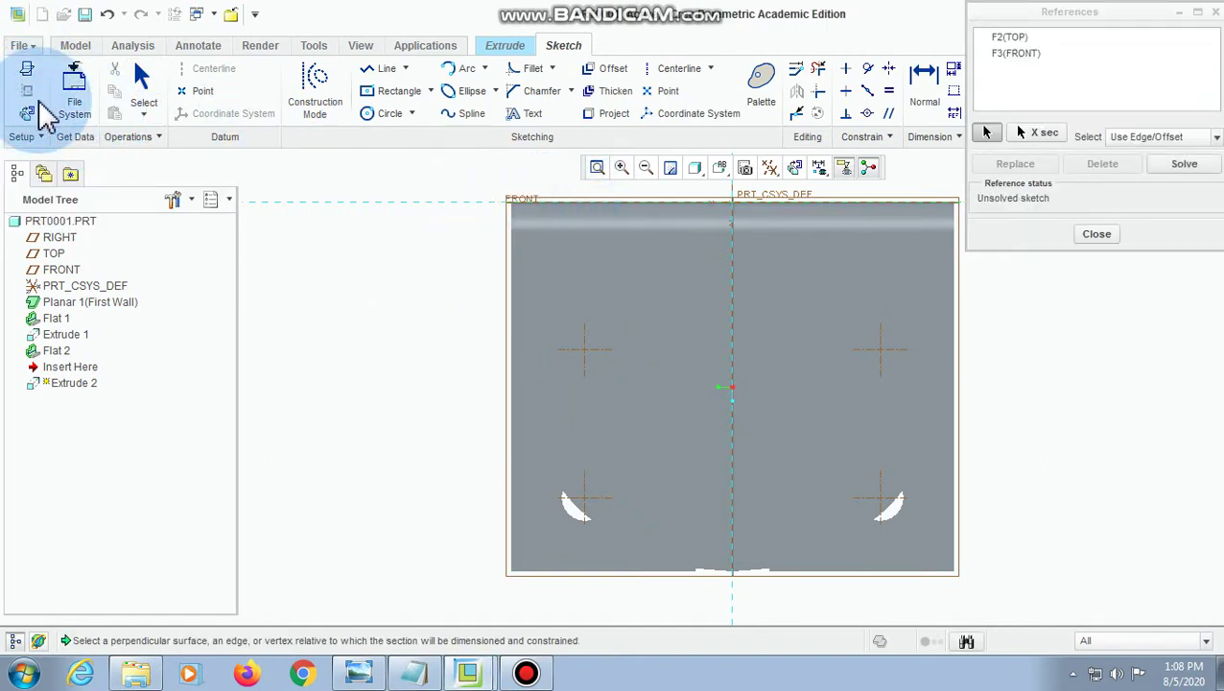
click(513, 408)
click(955, 429)
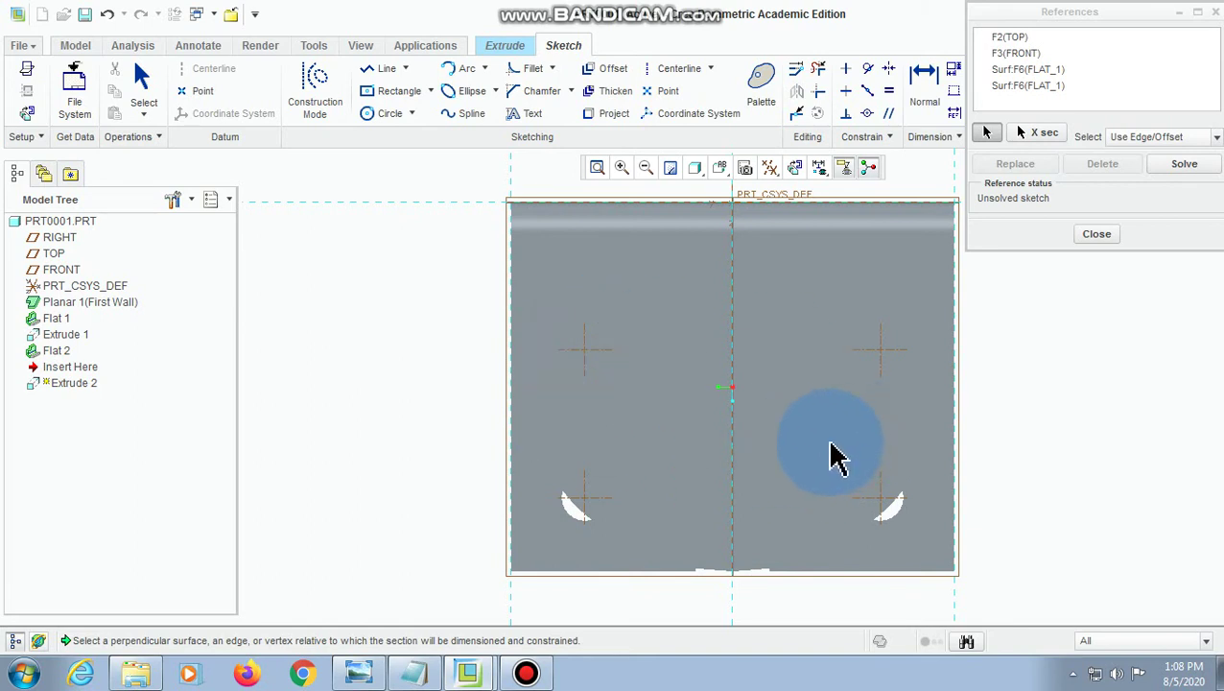
- Draw a circle about 21 in diameter on the vertical reference, centered about 25 below the horizontal reference
click(374, 115)
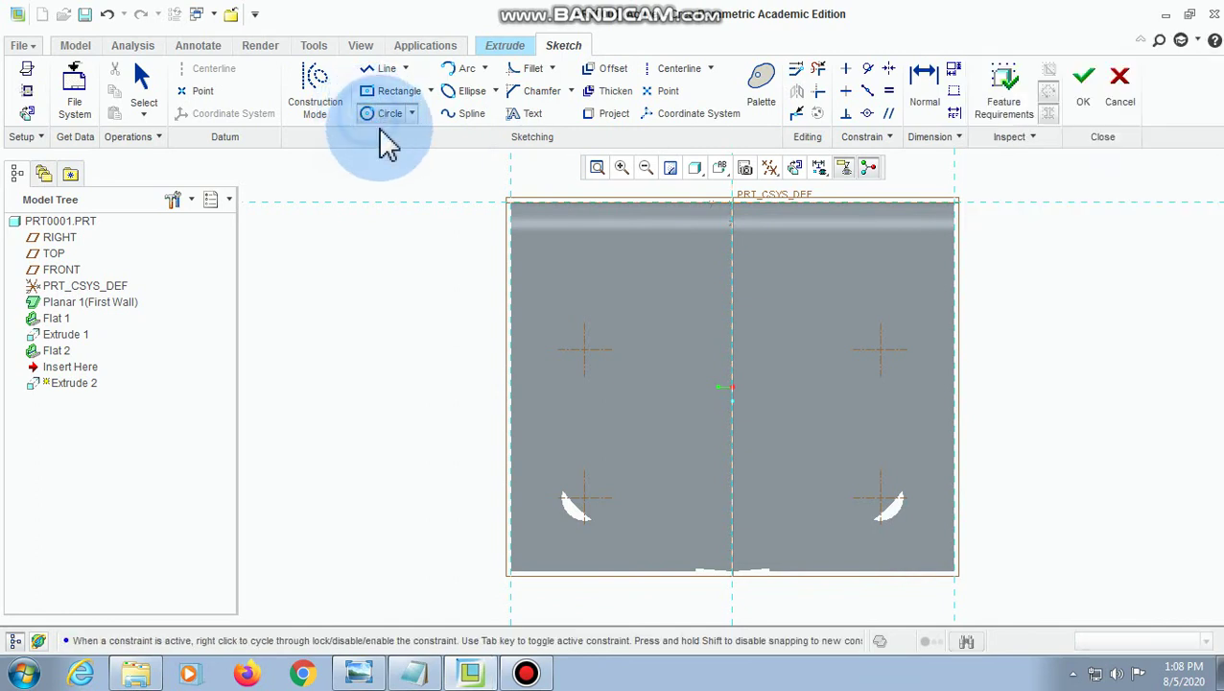
click(733, 389)
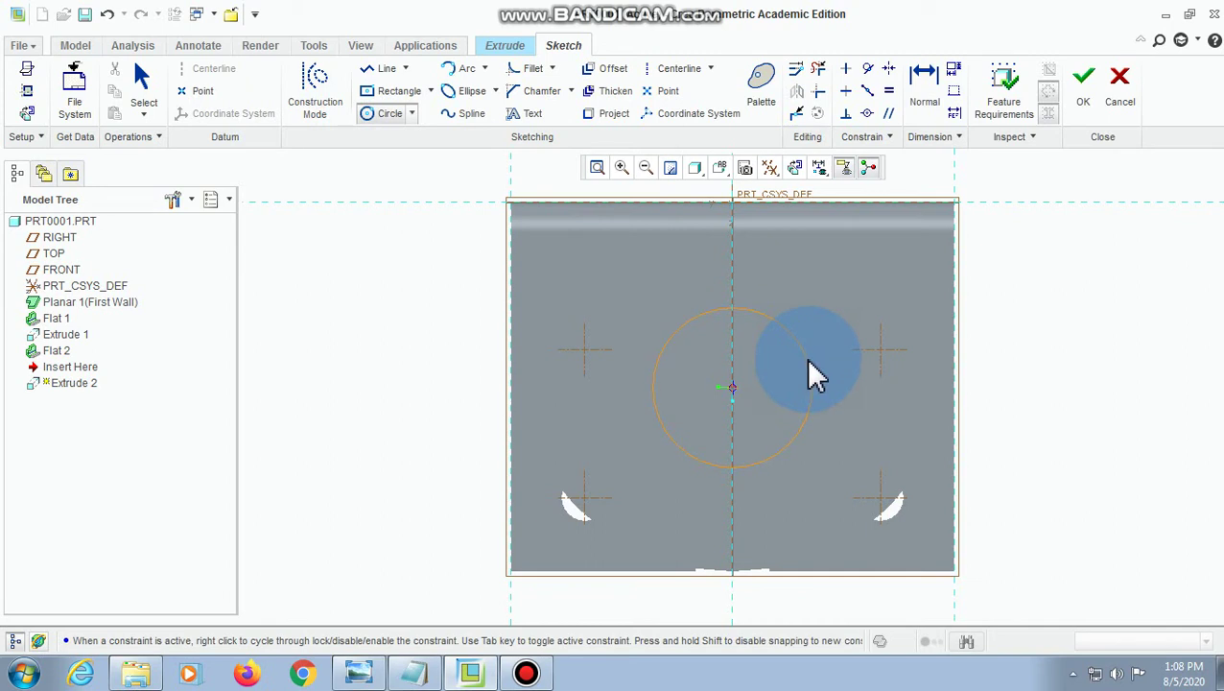
click(809, 375)
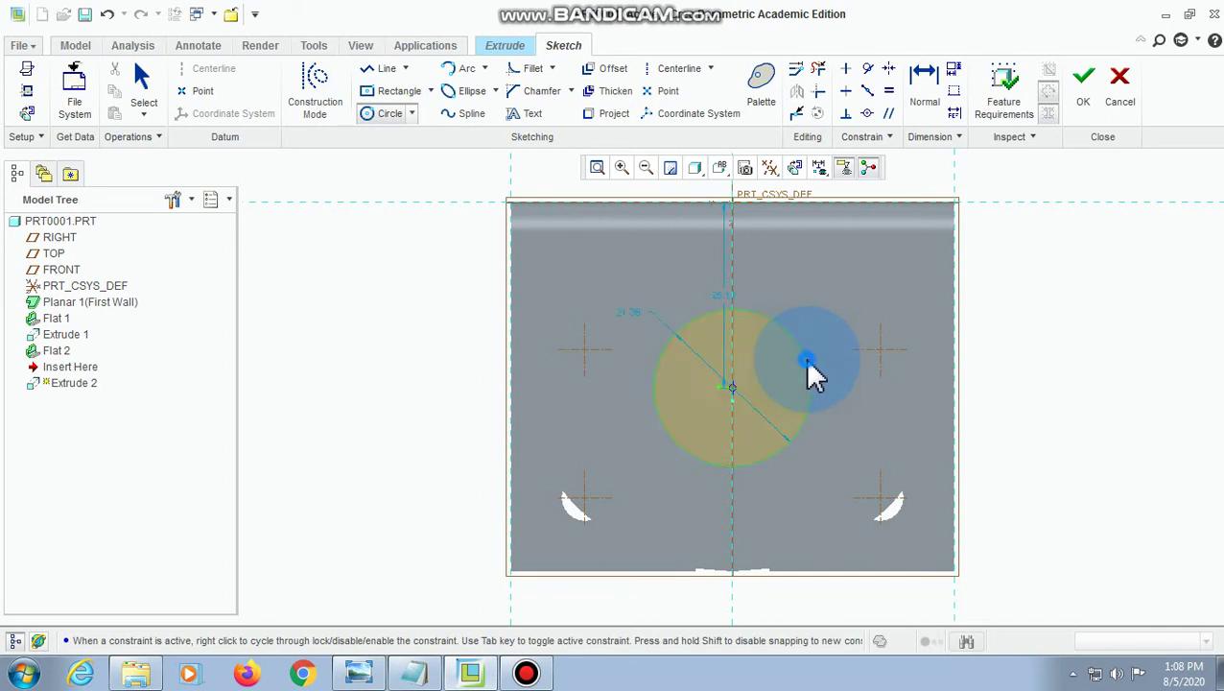
- Set the circle's diameter to 20 per the reference drawing and place its dimension outside the wall
click(382, 671)
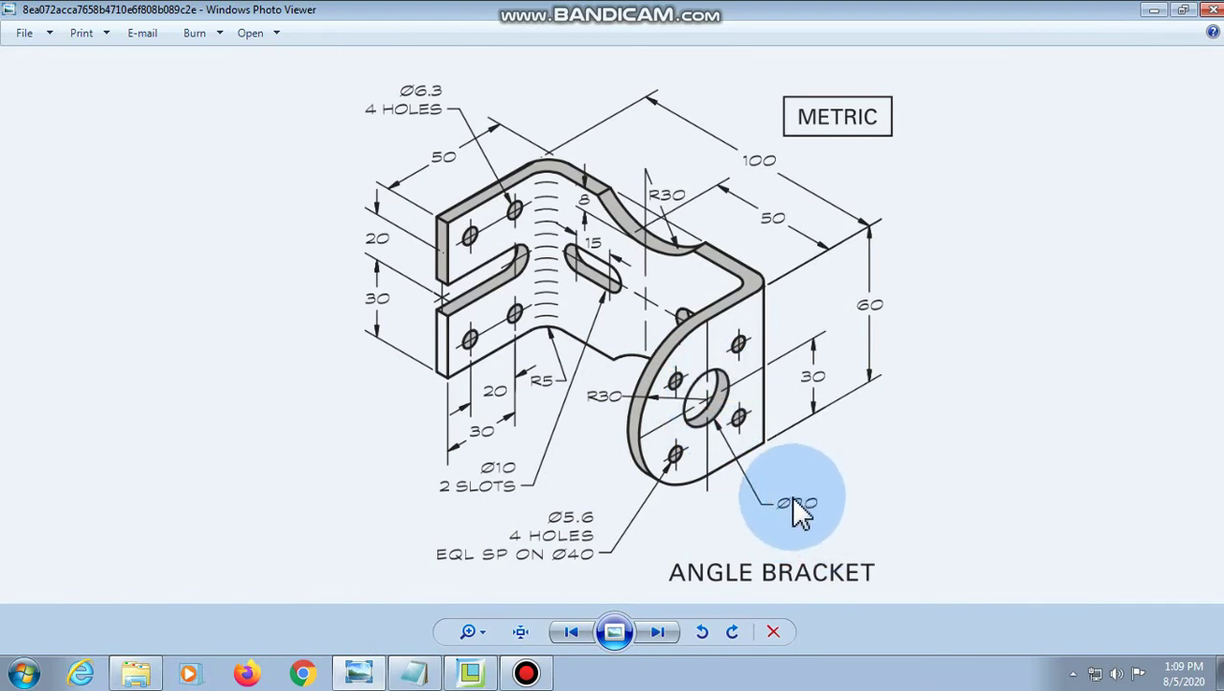
click(413, 672)
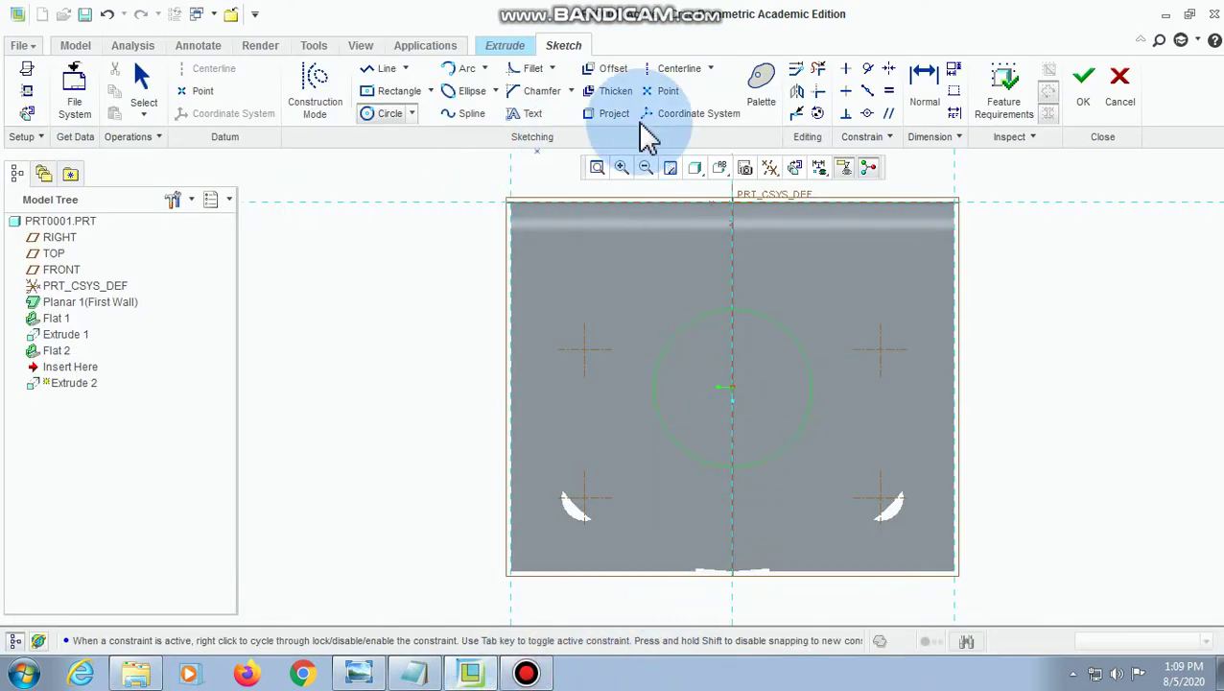
click(923, 96)
click(142, 84)
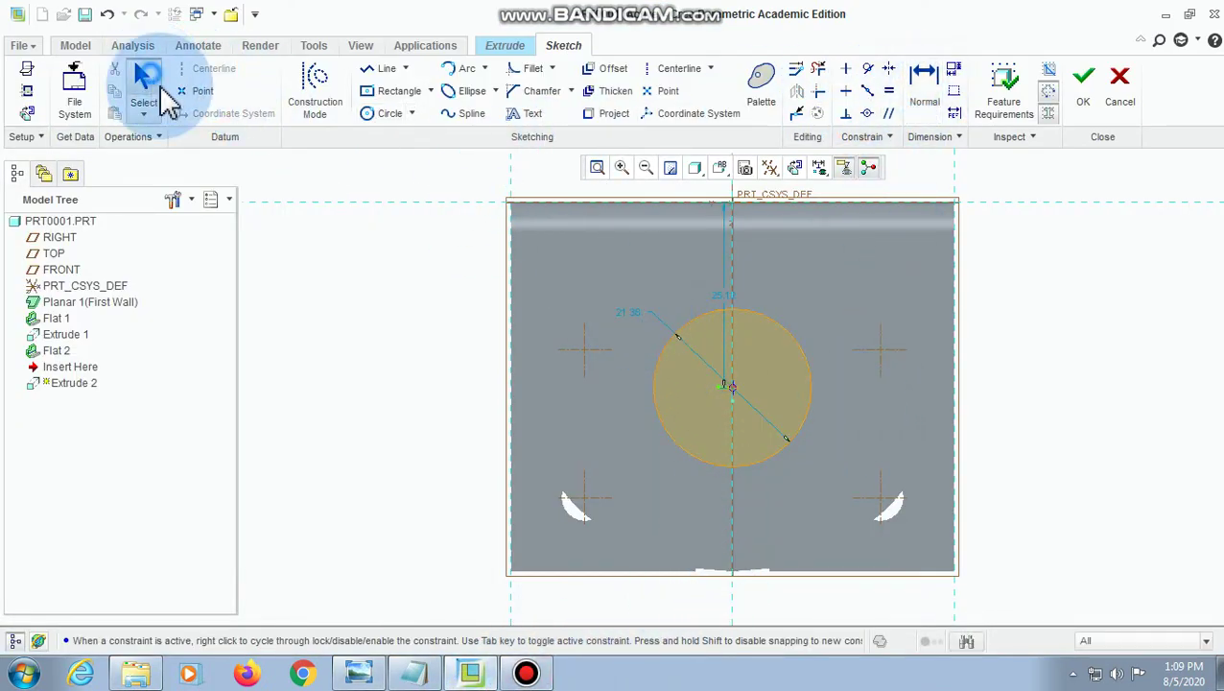
drag(632, 314, 399, 379)
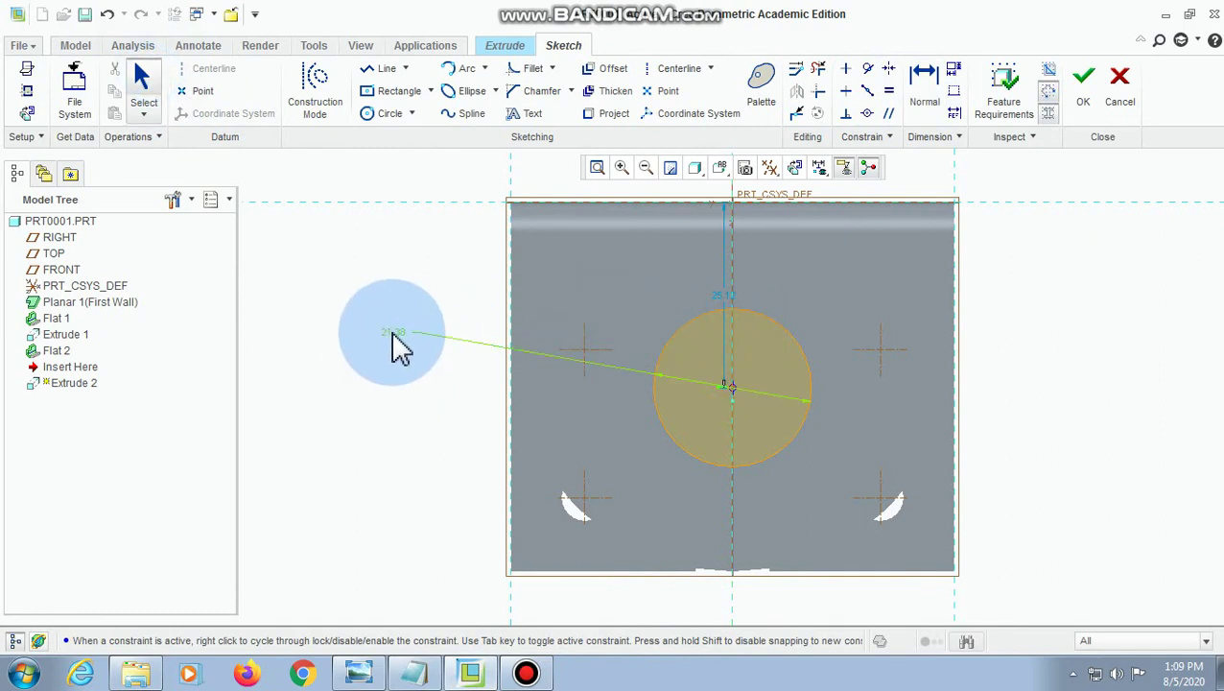
double_click(393, 331)
text(20)
click(499, 365)
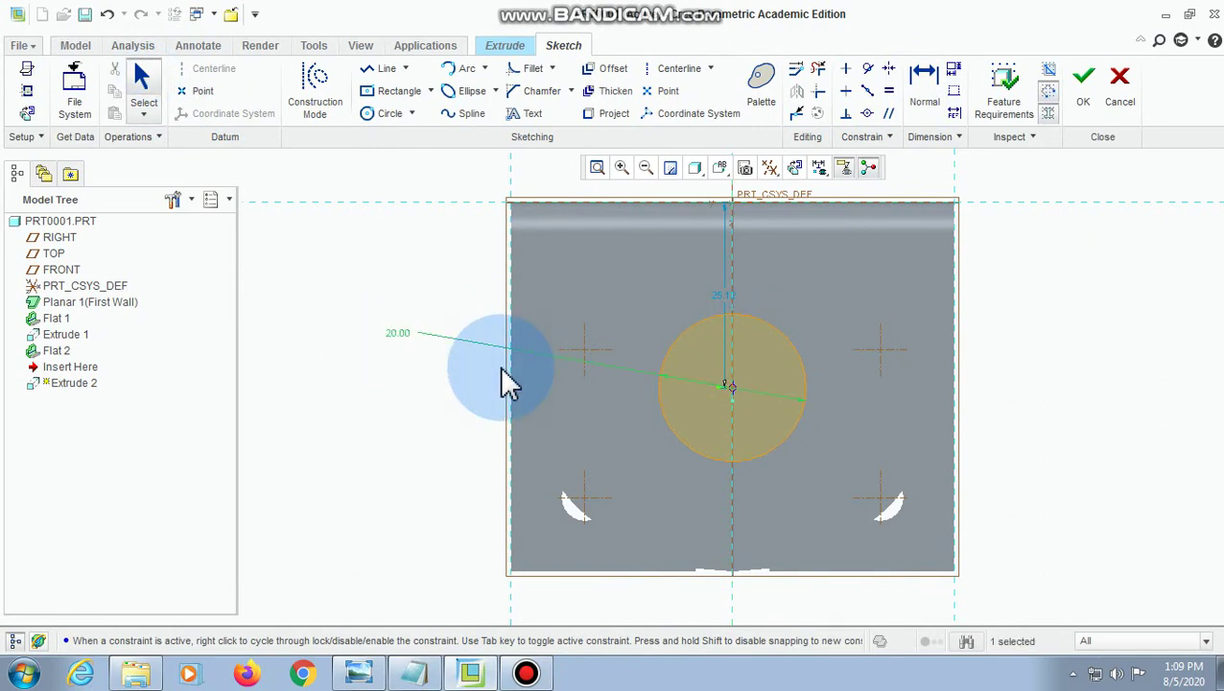
click(979, 379)
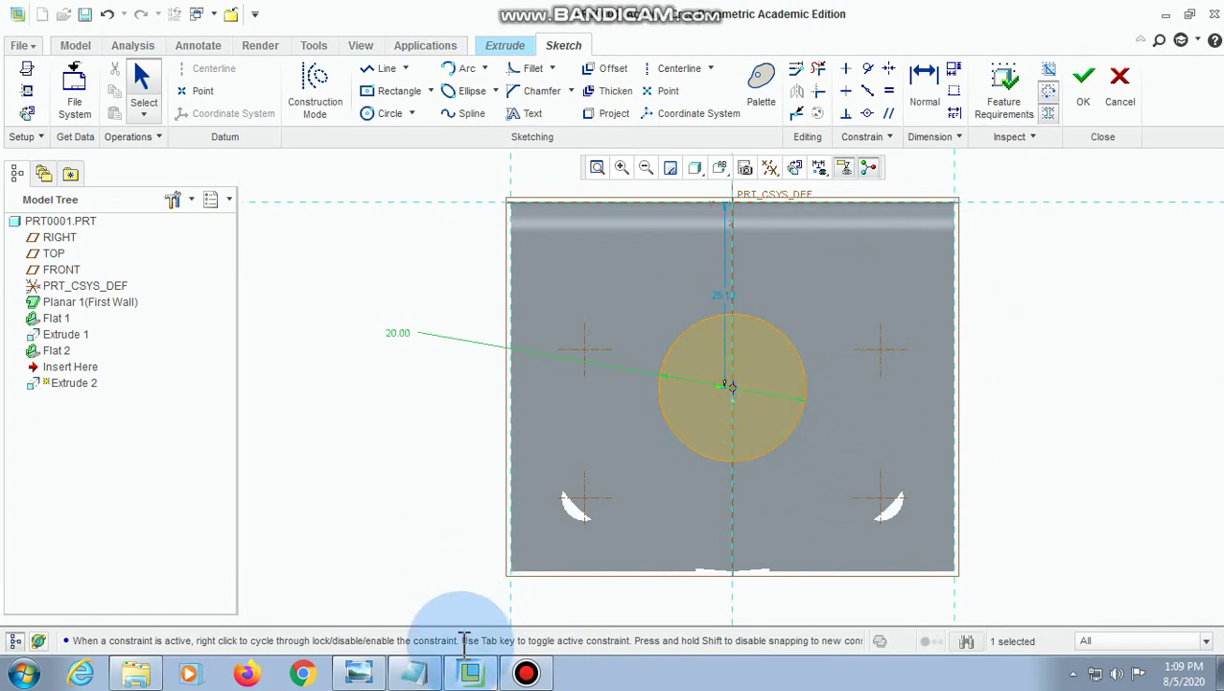
- Check the hole pattern on the reference drawing and draw a larger concentric circle about 38 in diameter around the 20 circle
click(413, 674)
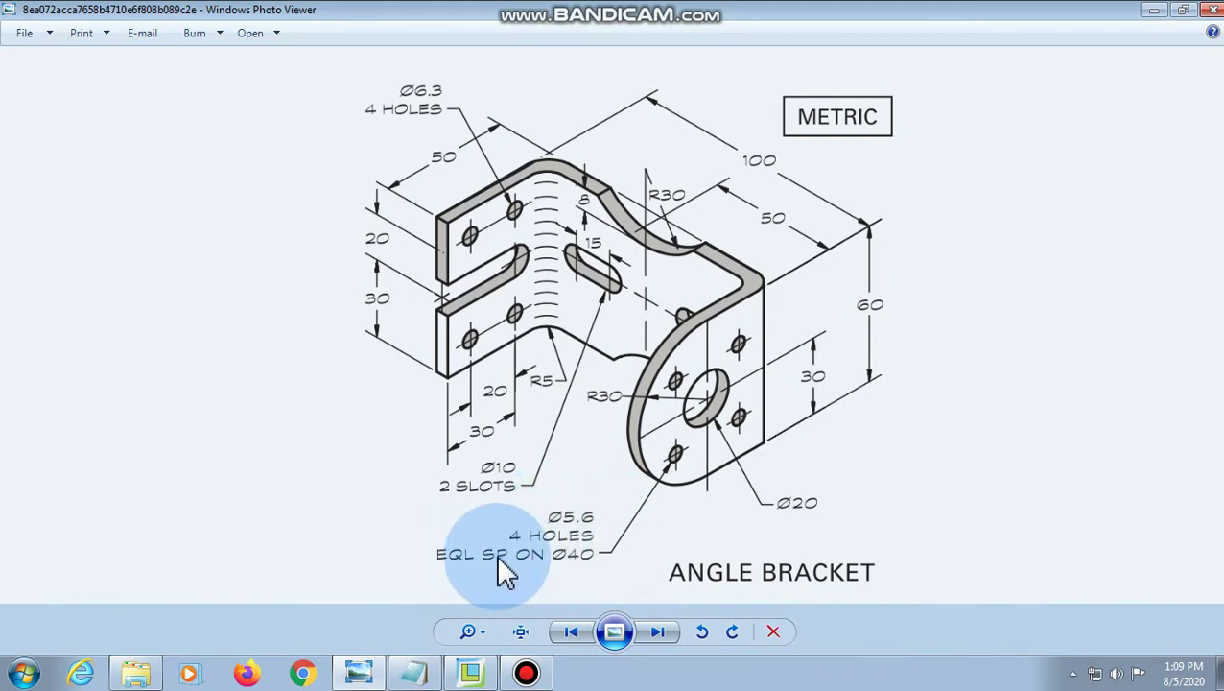
click(470, 673)
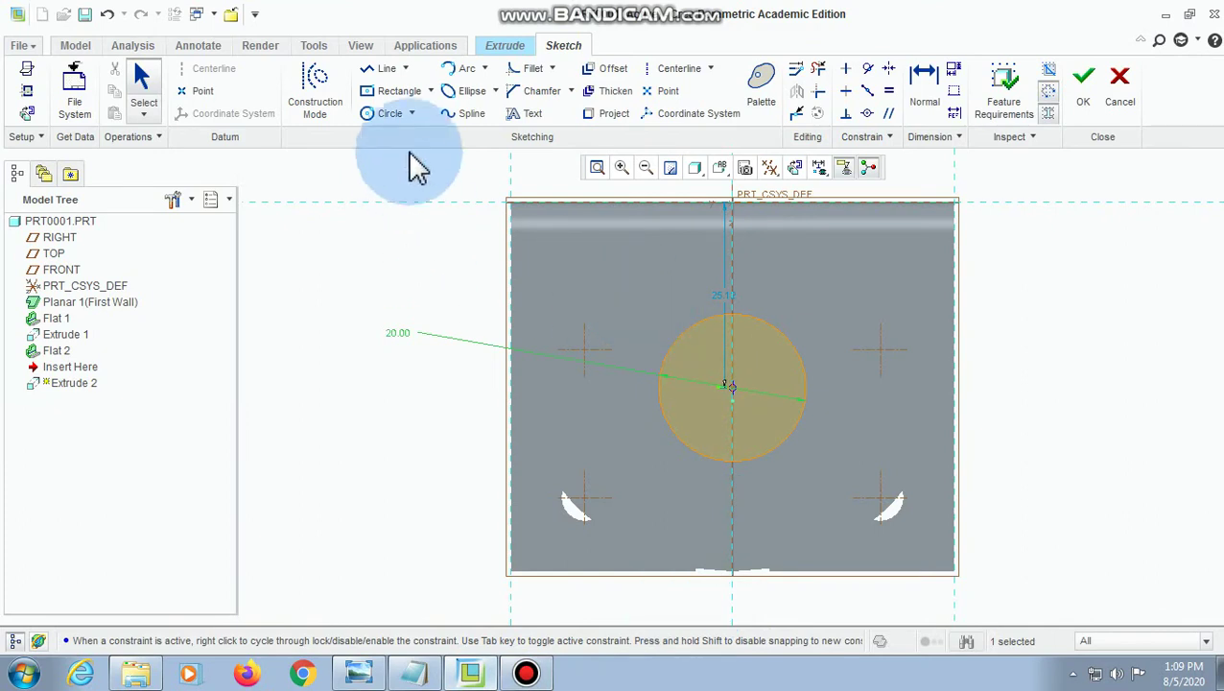
click(382, 115)
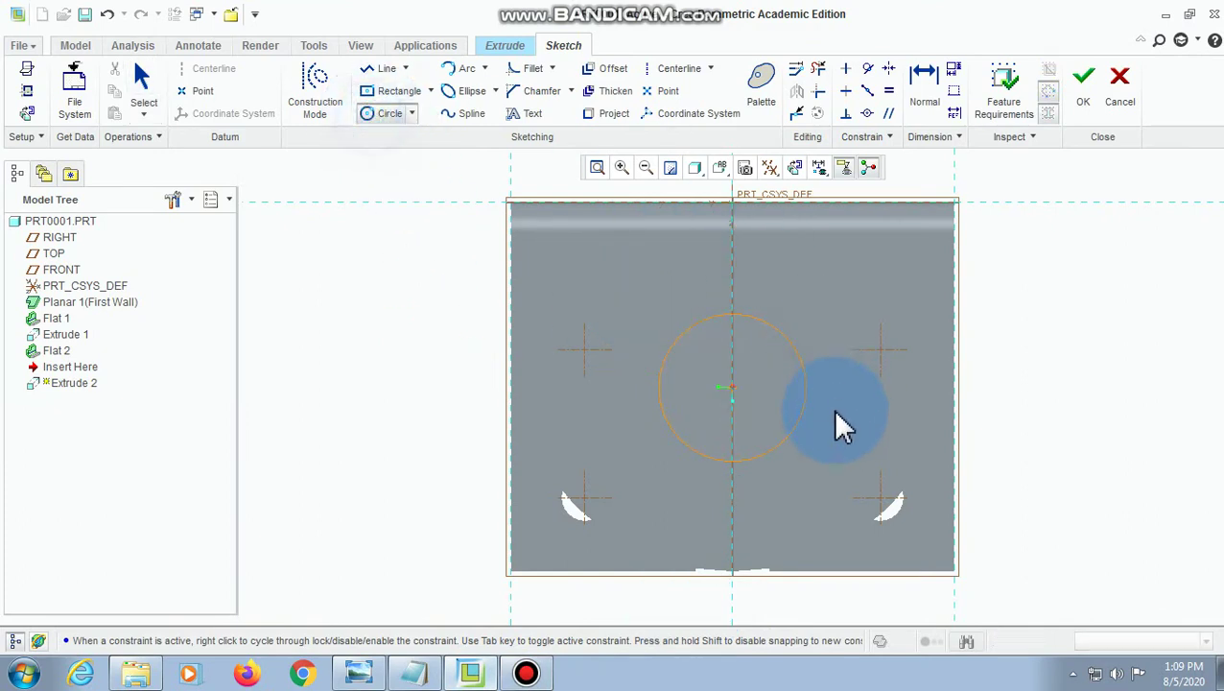
click(732, 388)
click(835, 303)
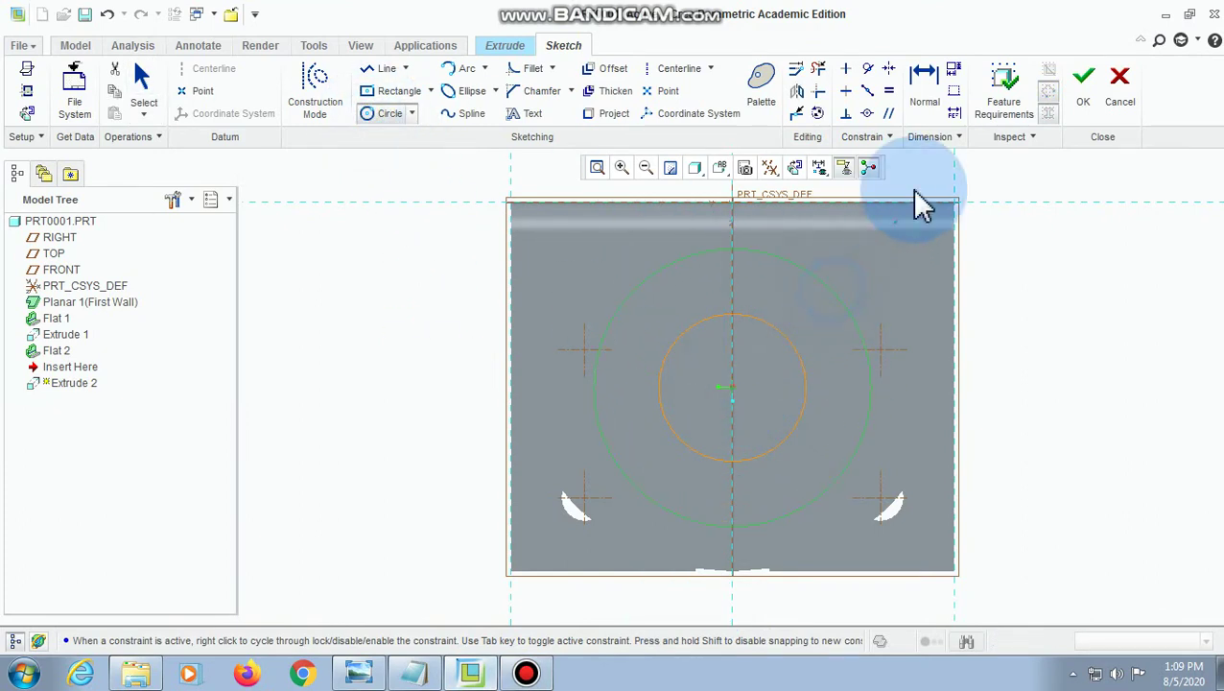
- Move the larger circle's dimension outside the wall and set its diameter to 40
click(934, 86)
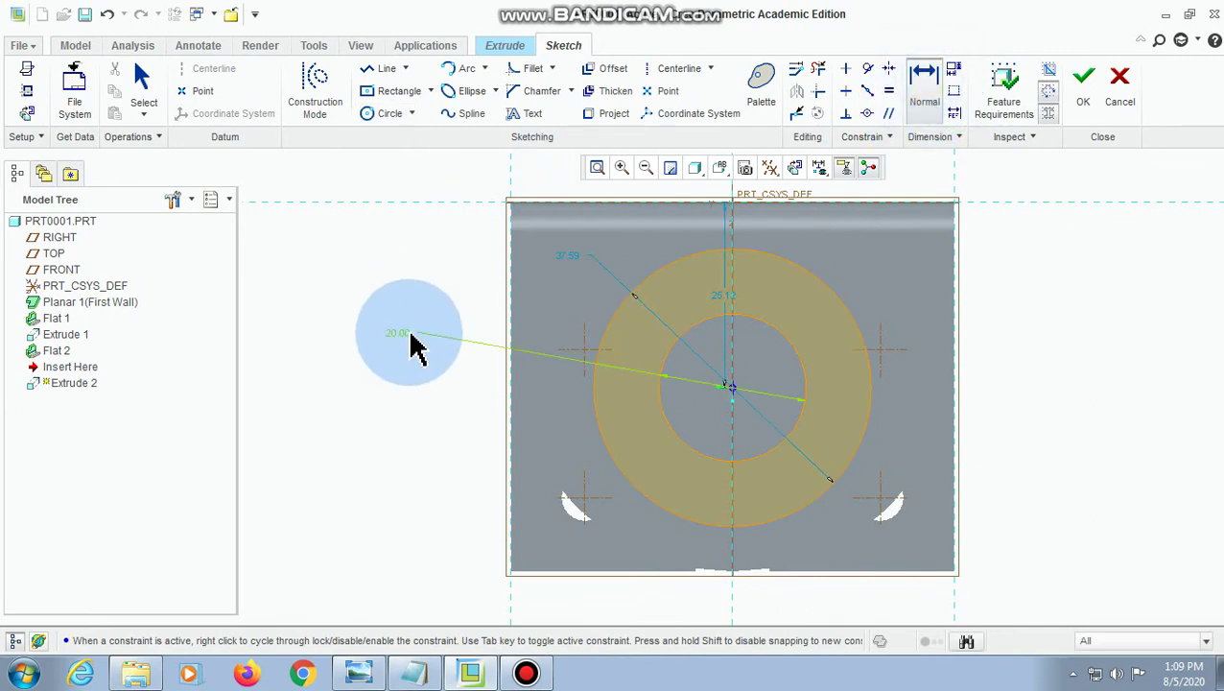
click(142, 87)
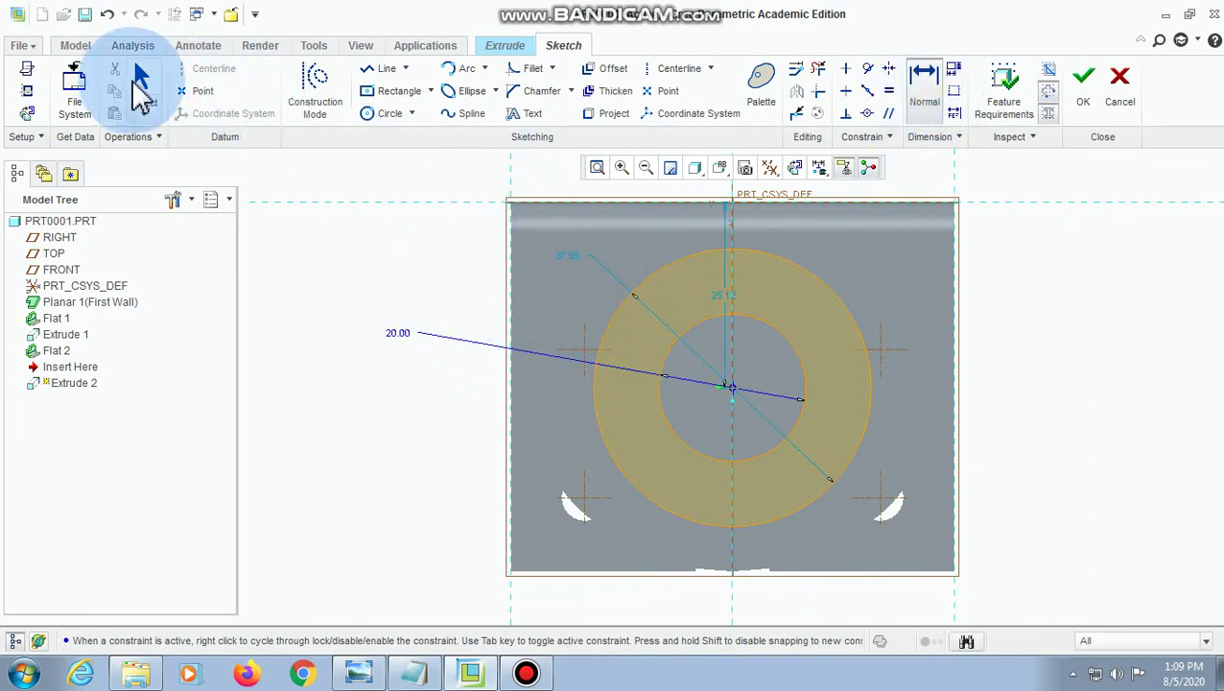
drag(628, 278, 1055, 316)
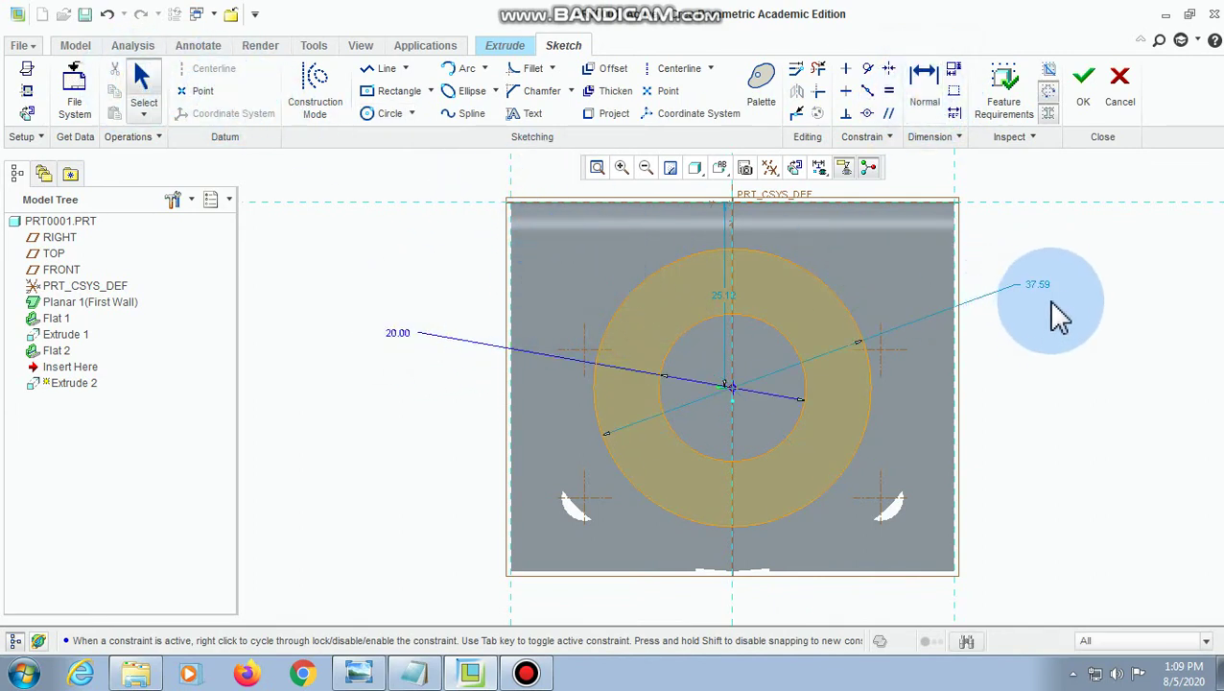
double_click(1043, 288)
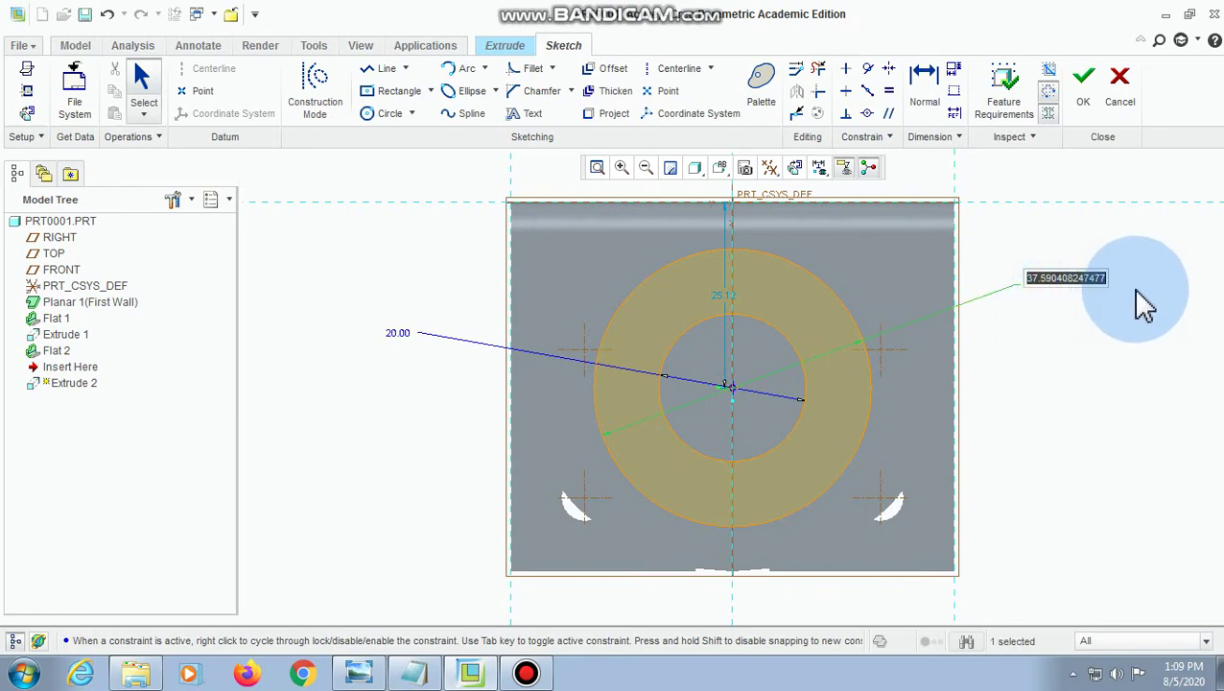
text(40)
key(Return)
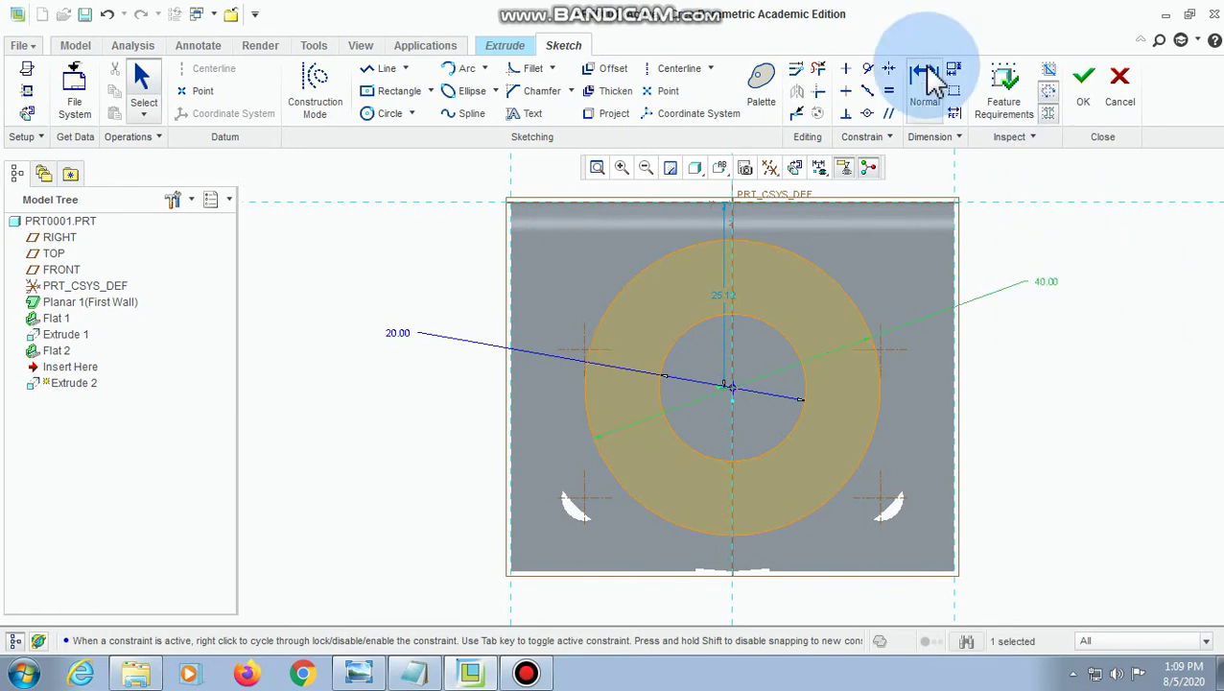
- Draw a horizontal line and a line inclined about 47° above it, both from the circles' center to the 40 circle
click(379, 71)
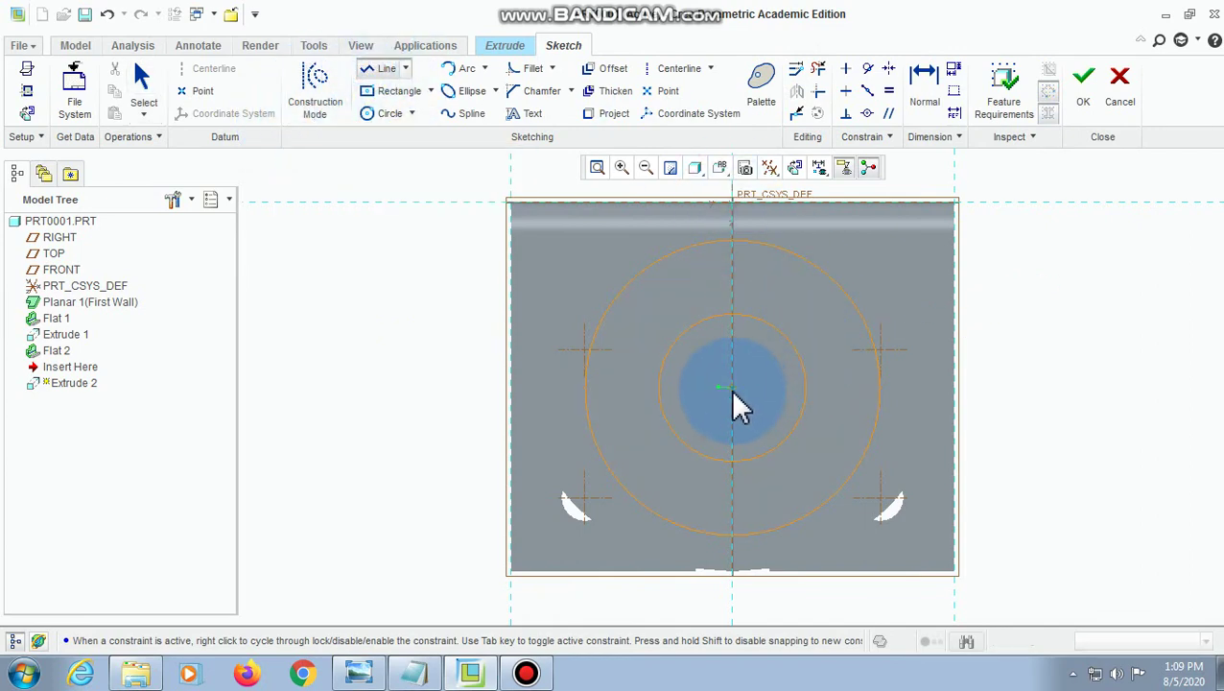
click(926, 389)
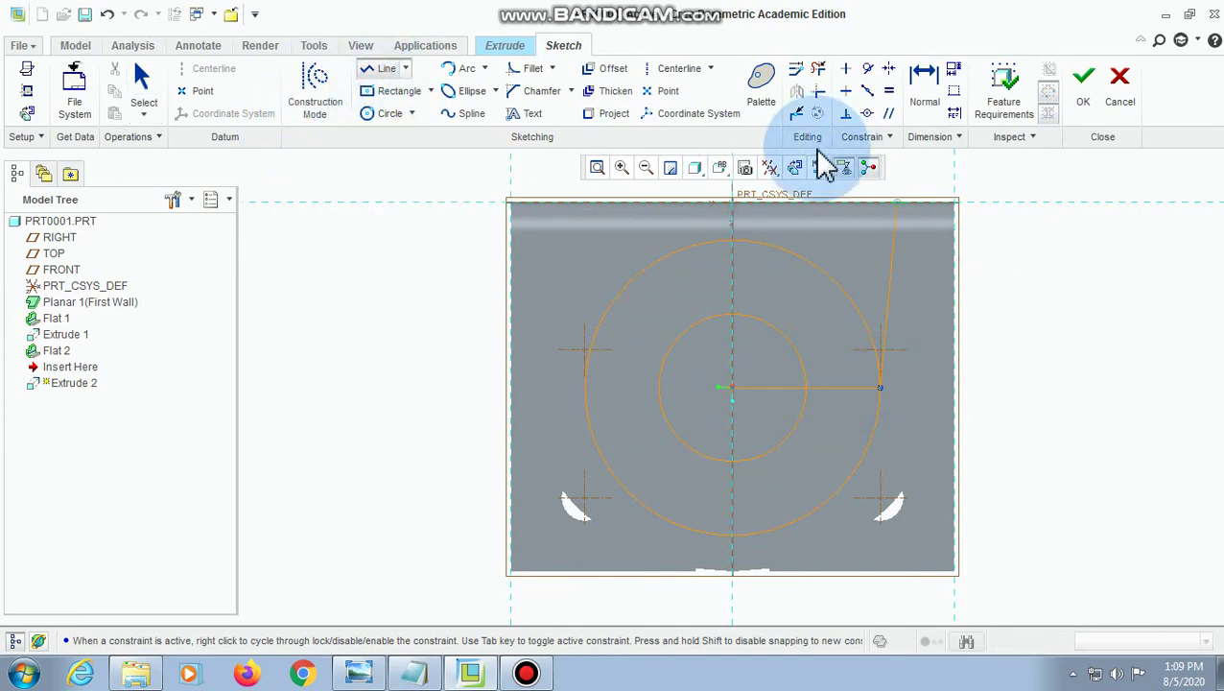
click(373, 71)
click(791, 438)
click(733, 388)
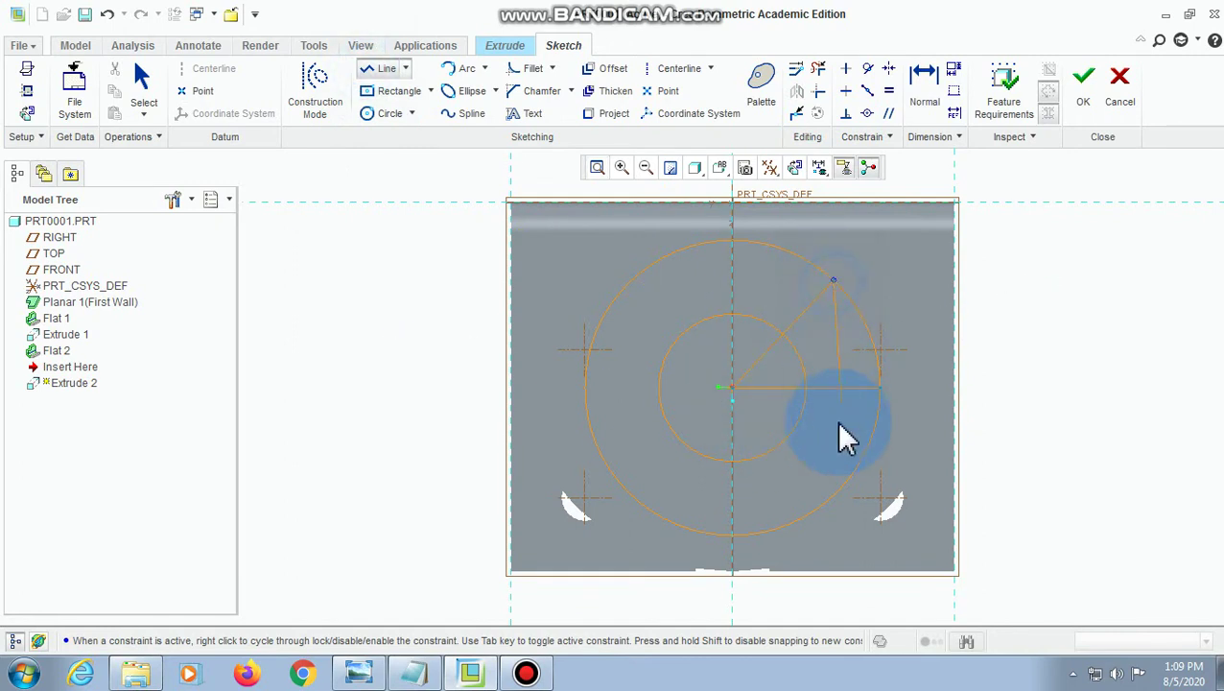
- Set the angle between the inclined line and the horizontal line to 45°
click(944, 101)
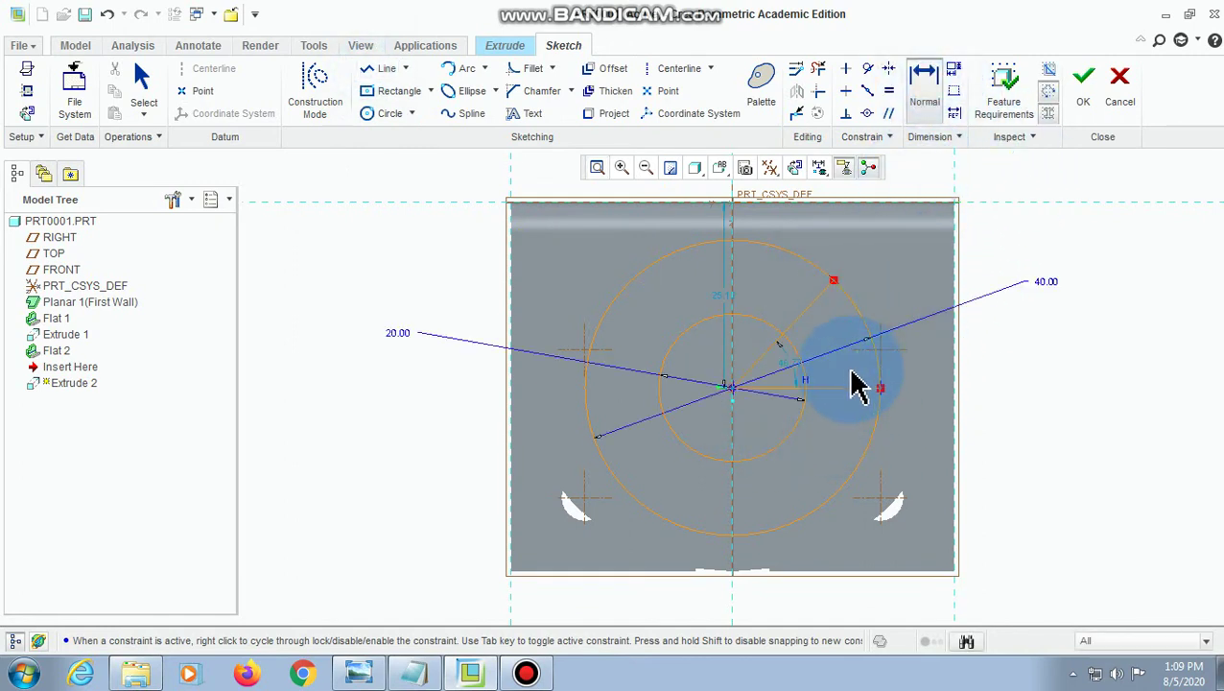
scroll(800, 388, up, 4)
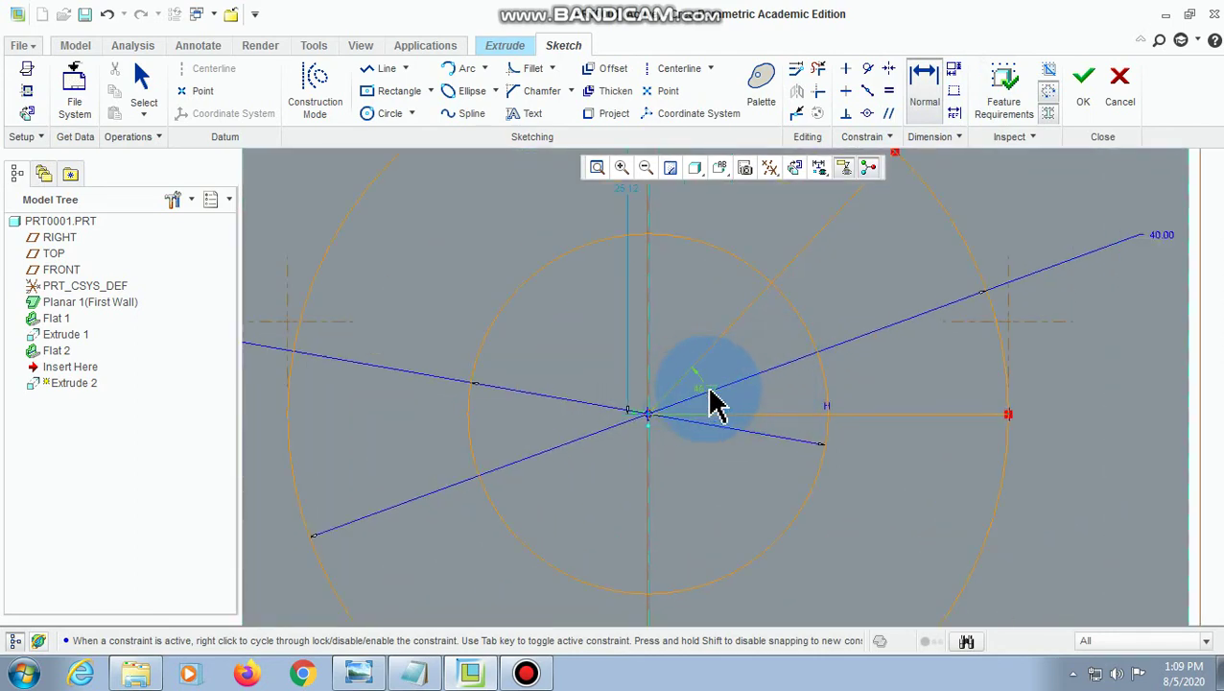
click(704, 394)
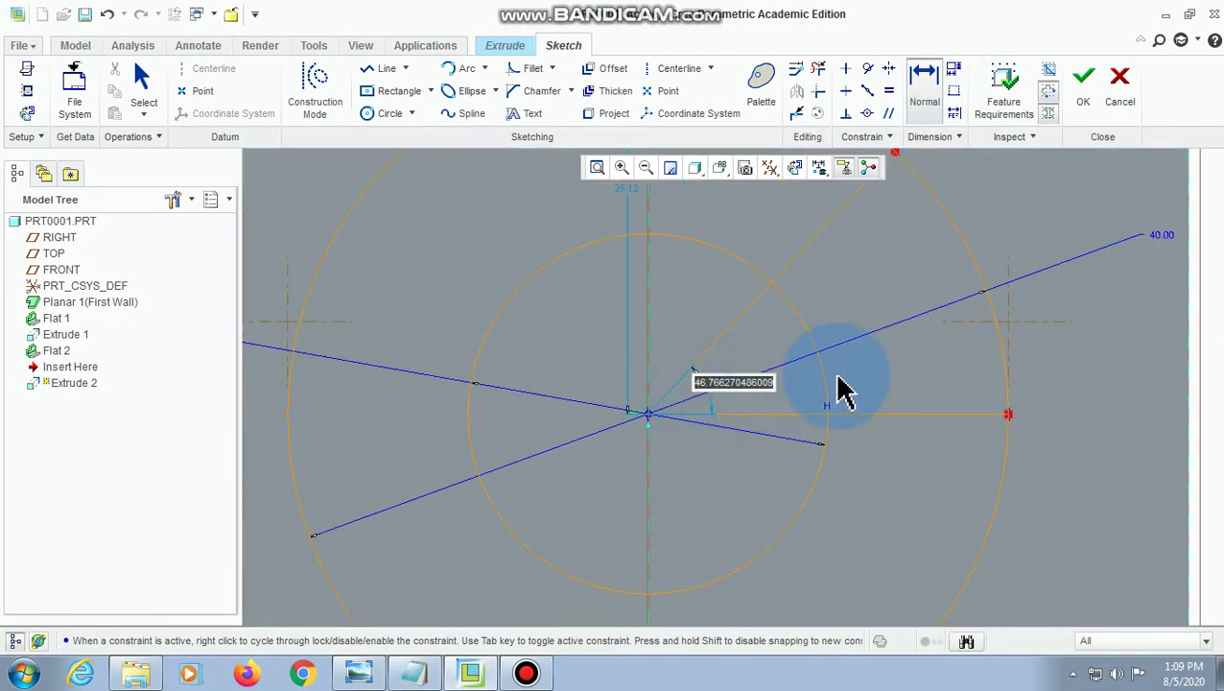
text(45)
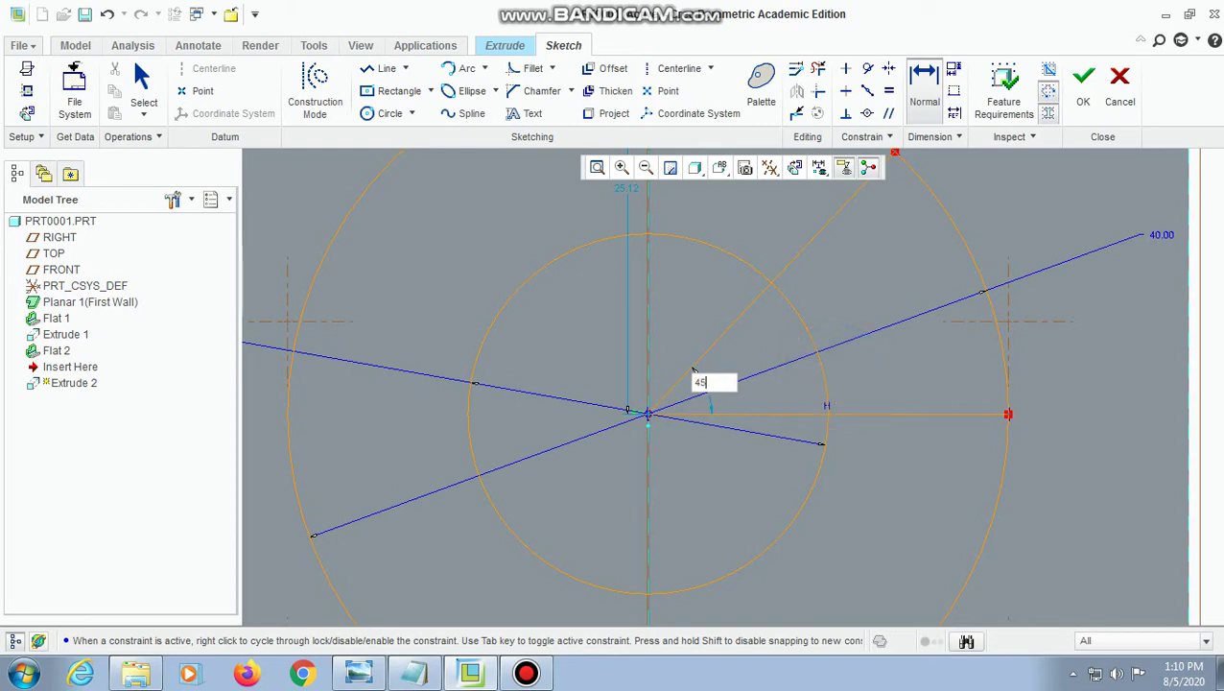
click(842, 388)
- Trim away the horizontal line between the circles' center and the 40 circle
scroll(833, 418, down, 2)
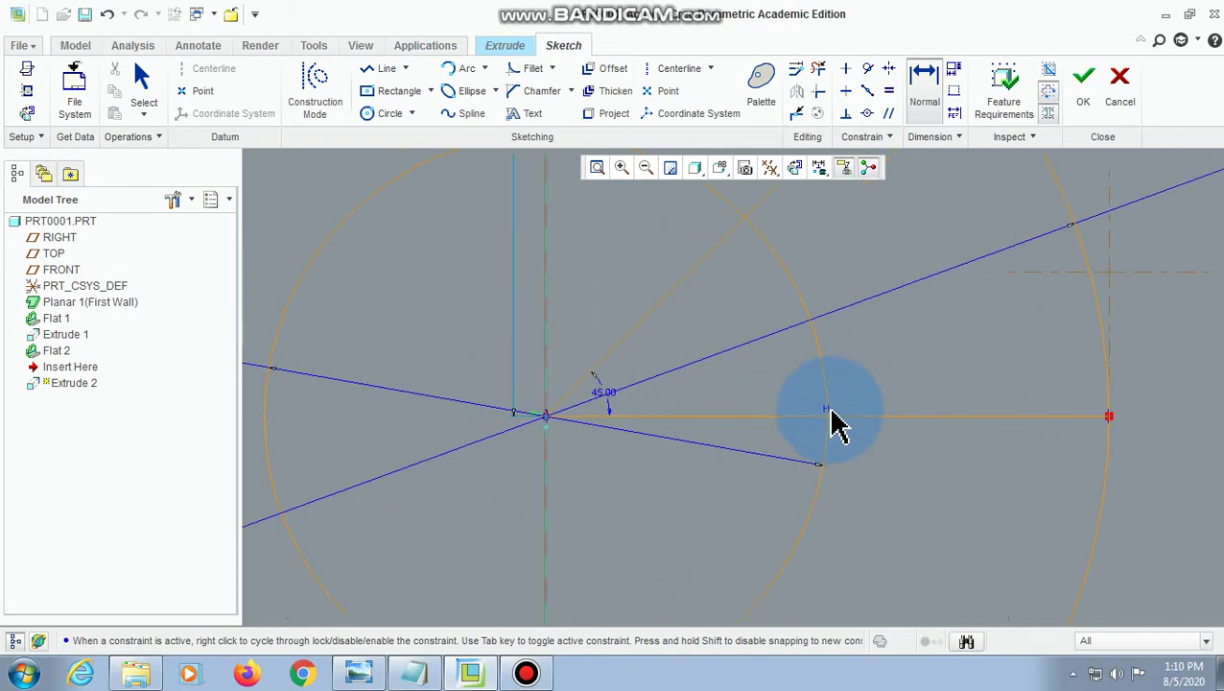
scroll(833, 418, up, 2)
scroll(832, 422, up, 2)
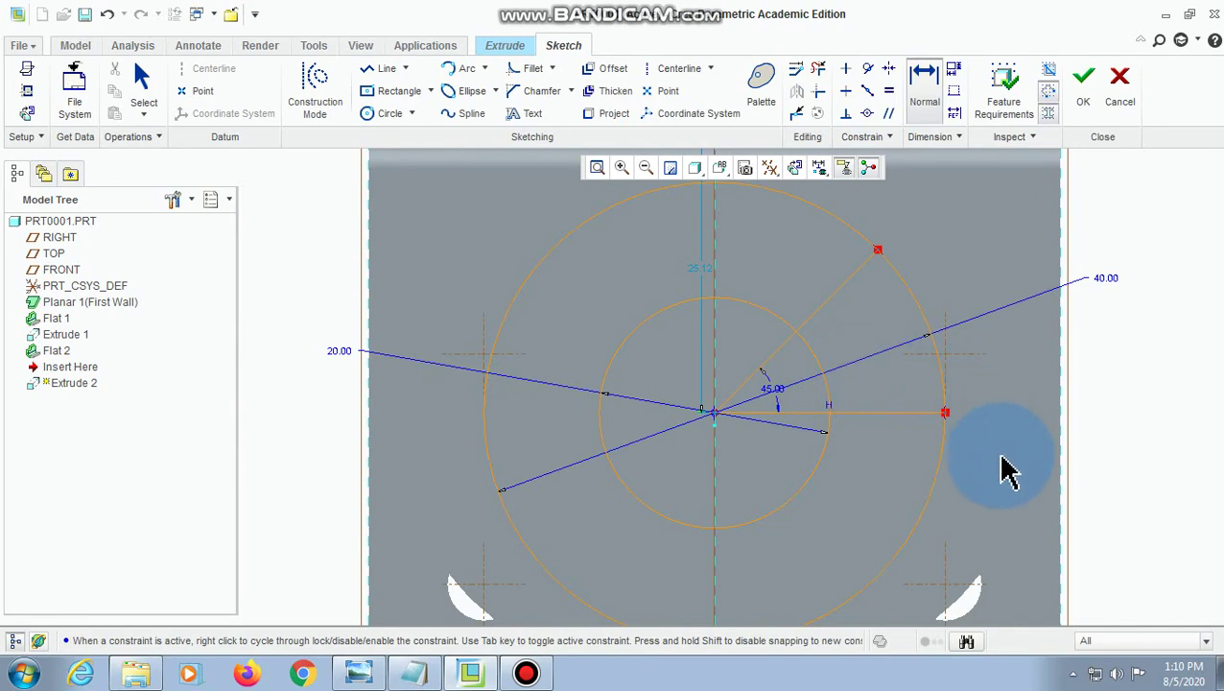
scroll(1008, 470, up, 1)
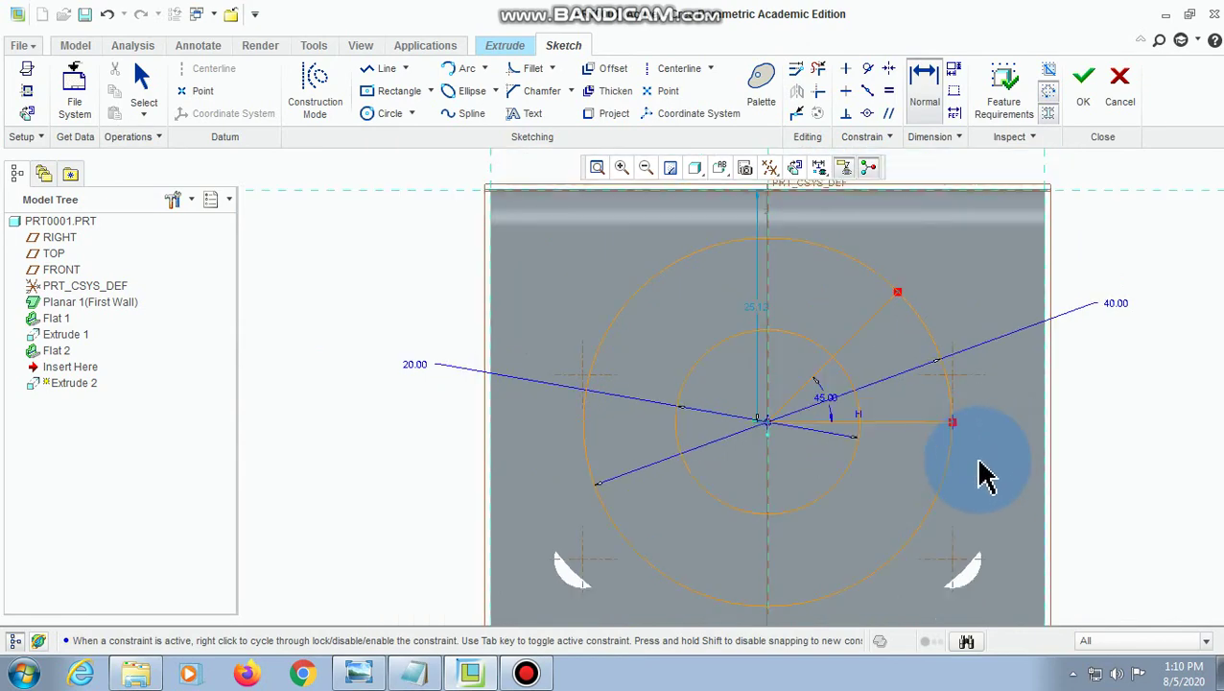
click(818, 72)
click(953, 447)
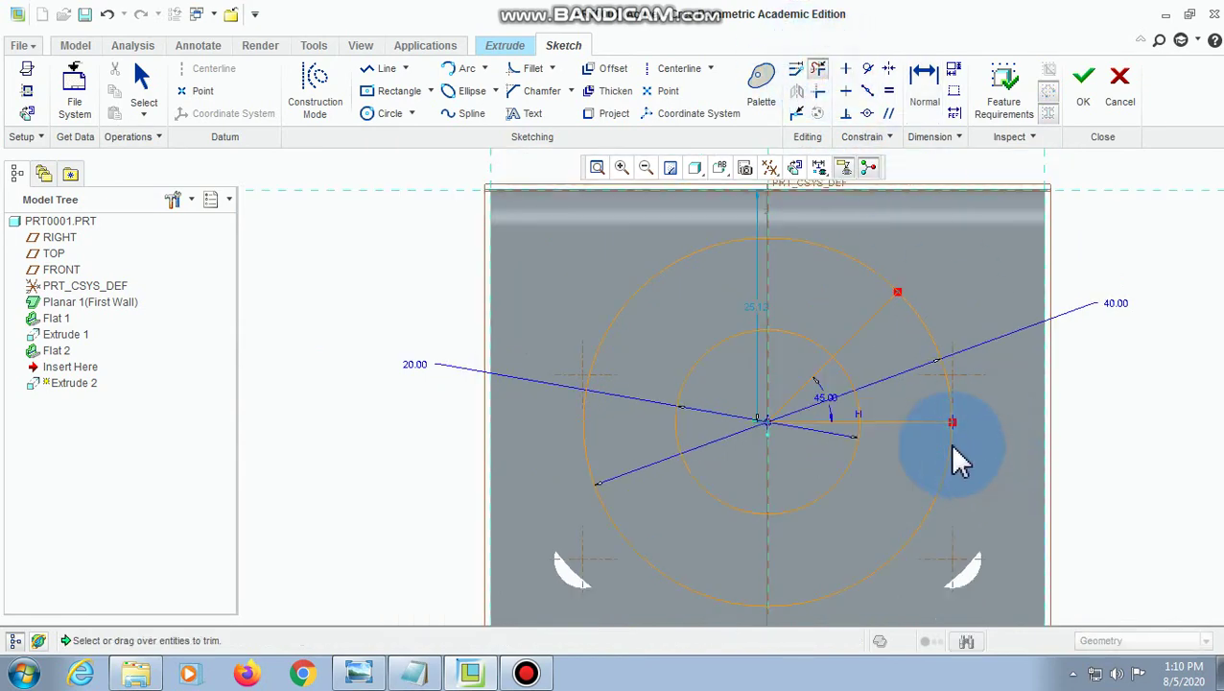
mouse_move(920, 426)
mouse_down()
mouse_move(882, 433)
mouse_move(822, 422)
mouse_move(746, 528)
mouse_up()
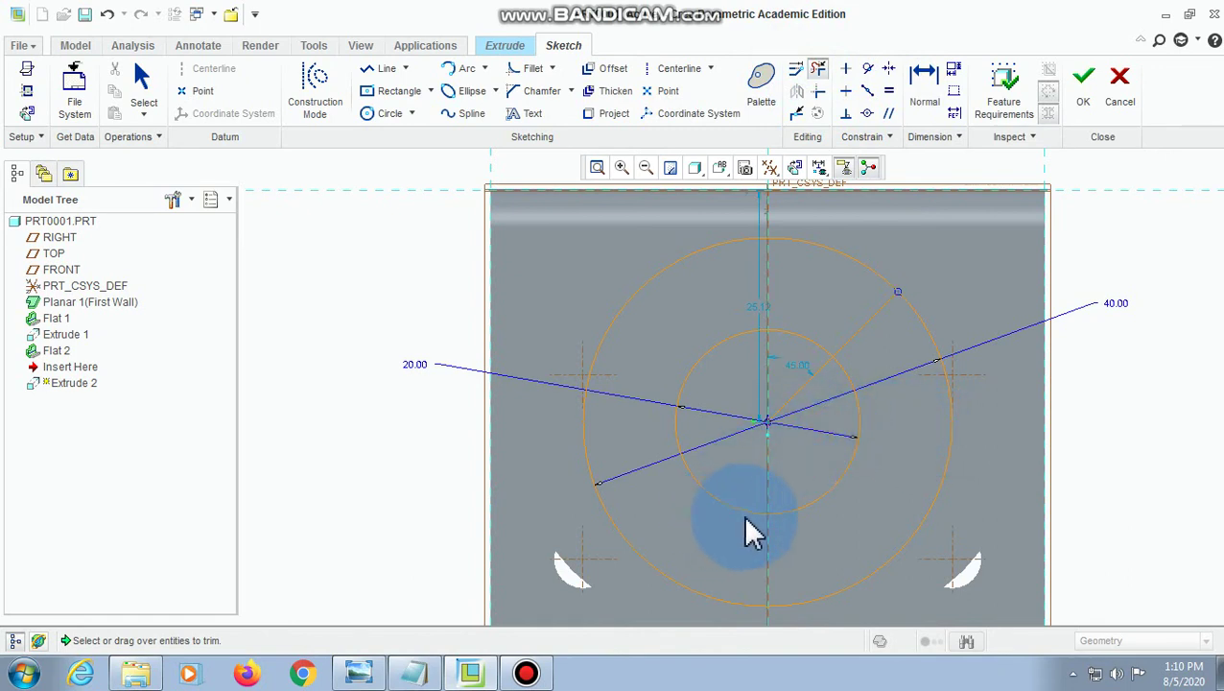
- Draw a circle about 5.8 in diameter centered where the inclined line meets the 40 circle
click(409, 134)
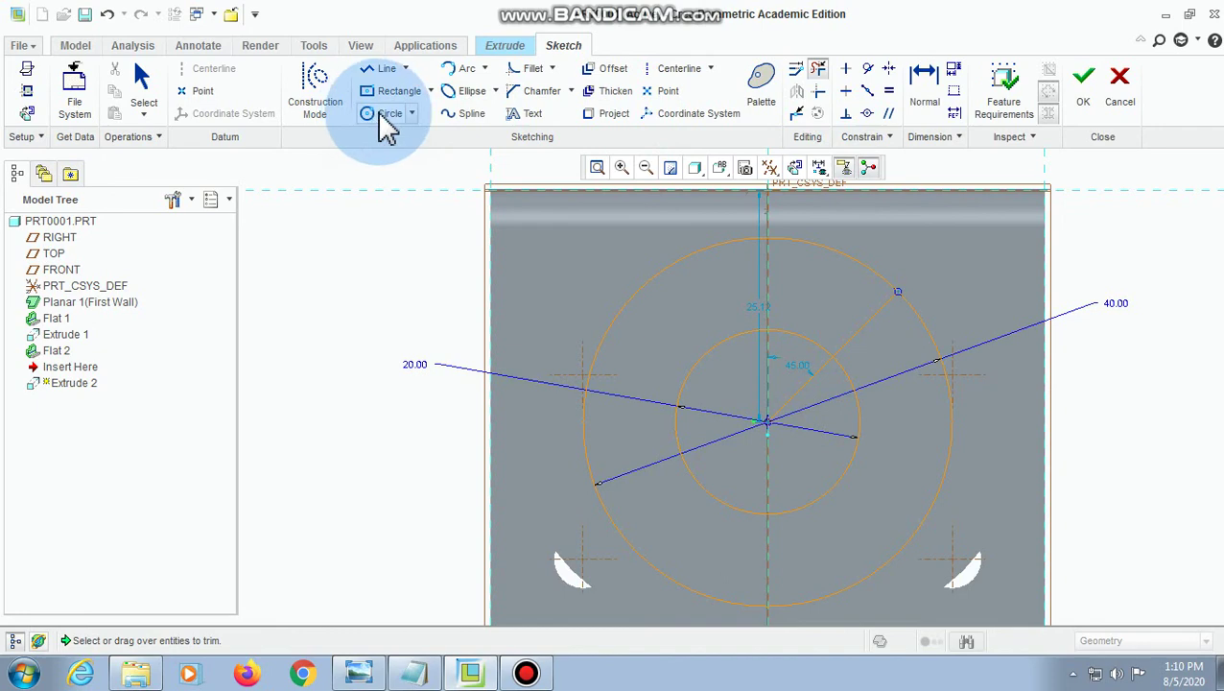
click(377, 111)
drag(1008, 253, 931, 298)
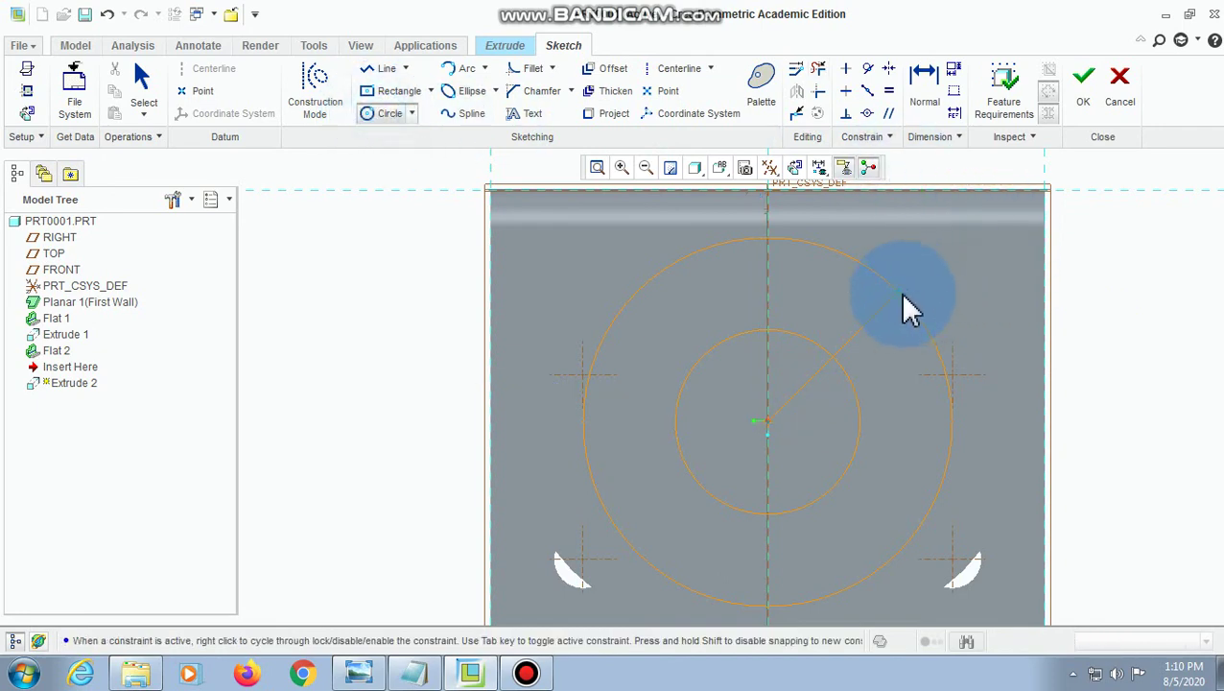
click(922, 284)
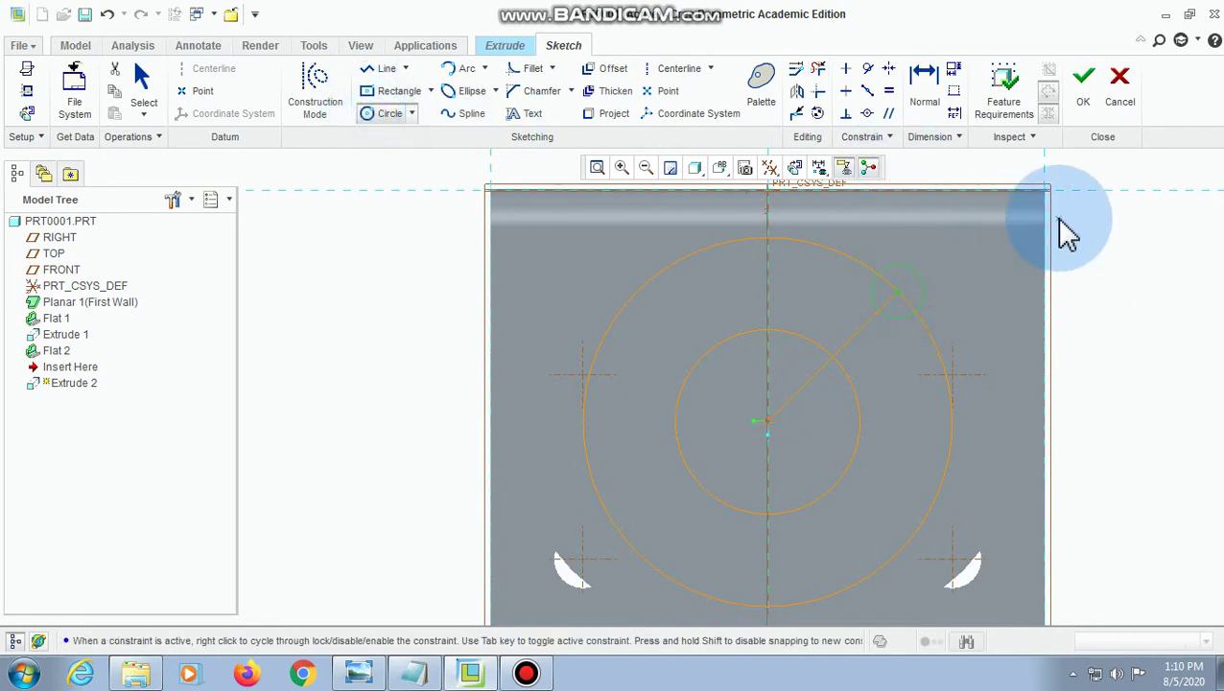
- Check the hole size on the reference drawing and set the small circle's diameter to 5.6
click(367, 670)
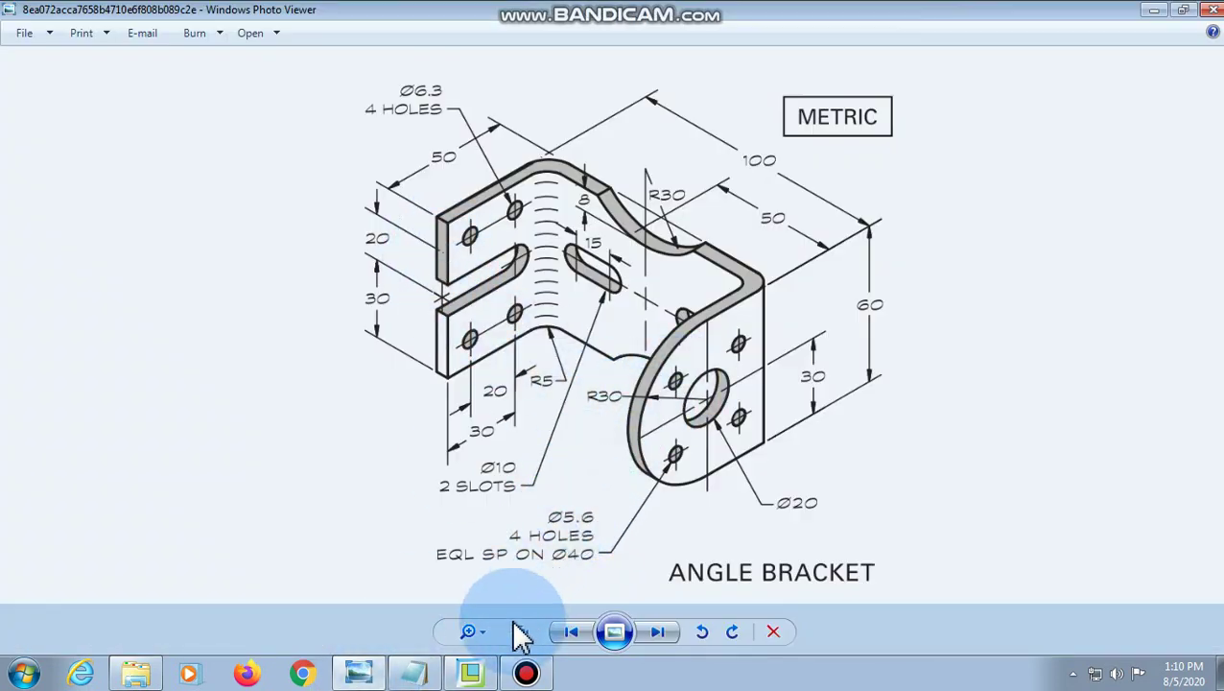
click(470, 672)
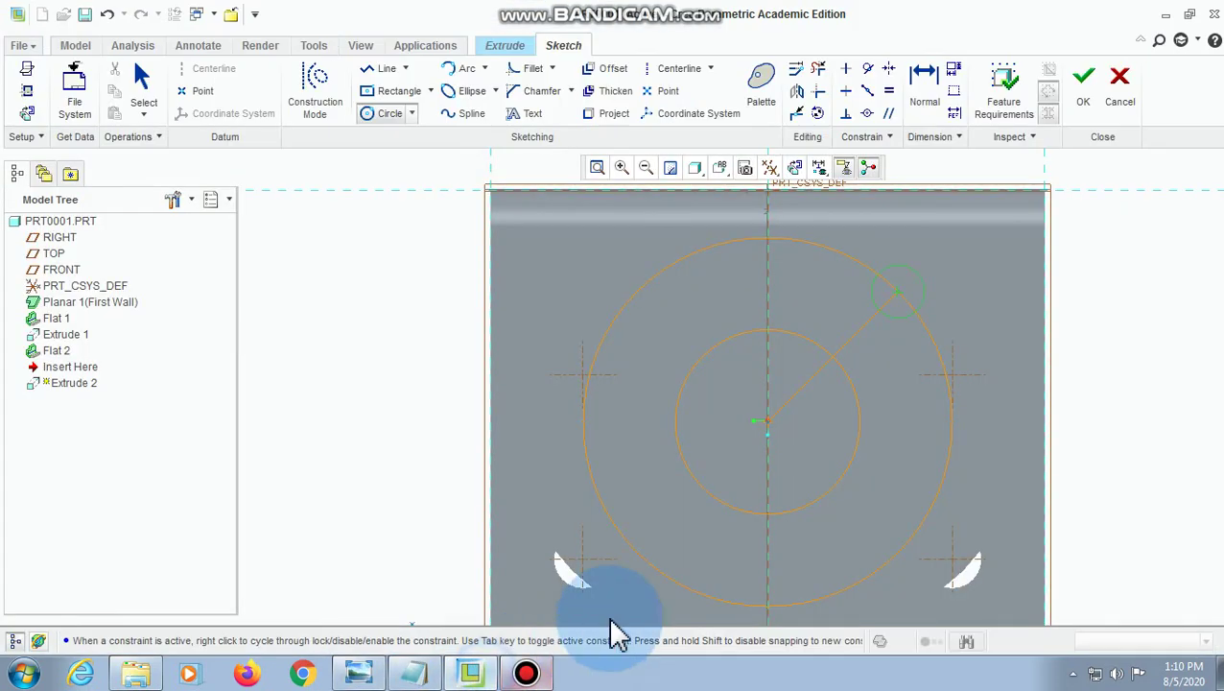
click(937, 110)
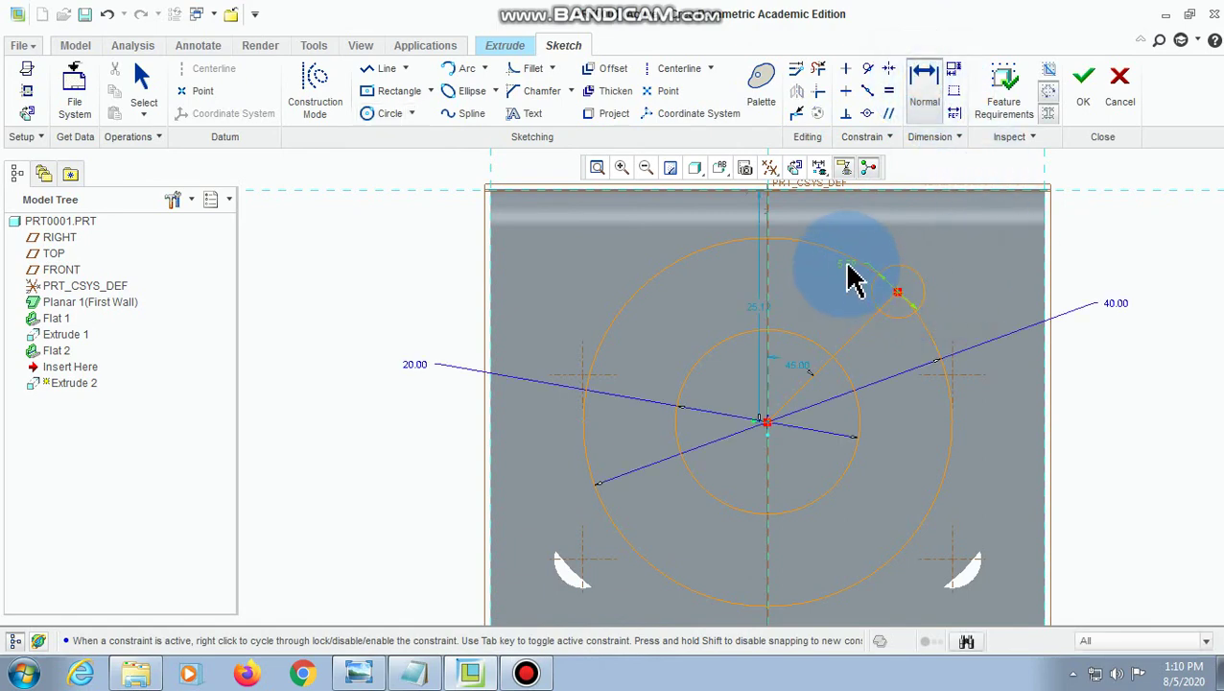
drag(847, 261, 914, 259)
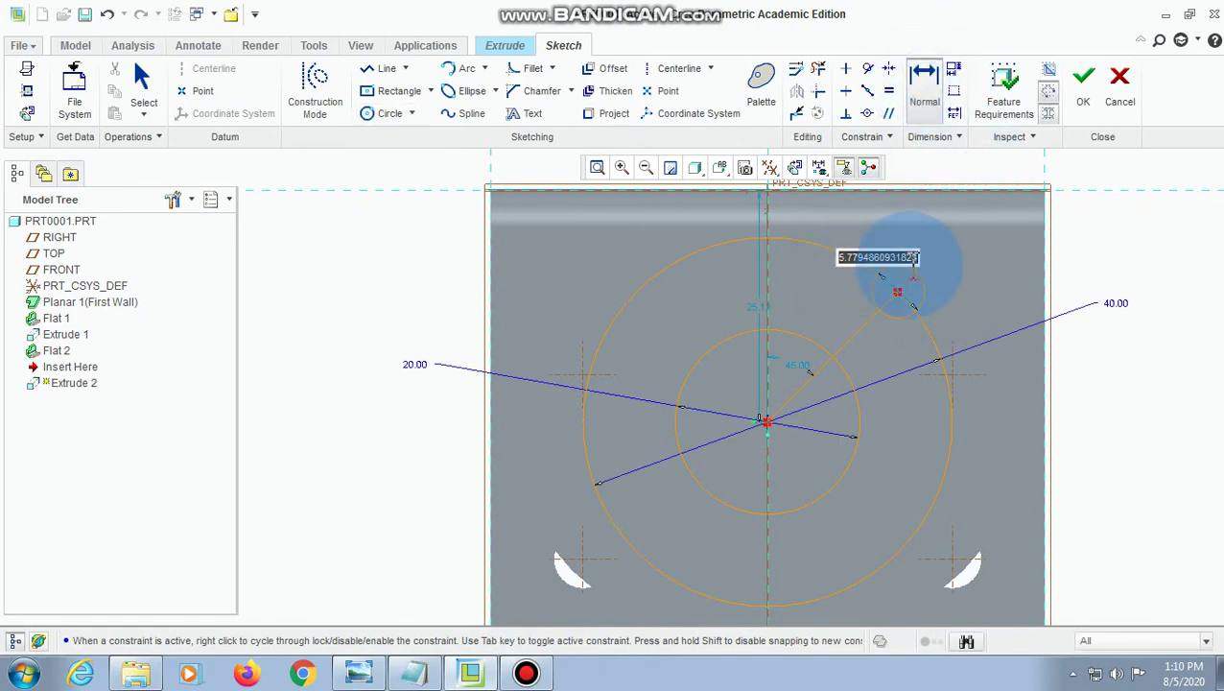
text(5.6)
key(Return)
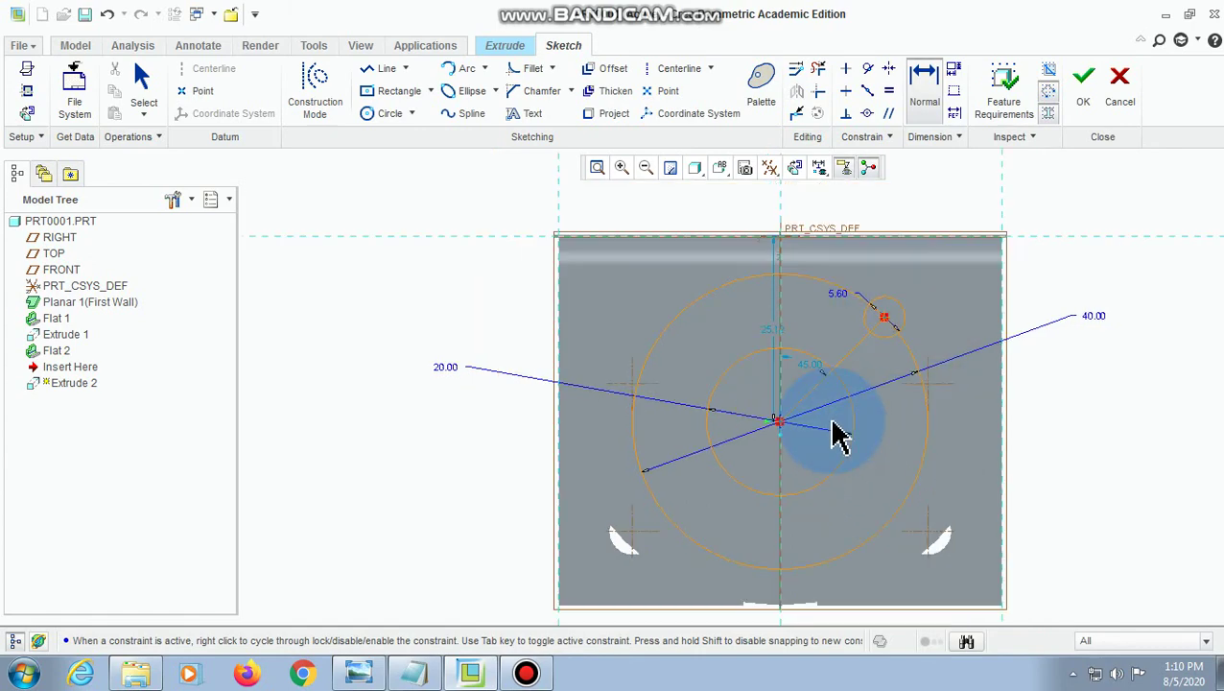
- Add a vertical and a horizontal centerline through the center of the 20 circle
scroll(833, 433, down, 1)
click(685, 73)
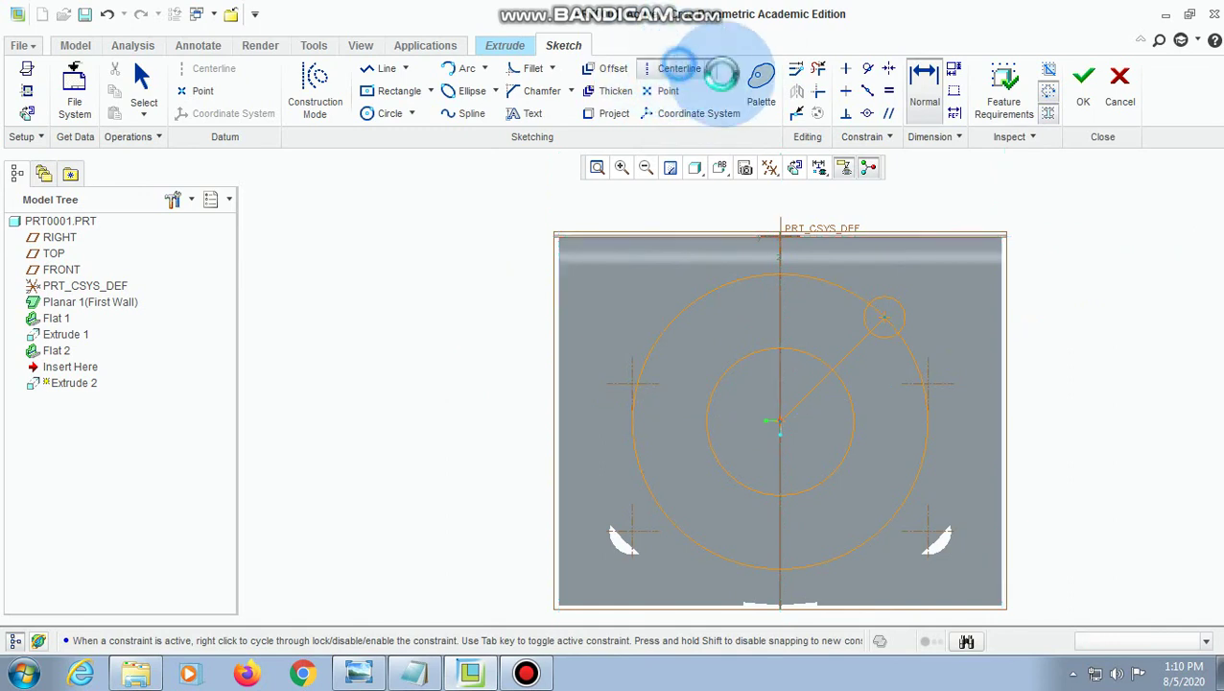
click(780, 421)
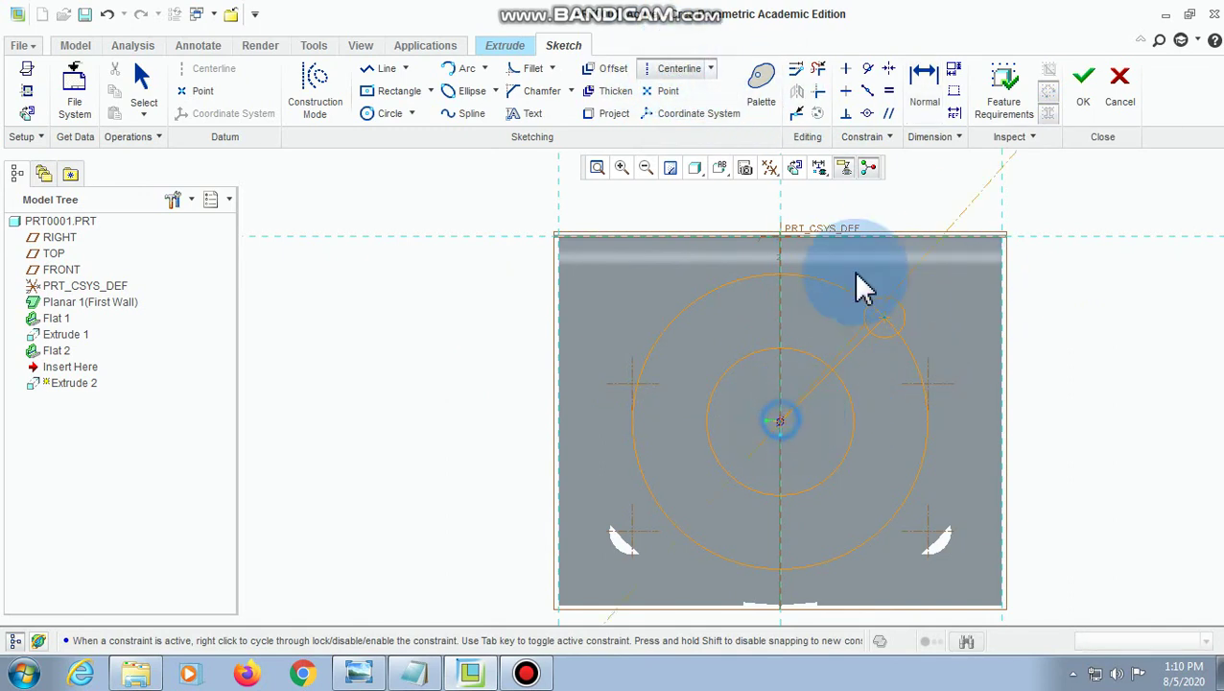
click(802, 232)
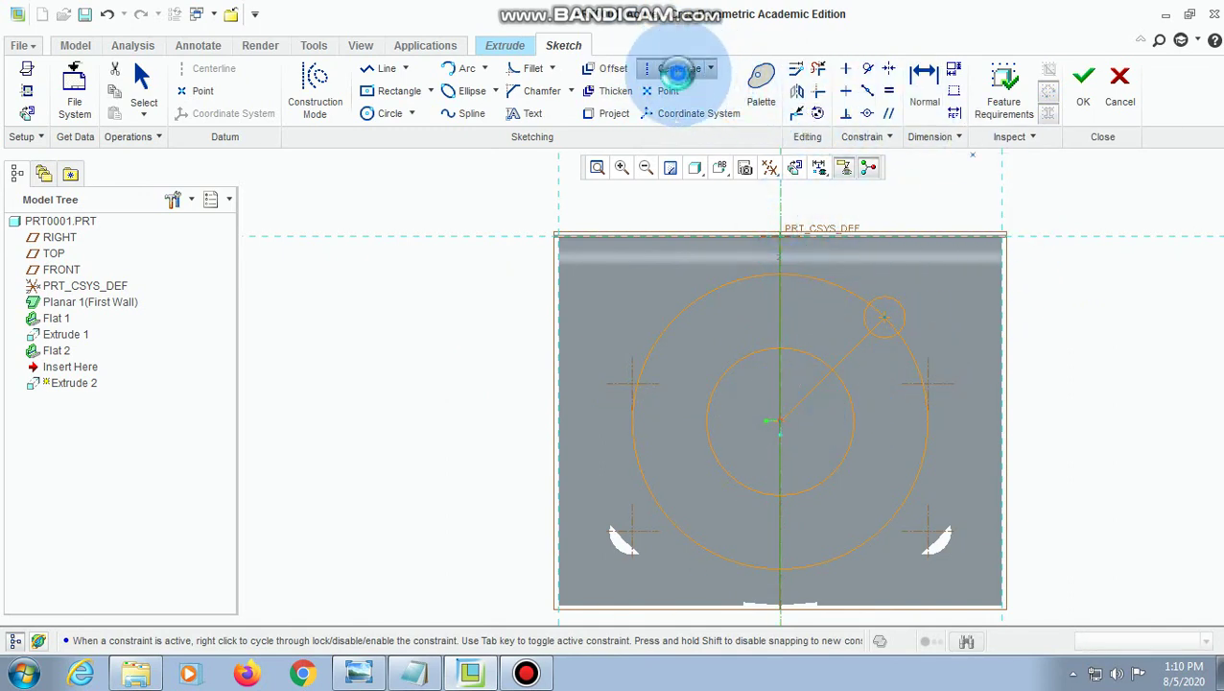
click(782, 422)
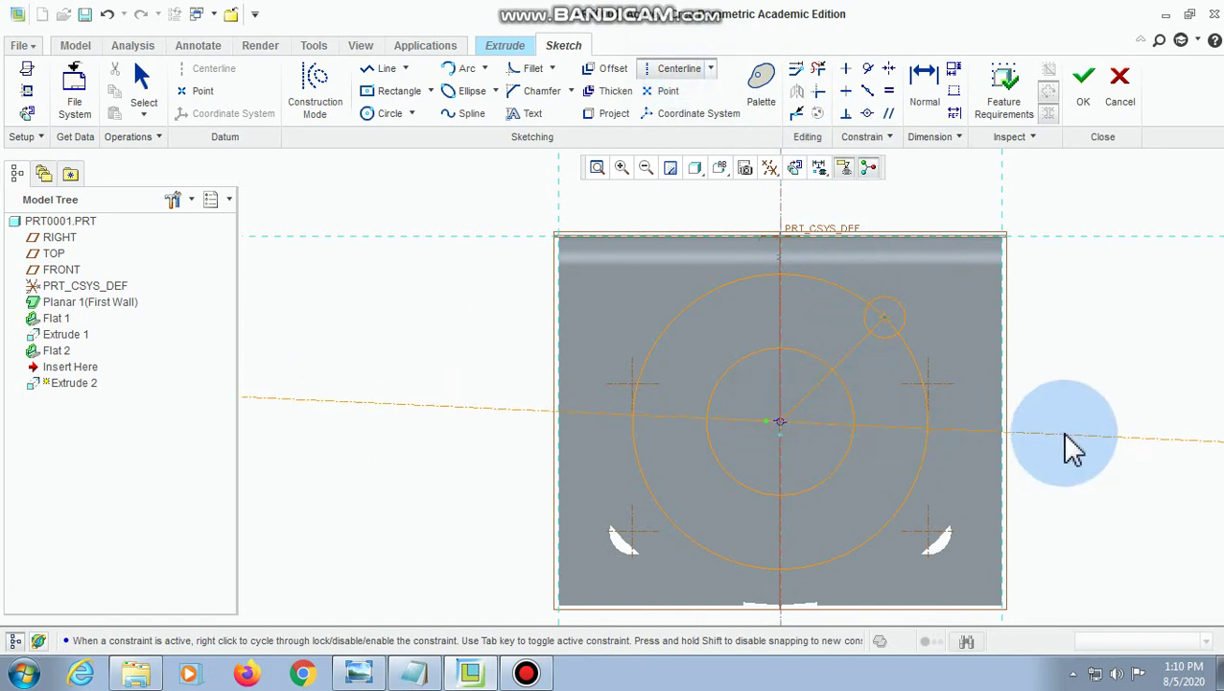
click(1066, 424)
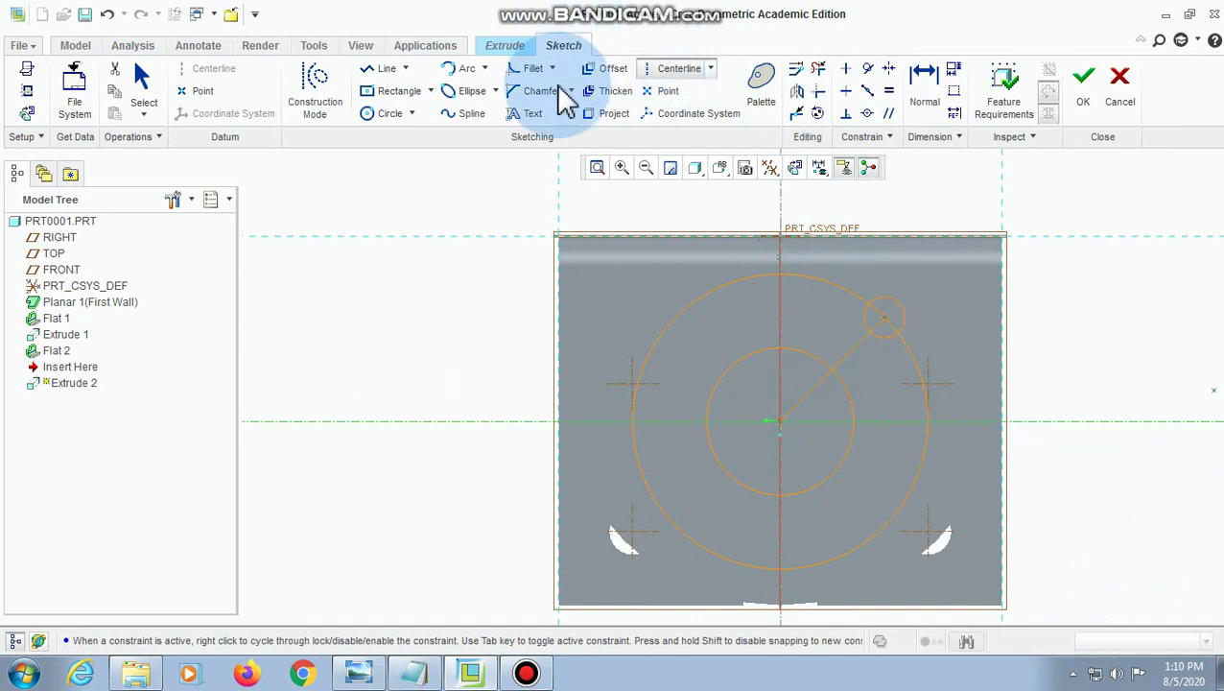
- Mirror the 5.6 circle about the vertical centerline
click(152, 81)
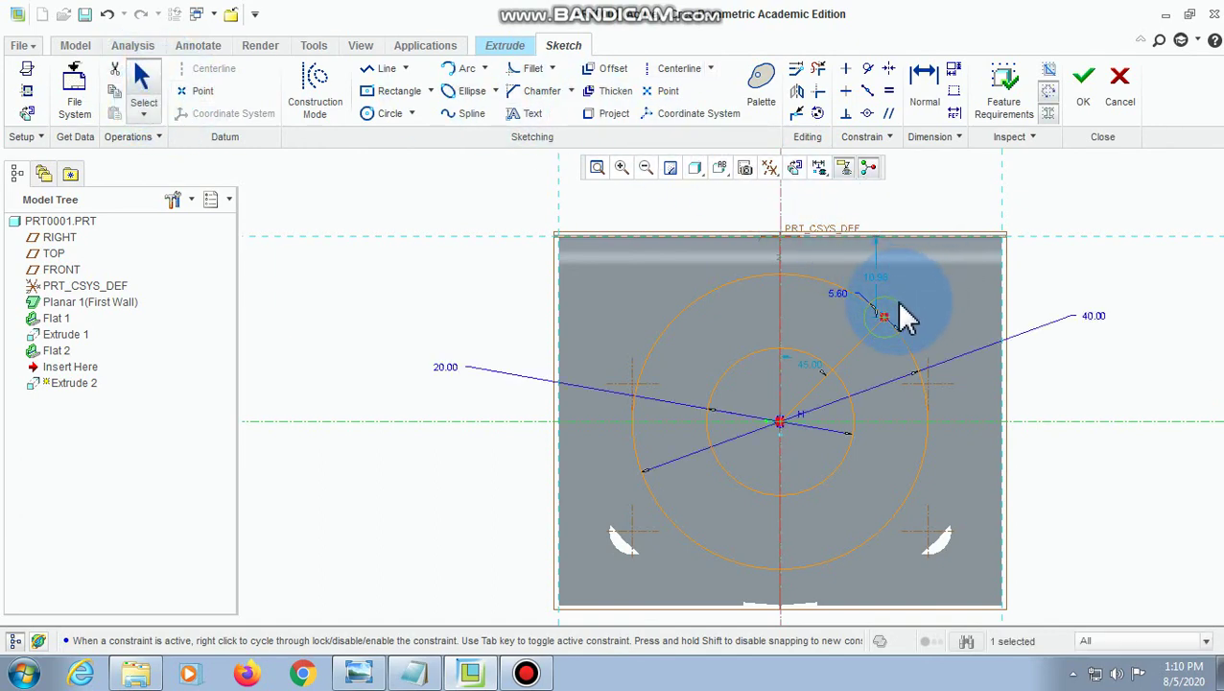
click(798, 92)
click(782, 196)
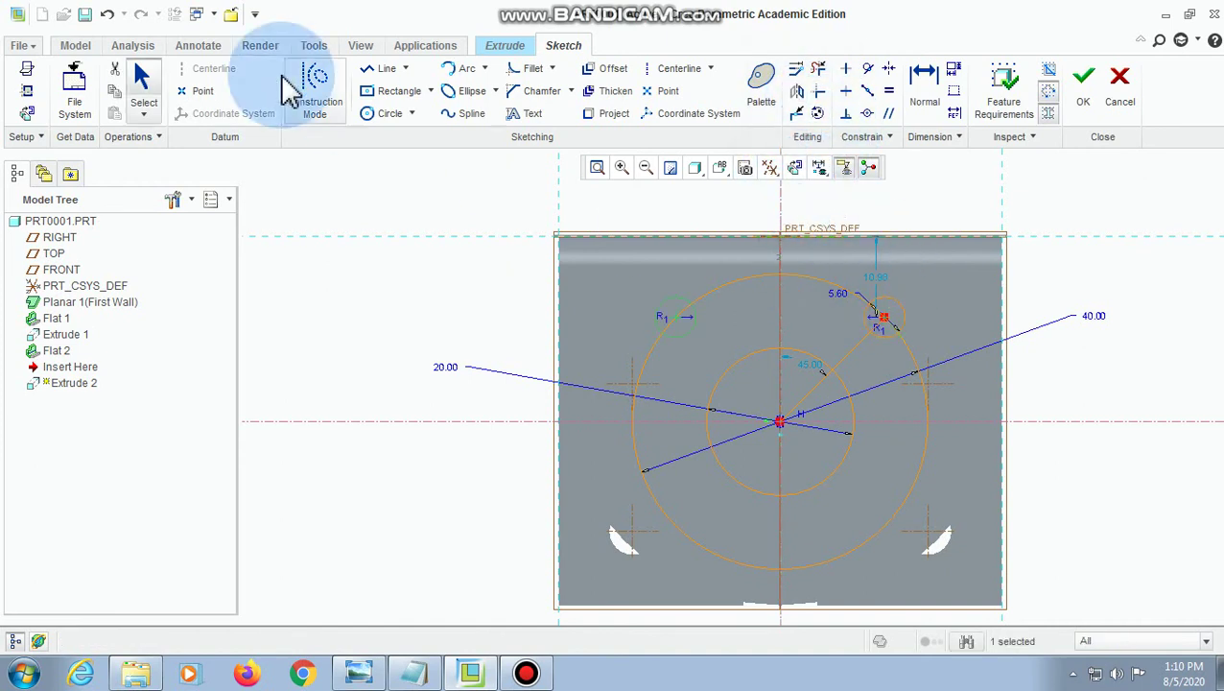
- Mirror the two upper small circles about the horizontal centerline
click(143, 86)
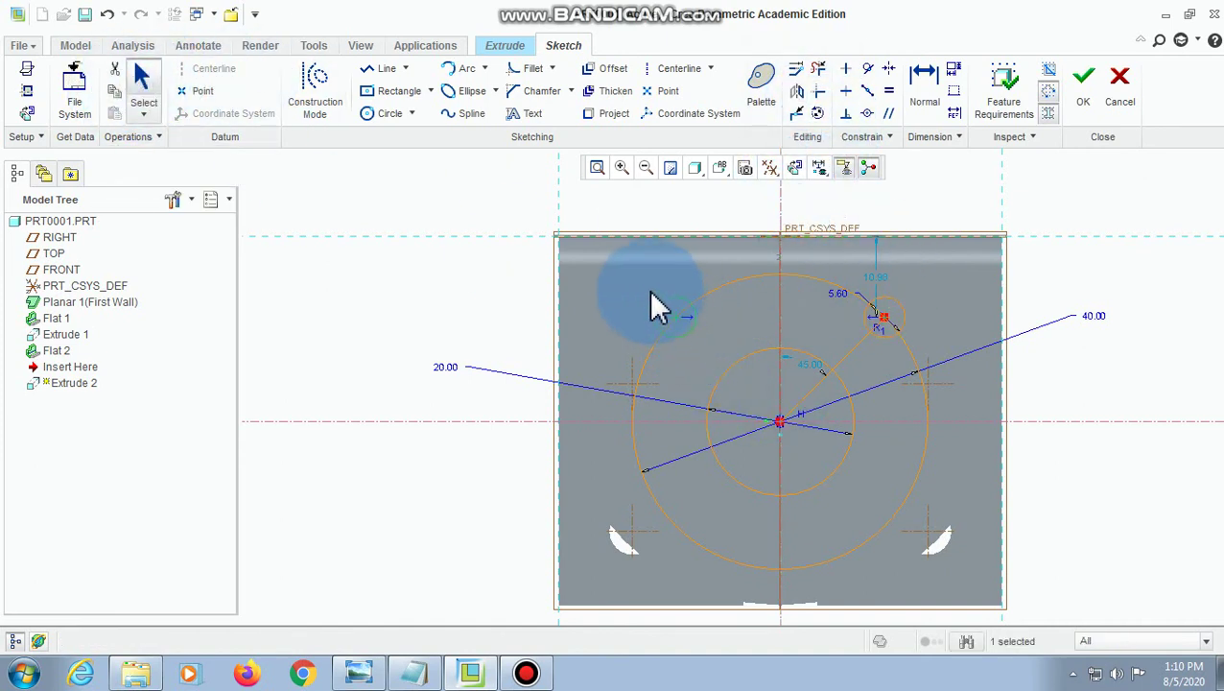
mouse_move(630, 279)
mouse_down()
mouse_move(939, 370)
mouse_move(915, 361)
mouse_up()
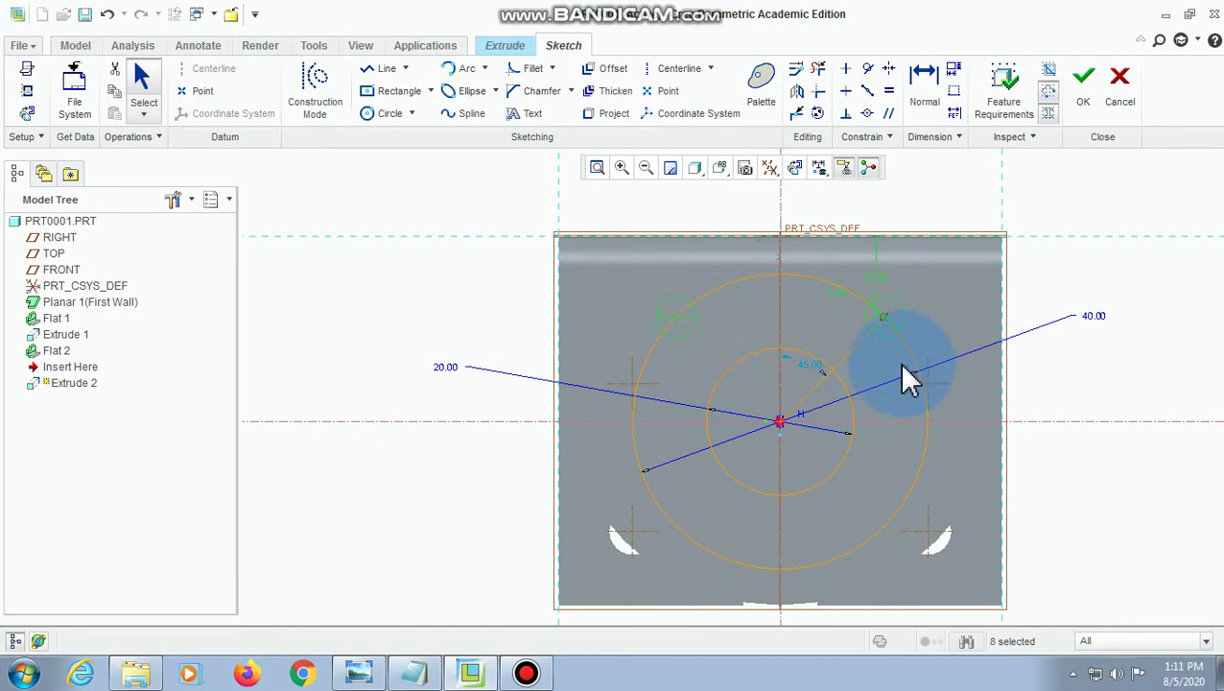
click(804, 94)
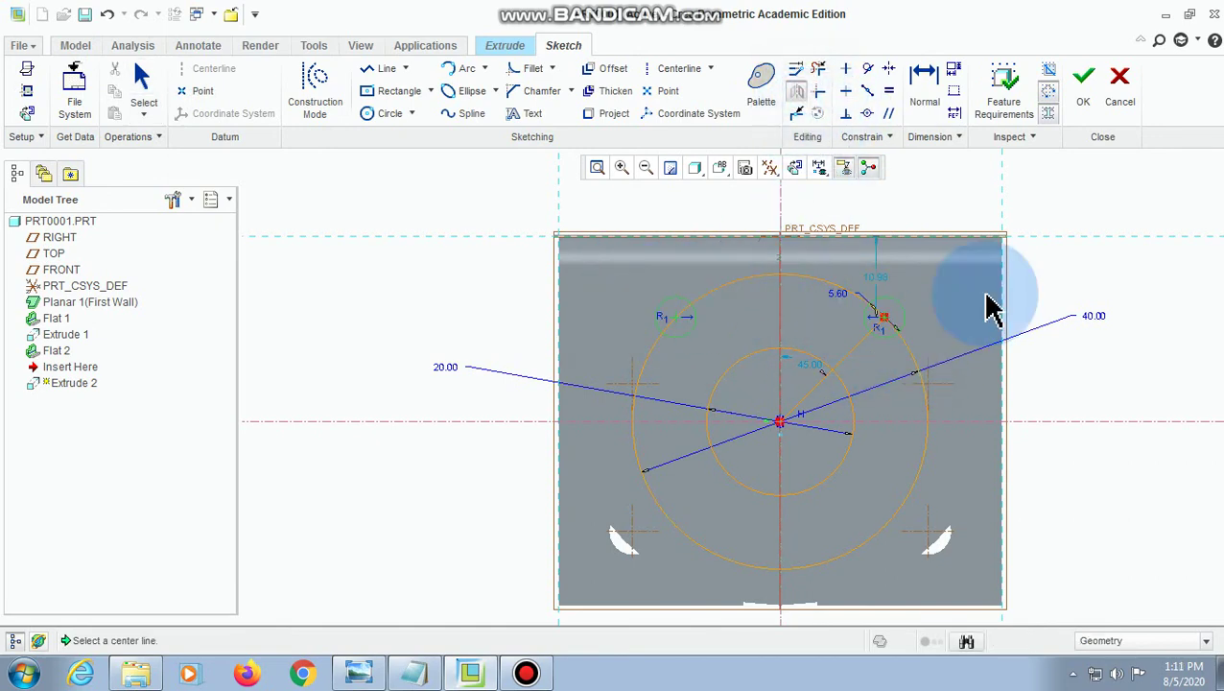
click(1056, 422)
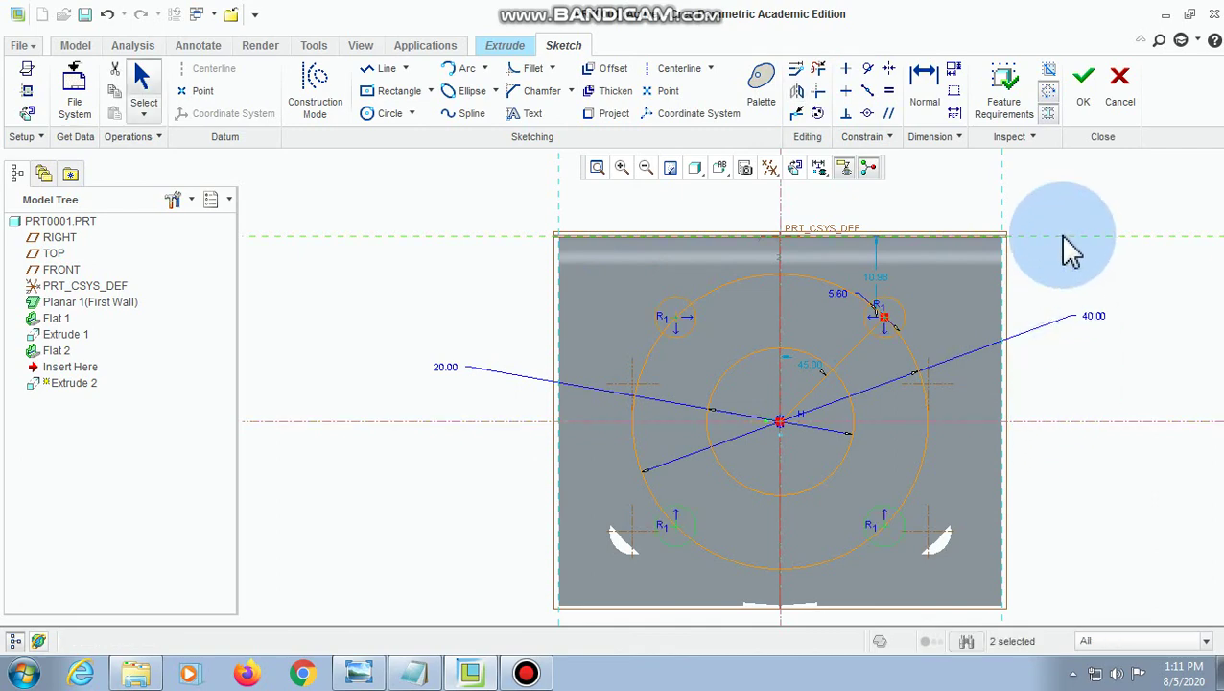
- Delete the 40 pattern circle and the inclined helper line from the sketch
click(141, 82)
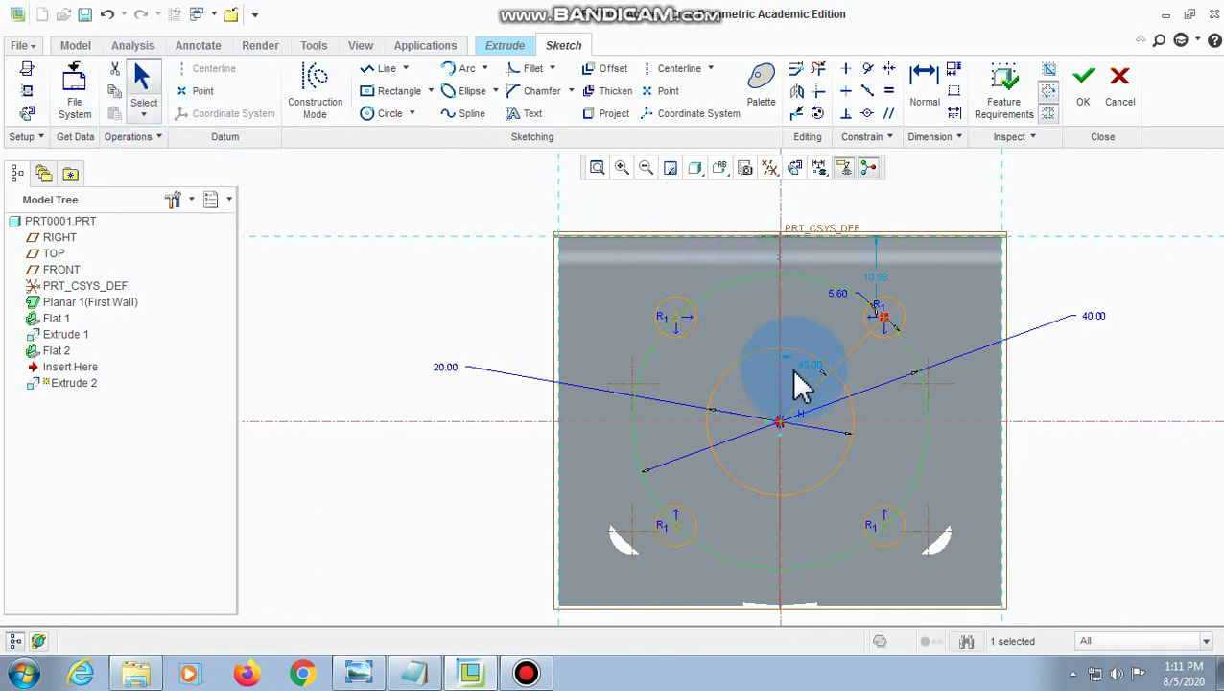
drag(828, 427, 873, 523)
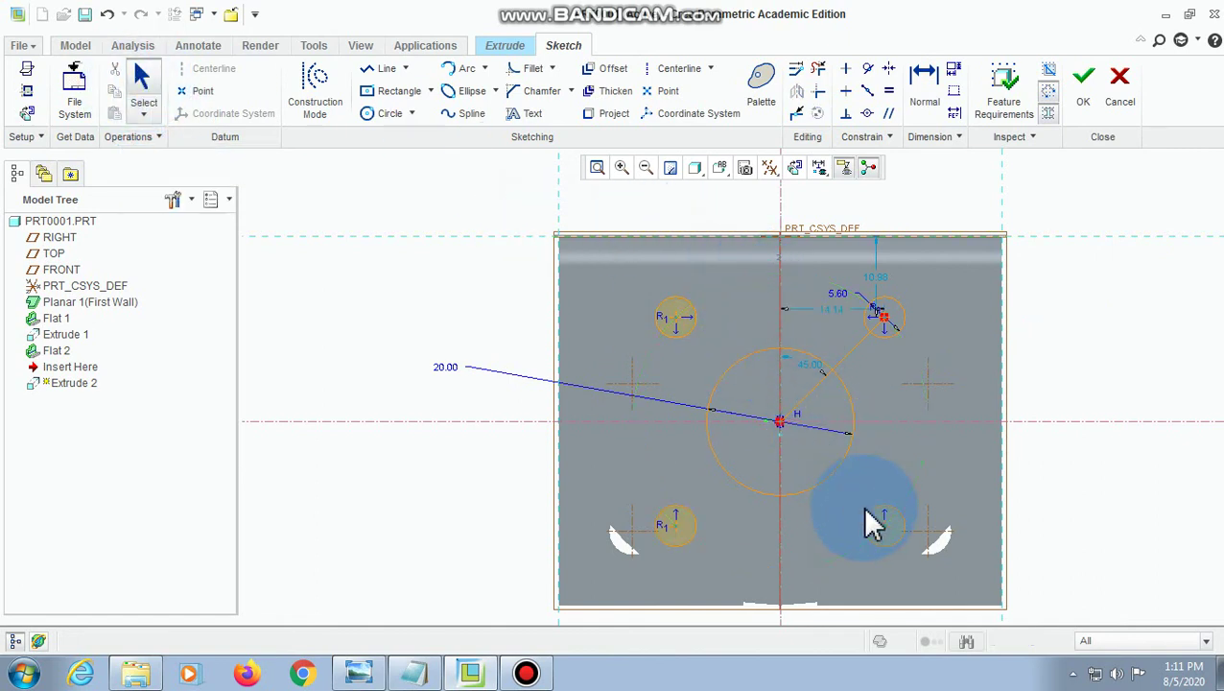
click(861, 371)
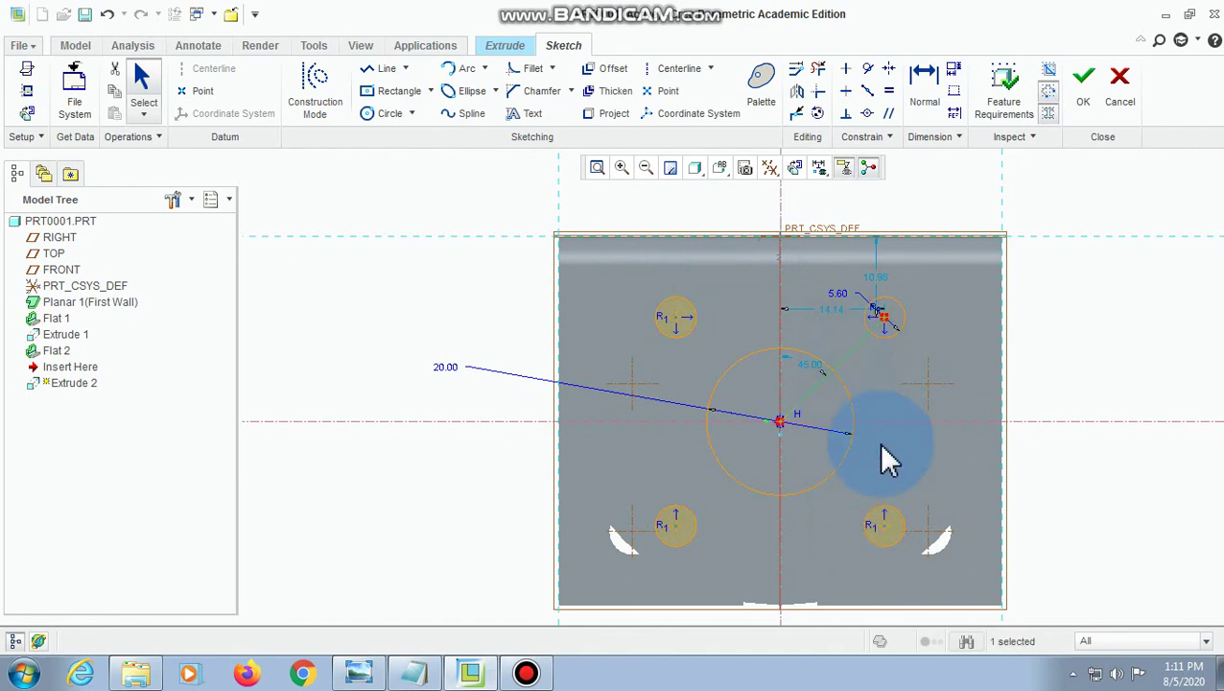
key(Delete)
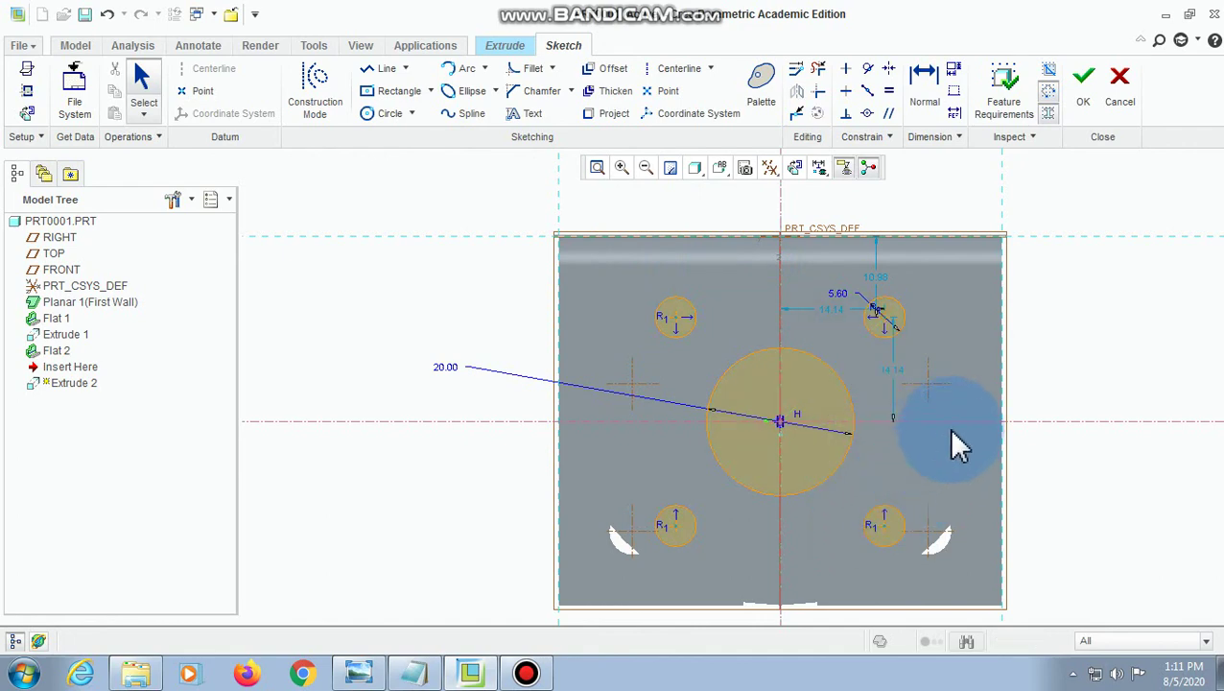
- Finish the sketch and cut the central 20 hole and the four 5.6 holes through the rounded end wall
scroll(509, 346, up, 3)
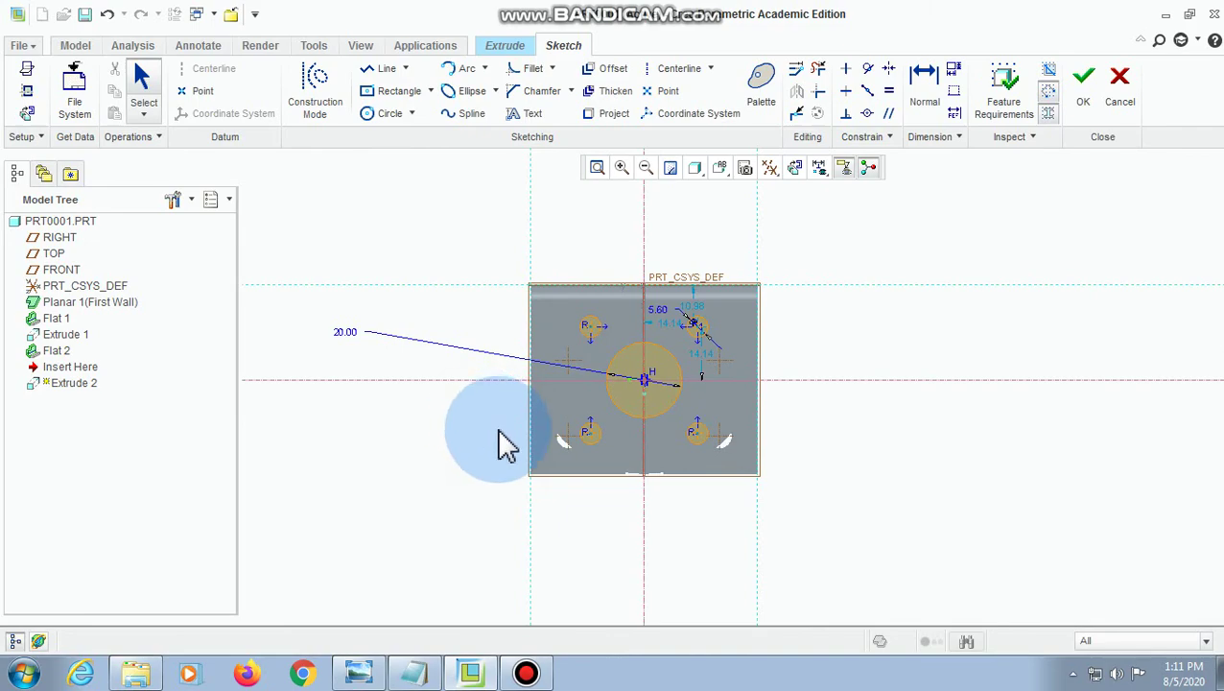
mouse_move(455, 438)
middle_down()
mouse_move(500, 445)
mouse_move(522, 429)
mouse_move(538, 358)
mouse_move(490, 317)
mouse_move(444, 369)
middle_up()
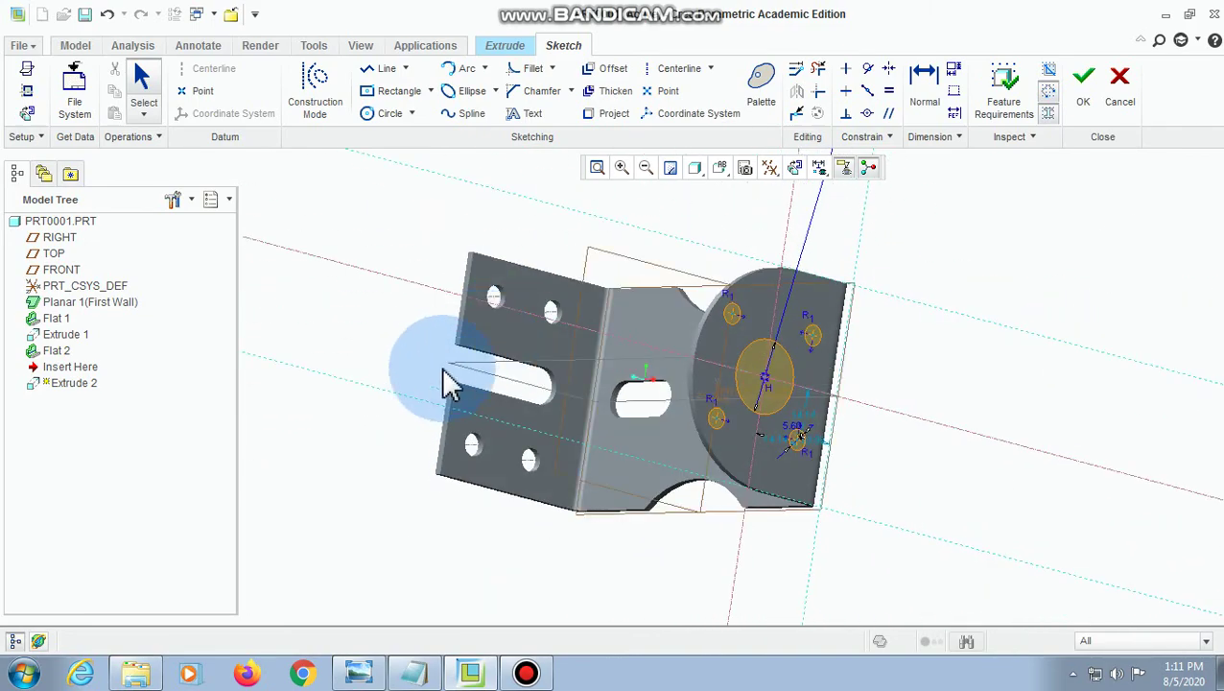
click(1086, 77)
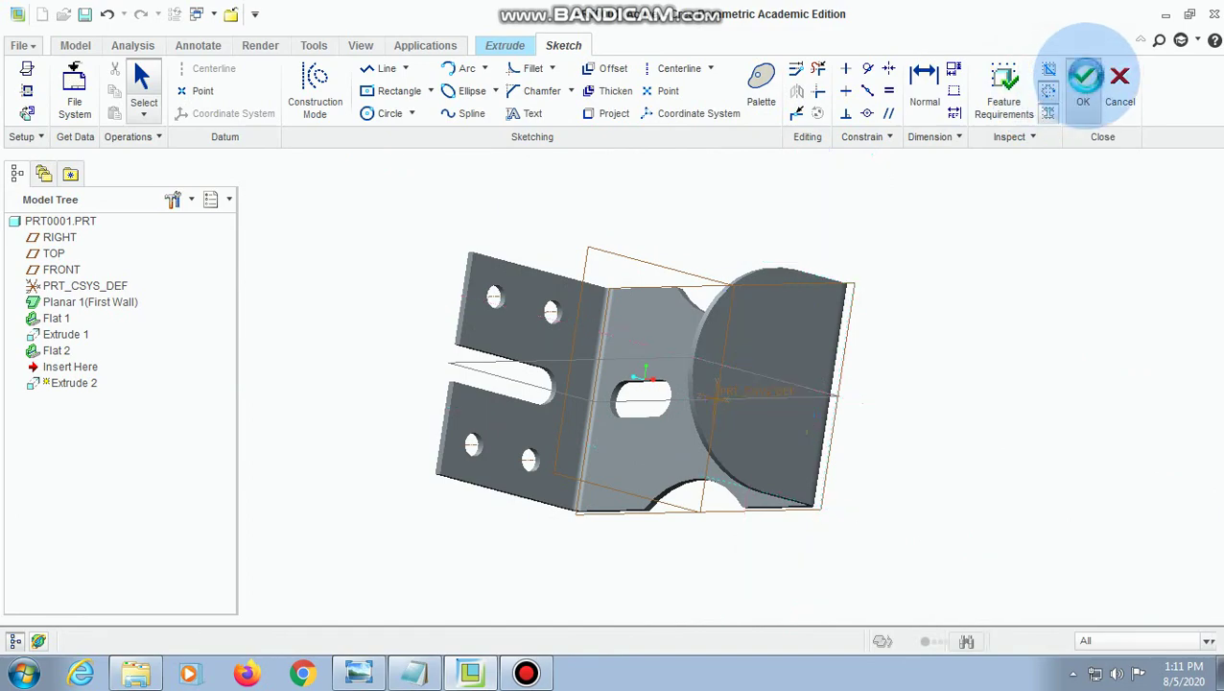
middle_drag(823, 434, 798, 434)
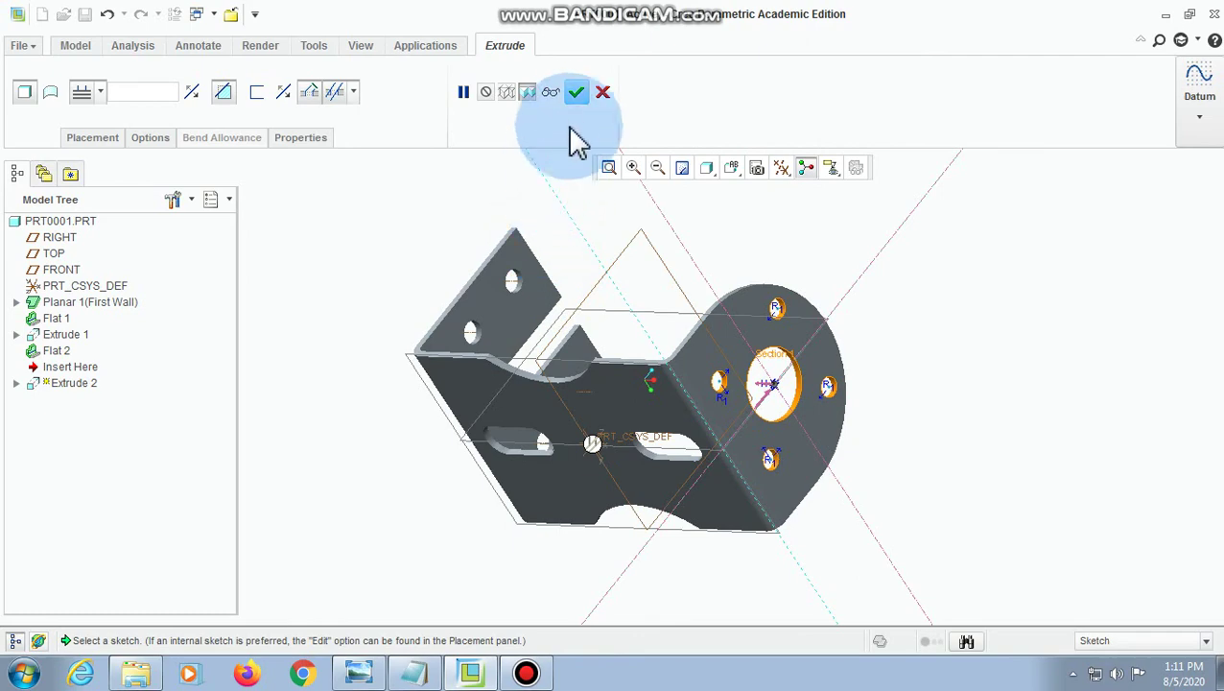
click(577, 92)
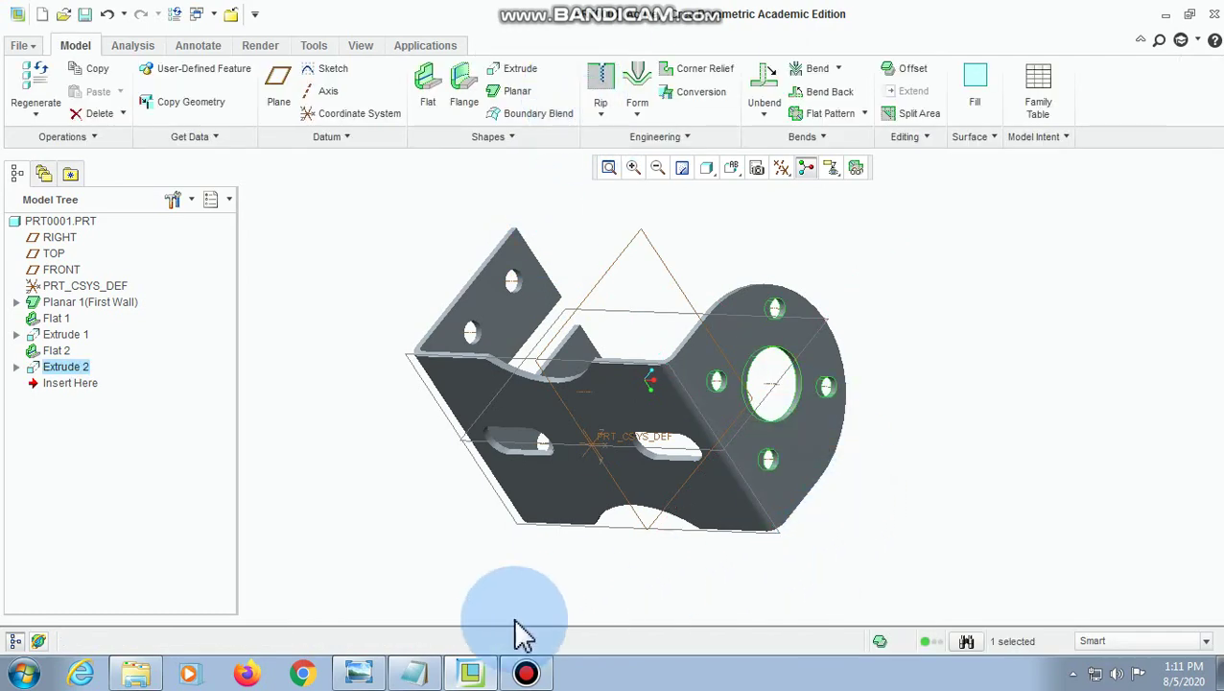
click(529, 674)
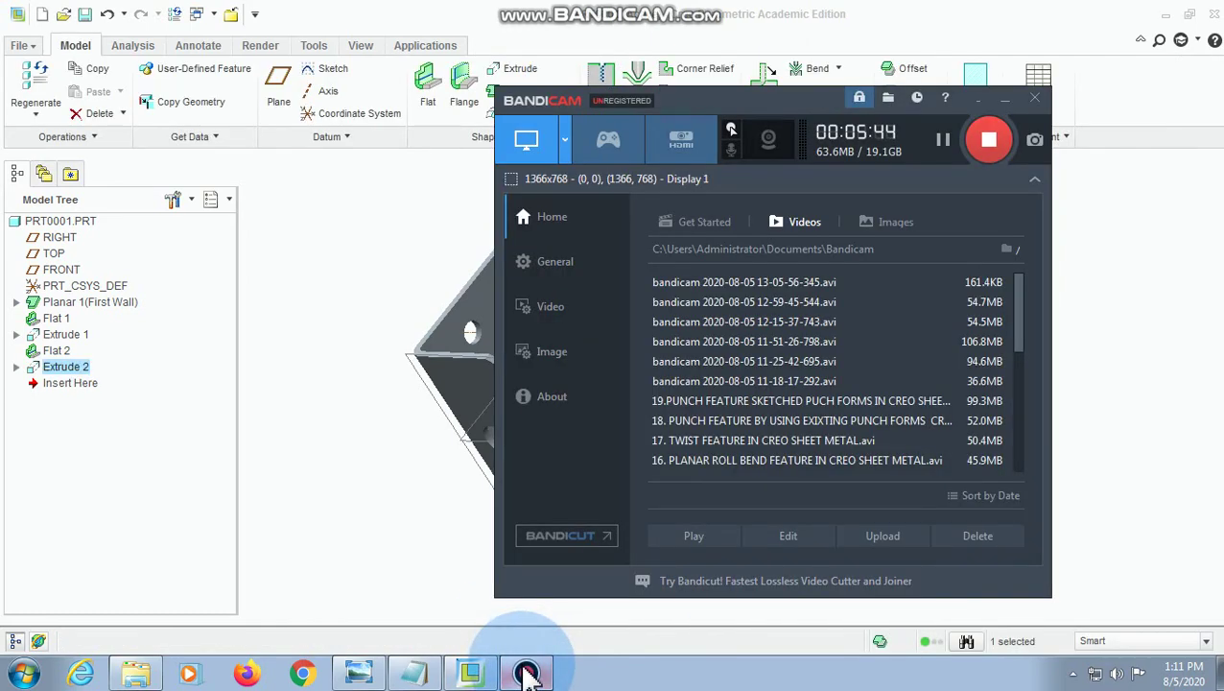
click(529, 674)
scroll(779, 480, up, 3)
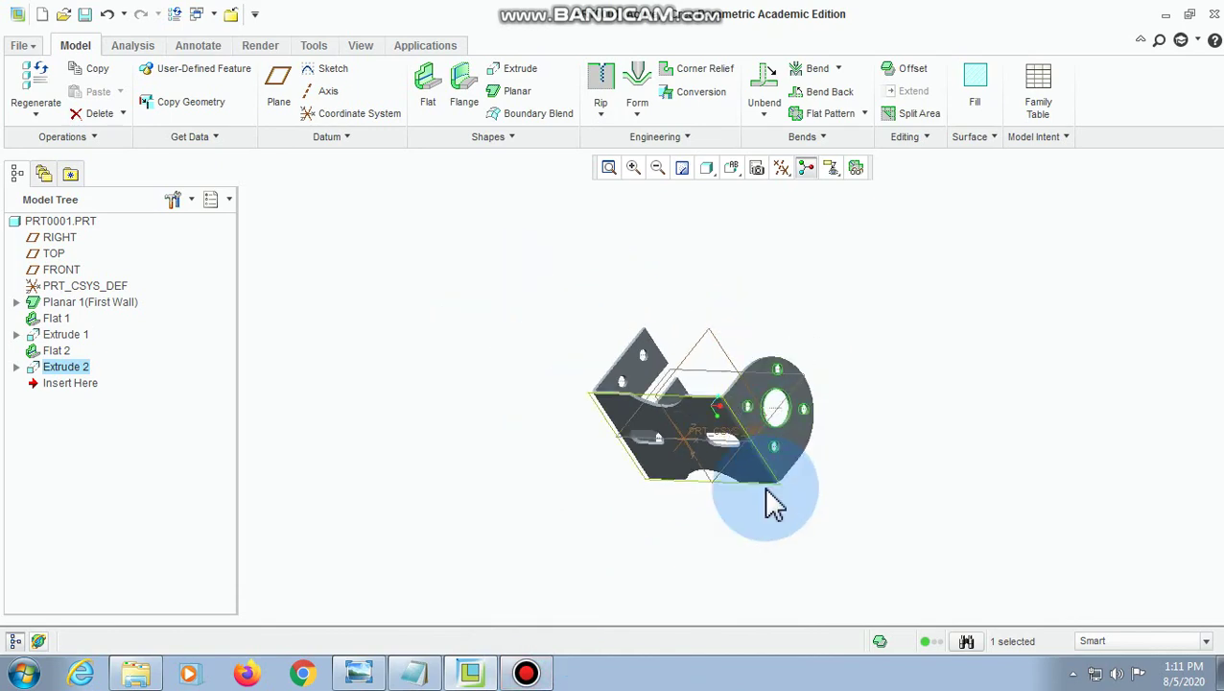
middle_drag(799, 472, 602, 349)
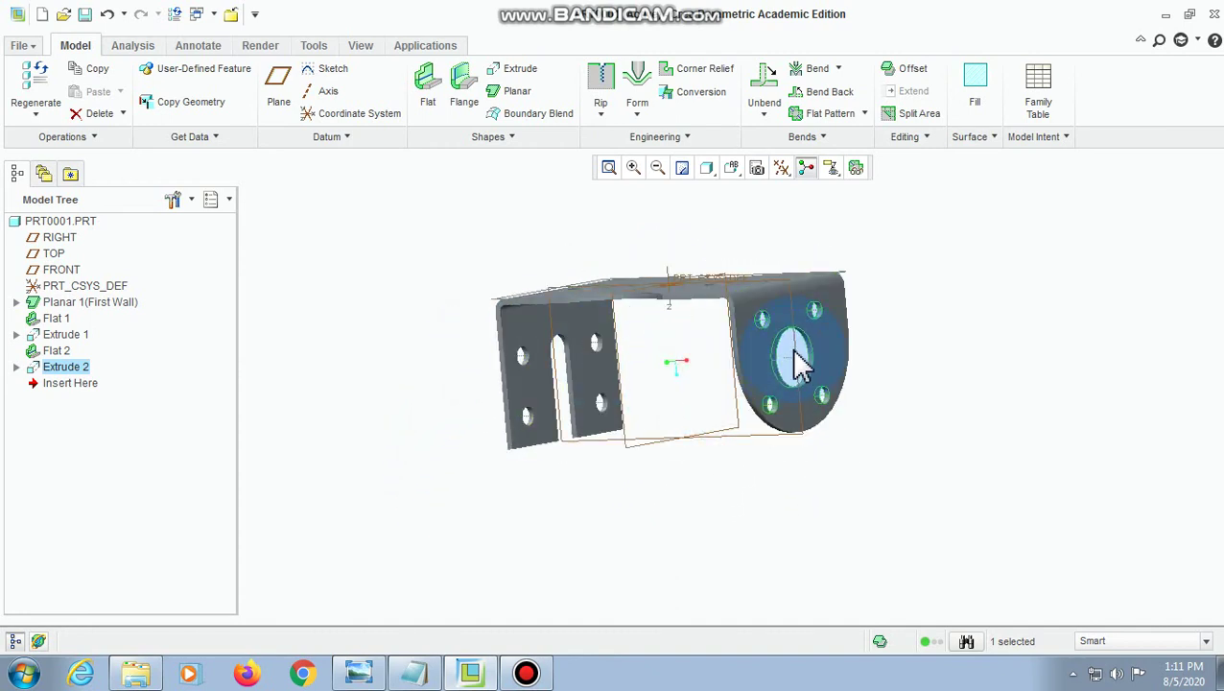
scroll(798, 358, down, 4)
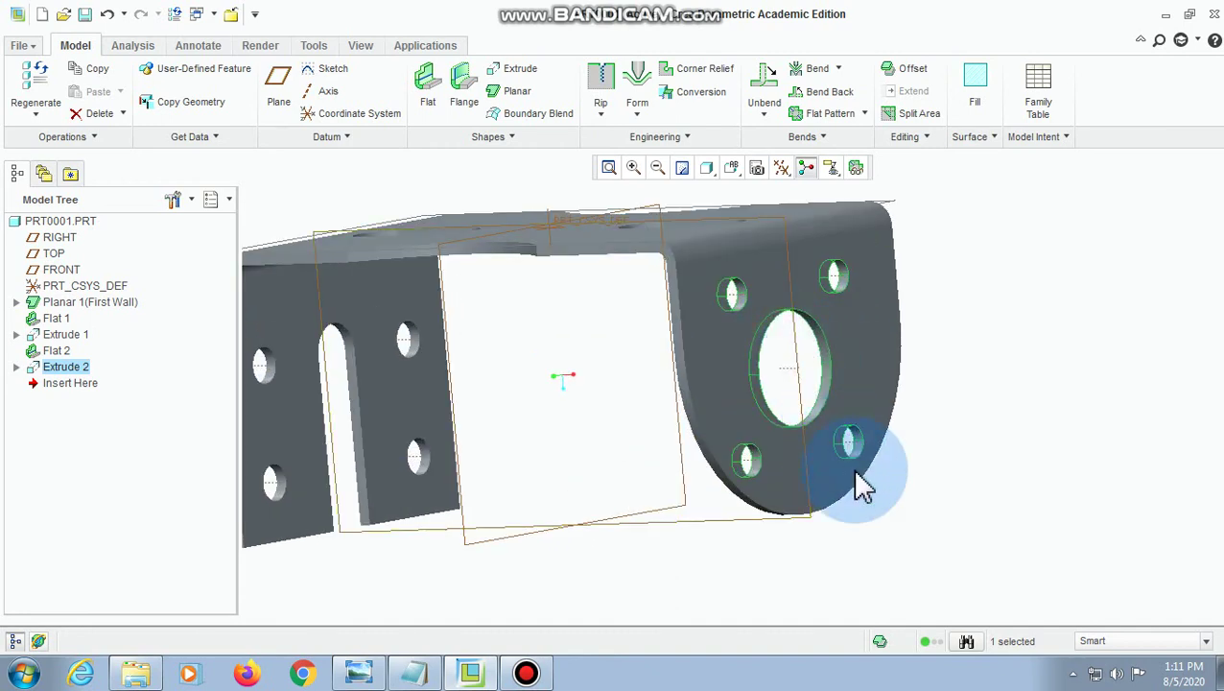
- Apply a reddish-brown metal appearance from the std-metals.dmt library to the whole part
click(55, 222)
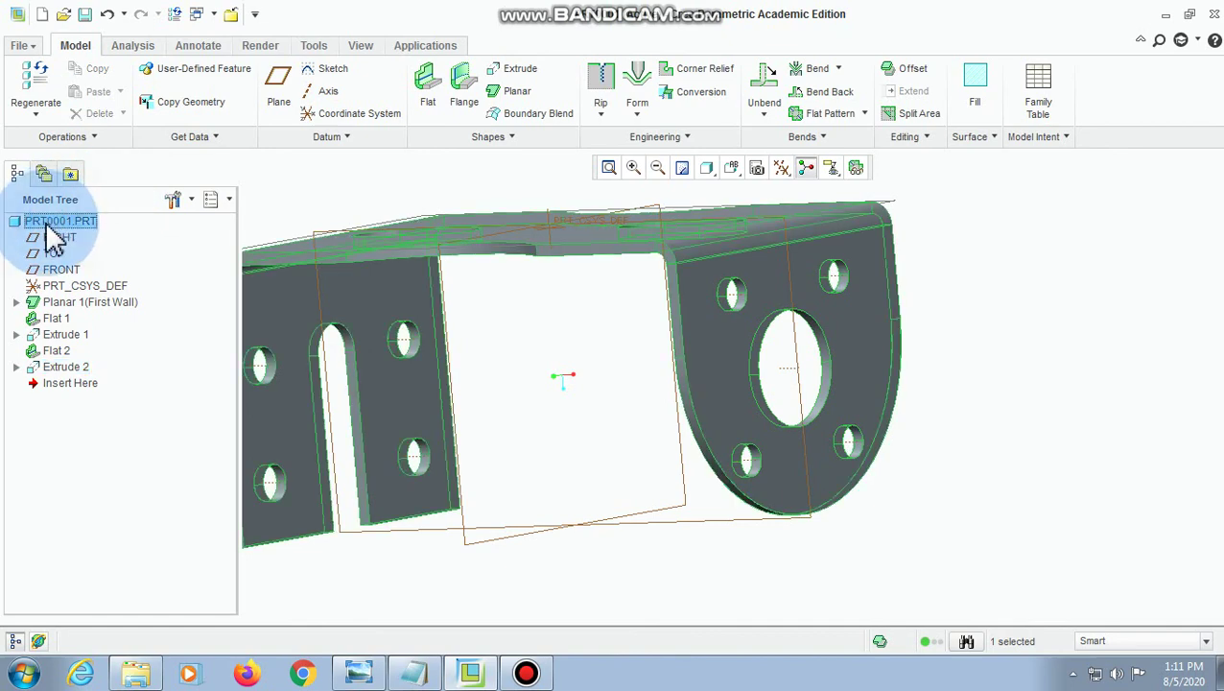
click(357, 46)
click(459, 105)
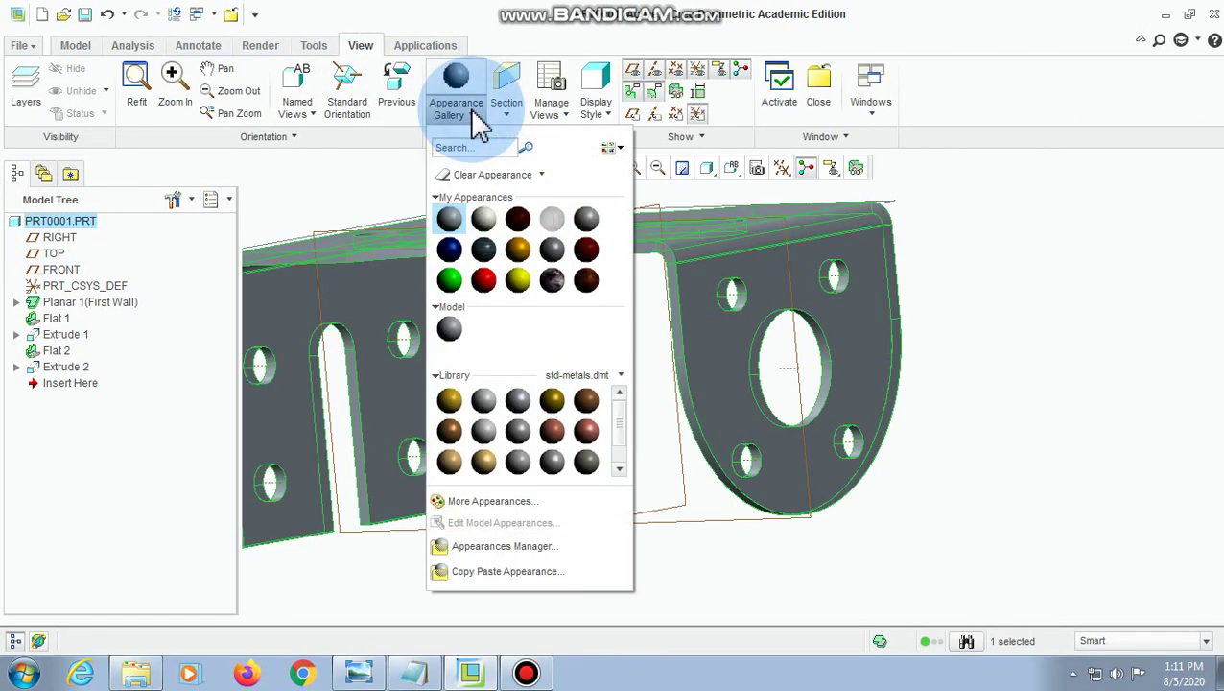
click(552, 440)
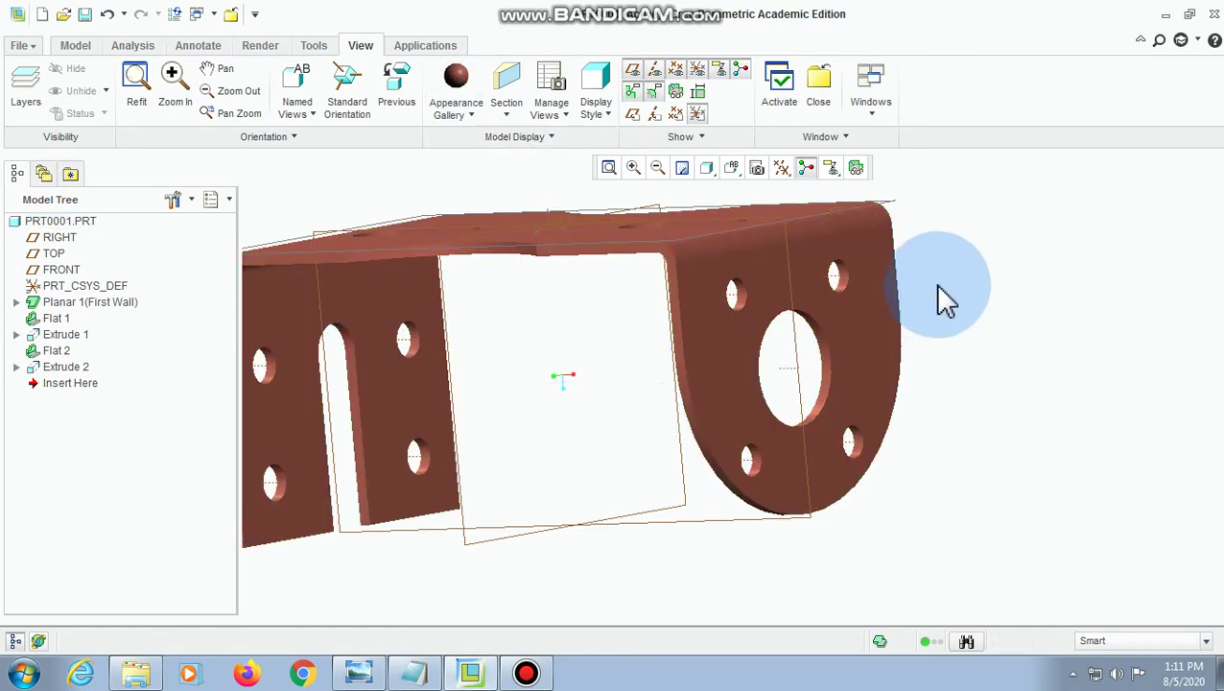
- Hide all datum axes, points, coordinate systems and planes in the model view
click(785, 167)
click(823, 198)
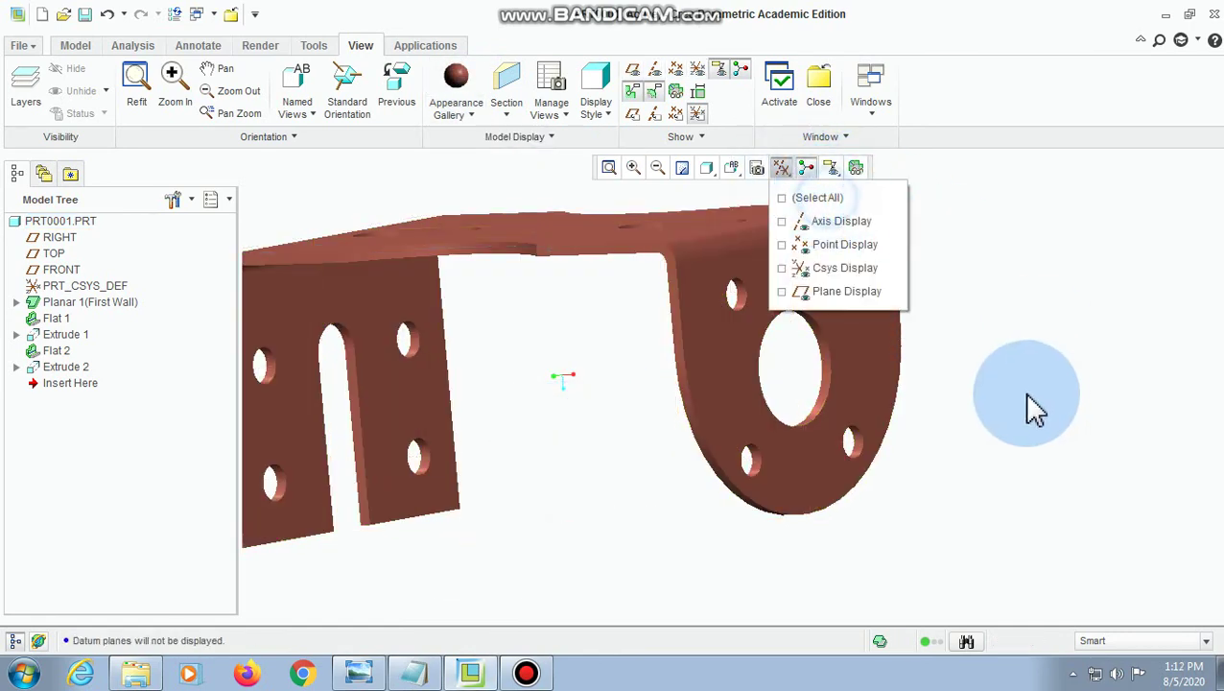
click(614, 487)
- Examine the finished bracket from several sides and reorient it to a saved view
scroll(724, 507, up, 3)
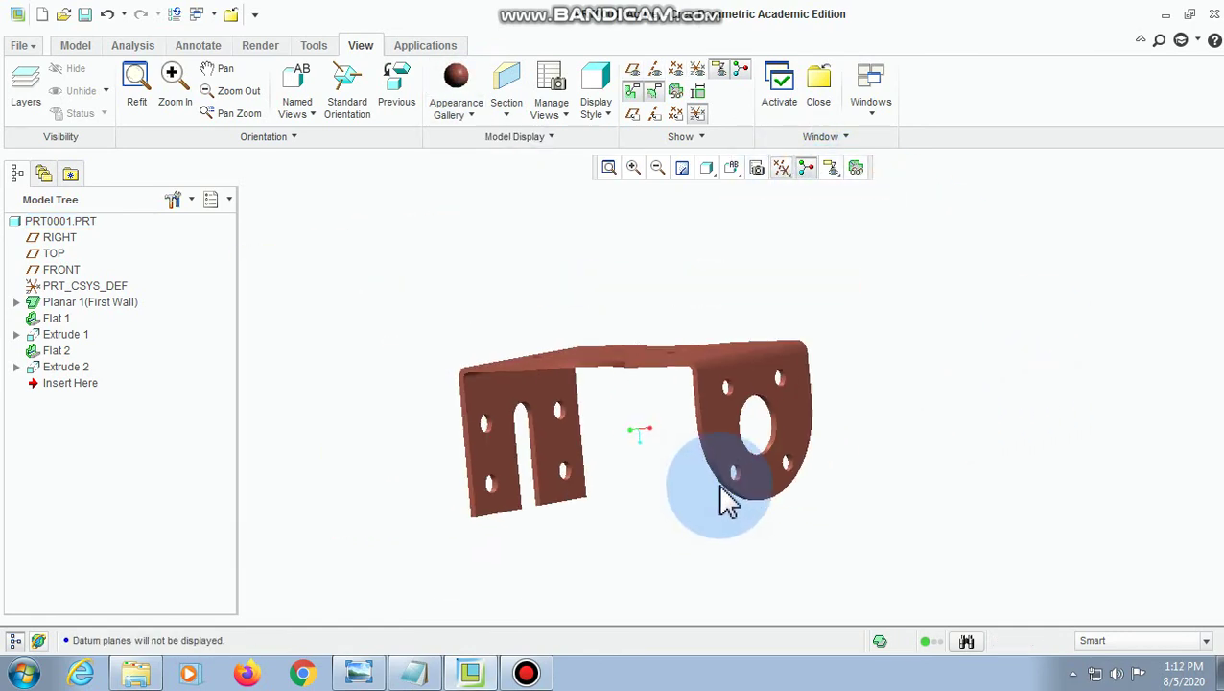
middle_drag(724, 500, 648, 251)
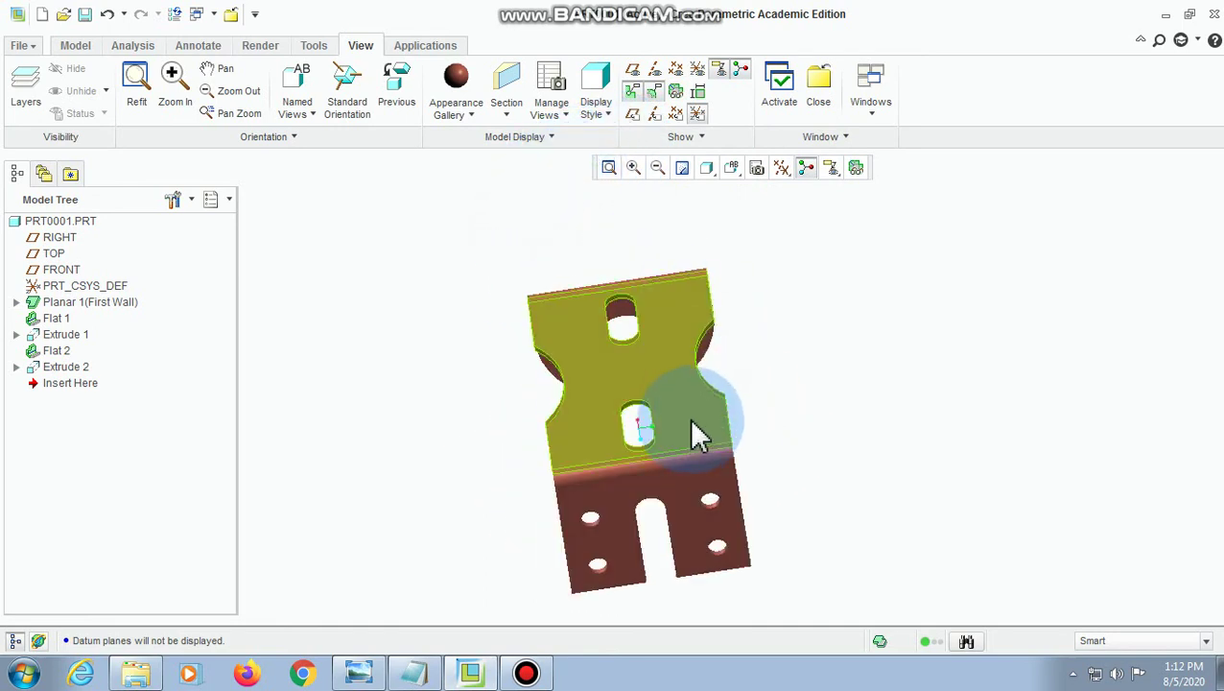
scroll(697, 432, down, 5)
middle_drag(663, 505, 604, 363)
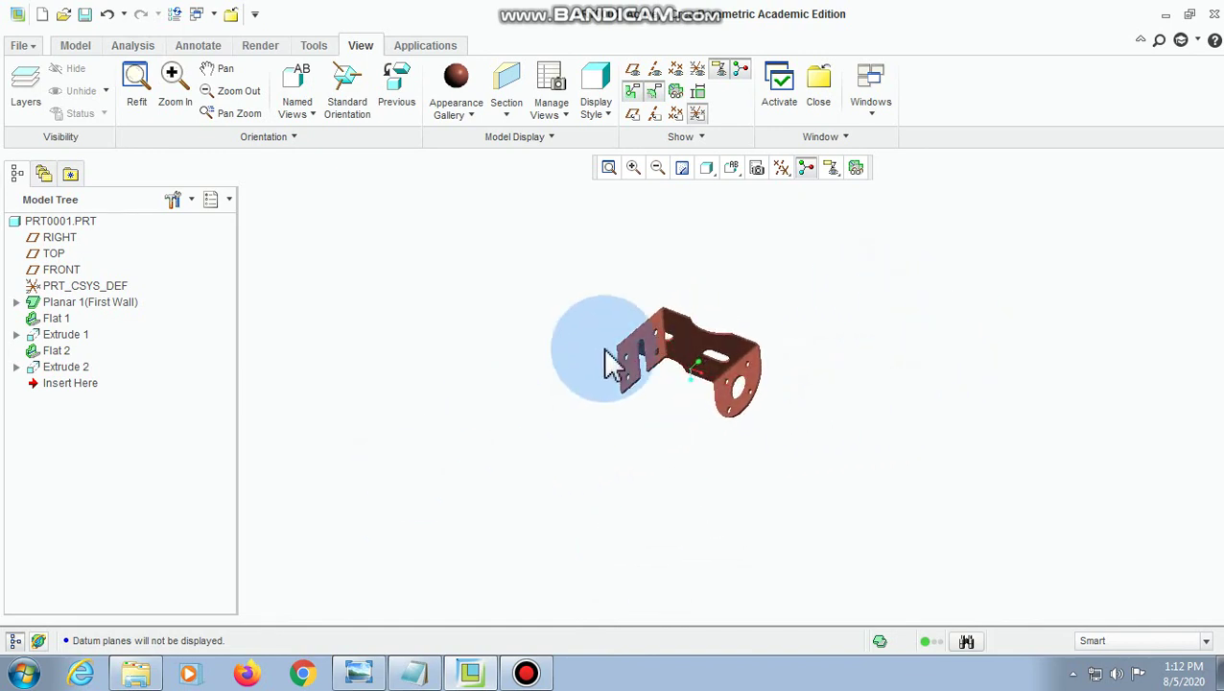
click(732, 177)
click(761, 196)
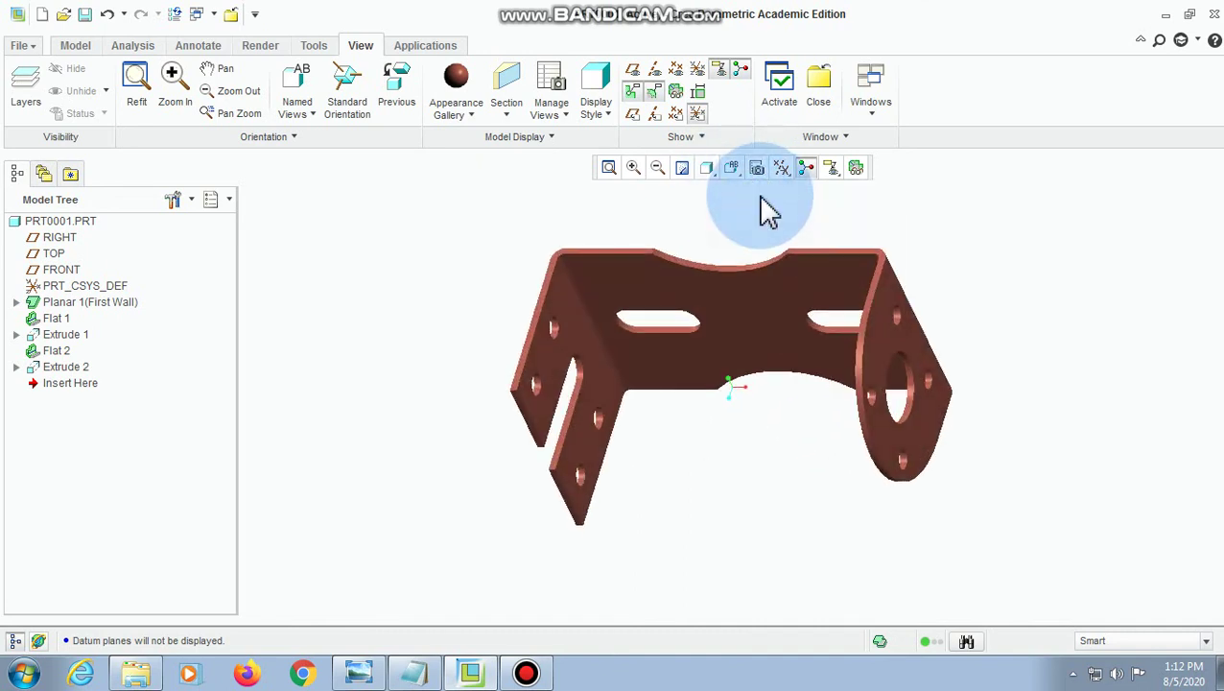
- Switch to the CREO TEXT note in Notepad and clear its text selection
click(416, 675)
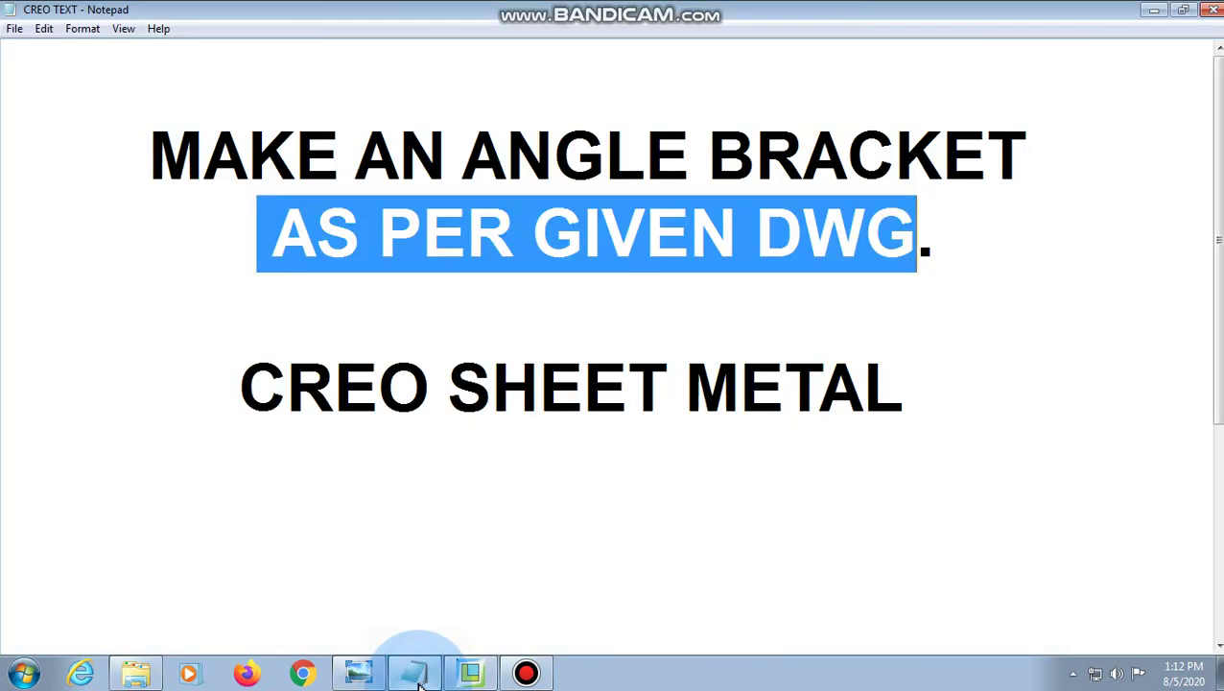
click(942, 408)
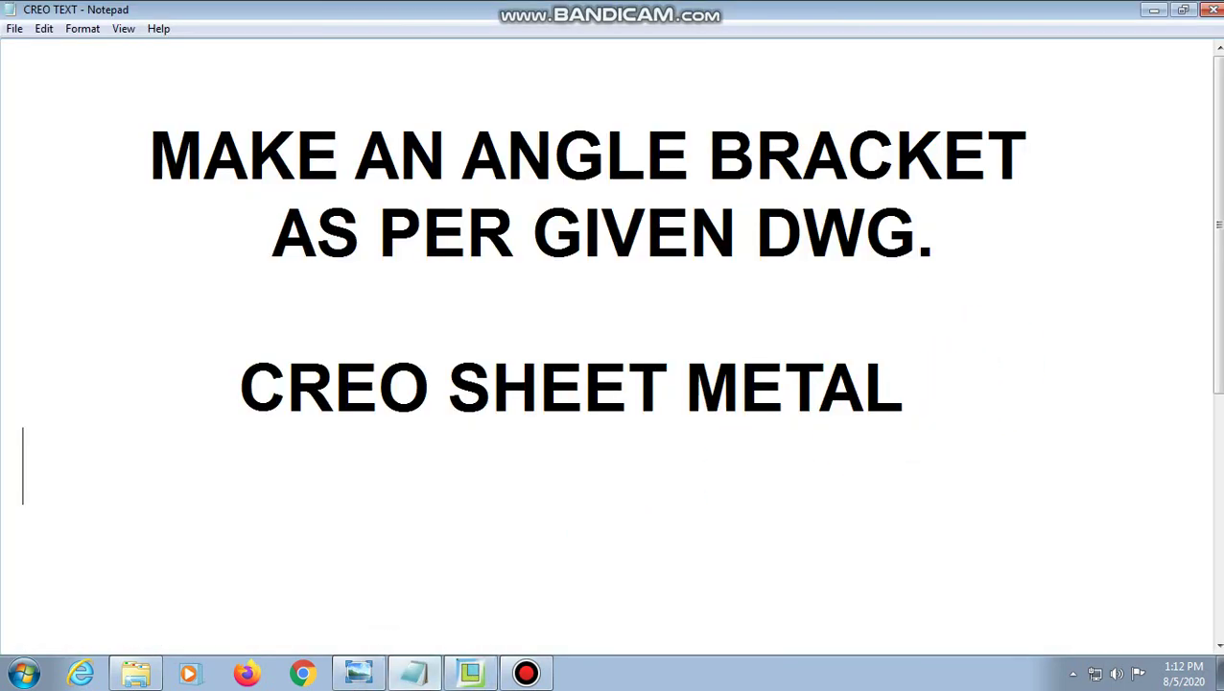